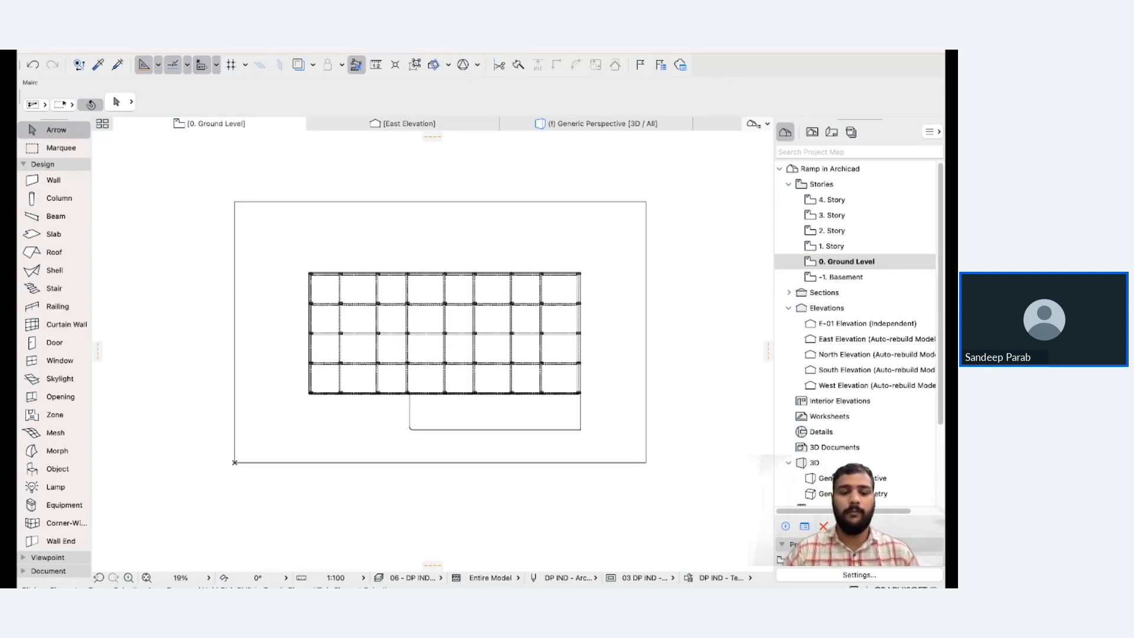
# Examine the building frame and the ramp opening in the Ground Level plan and in the 3D perspective.
pyautogui.moveTo(437, 354)
pyautogui.mouseDown(button='middle')
pyautogui.moveTo(412, 276)
pyautogui.moveTo(423, 343)
pyautogui.mouseUp(button='middle')
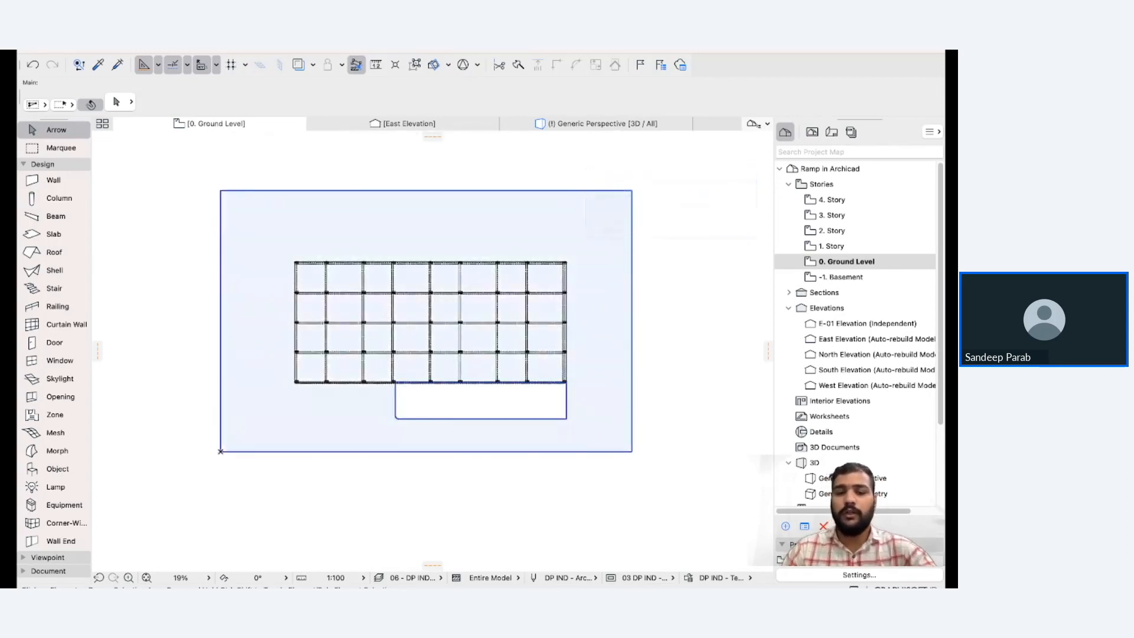
pyautogui.scroll(5, 417, 275)
pyautogui.scroll(-3, 451, 205)
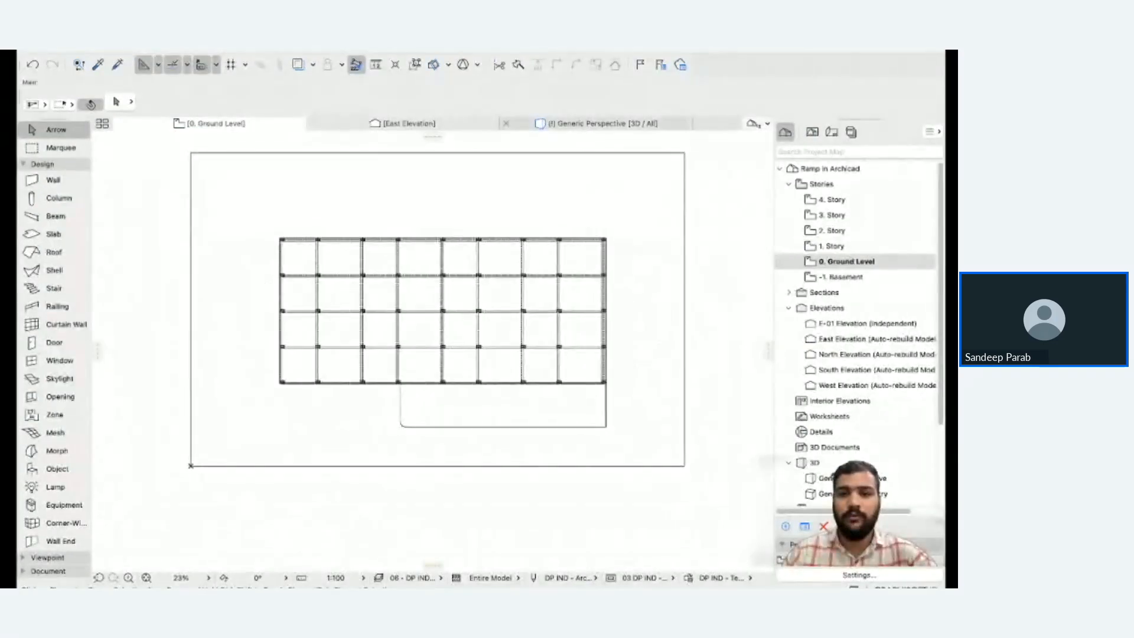
pyautogui.click(574, 123)
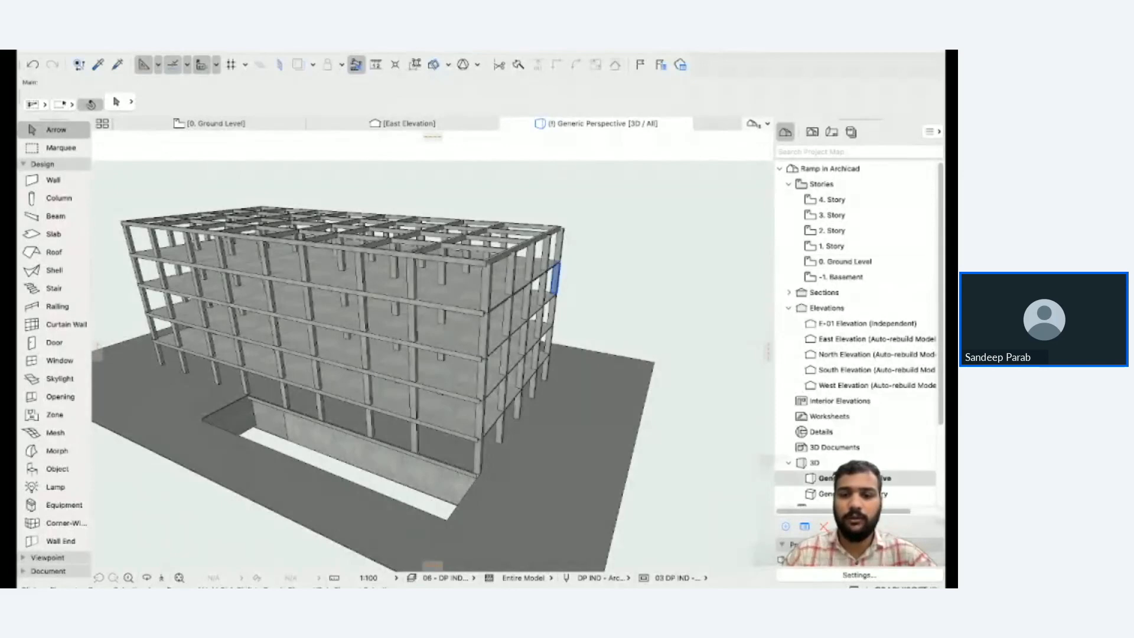
pyautogui.scroll(-2, 476, 296)
pyautogui.moveTo(354, 248)
pyautogui.keyDown('shift'); pyautogui.mouseDown(button='middle')
pyautogui.moveTo(248, 260)
pyautogui.moveTo(354, 195)
pyautogui.moveTo(325, 260)
pyautogui.moveTo(290, 271)
pyautogui.moveTo(331, 263)
pyautogui.moveTo(147, 251)
pyautogui.moveTo(106, 228)
pyautogui.moveTo(166, 219)
pyautogui.moveTo(366, 234)
pyautogui.mouseUp(button='middle'); pyautogui.keyUp('shift')
pyautogui.scroll(5, 376, 439)
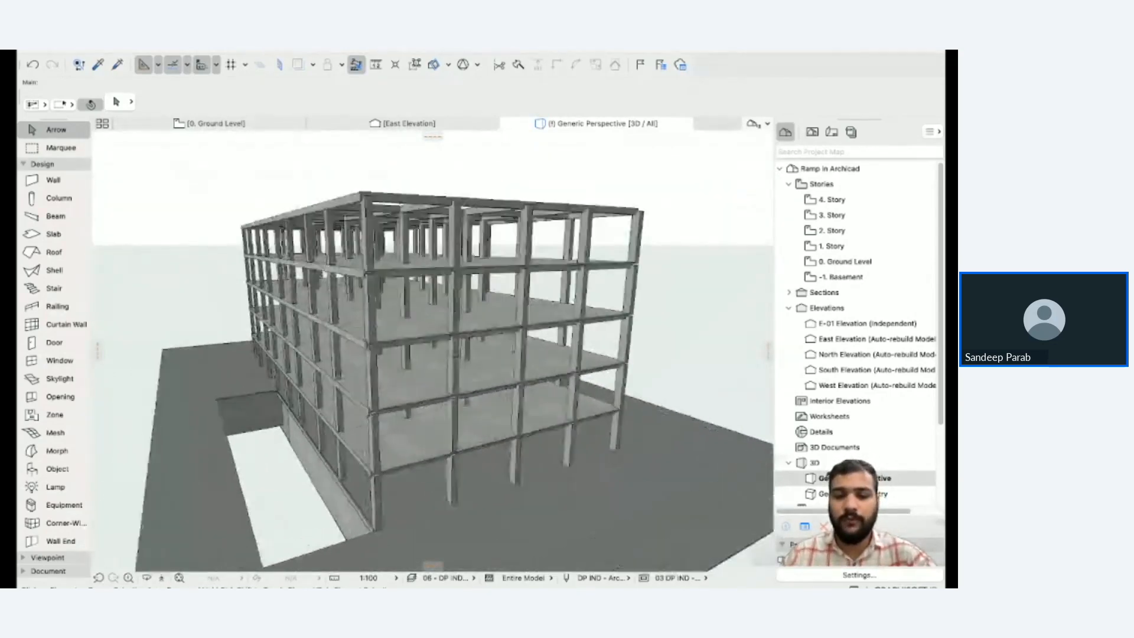
pyautogui.keyDown('shift'); pyautogui.moveTo(375, 438); pyautogui.dragTo(407, 478, button='middle'); pyautogui.keyUp('shift')
pyautogui.keyDown('shift'); pyautogui.moveTo(418, 396); pyautogui.dragTo(450, 387, button='middle'); pyautogui.keyUp('shift')
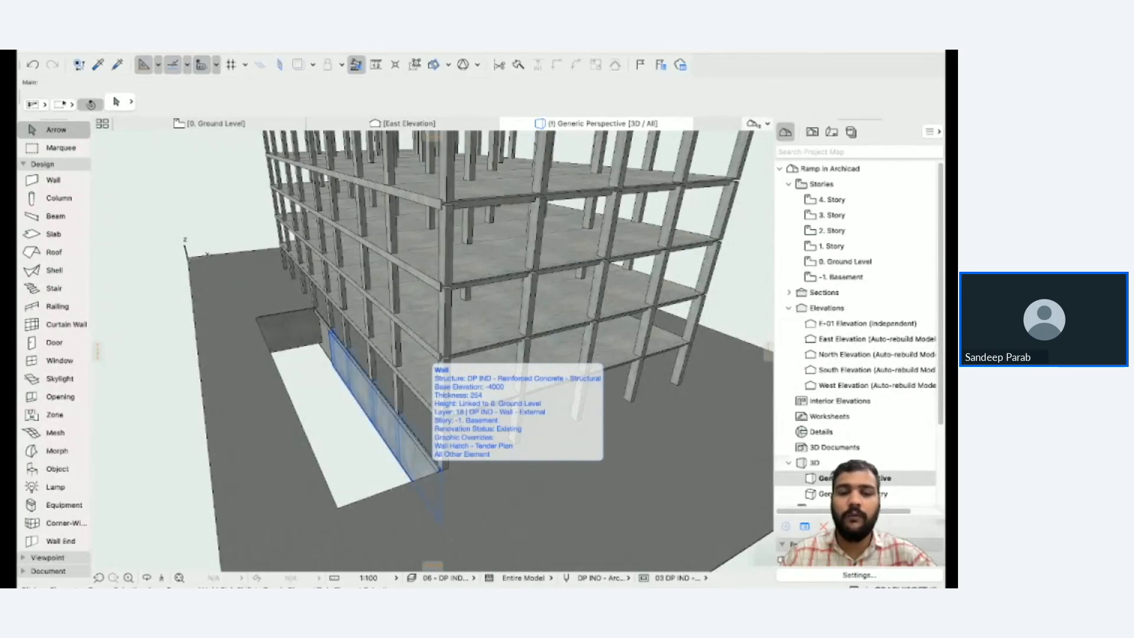
pyautogui.keyDown('shift'); pyautogui.moveTo(428, 465); pyautogui.dragTo(188, 389, button='middle'); pyautogui.keyUp('shift')
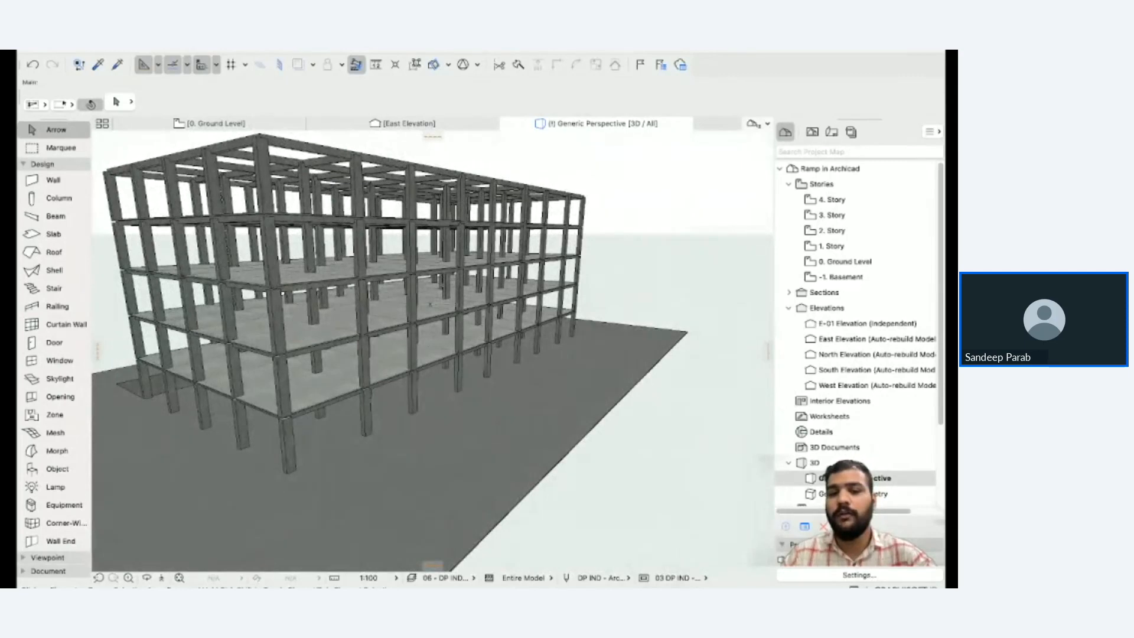
pyautogui.keyDown('shift'); pyautogui.moveTo(430, 304); pyautogui.dragTo(597, 317, button='middle'); pyautogui.keyUp('shift')
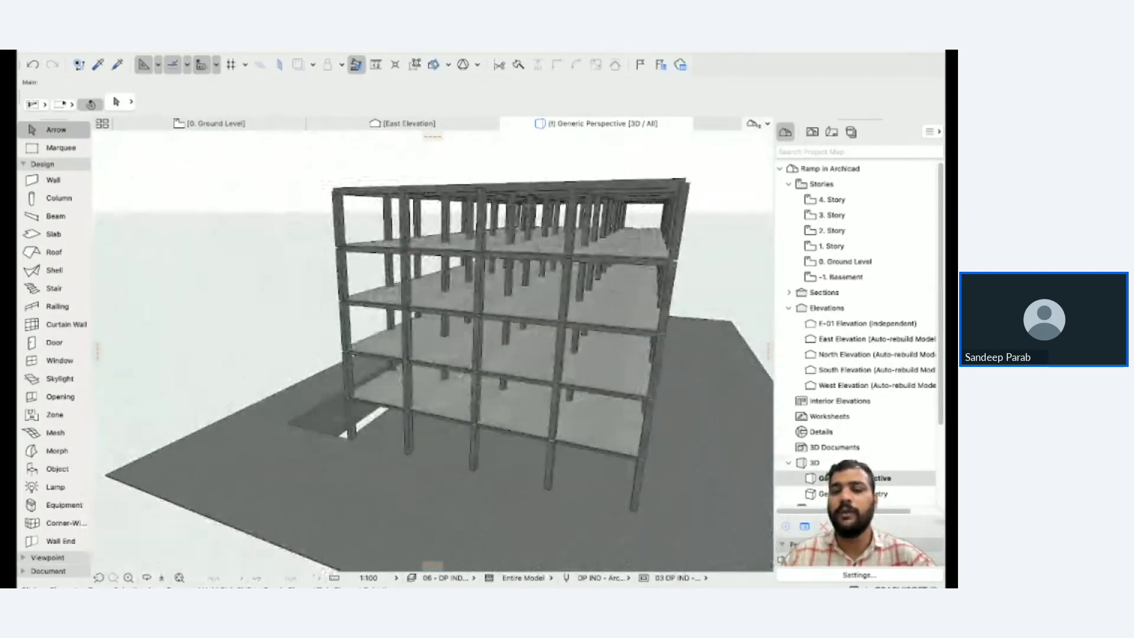
pyautogui.keyDown('shift'); pyautogui.moveTo(178, 290); pyautogui.dragTo(483, 352, button='middle'); pyautogui.keyUp('shift')
pyautogui.scroll(-2, 286, 337)
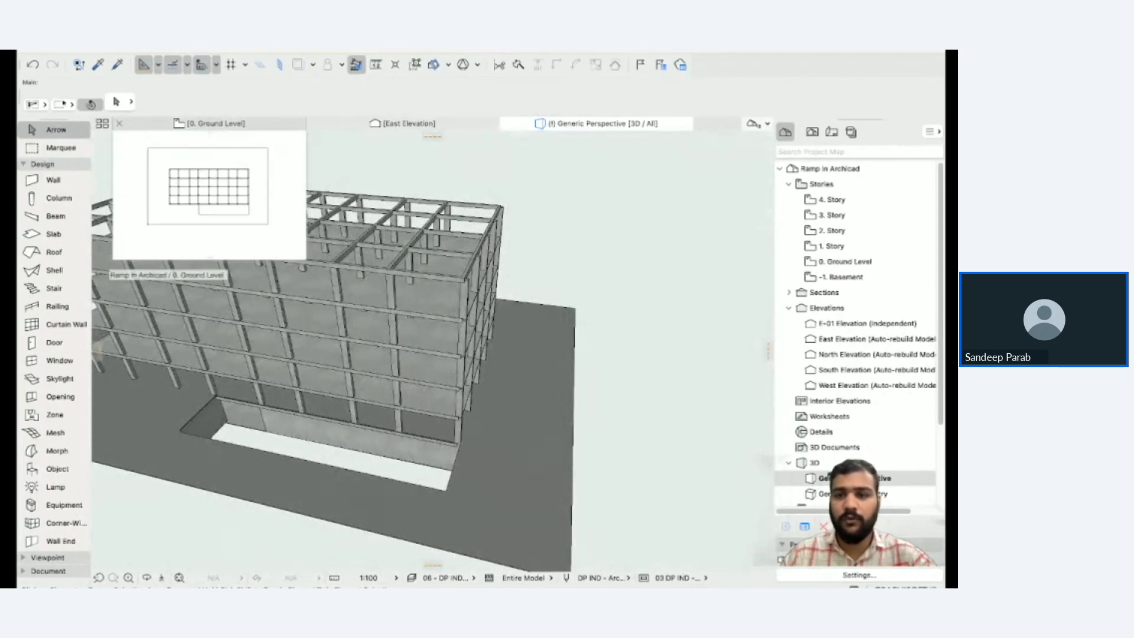
# Start the Mesh tool on the Ground Level plan and accept default settings of 1000 height and DP IND - Reinforced Concrete - Structural.
pyautogui.click(213, 123)
pyautogui.scroll(3, 705, 346)
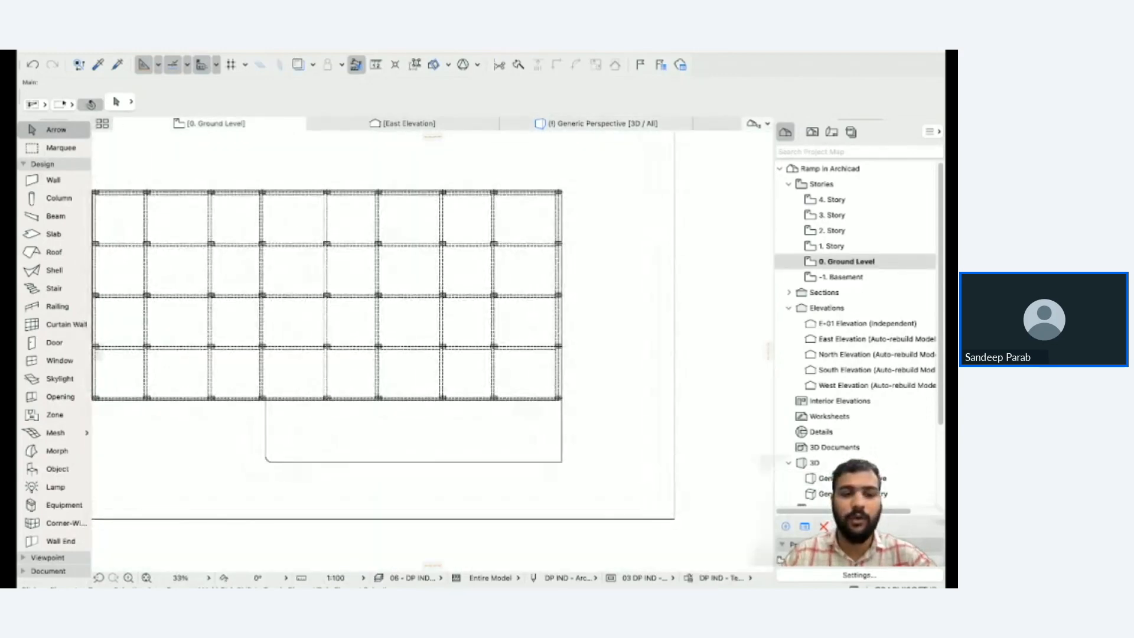
pyautogui.click(56, 433)
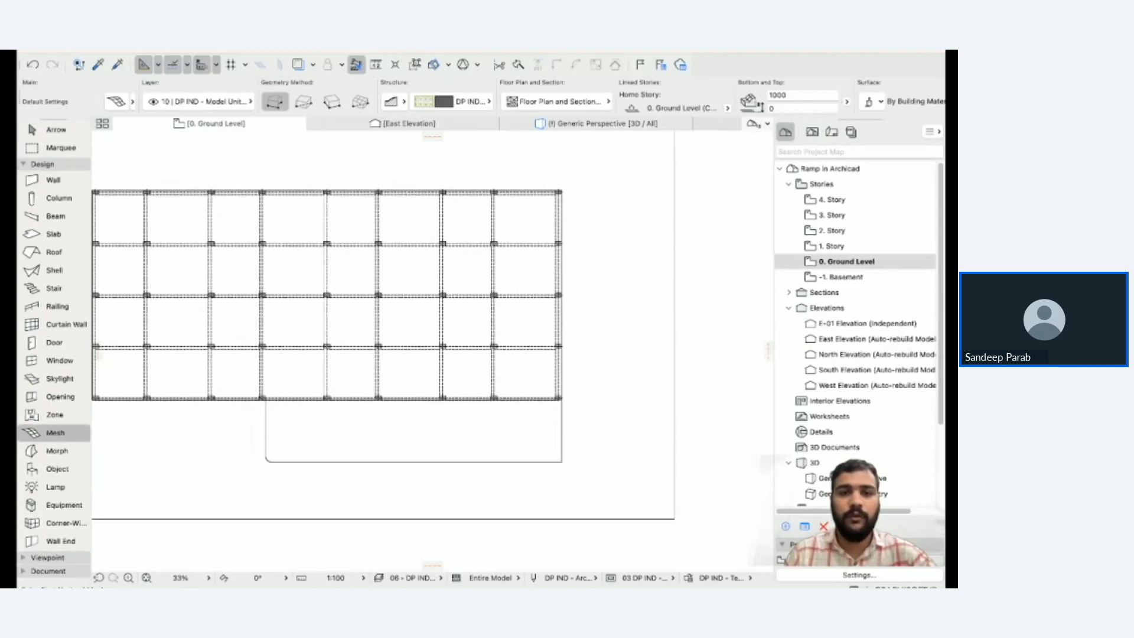
pyautogui.click(116, 102)
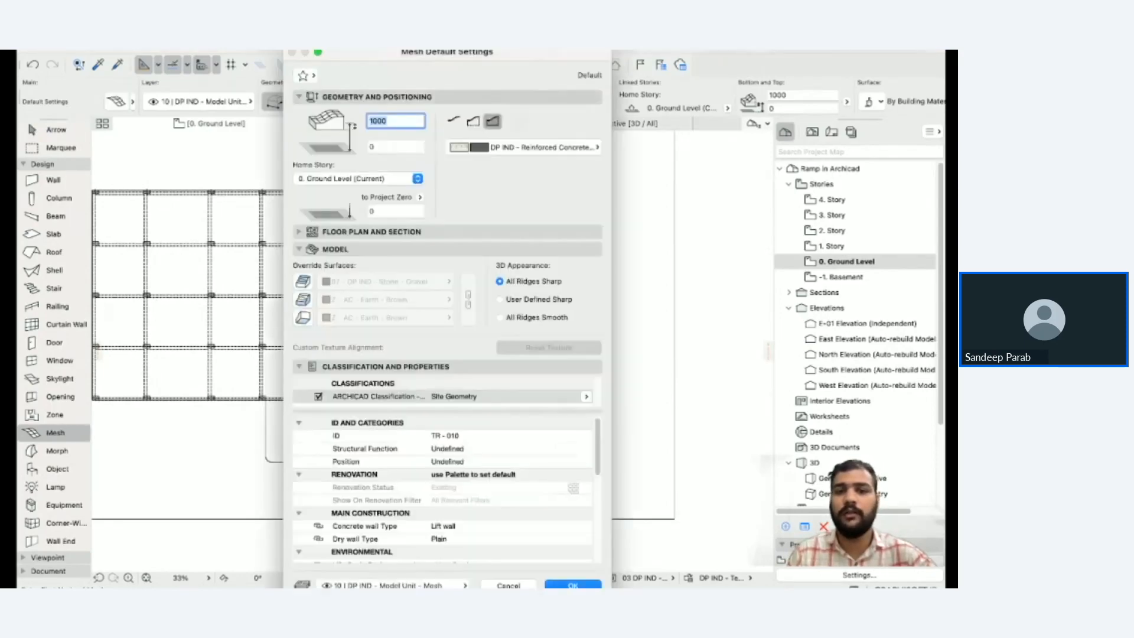
pyautogui.click(523, 147)
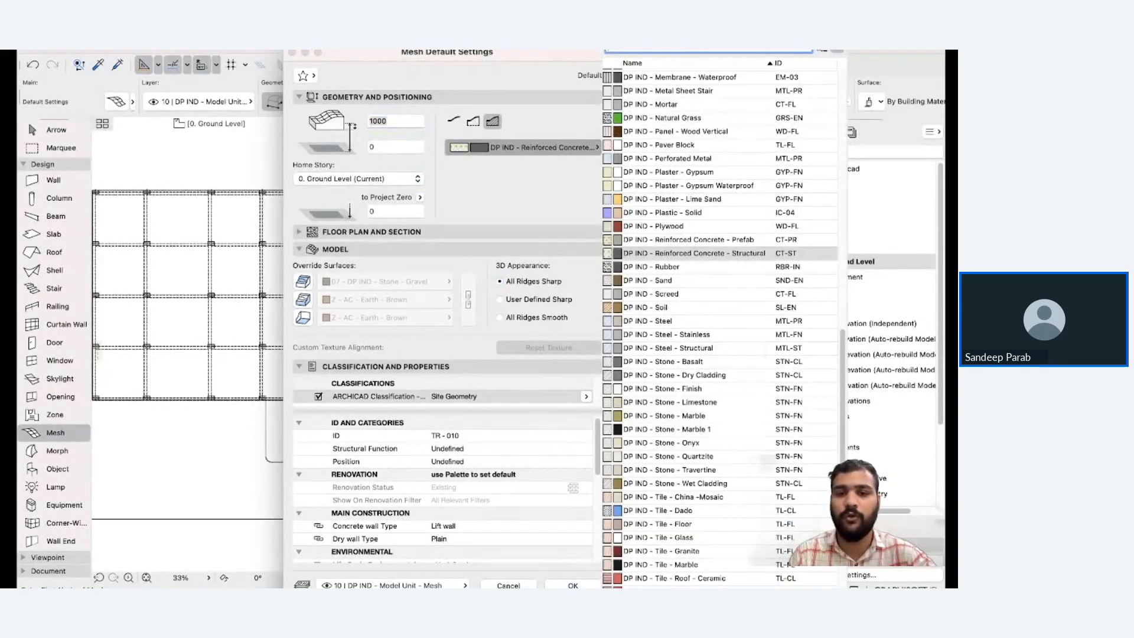
pyautogui.press('Escape')
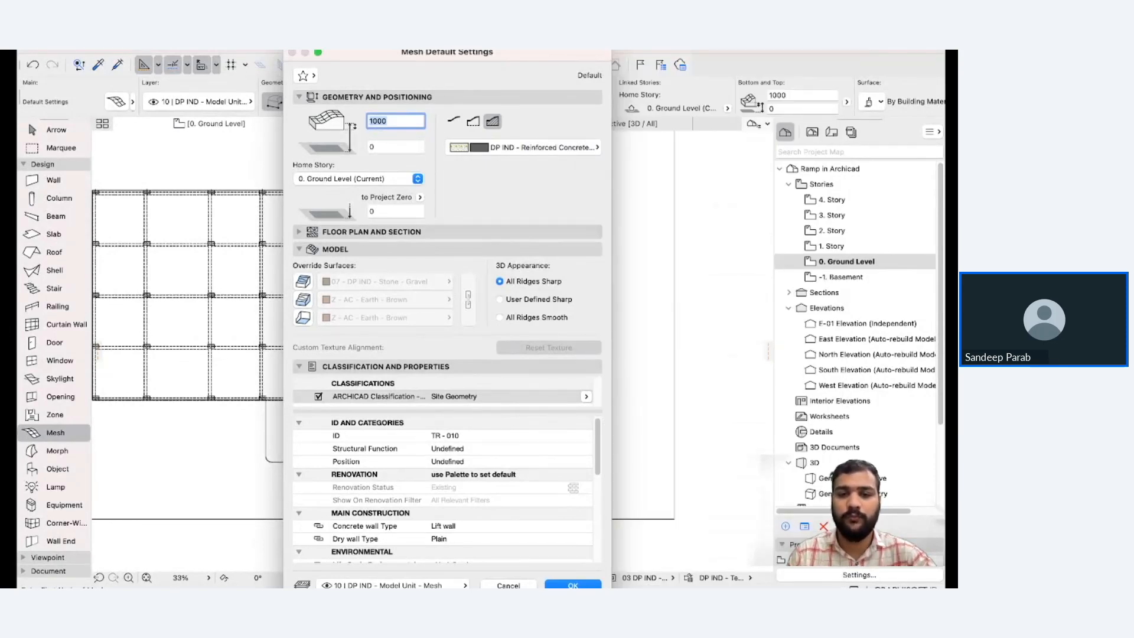
pyautogui.press('Return')
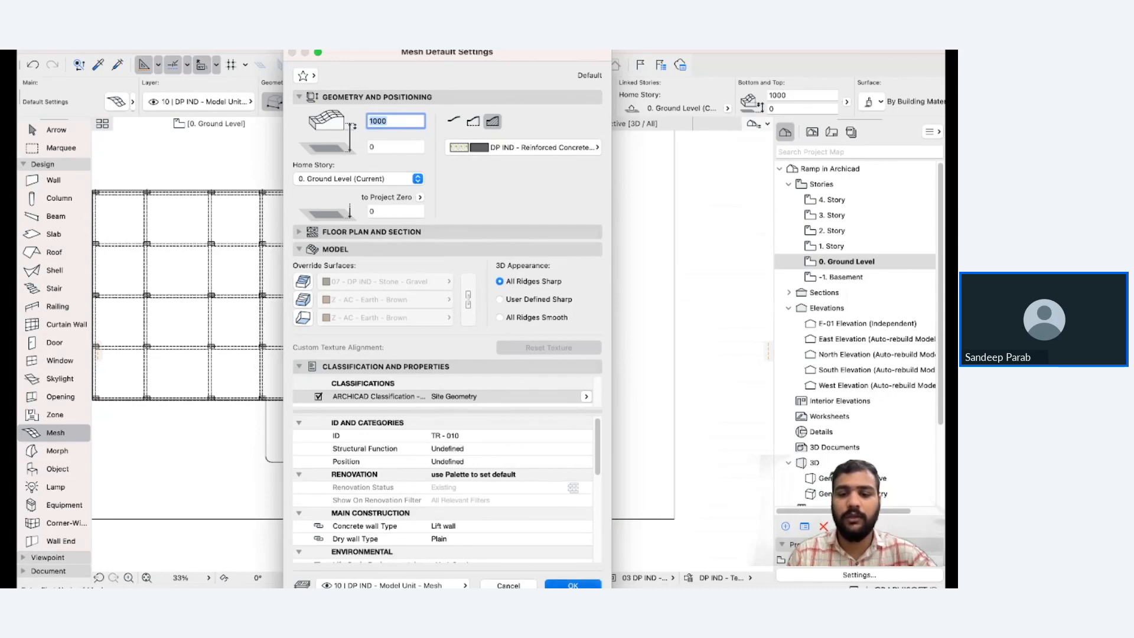
# Create a mesh that fills the outline of the ramp opening beside the building and select it.
pyautogui.scroll(-3, 491, 430)
pyautogui.moveTo(490, 429); pyautogui.dragTo(550, 355, button='middle')
pyautogui.scroll(3, 551, 354)
pyautogui.scroll(3, 503, 319)
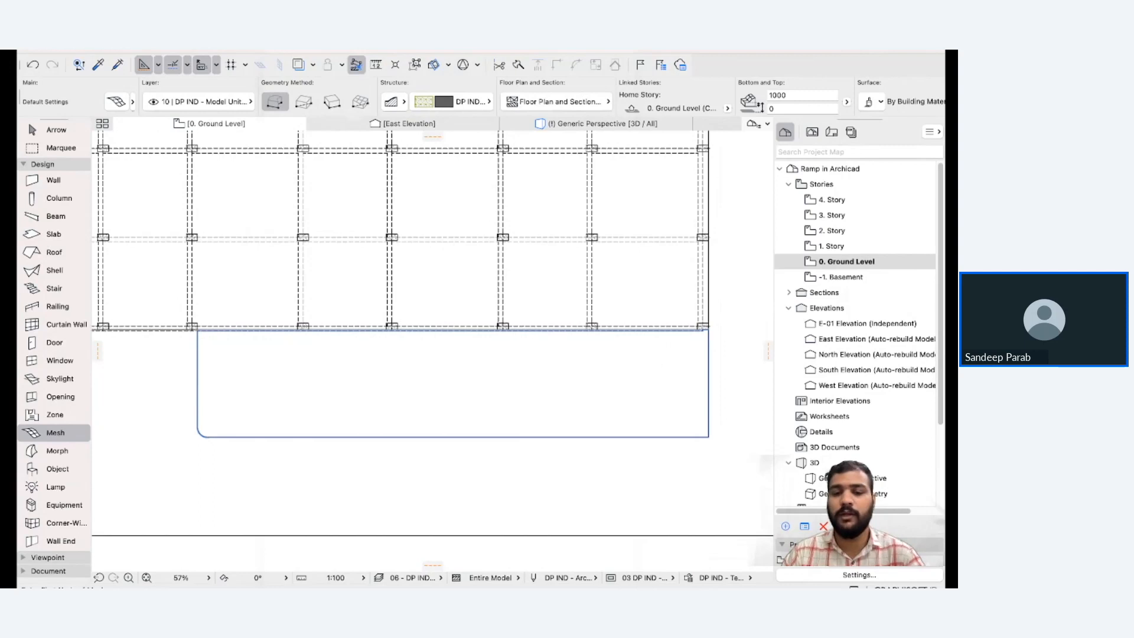
pyautogui.press('Escape')
pyautogui.click(452, 437)
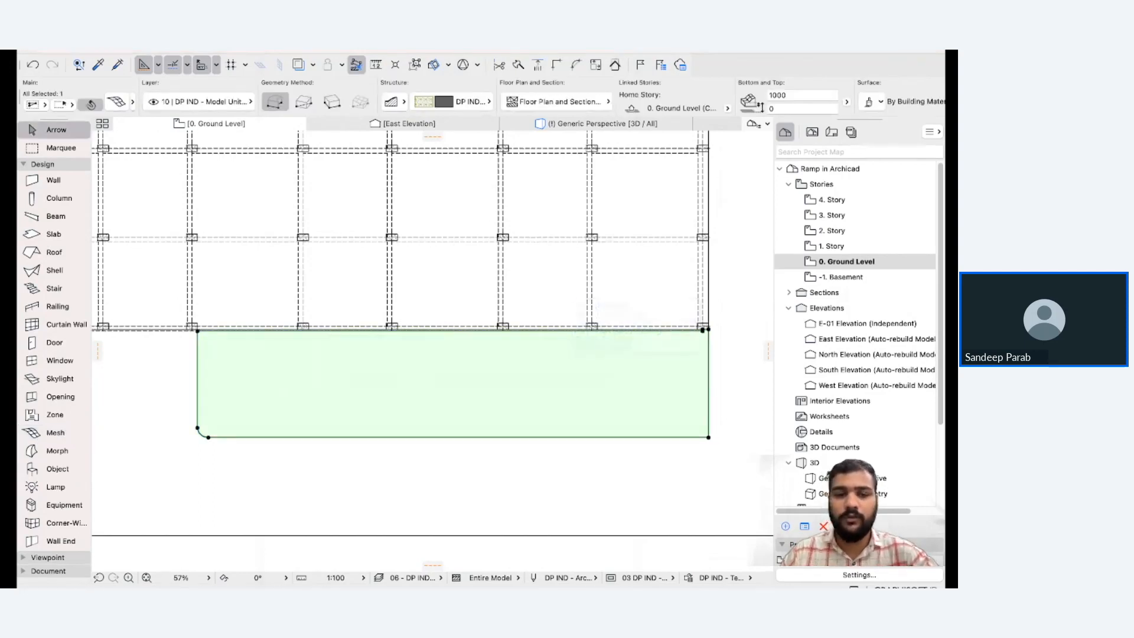
# Straighten the notch at the mesh's upper-right corner by moving its two raised nodes 75 down in line with the long edge.
pyautogui.scroll(1, 644, 358)
pyautogui.moveTo(644, 358); pyautogui.dragTo(679, 329, button='middle')
pyautogui.scroll(-1, 679, 329)
pyautogui.scroll(10, 724, 299)
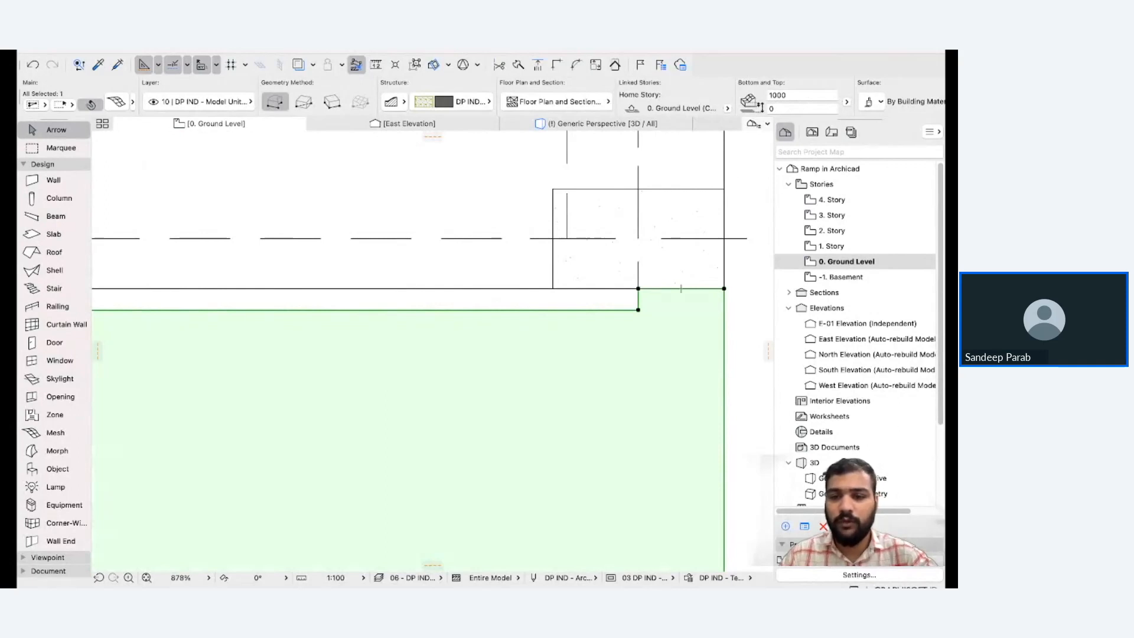
pyautogui.click(638, 288)
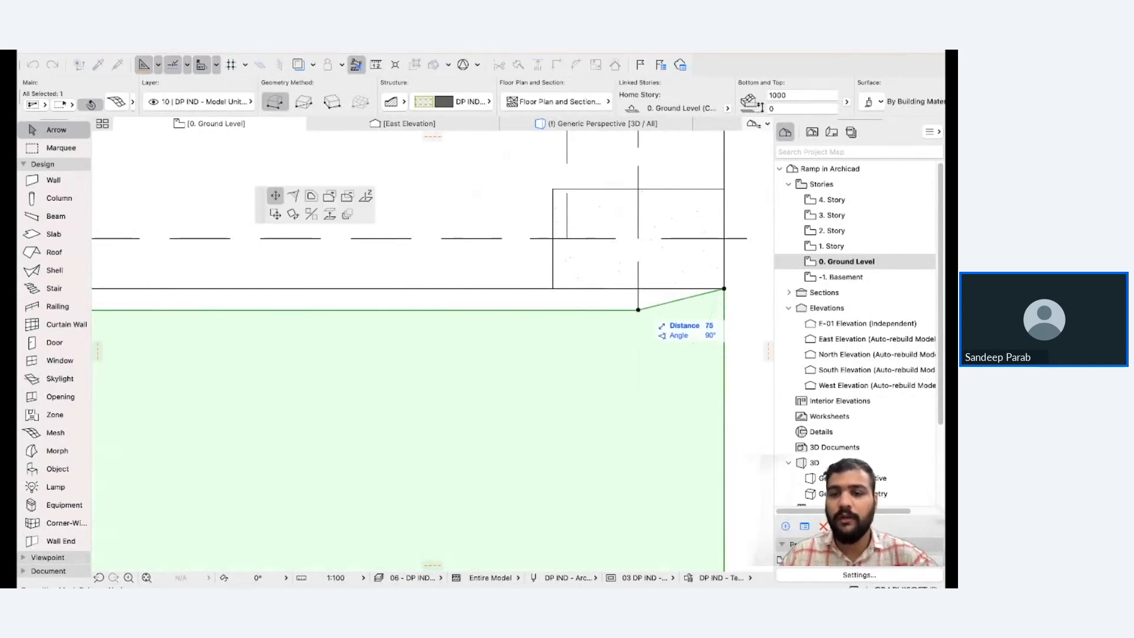
pyautogui.click(638, 310)
pyautogui.click(725, 288)
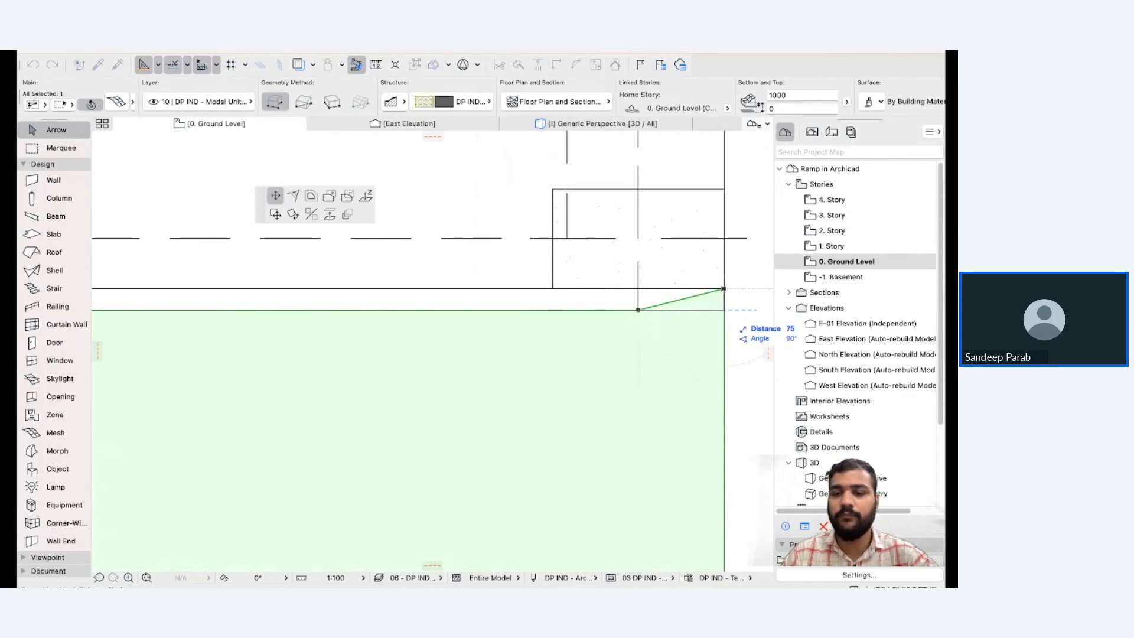
pyautogui.click(724, 310)
pyautogui.scroll(-10, 625, 340)
pyautogui.moveTo(619, 341); pyautogui.dragTo(710, 270, button='middle')
pyautogui.scroll(-4, 567, 284)
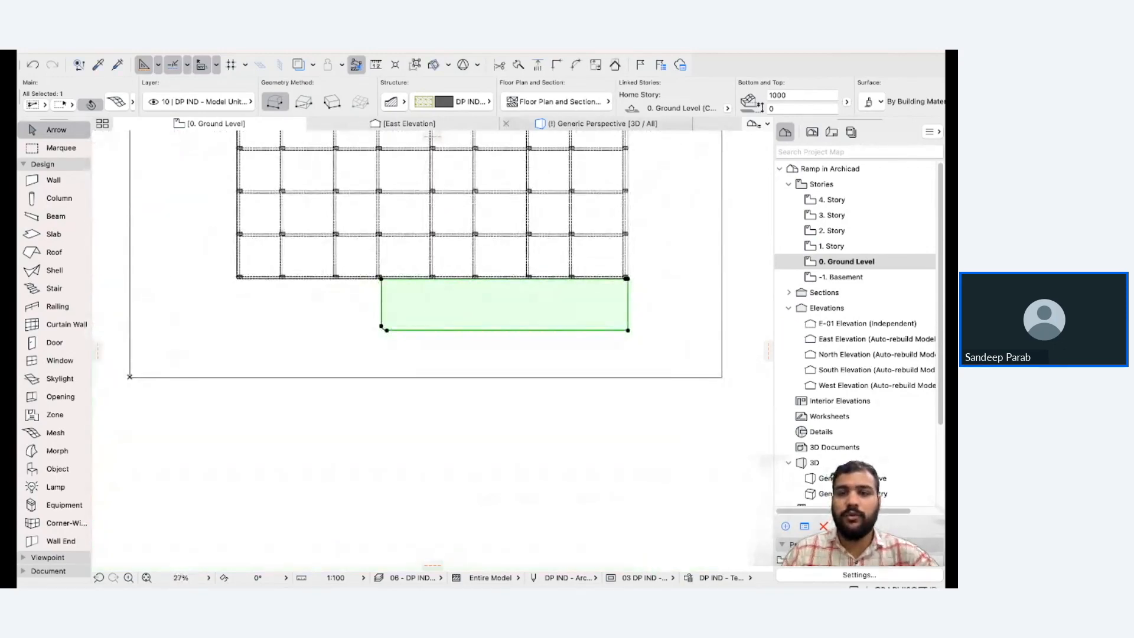
# Select the ramp mesh in the 3D perspective, set its home story to -1. Basement, and inspect it inside the opening.
pyautogui.click(602, 124)
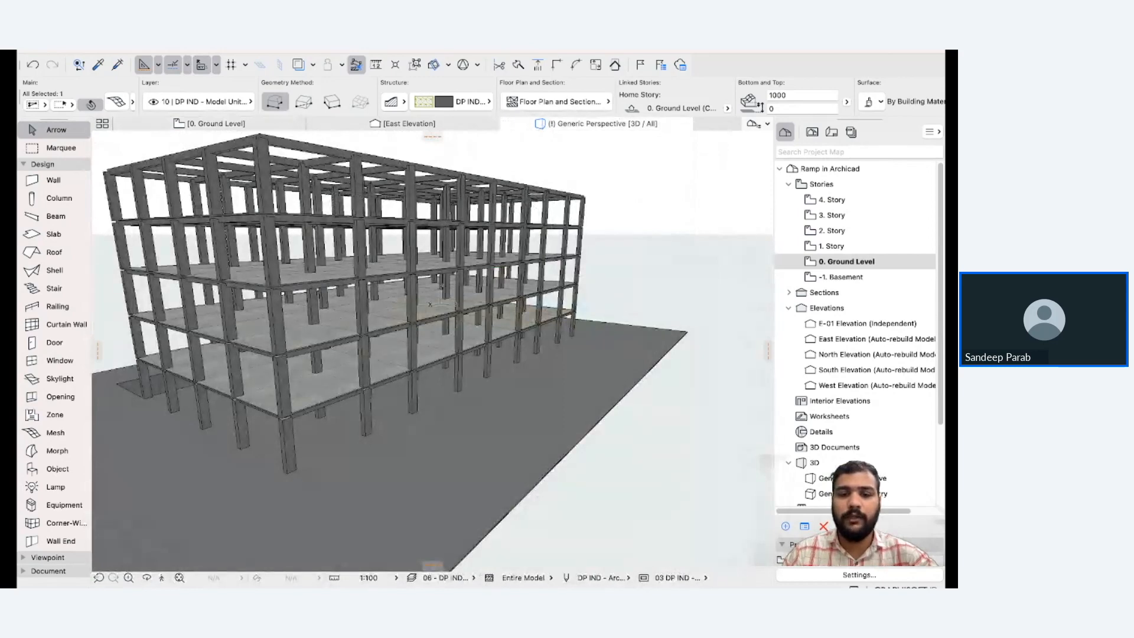
pyautogui.keyDown('shift'); pyautogui.moveTo(366, 284); pyautogui.dragTo(561, 331, button='middle'); pyautogui.keyUp('shift')
pyautogui.keyDown('shift'); pyautogui.moveTo(366, 331); pyautogui.dragTo(414, 284, button='middle'); pyautogui.keyUp('shift')
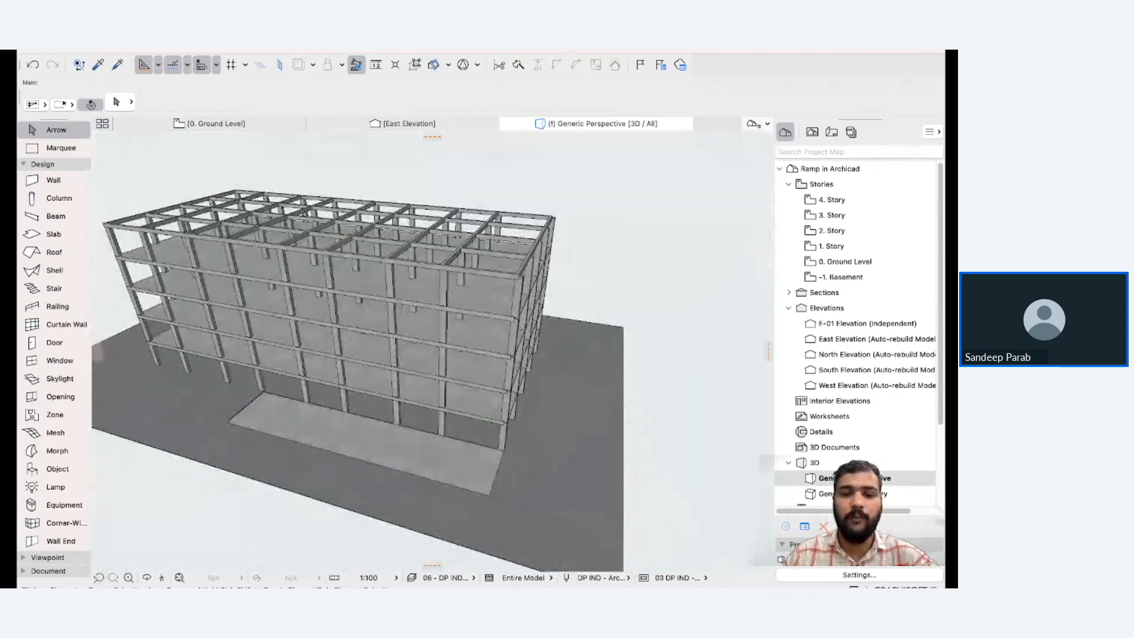
pyautogui.click(378, 442)
pyautogui.click(728, 108)
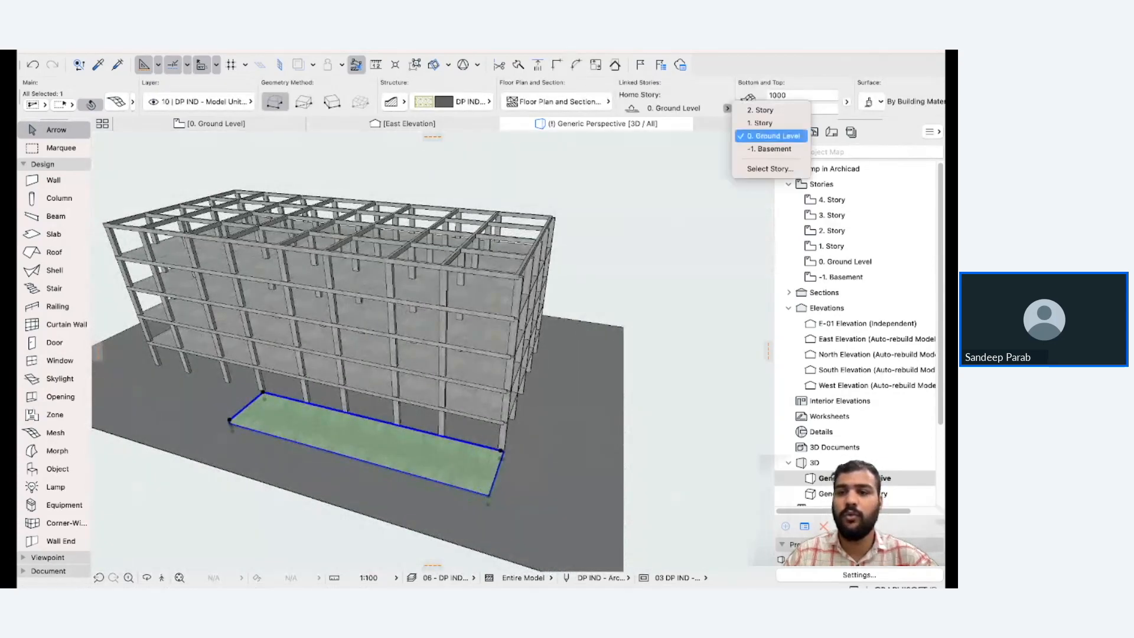
pyautogui.click(774, 146)
pyautogui.scroll(8, 266, 390)
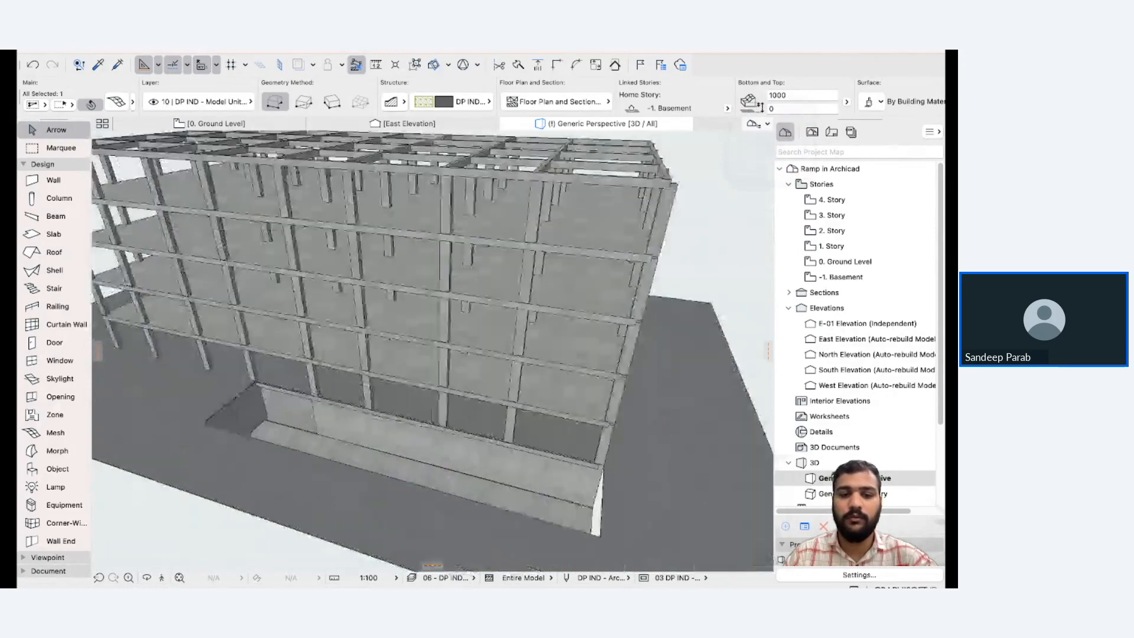
pyautogui.keyDown('shift'); pyautogui.moveTo(426, 360); pyautogui.dragTo(407, 328, button='middle'); pyautogui.keyUp('shift')
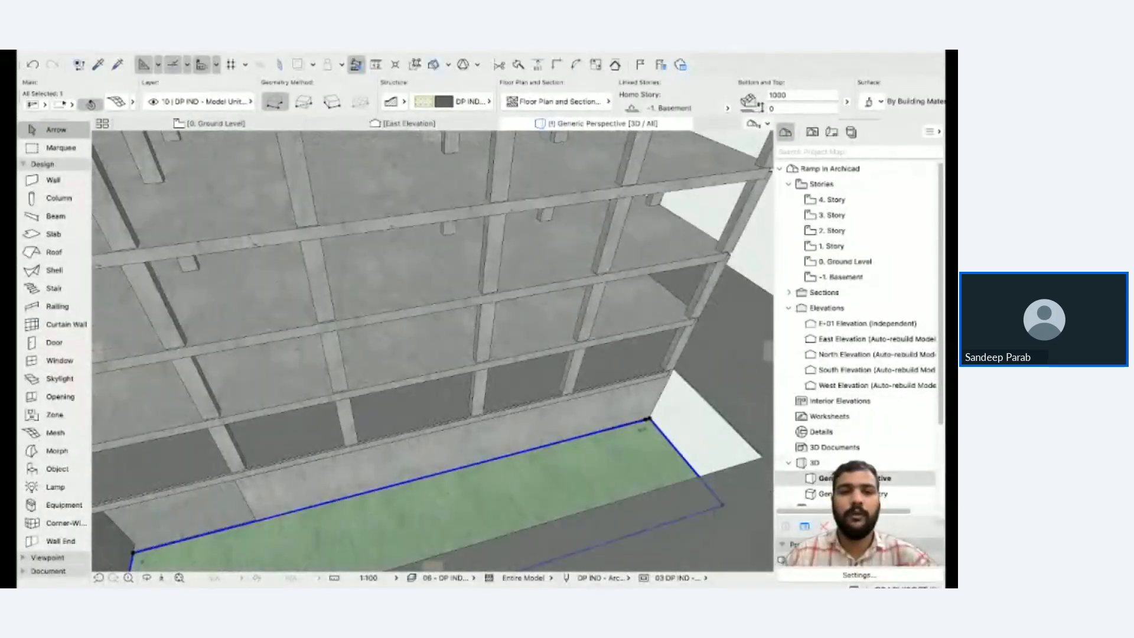
pyautogui.keyDown('shift'); pyautogui.moveTo(406, 212); pyautogui.dragTo(369, 269, button='middle'); pyautogui.keyUp('shift')
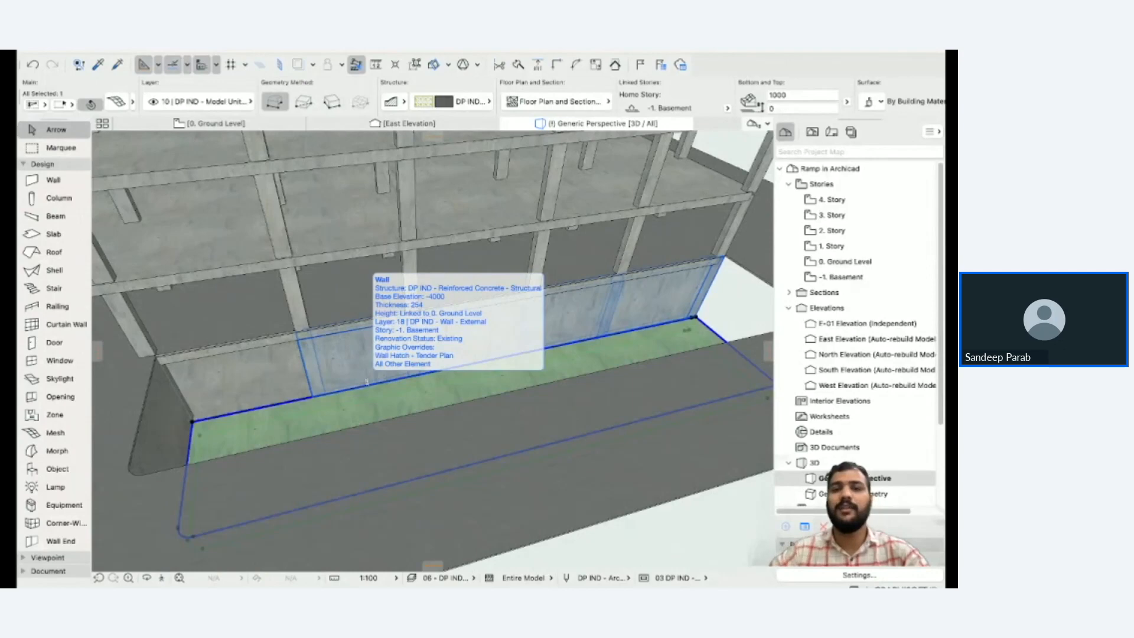
# On the -1. Basement plan, select the ramp mesh and remove the redundant node beside its upper-right corner.
pyautogui.press('F2')
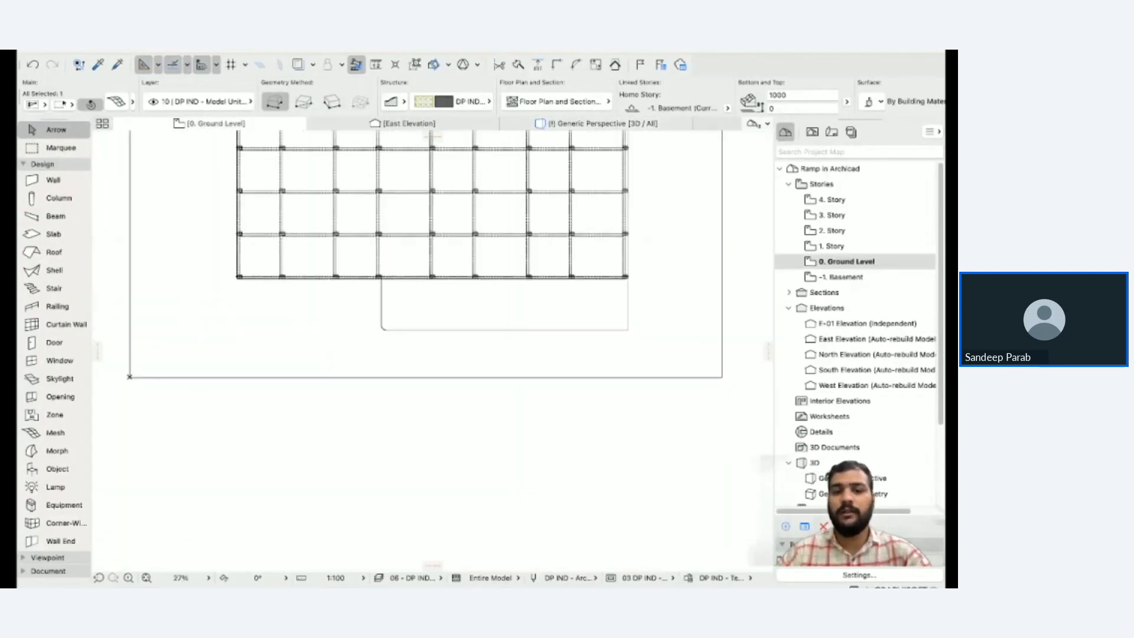
pyautogui.scroll(3, 468, 306)
pyautogui.press('Escape')
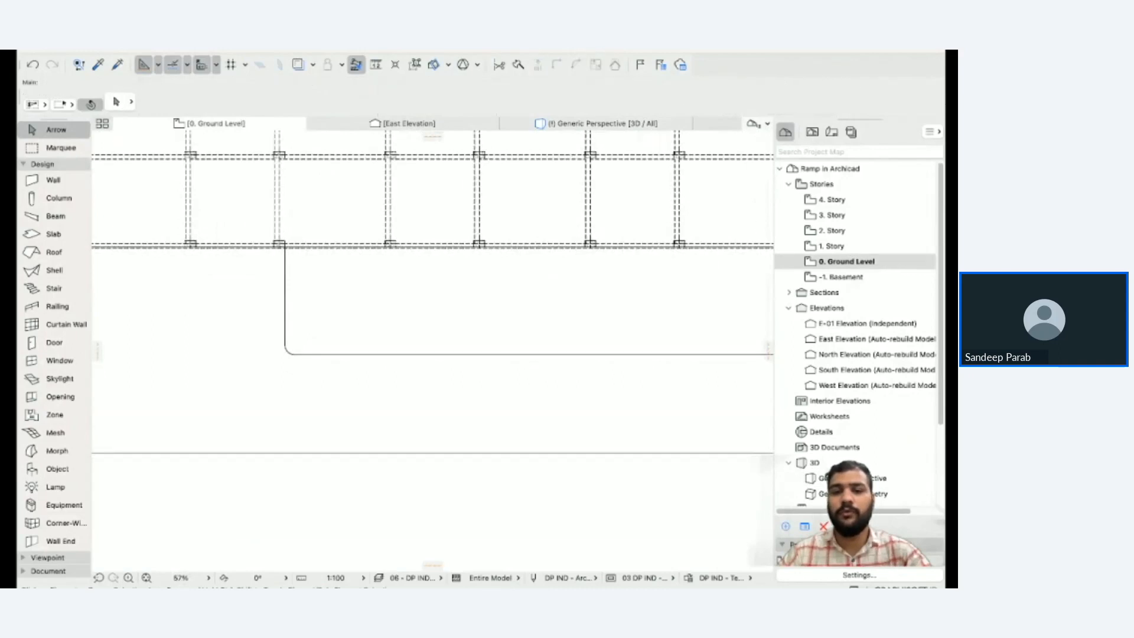
pyautogui.hotkey('ctrl', 'Down')
pyautogui.scroll(2, 433, 266)
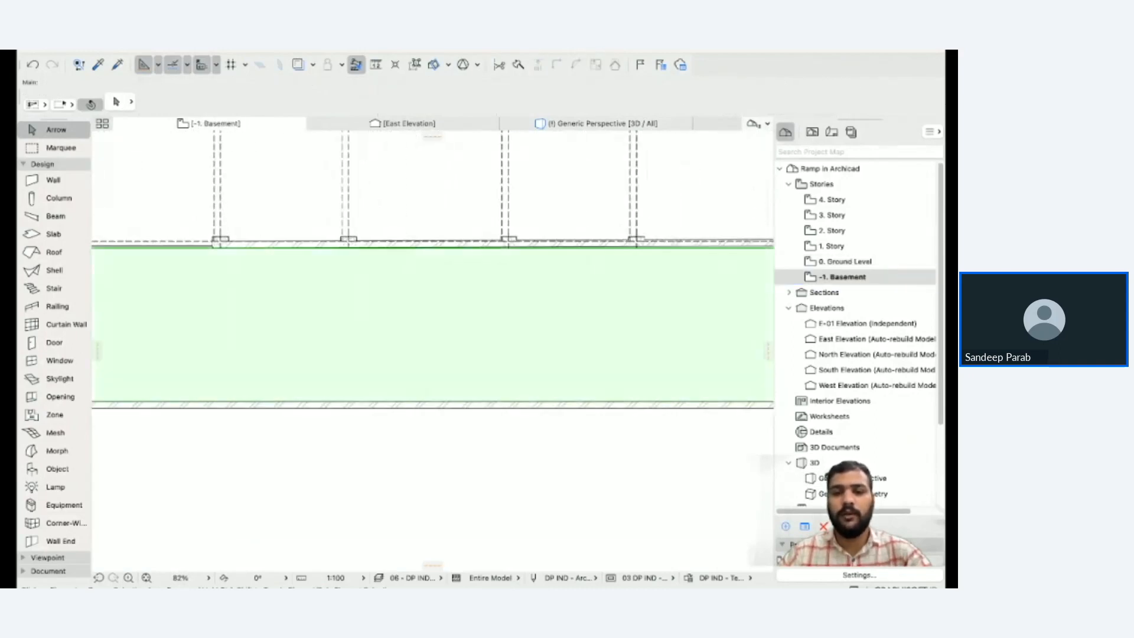
pyautogui.click(449, 246)
pyautogui.scroll(2, 449, 245)
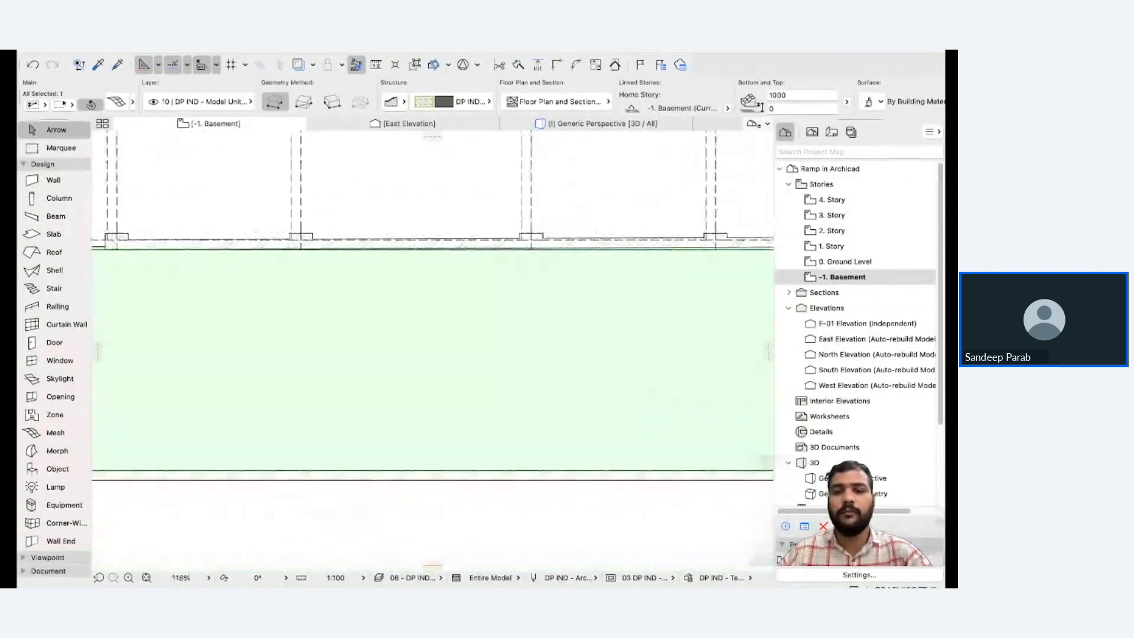
pyautogui.scroll(-4, 354, 225)
pyautogui.scroll(10, 637, 237)
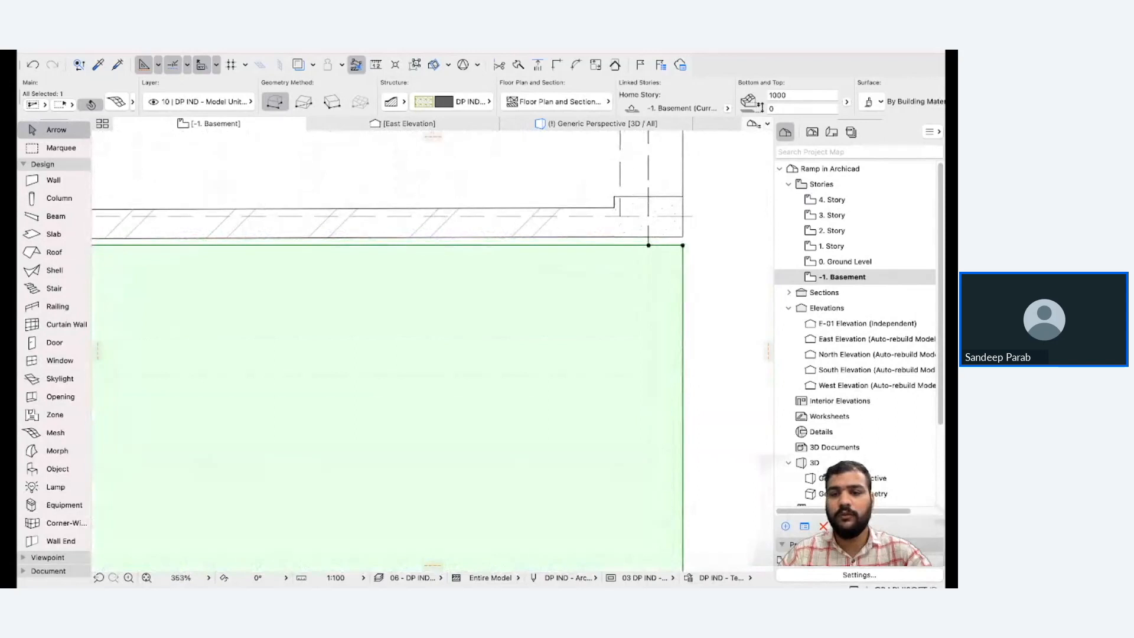
pyautogui.click(650, 244)
pyautogui.press('Escape')
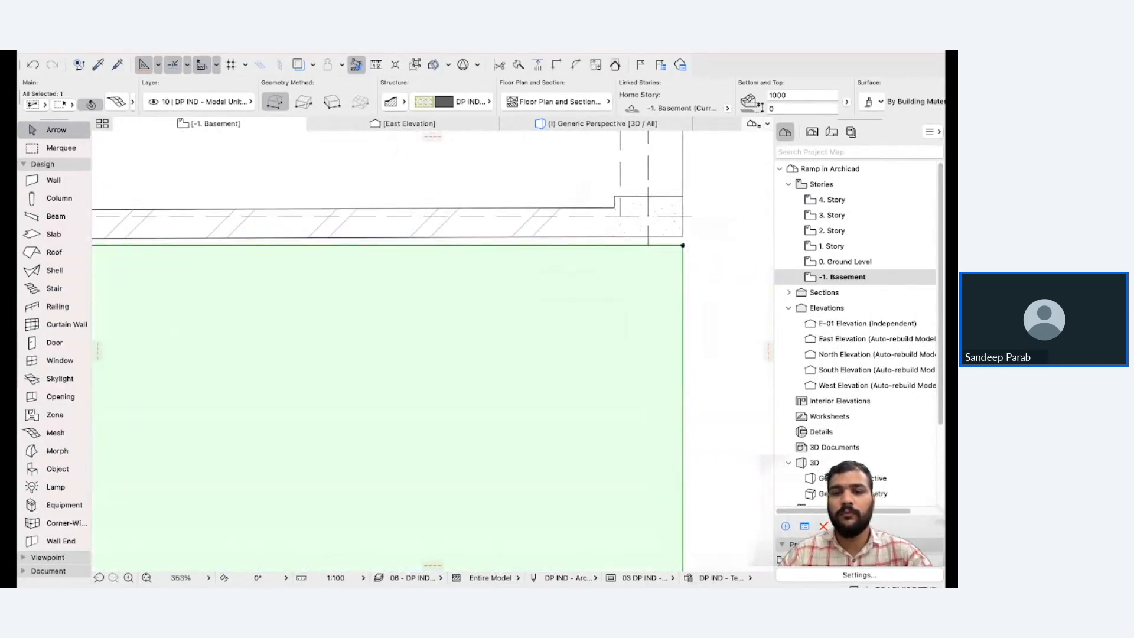
# Offset the mesh's upper edge to meet the corner column and basement wall face at its right end.
pyautogui.click(682, 245)
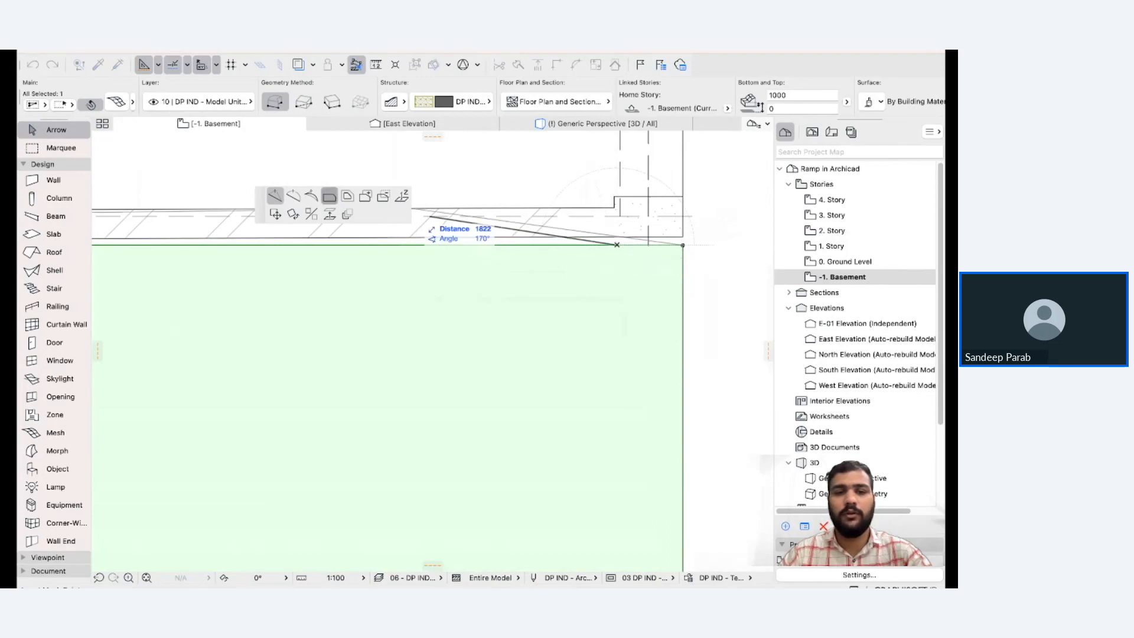
pyautogui.click(330, 196)
pyautogui.click(617, 244)
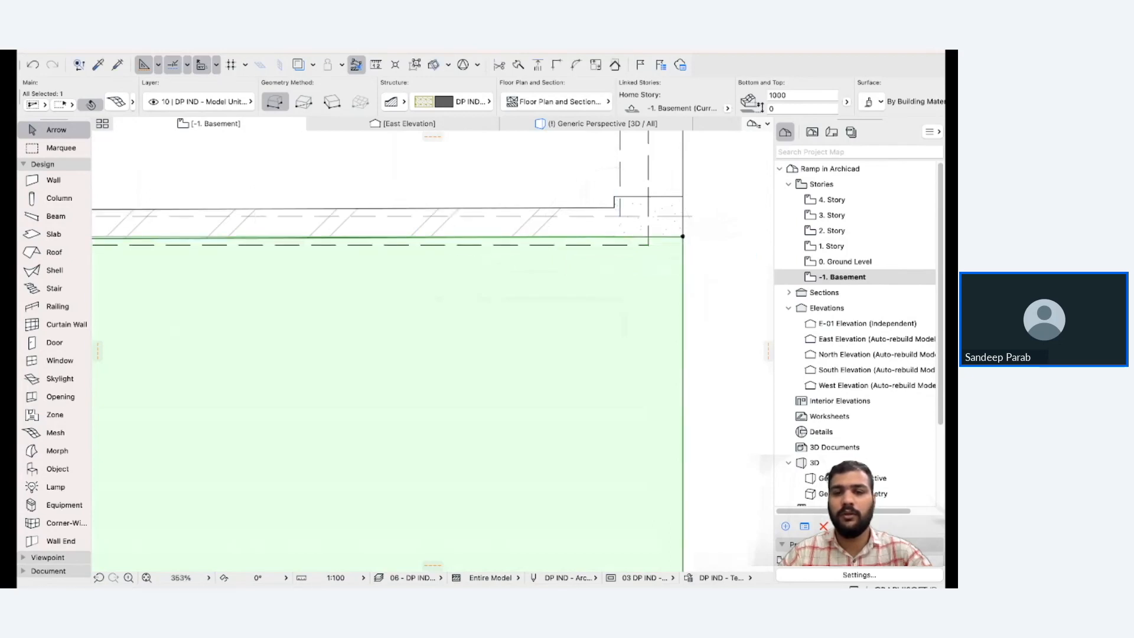
pyautogui.scroll(-6, 617, 244)
pyautogui.scroll(10, 263, 286)
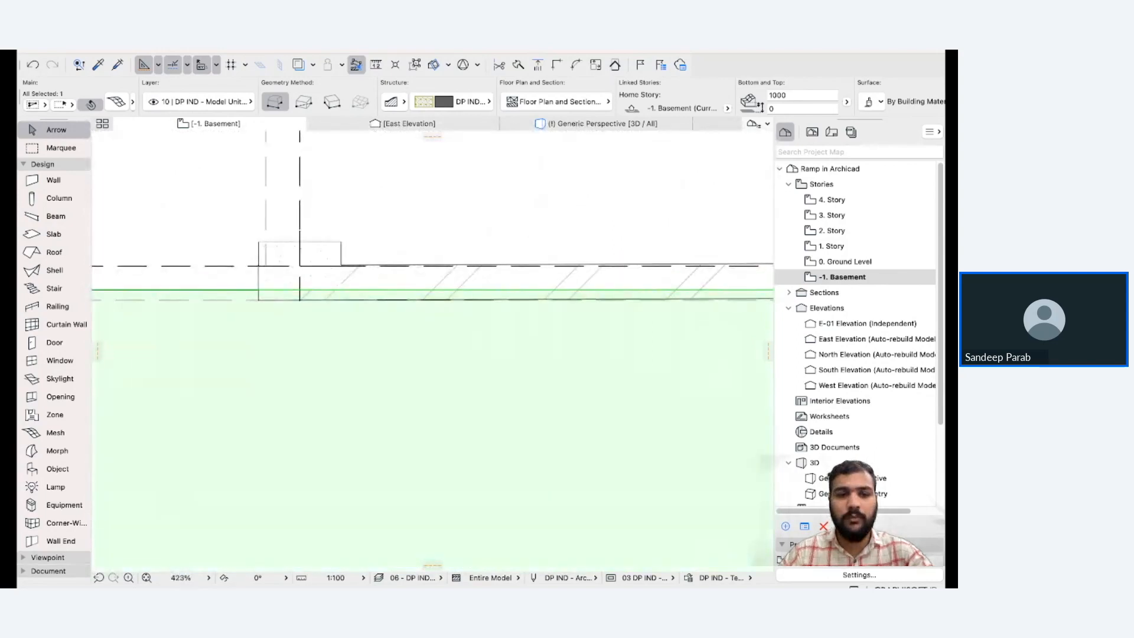
# Insert a node in the ramp mesh's upper edge and place it at the corner column's lower-left corner.
pyautogui.scroll(-5, 242, 307)
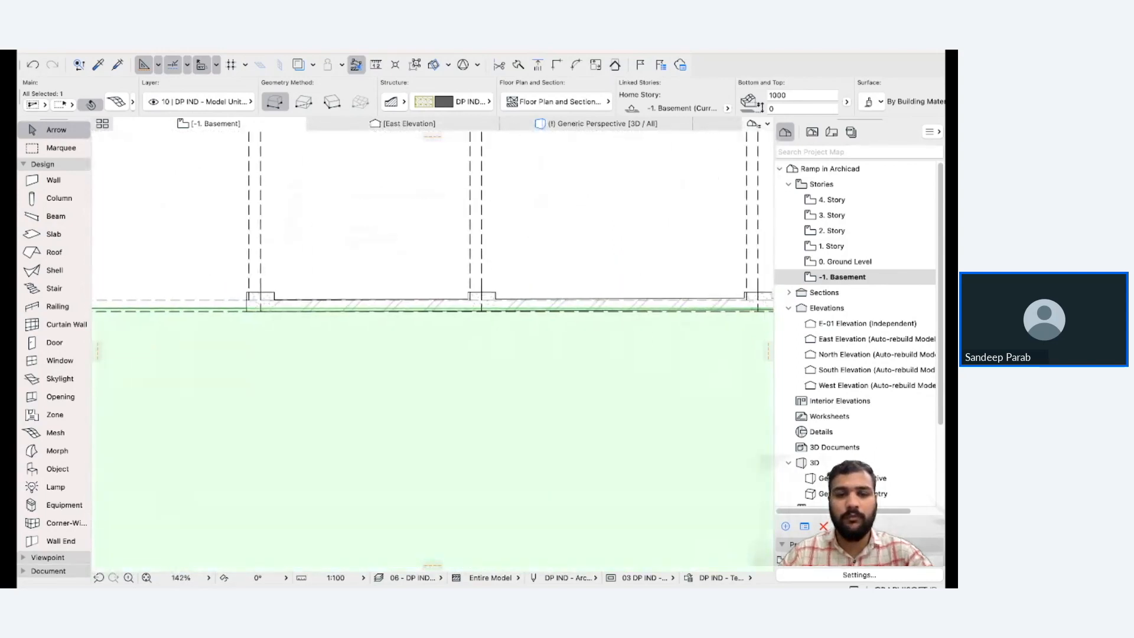
pyautogui.scroll(8, 248, 305)
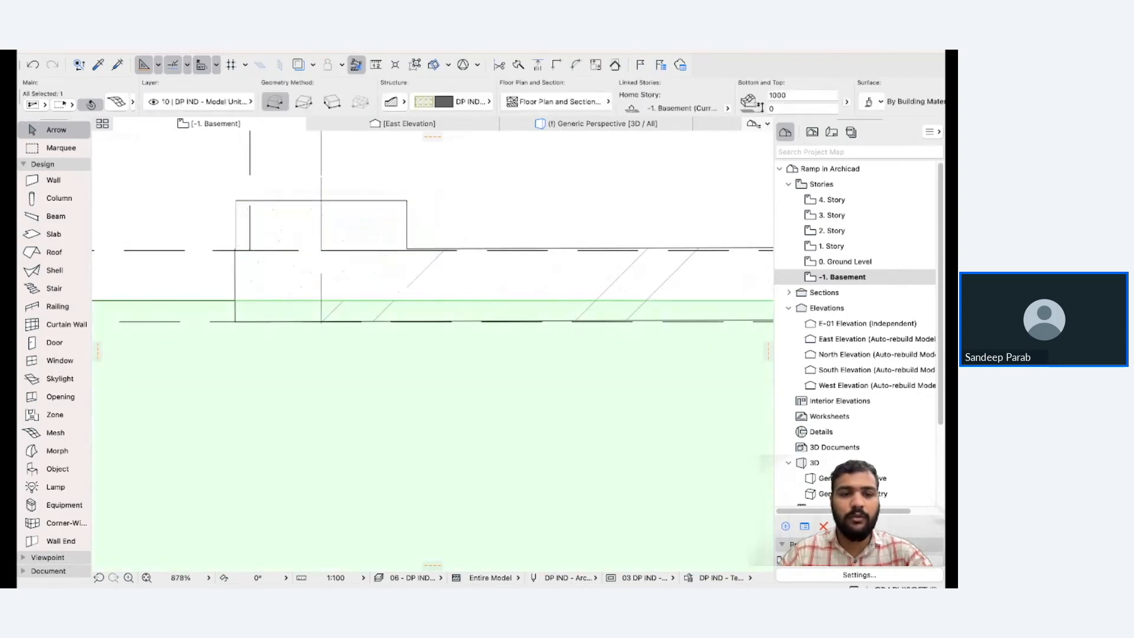
pyautogui.click(241, 301)
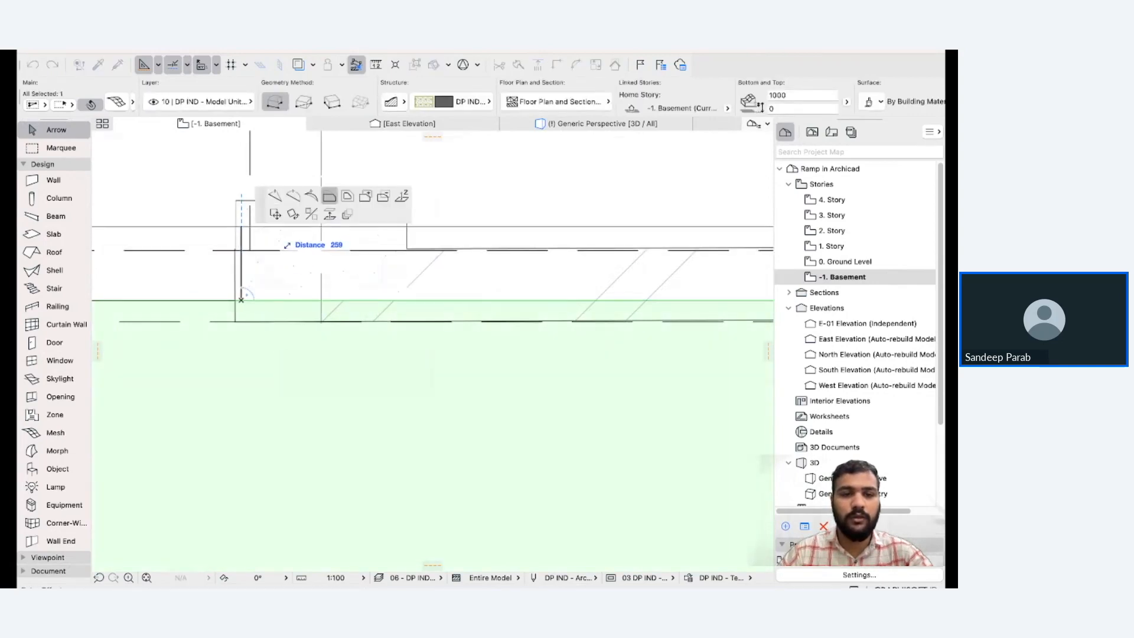
pyautogui.click(274, 196)
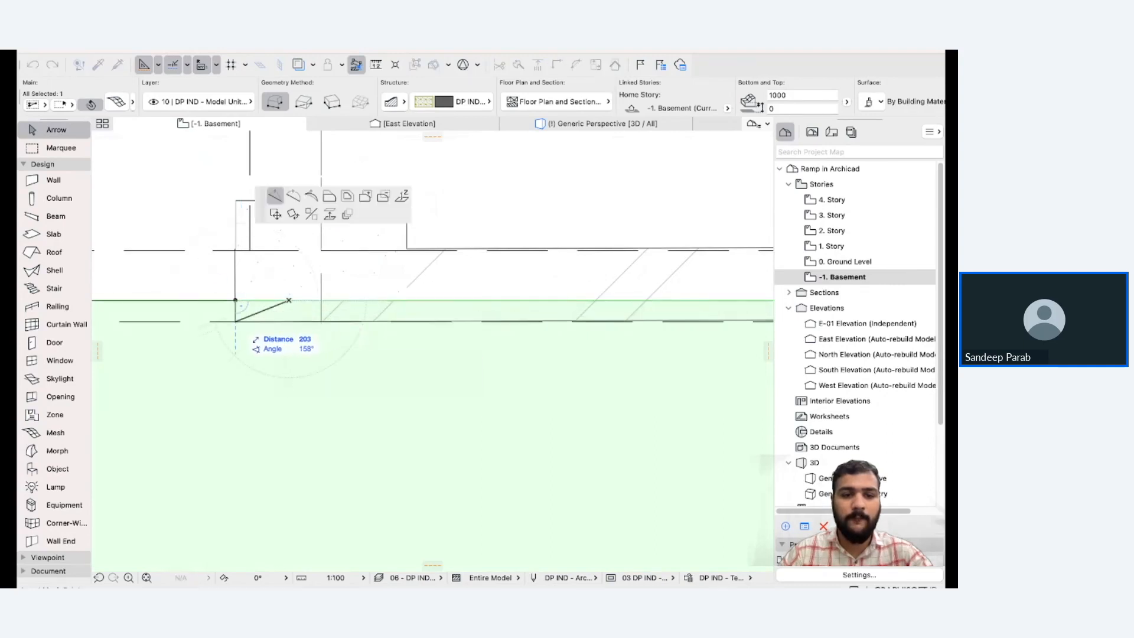
pyautogui.click(235, 322)
# Insert a node in the mesh's upper edge on the vertical line of the intermediate column.
pyautogui.scroll(-6, 358, 314)
pyautogui.moveTo(680, 319); pyautogui.dragTo(309, 312, button='middle')
pyautogui.moveTo(501, 324); pyautogui.dragTo(289, 281, button='middle')
pyautogui.scroll(5, 289, 281)
pyautogui.moveTo(727, 276); pyautogui.dragTo(342, 293, button='middle')
pyautogui.scroll(-4, 458, 275)
pyautogui.scroll(-6, 311, 282)
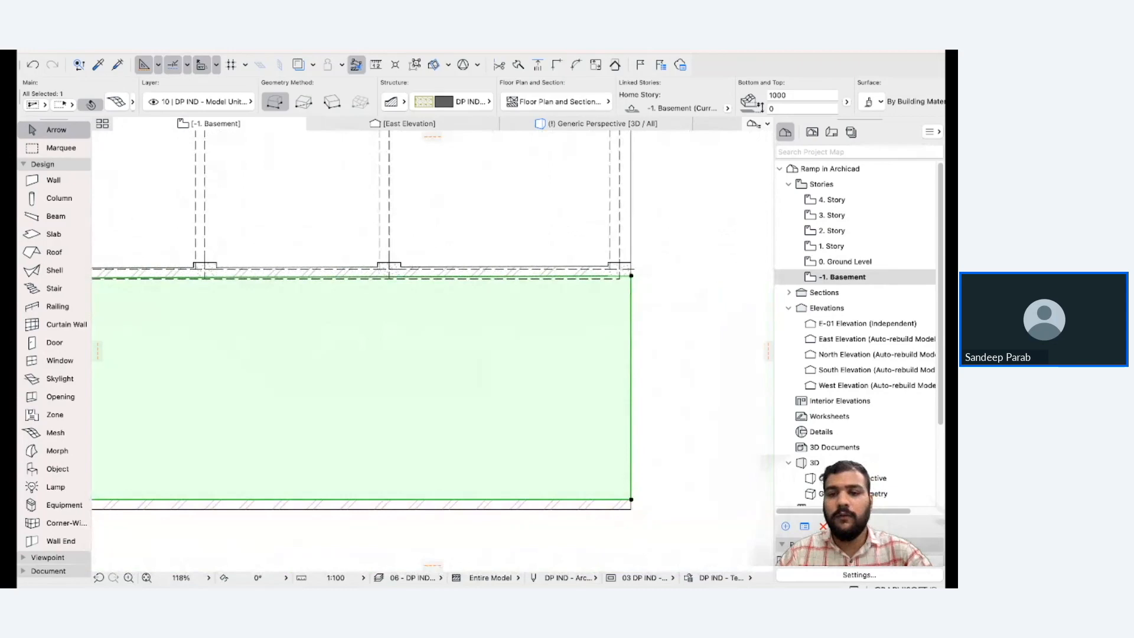
pyautogui.scroll(-4, 709, 269)
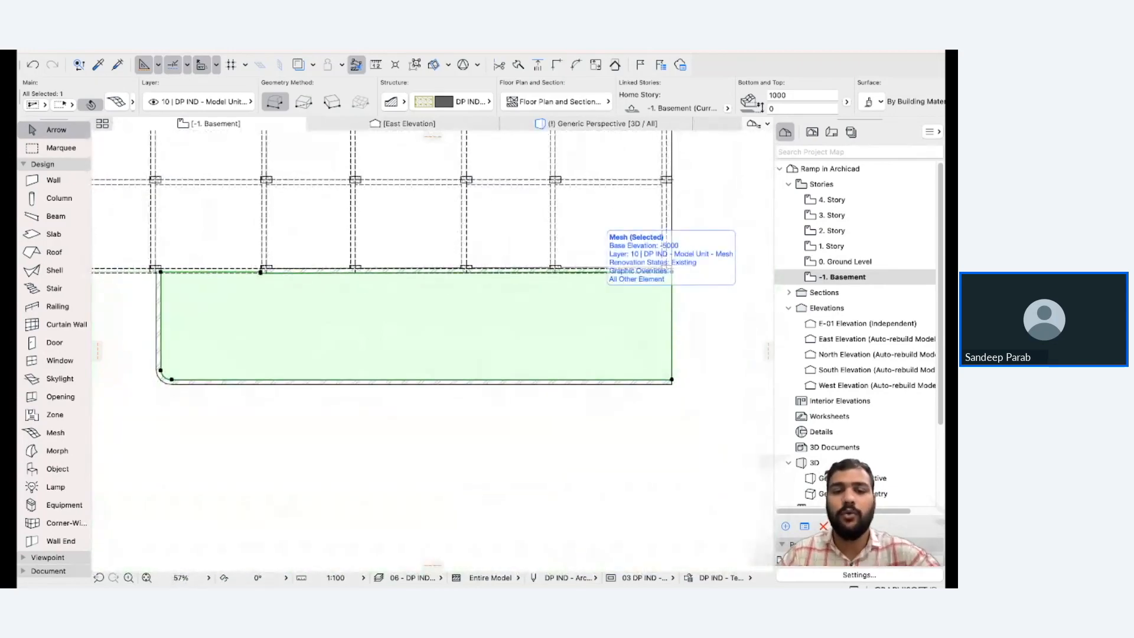
pyautogui.scroll(4, 487, 352)
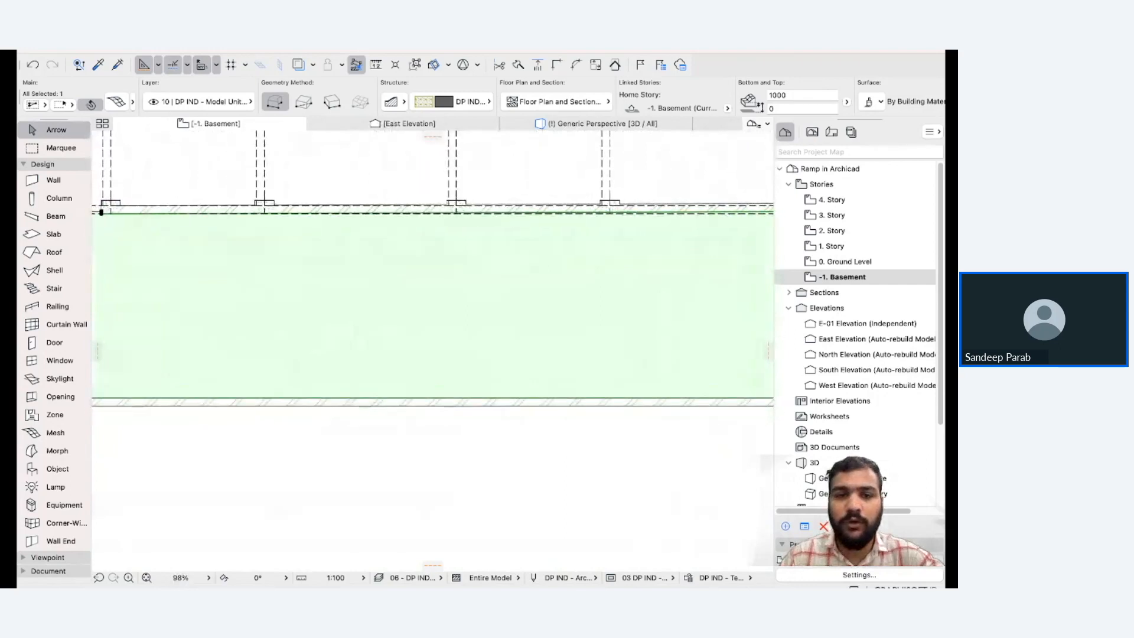
pyautogui.scroll(8, 361, 211)
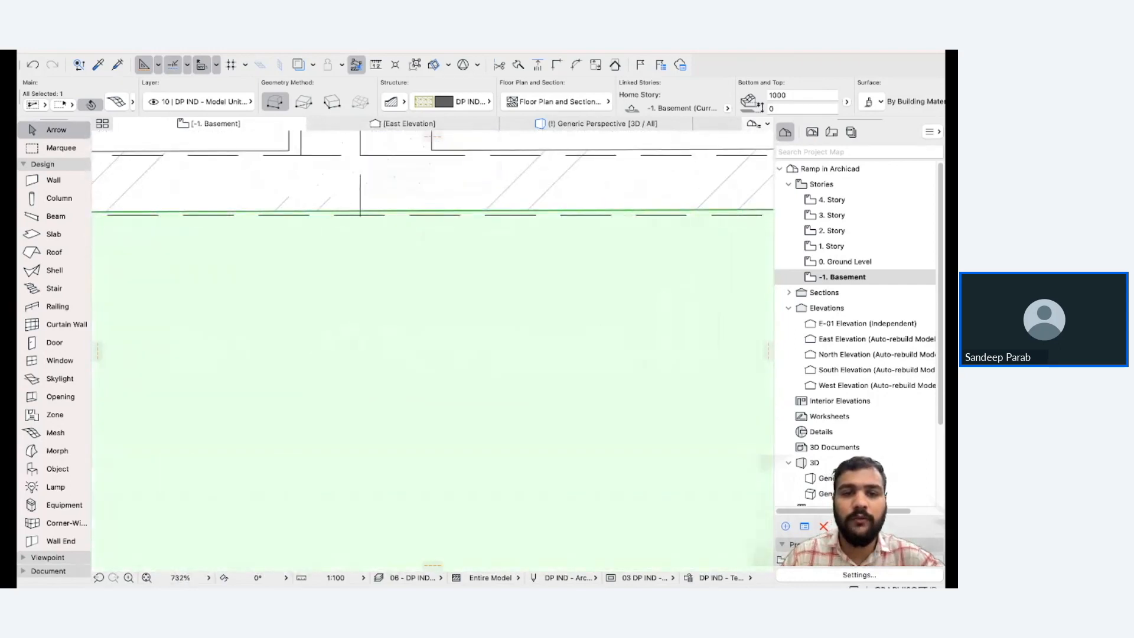
pyautogui.click(360, 211)
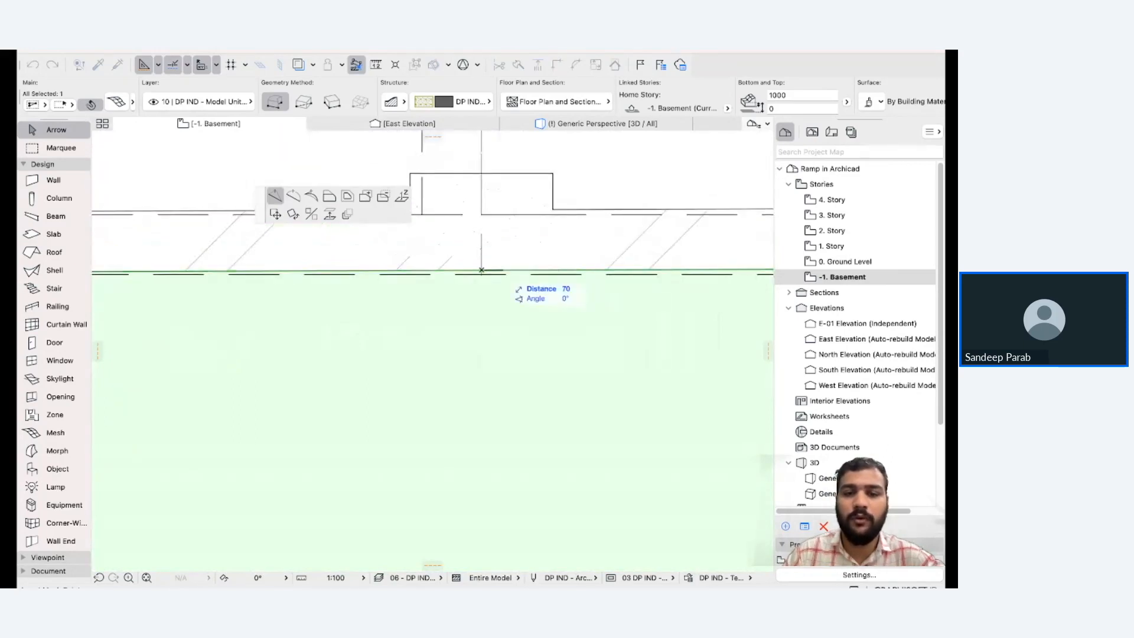
pyautogui.click(481, 270)
pyautogui.scroll(-5, 482, 270)
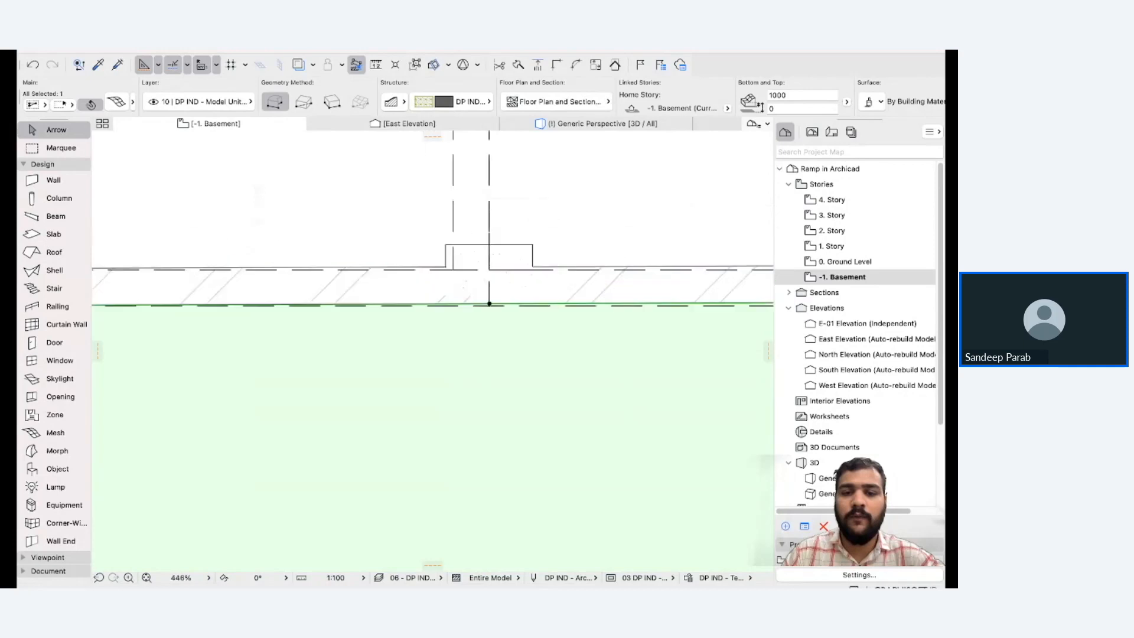
# Insert a matching node in the mesh's lower edge where the vertical guide line from the column node crosses it.
pyautogui.scroll(-5, 417, 202)
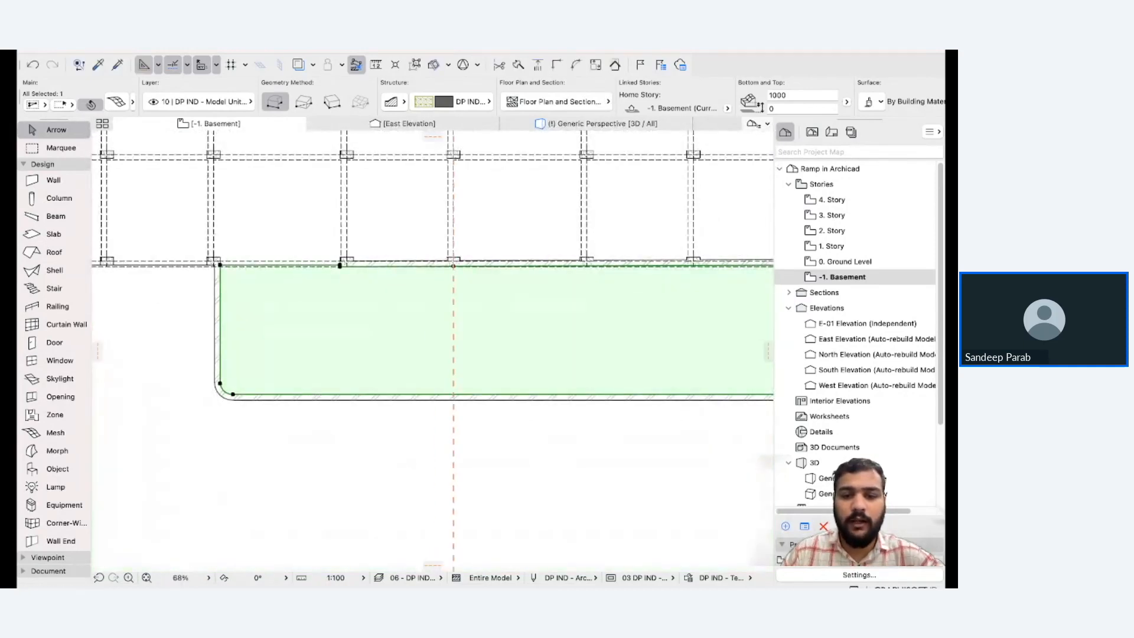
pyautogui.scroll(1, 452, 265)
pyautogui.scroll(5, 449, 384)
pyautogui.scroll(6, 448, 449)
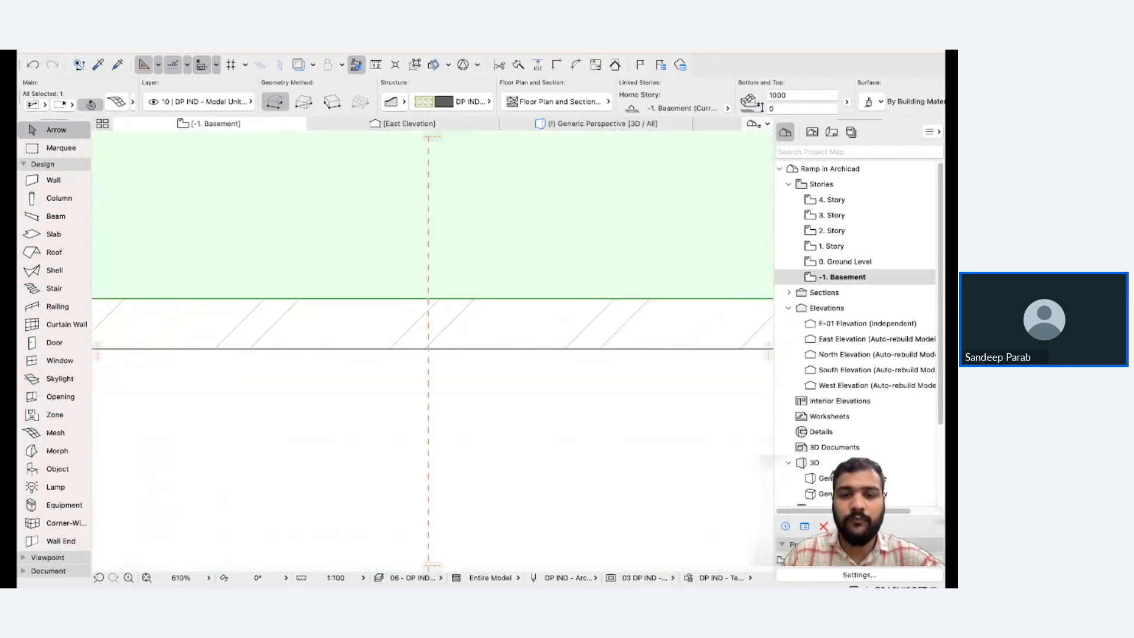
pyautogui.click(428, 299)
pyautogui.press('Escape')
pyautogui.scroll(-5, 469, 341)
pyautogui.scroll(-5, 467, 313)
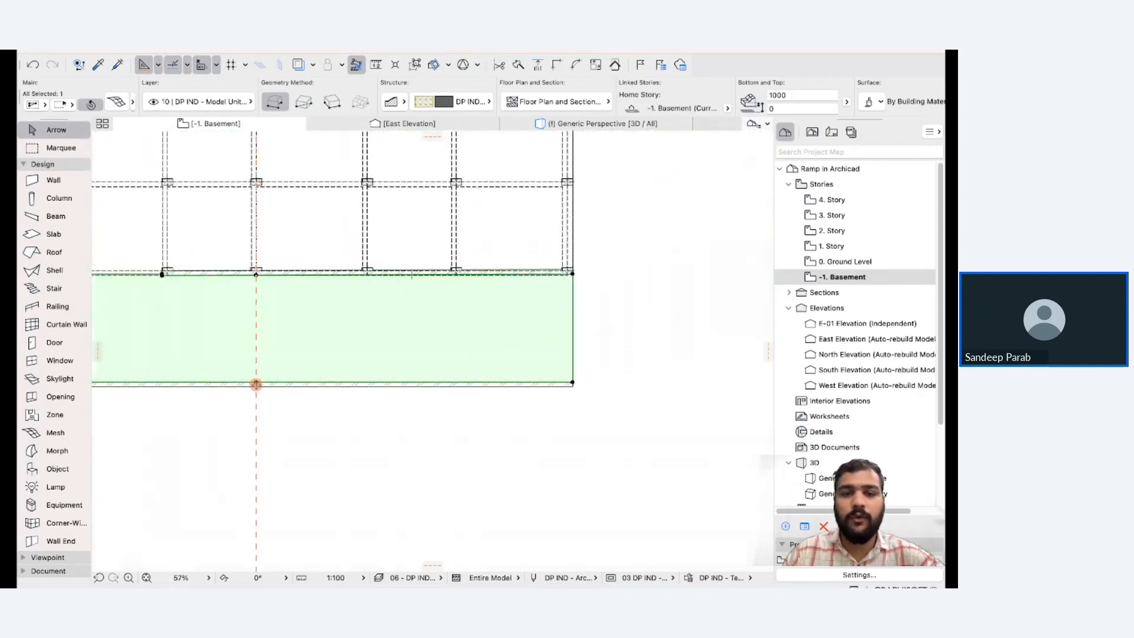
# Insert a node at the midpoint of the upper edge's right-hand segment and place a vertical guide line through it.
pyautogui.scroll(11, 412, 275)
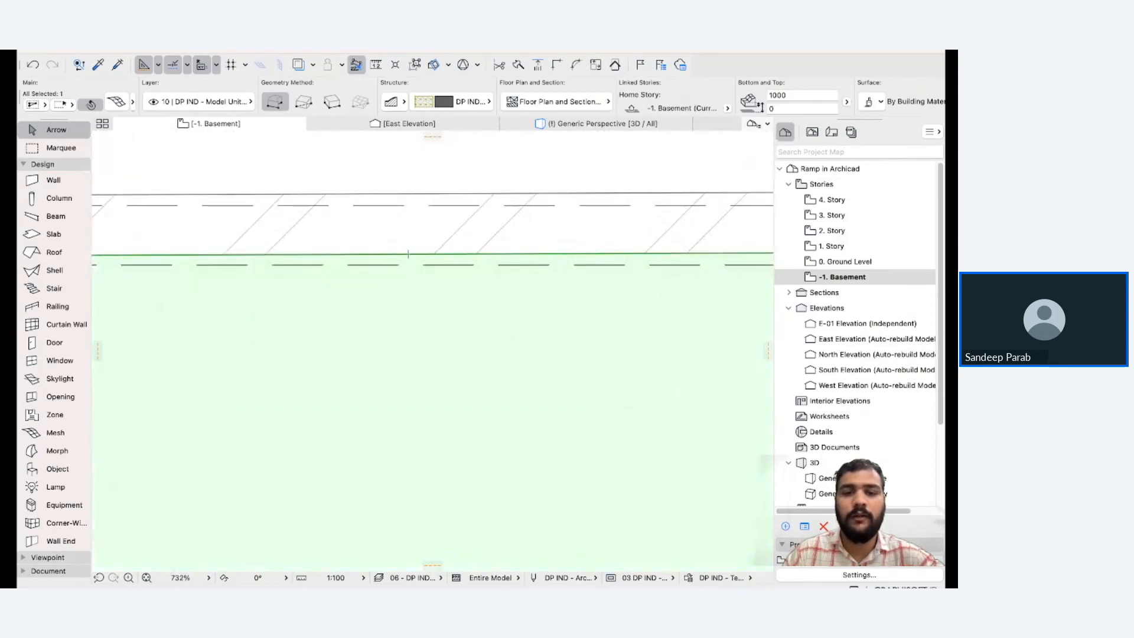
pyautogui.click(408, 254)
pyautogui.scroll(-11, 408, 254)
pyautogui.moveTo(98, 351); pyautogui.dragTo(330, 351)
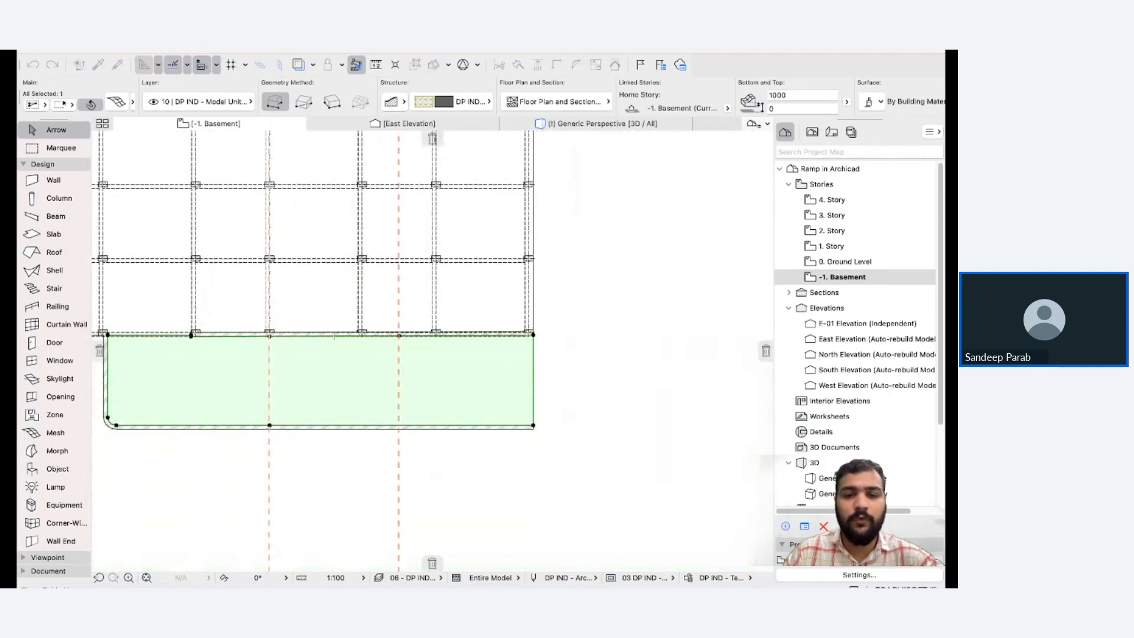
# Insert a node in the mesh's lower edge at the second guide line and deselect the mesh.
pyautogui.scroll(10, 335, 334)
pyautogui.click(411, 345)
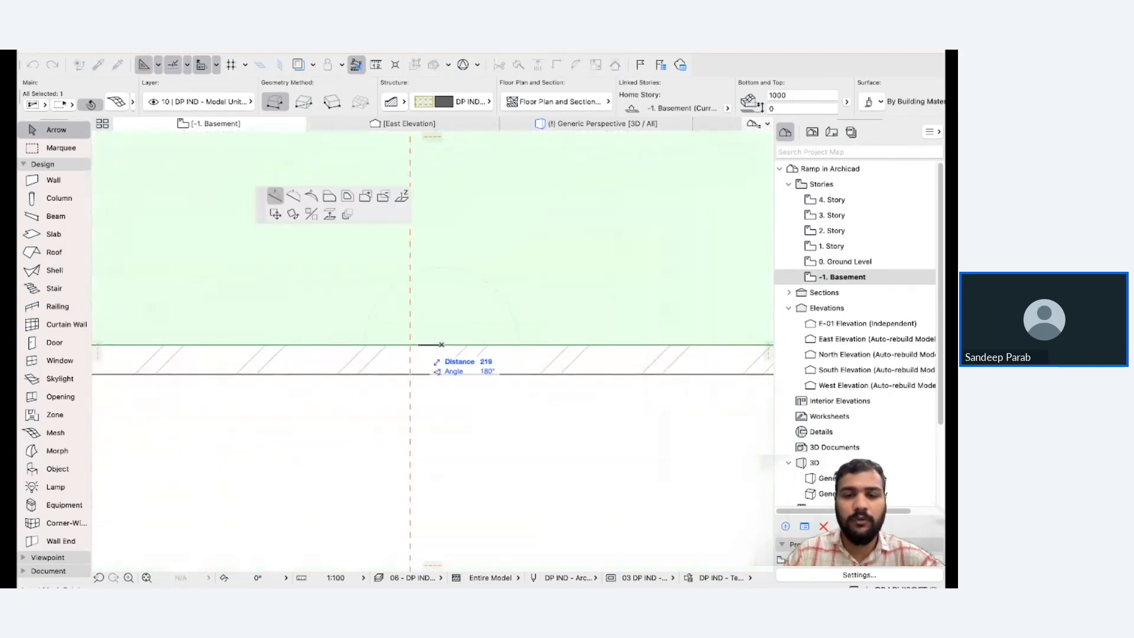
pyautogui.click(410, 377)
pyautogui.scroll(-10, 410, 377)
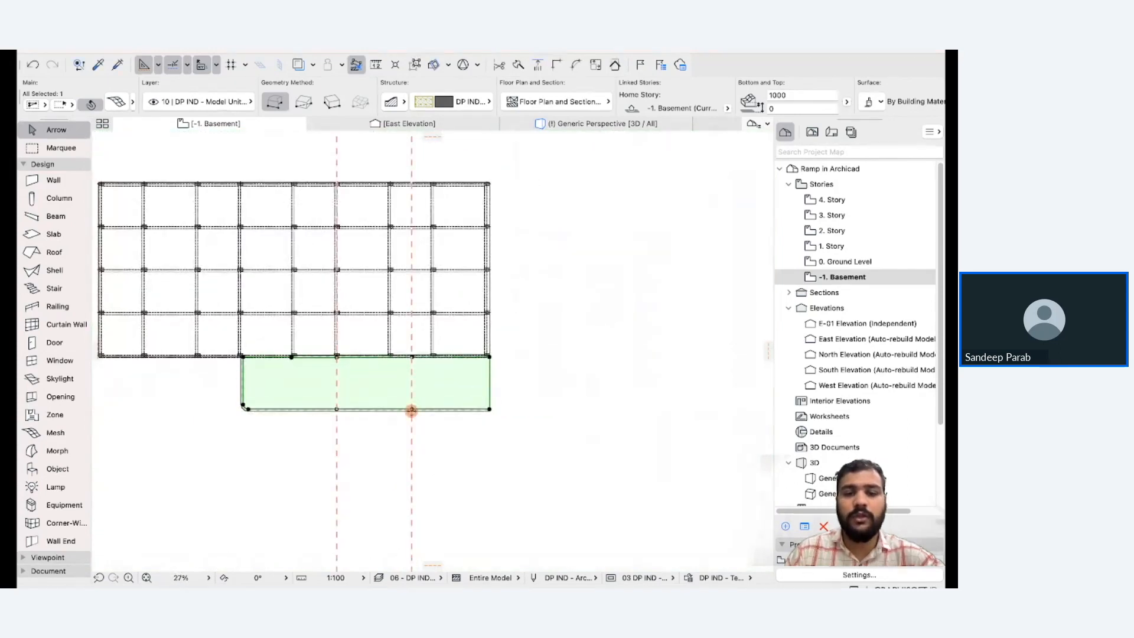
pyautogui.press('Escape')
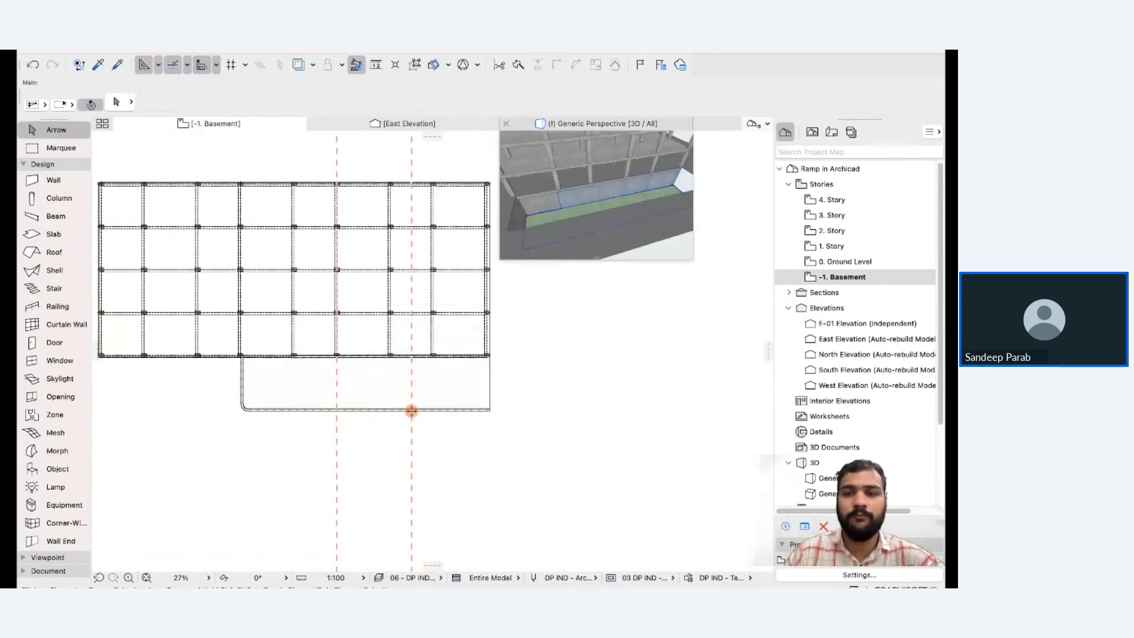
# In the generic 3D perspective, select the ground-level slab around the ramp opening and hide it.
pyautogui.click(597, 124)
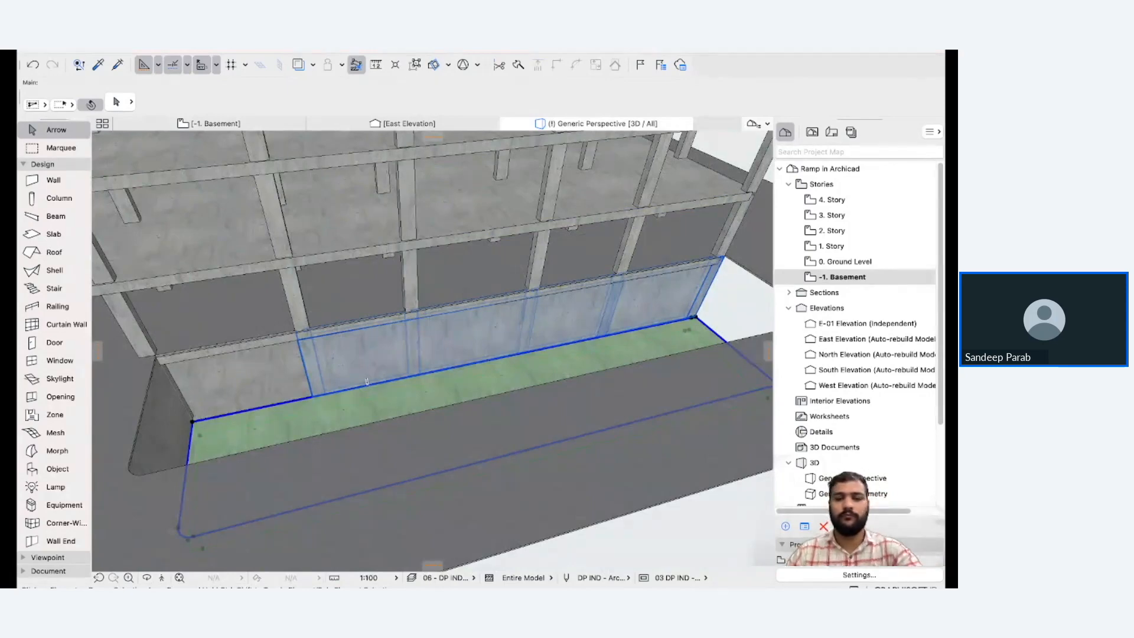
pyautogui.press('Escape')
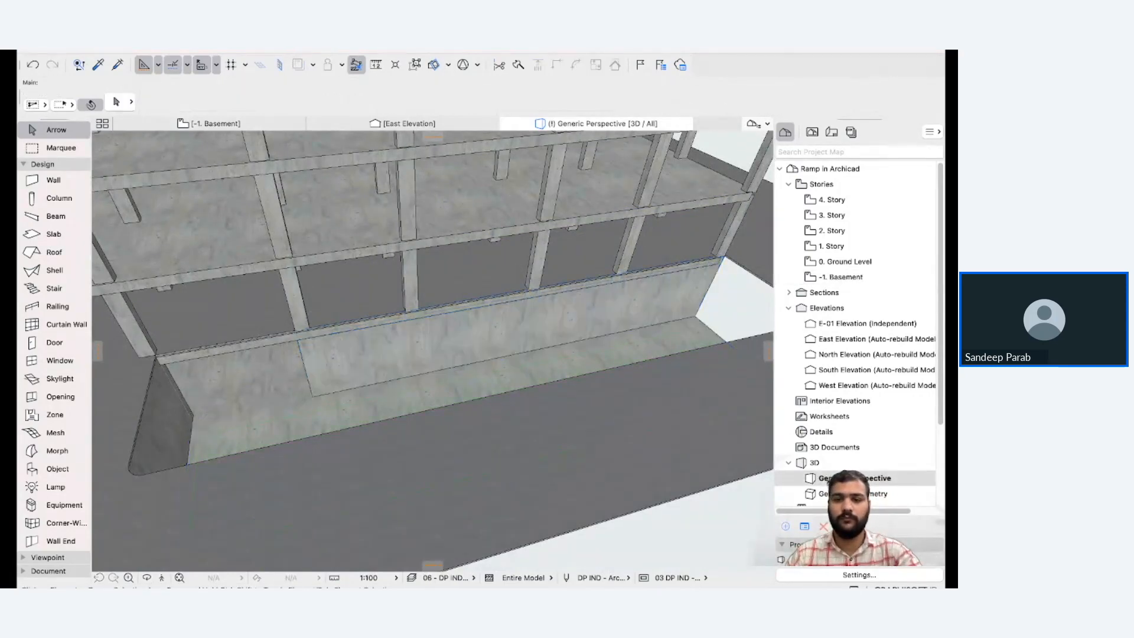
pyautogui.scroll(3, 367, 382)
pyautogui.scroll(-5, 367, 382)
pyautogui.scroll(-5, 291, 489)
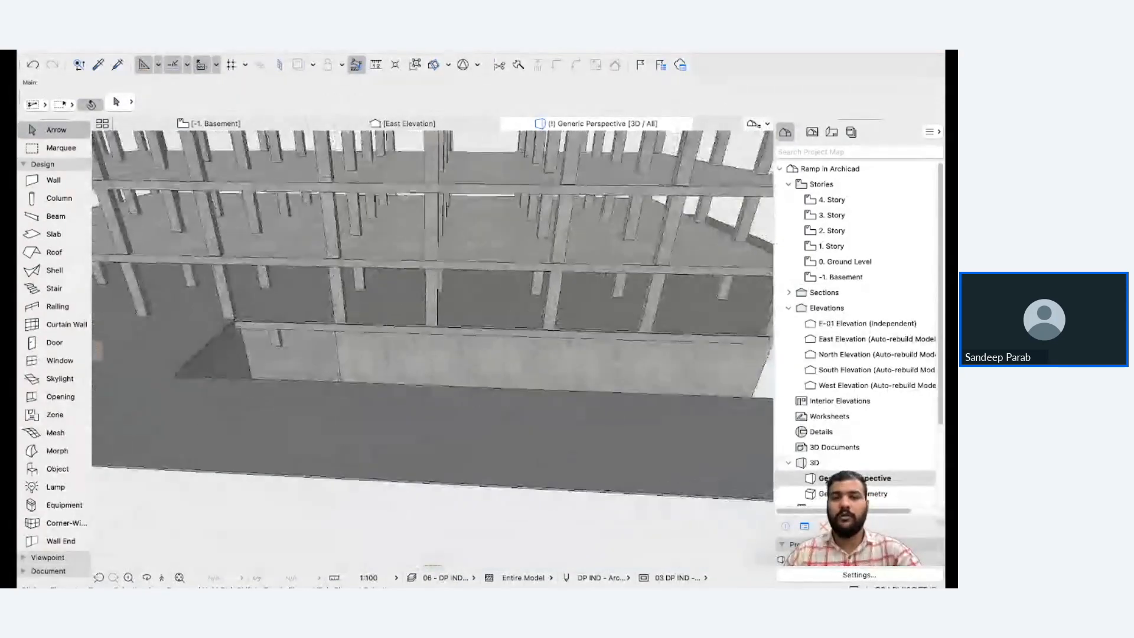
pyautogui.click(291, 490)
pyautogui.rightClick(578, 445)
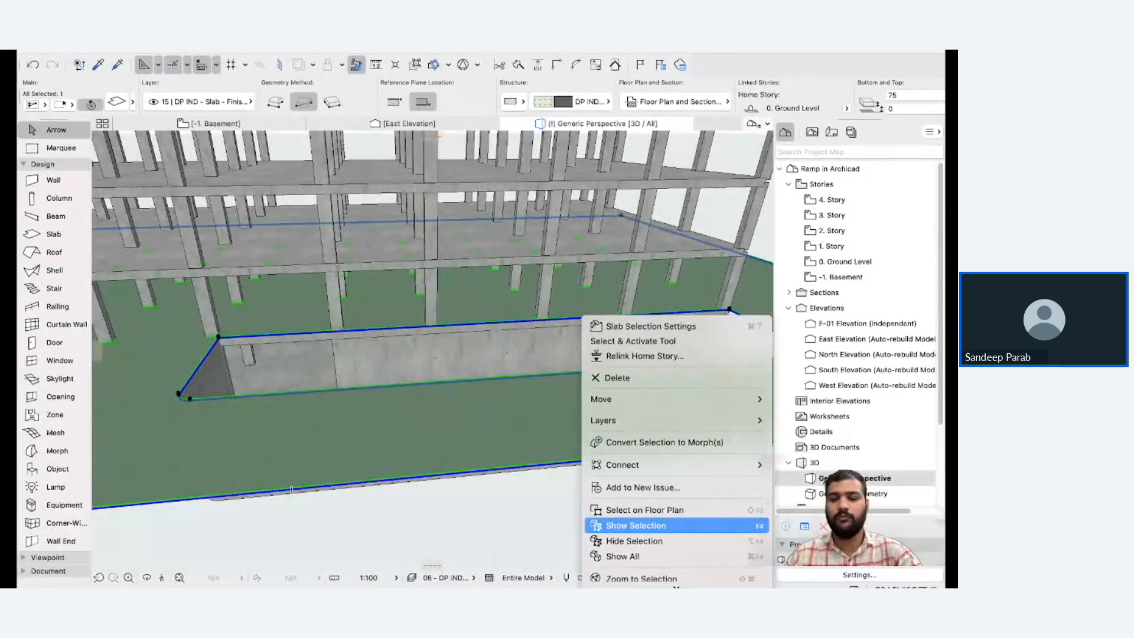
pyautogui.click(649, 541)
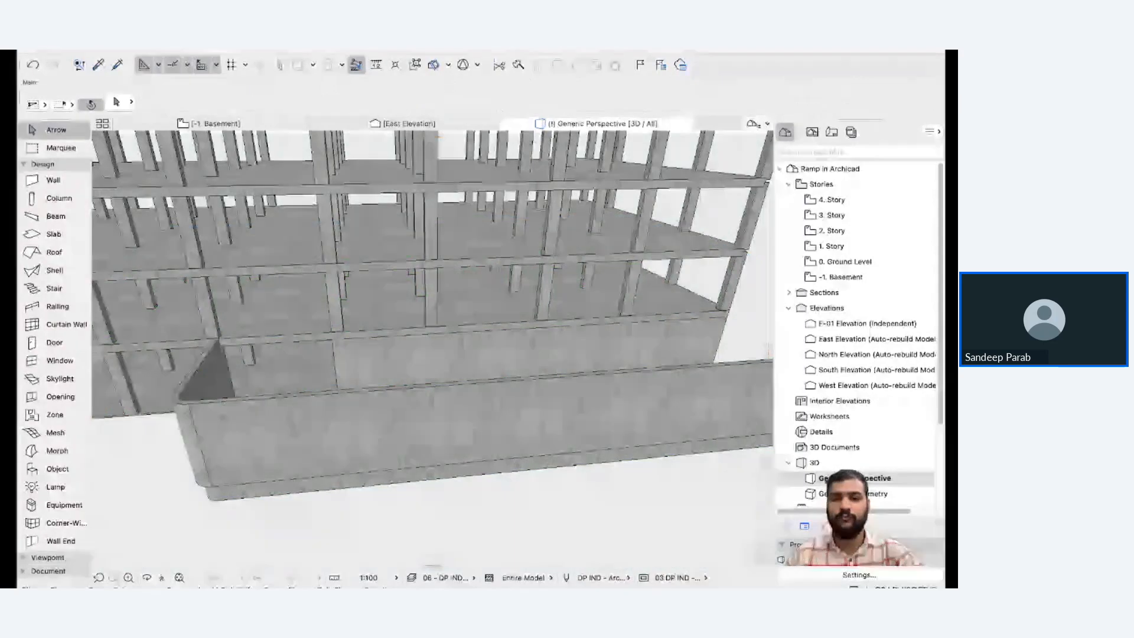
pyautogui.click(589, 415)
pyautogui.rightClick(589, 415)
pyautogui.press('Escape')
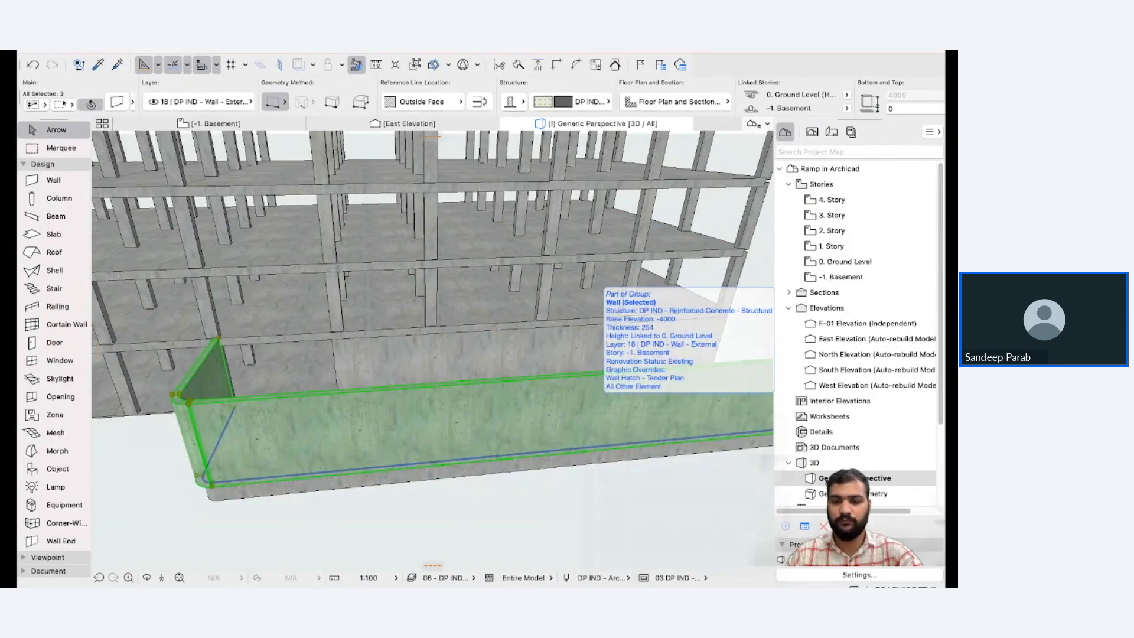
pyautogui.press('Escape')
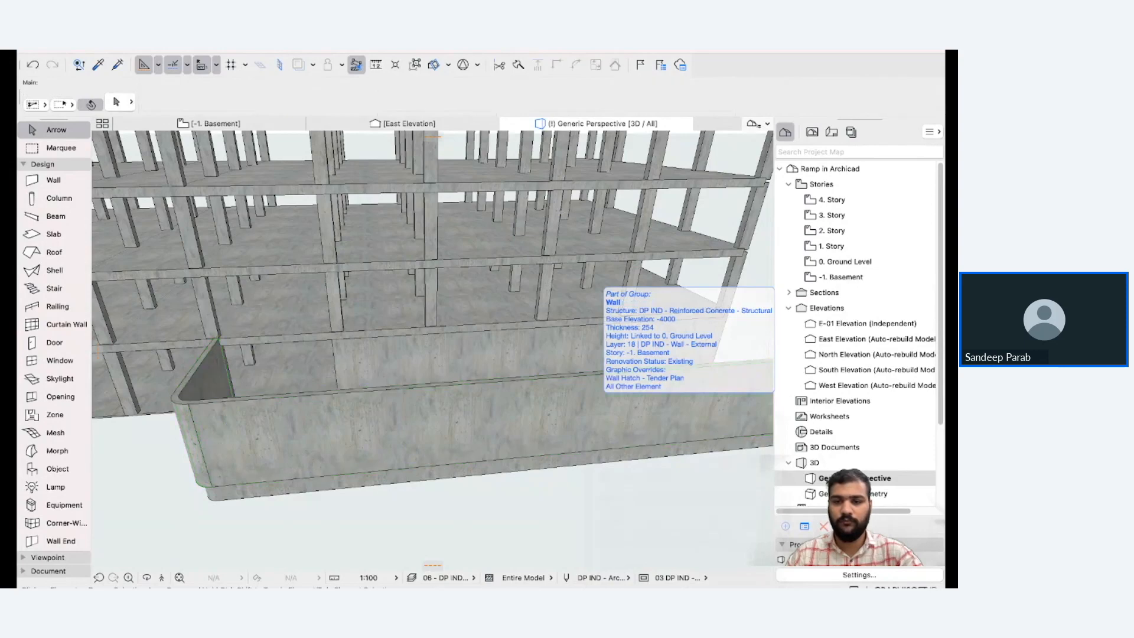
# Select the grouped retaining walls around the ramp opening and hide them in 3D.
pyautogui.click(590, 404)
pyautogui.rightClick(591, 404)
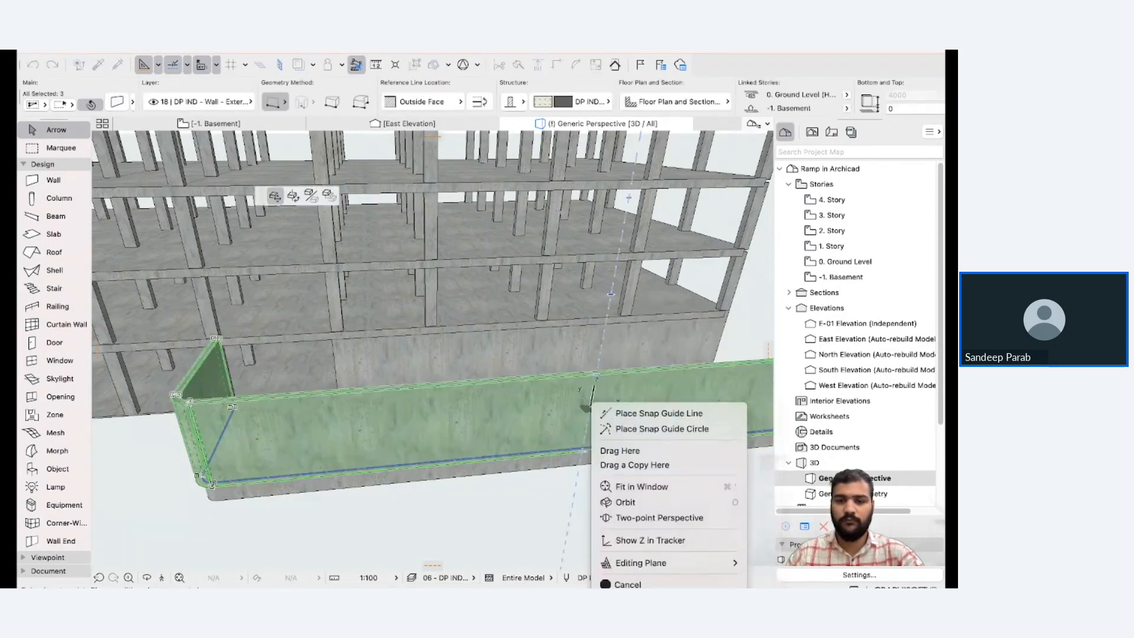
pyautogui.press('Escape')
pyautogui.press('Escape')
pyautogui.rightClick(591, 404)
pyautogui.press('Escape')
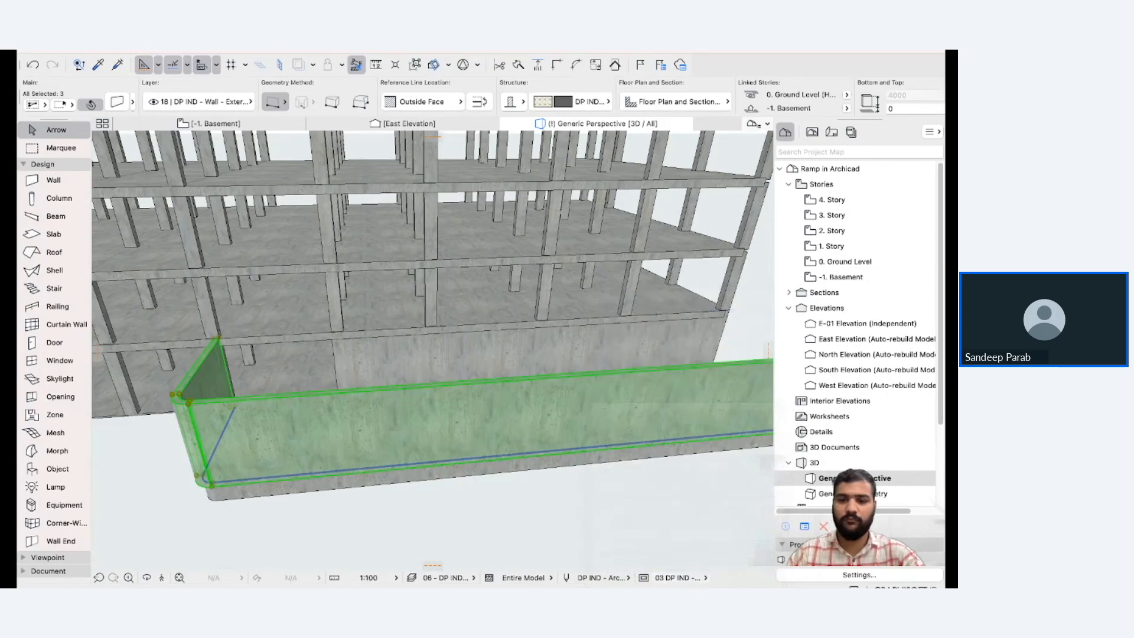
pyautogui.press('super+d')
pyautogui.click(648, 371)
pyautogui.rightClick(643, 389)
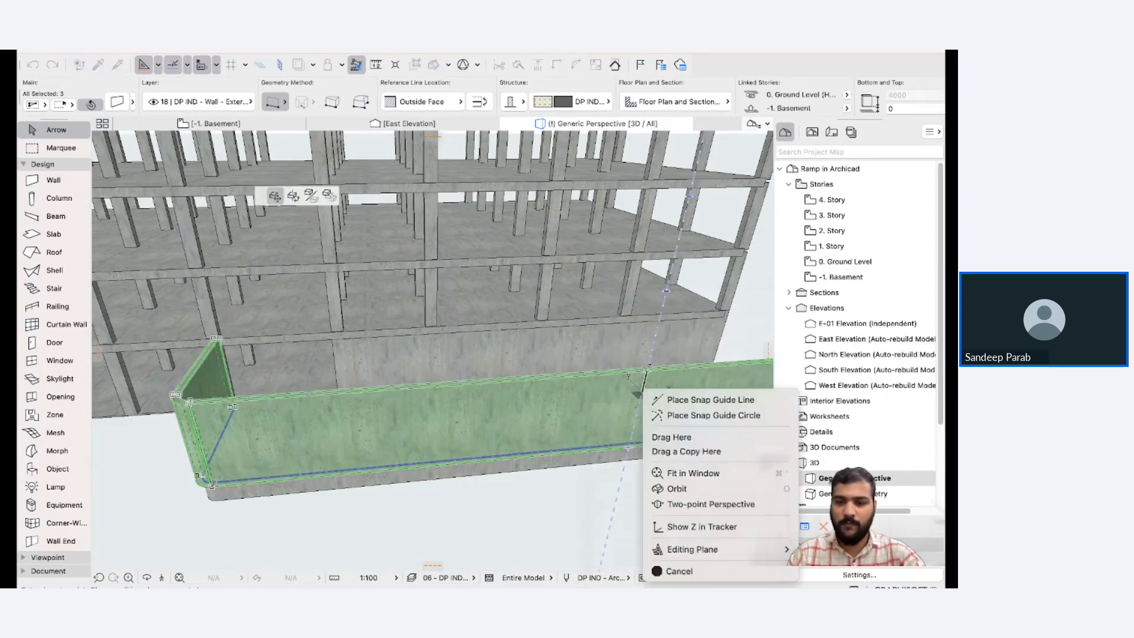
pyautogui.press('Escape')
pyautogui.press('Escape')
pyautogui.rightClick(612, 397)
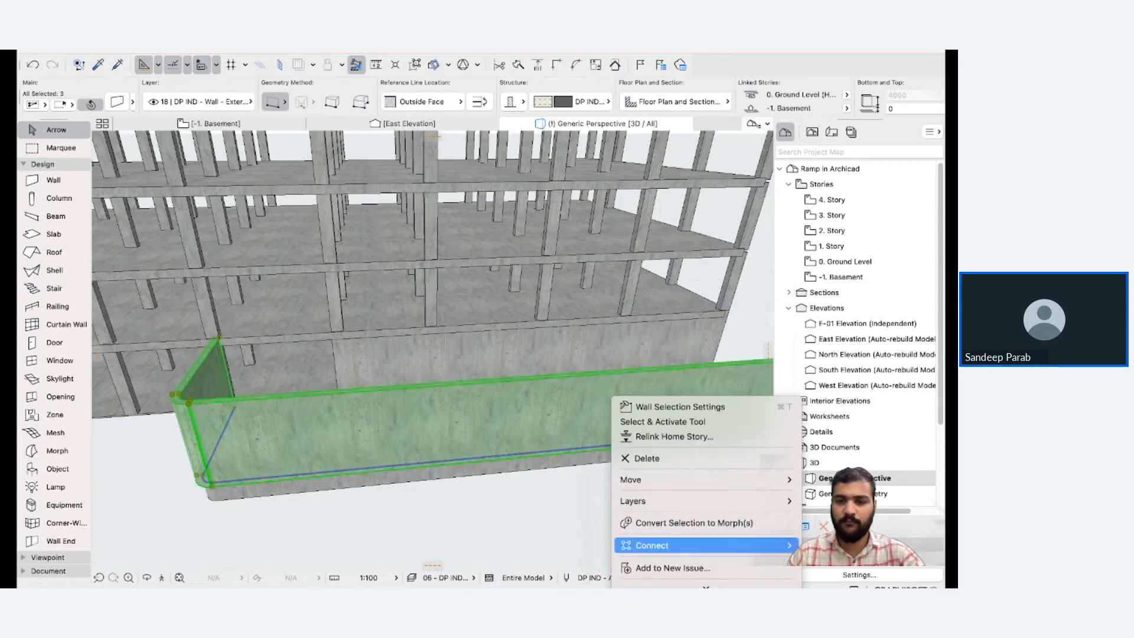
pyautogui.scroll(-5, 679, 543)
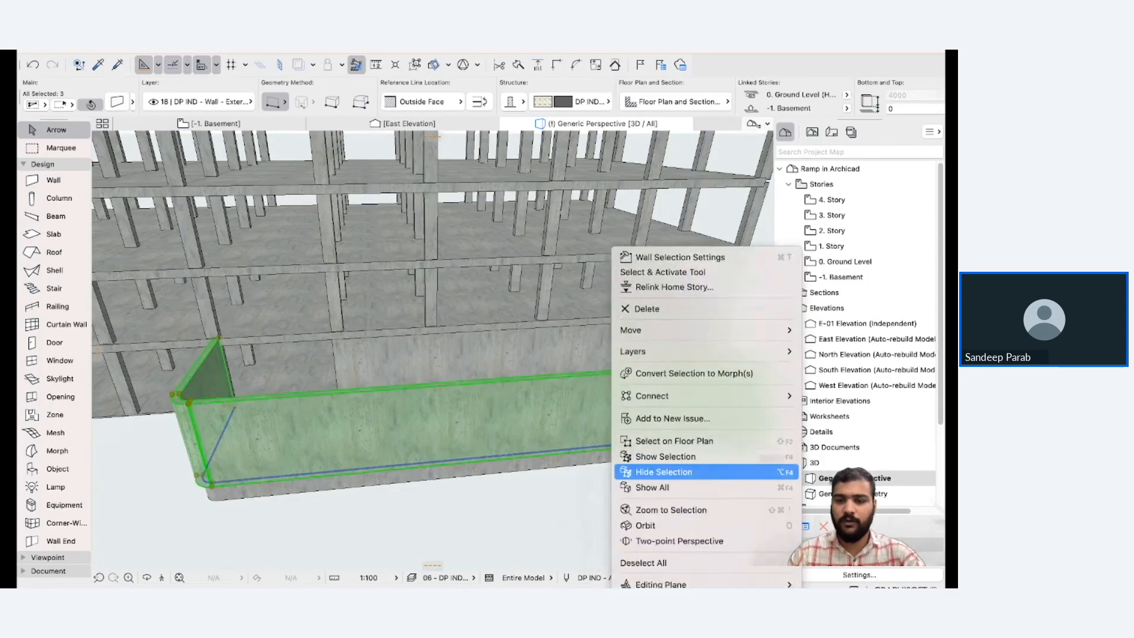
pyautogui.click(664, 471)
# Select the ramp mesh, switch to the selection-only 3D view, and set the mesh thickness to 100.
pyautogui.click(540, 452)
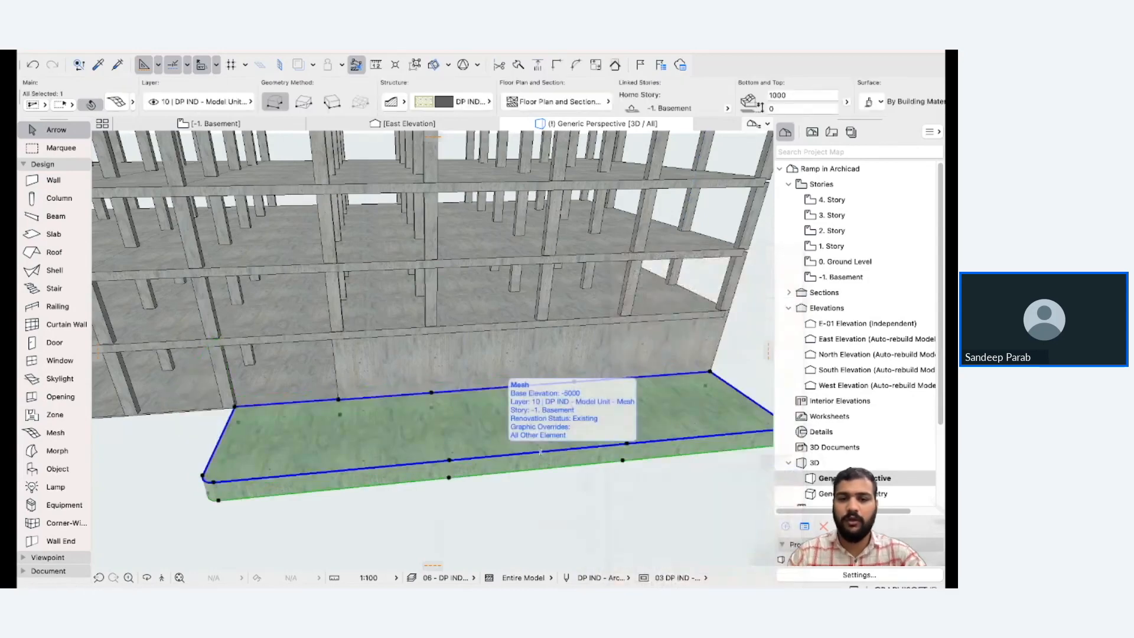
pyautogui.press('F5')
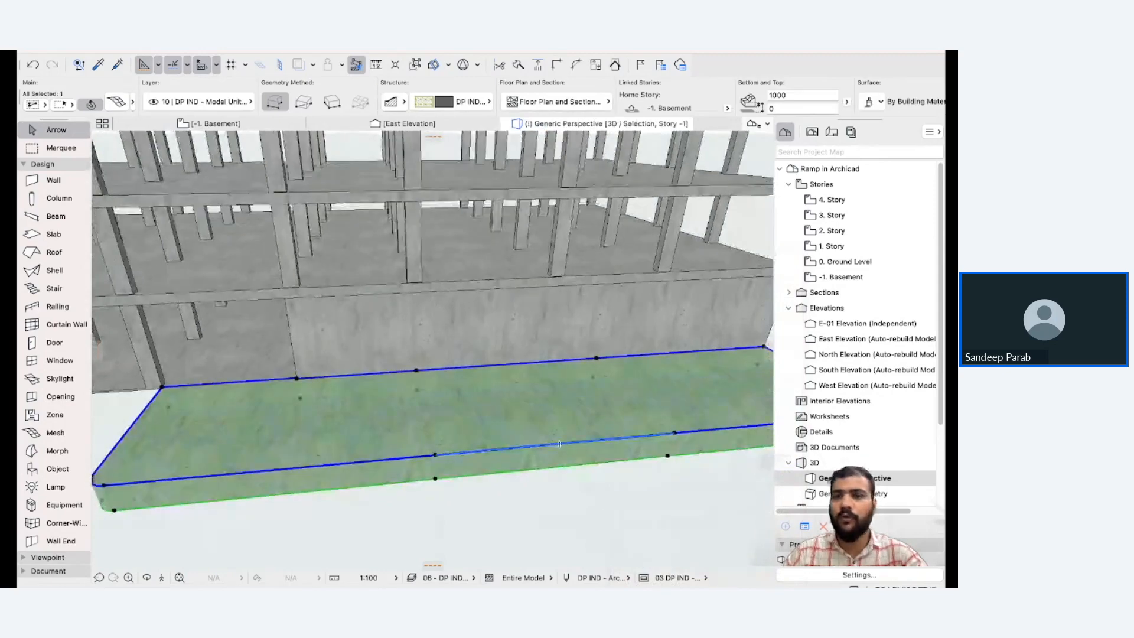
pyautogui.click(789, 96)
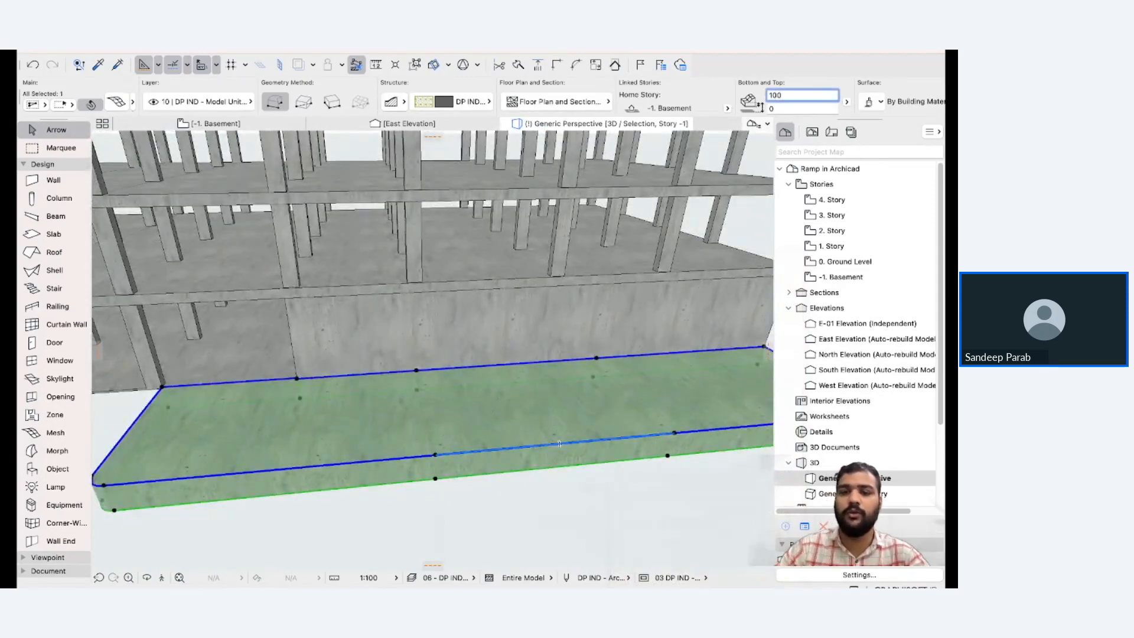
pyautogui.press('Return')
pyautogui.moveTo(560, 444)
pyautogui.keyDown('shift'); pyautogui.mouseDown(button='middle')
pyautogui.moveTo(615, 484)
pyautogui.moveTo(567, 449)
pyautogui.mouseUp(button='middle'); pyautogui.keyUp('shift')
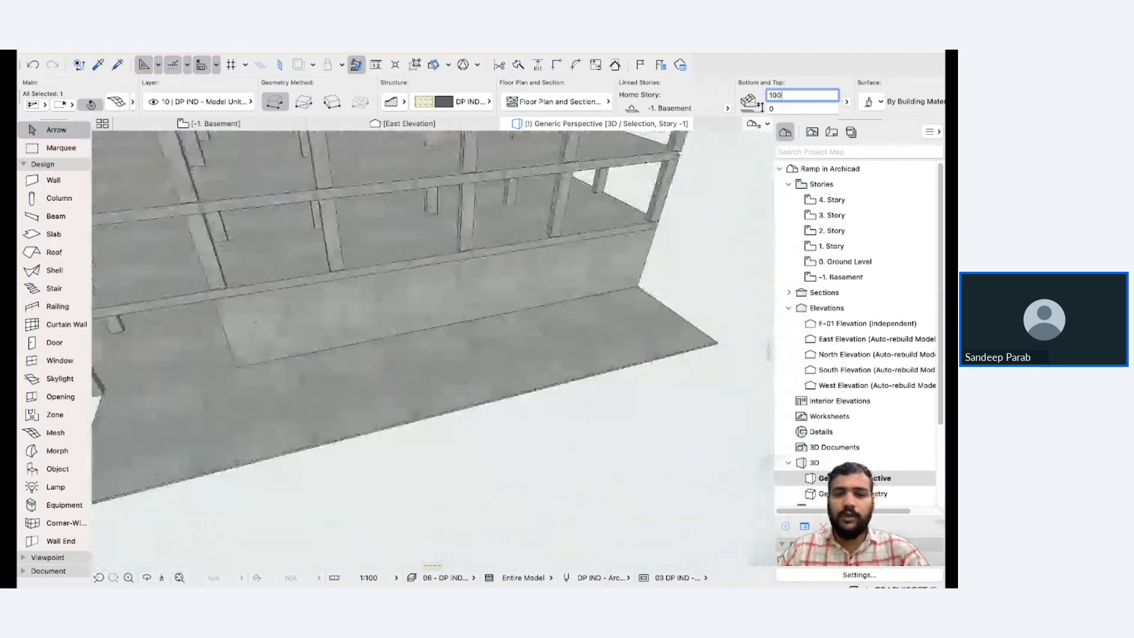
pyautogui.scroll(-4, 649, 319)
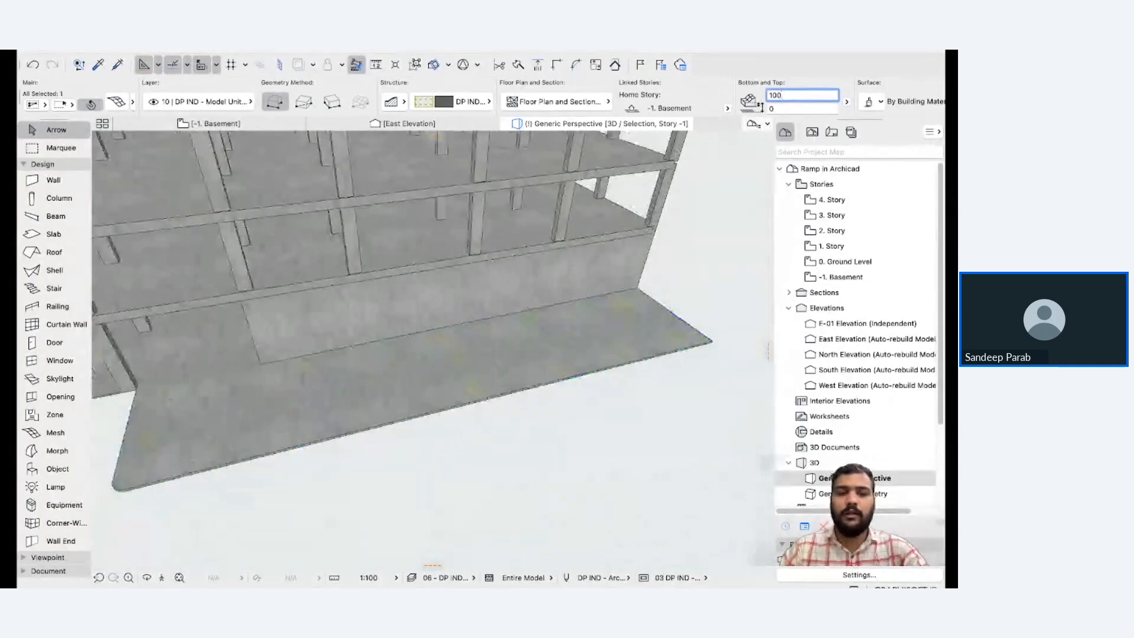
# Elevate the ramp mesh's corner point at the high end, on the edge beside the building, to 4000.
pyautogui.keyDown('shift'); pyautogui.moveTo(649, 319); pyautogui.dragTo(561, 306, button='middle'); pyautogui.keyUp('shift')
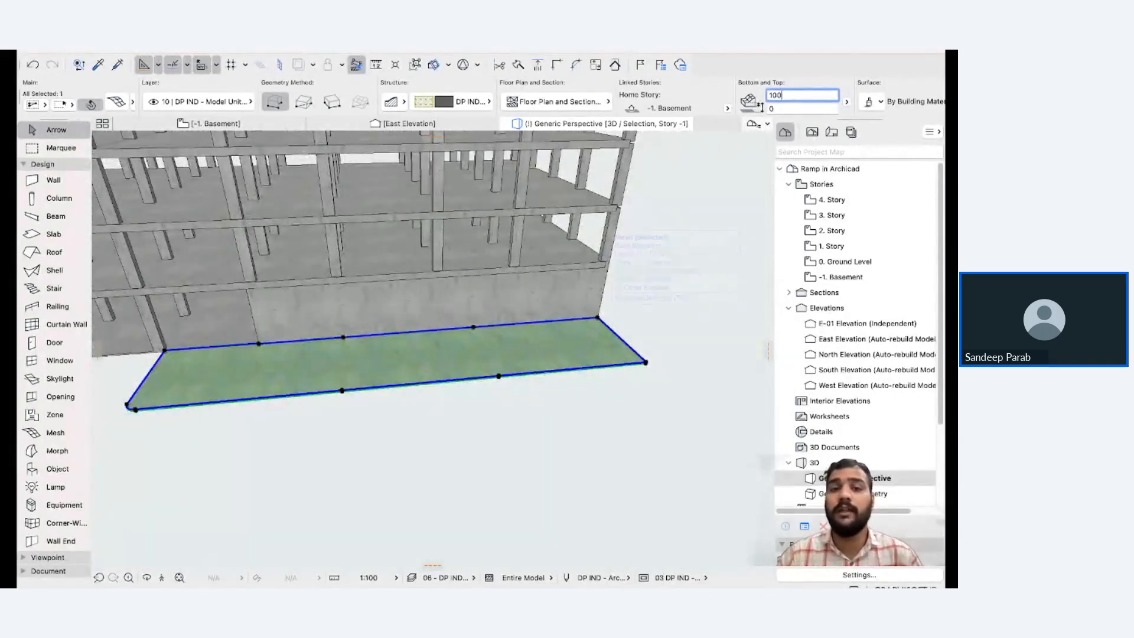
pyautogui.click(598, 317)
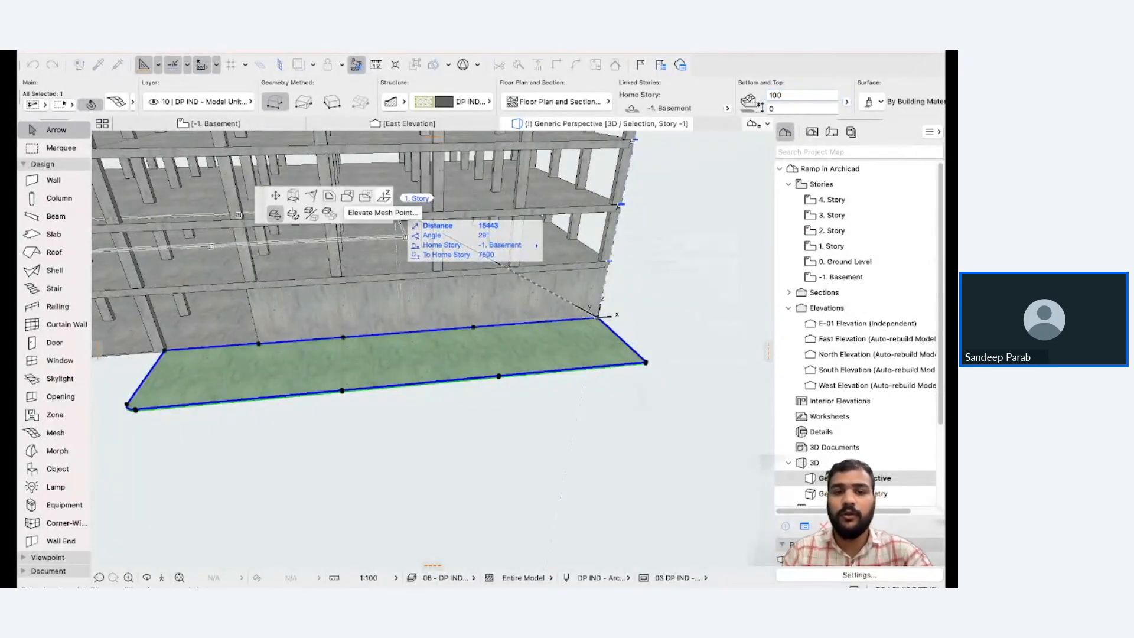
pyautogui.click(384, 195)
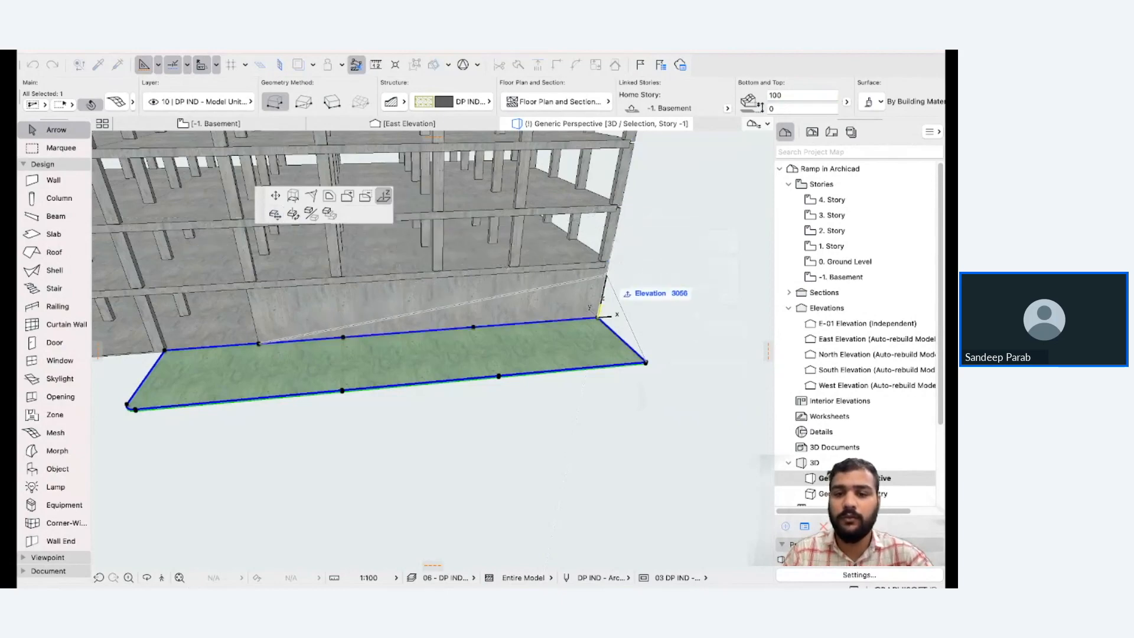
pyautogui.write('4000')
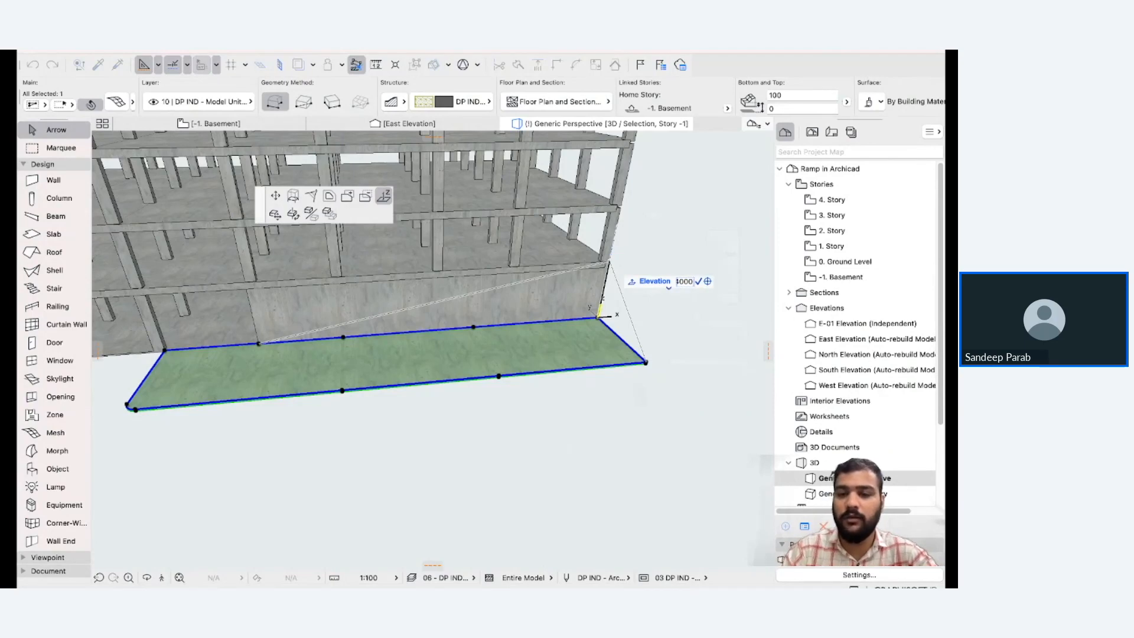
pyautogui.press('Return')
pyautogui.click(646, 362)
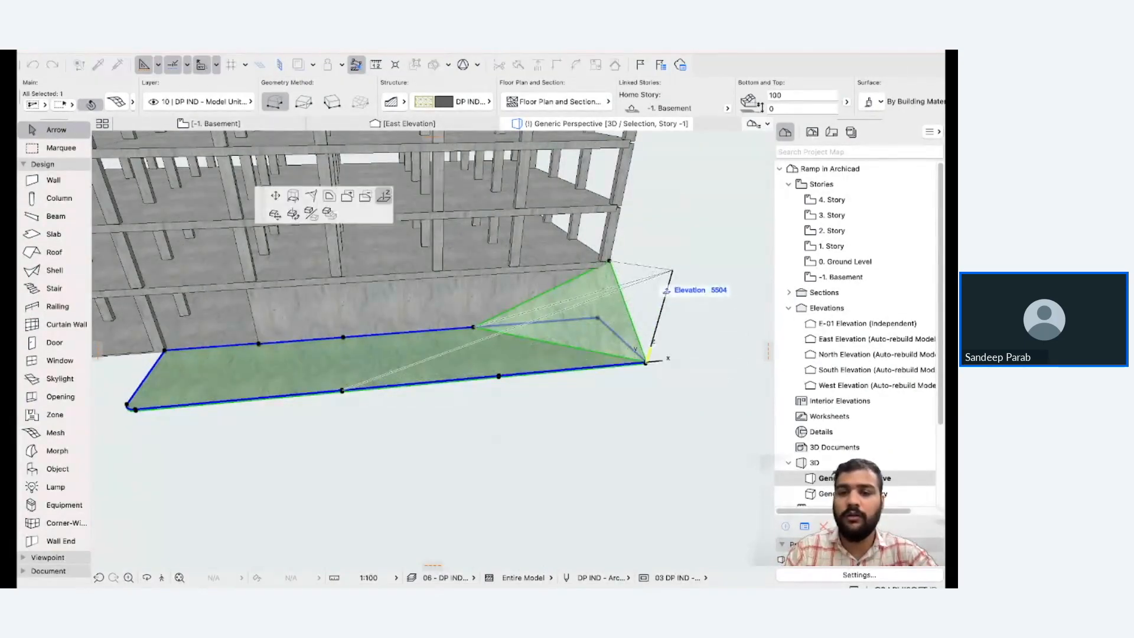
pyautogui.write('400')
pyautogui.press('Return')
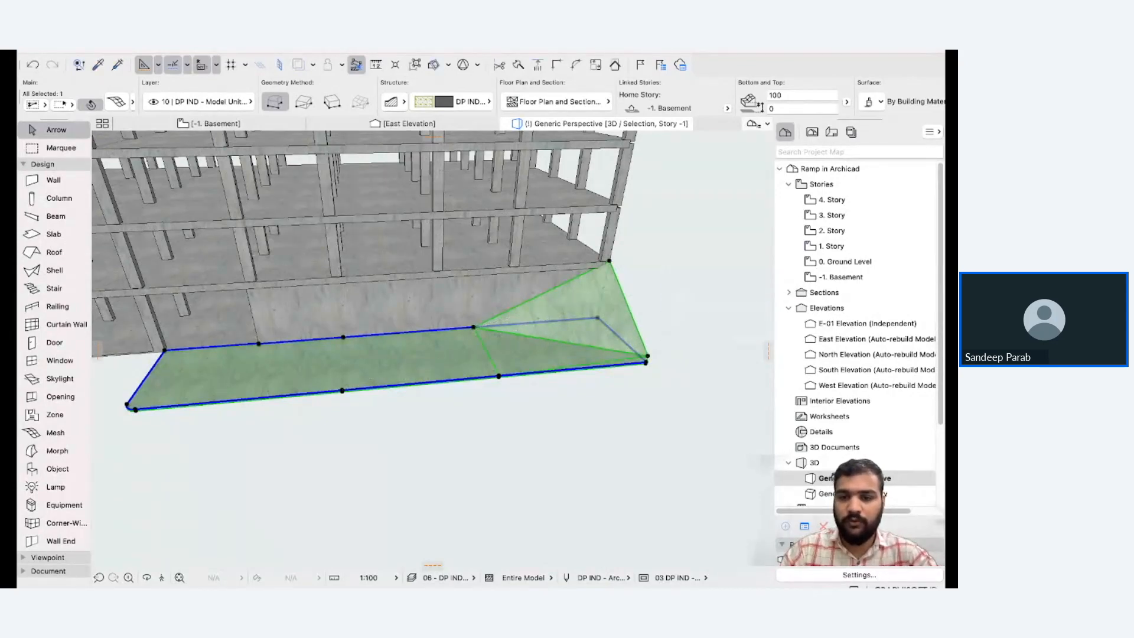
pyautogui.hotkey('ctrl', 'z')
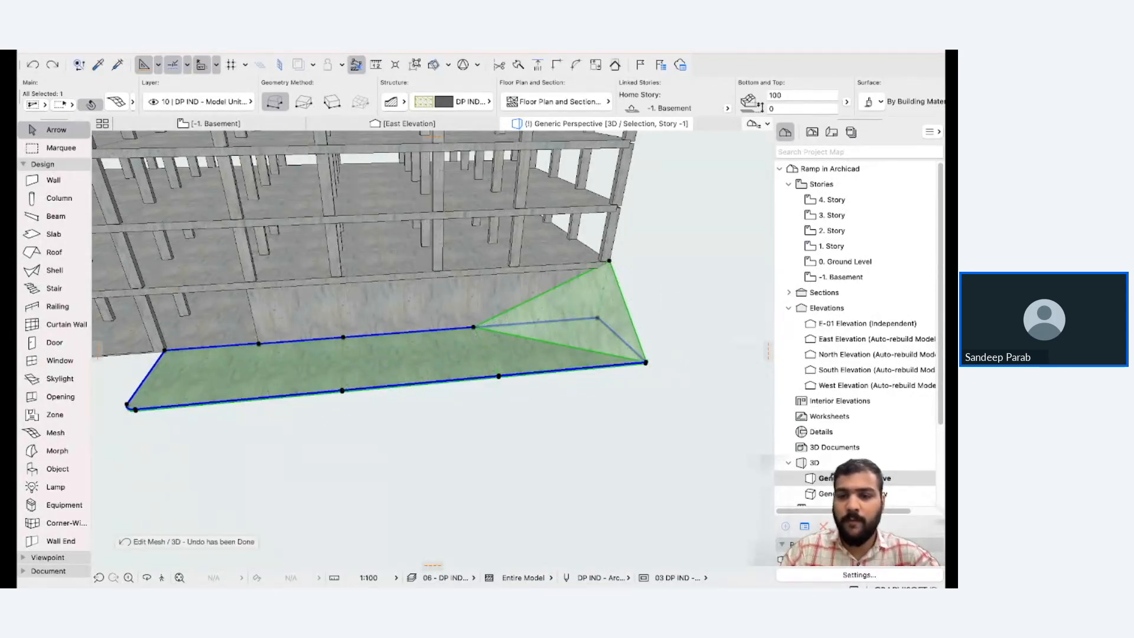
# Elevate the outer corner point at the ramp's high end to 4000 and deselect the mesh.
pyautogui.click(646, 362)
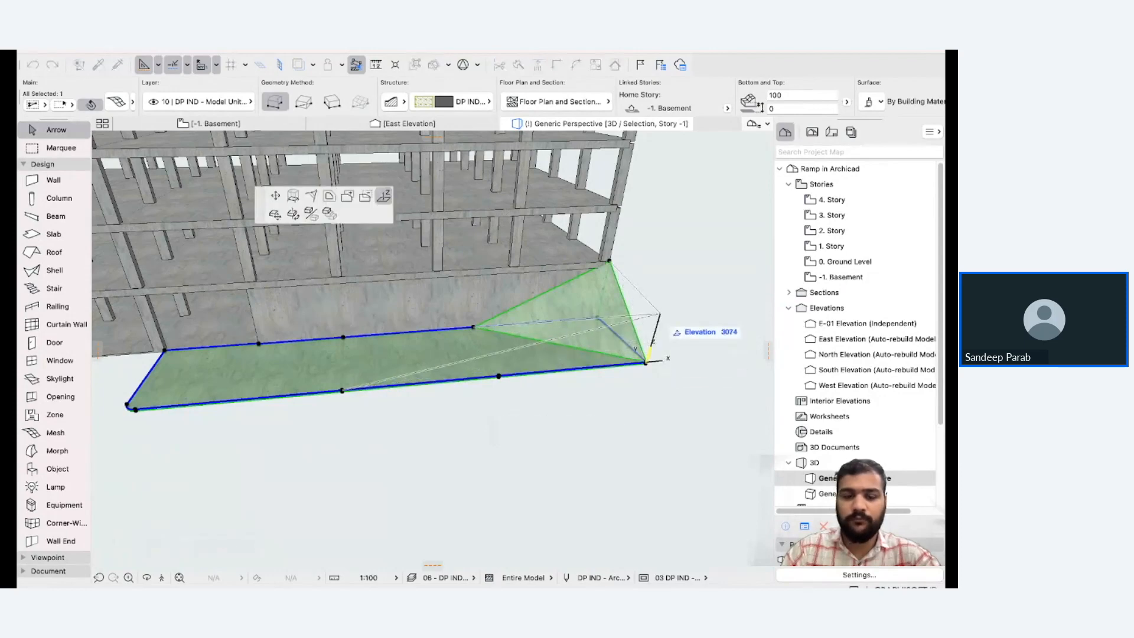
pyautogui.write('3000')
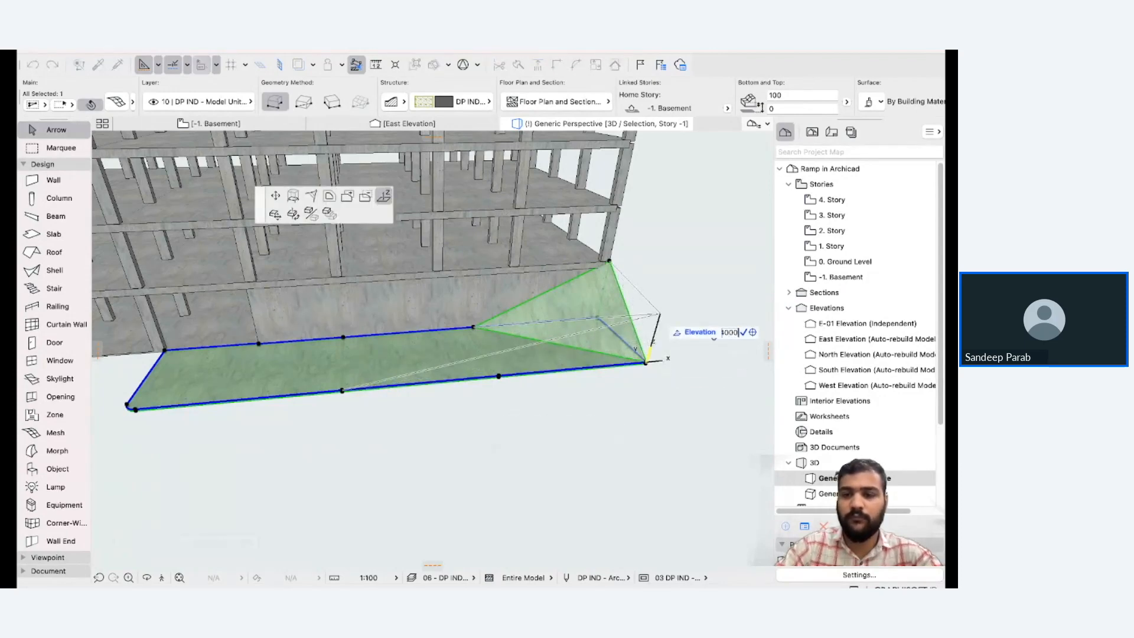
pyautogui.press('Return')
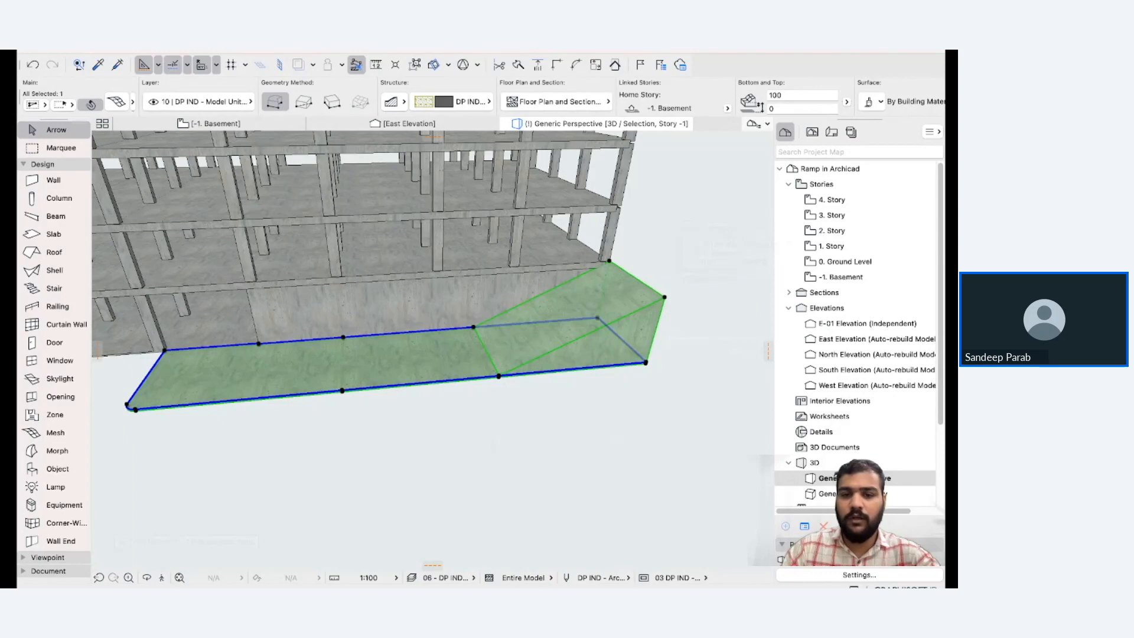
pyautogui.press('Escape')
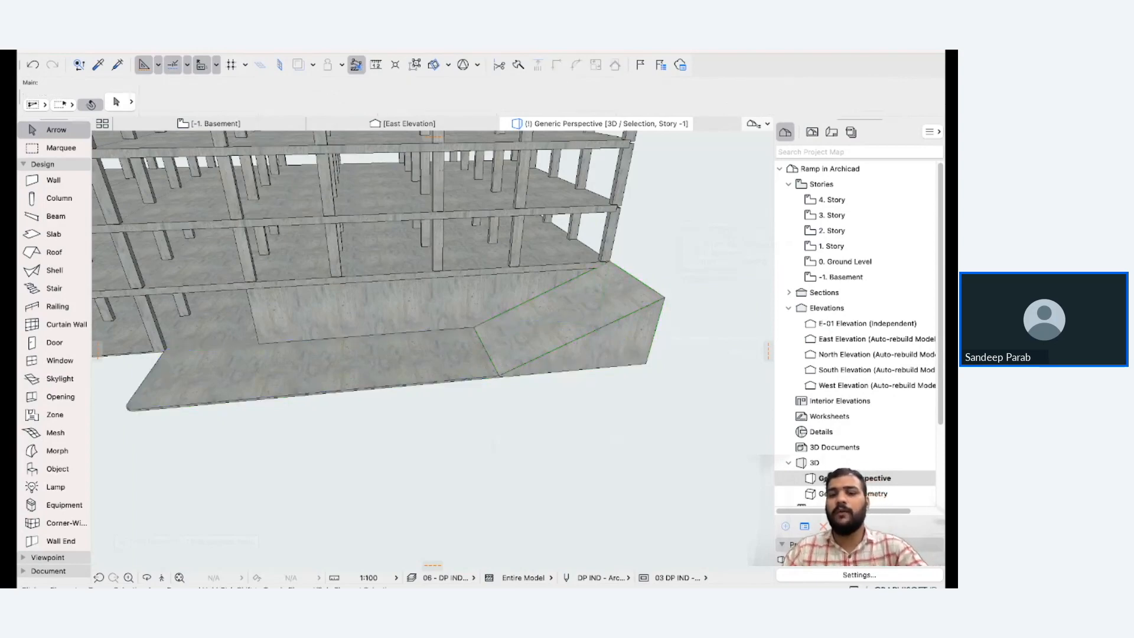
pyautogui.scroll(2, 408, 278)
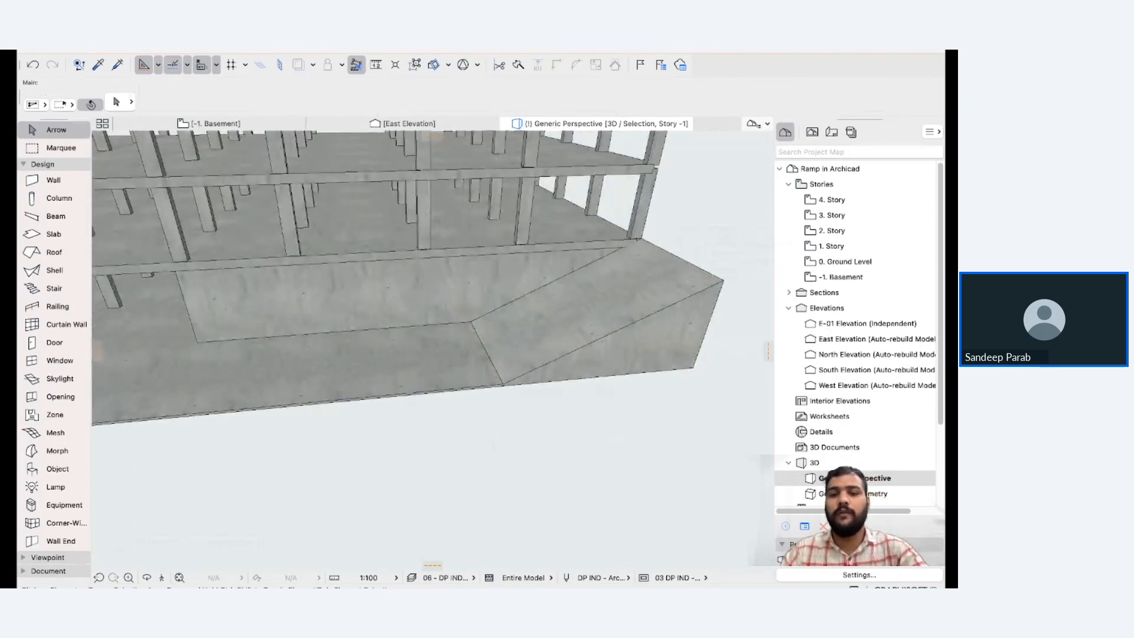
pyautogui.moveTo(601, 374)
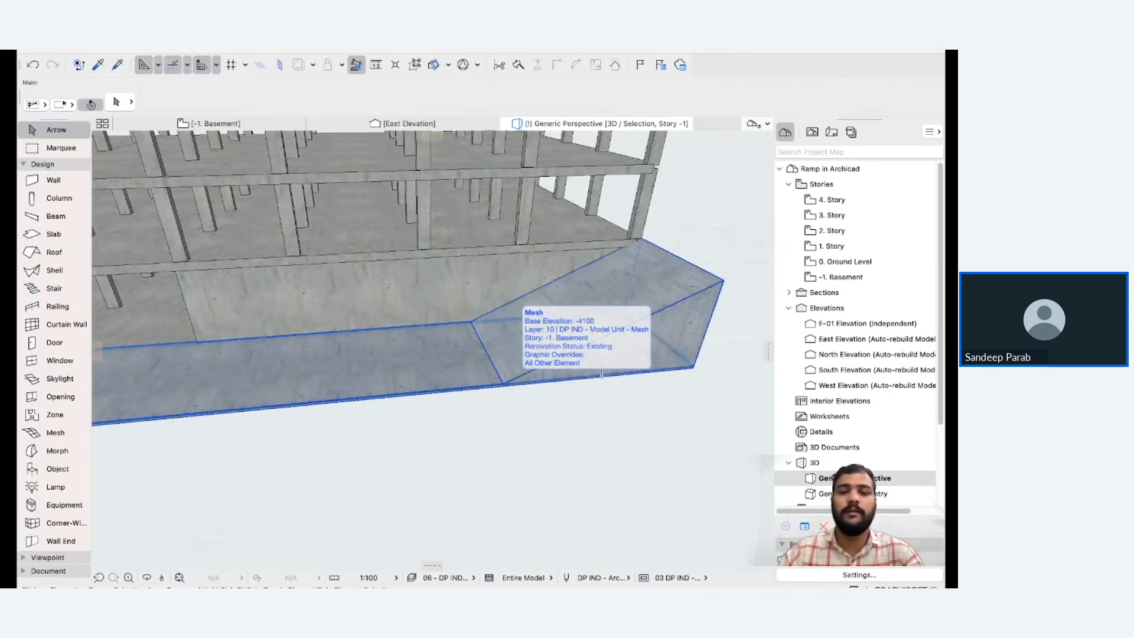
pyautogui.click(601, 374)
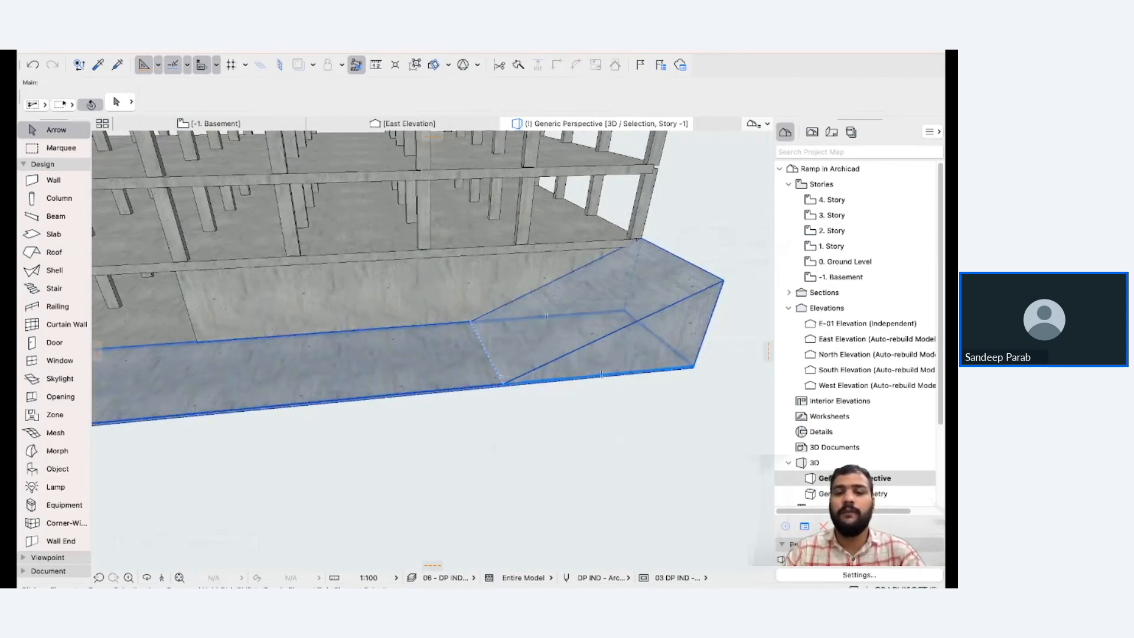
pyautogui.click(619, 383)
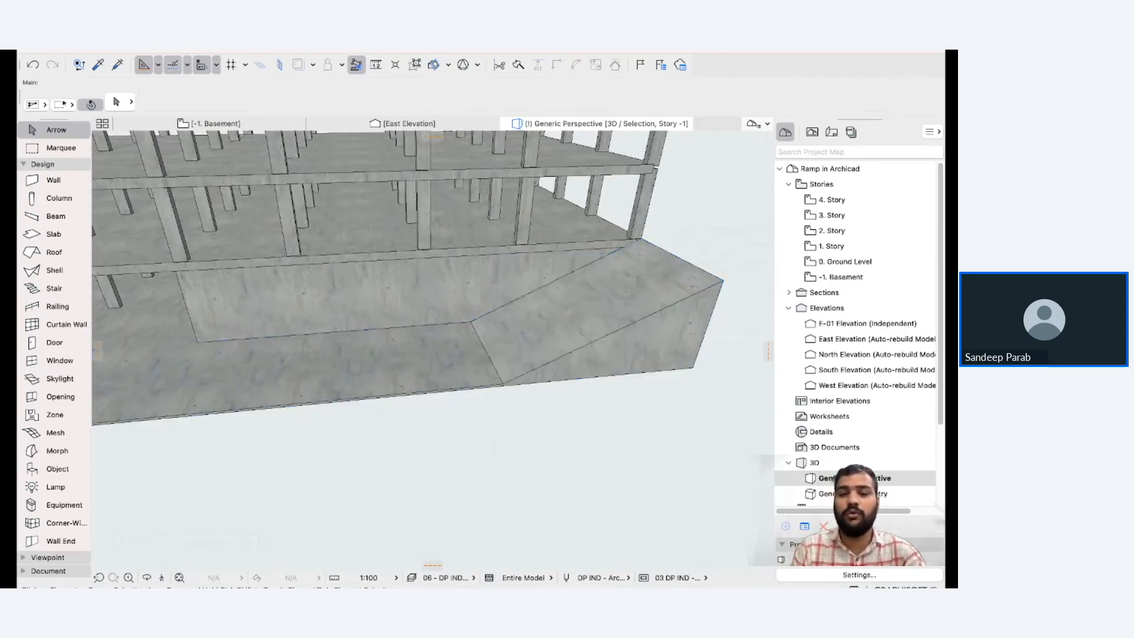
pyautogui.scroll(-3, 483, 342)
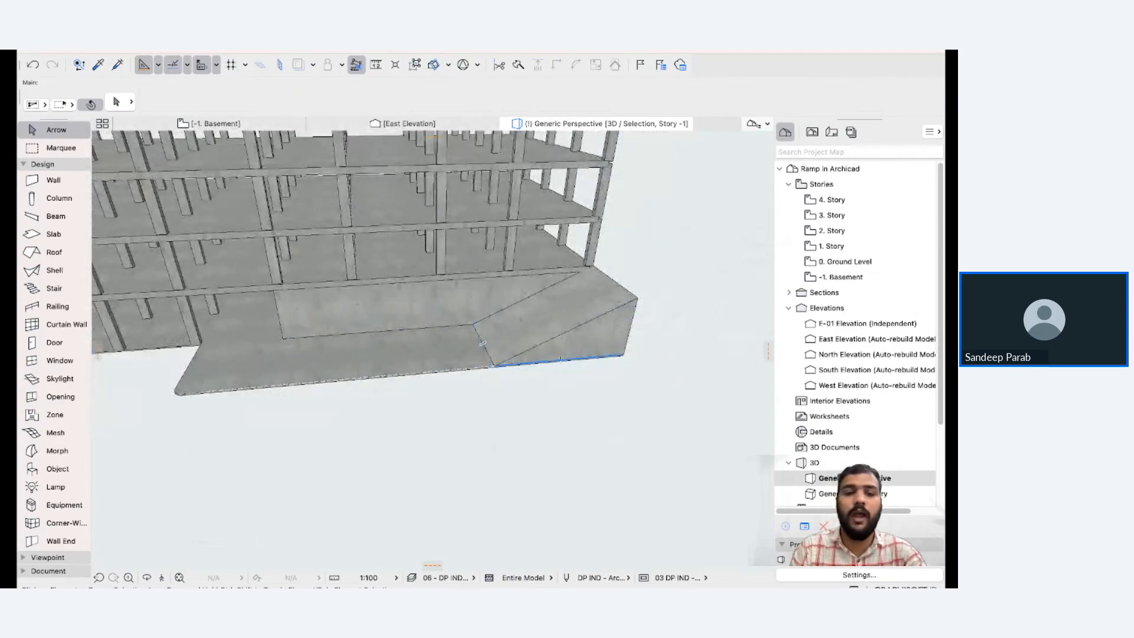
pyautogui.click(188, 363)
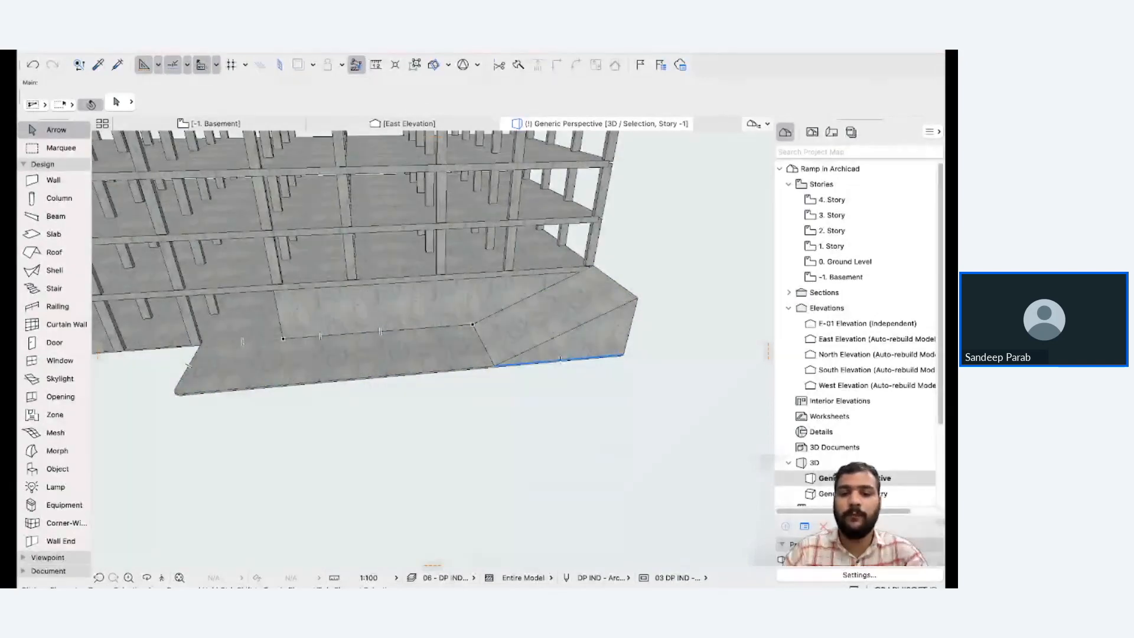
# Select the ramp mesh and elevate the next pair of edge nodes below the high end, inner and outer, to 2000.
pyautogui.scroll(4, 338, 279)
pyautogui.click(708, 412)
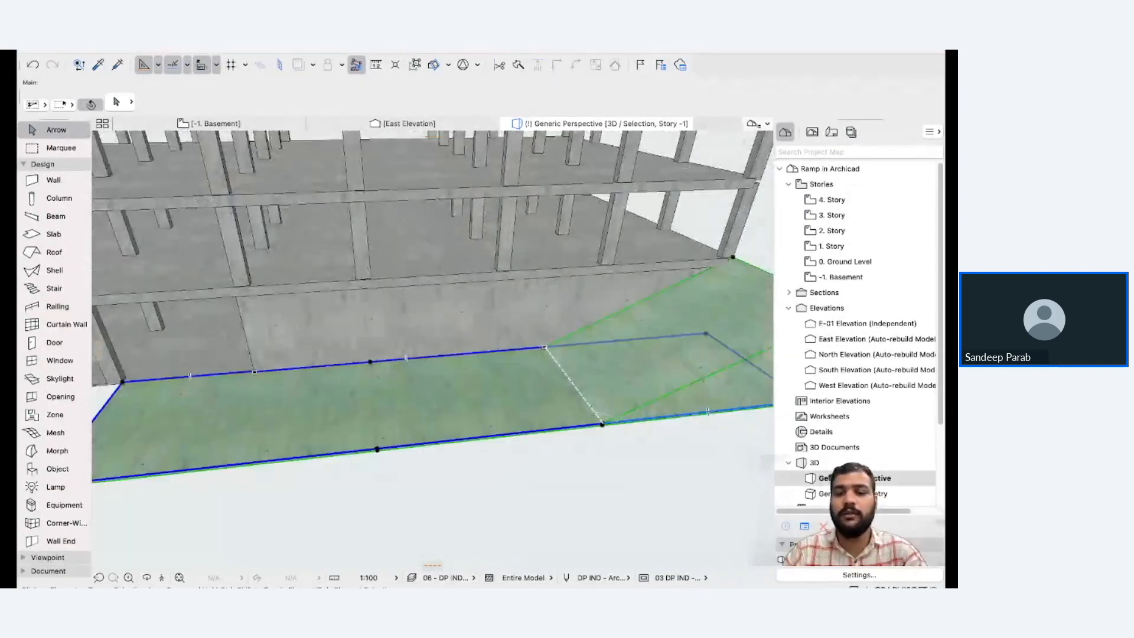
pyautogui.click(544, 348)
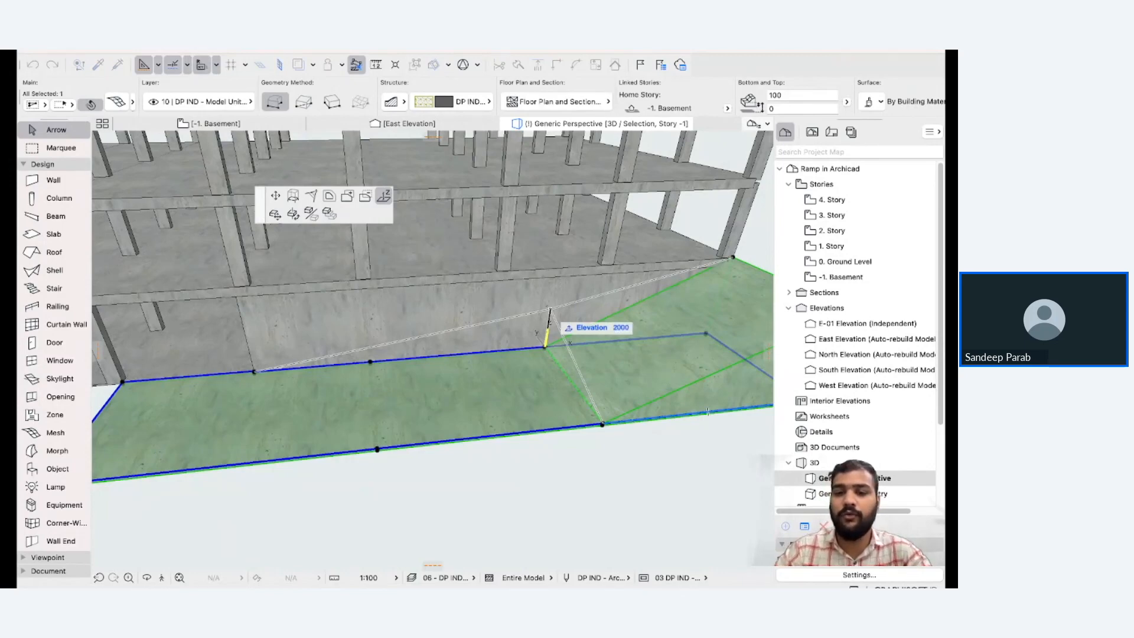
pyautogui.click(549, 309)
pyautogui.scroll(-3, 571, 362)
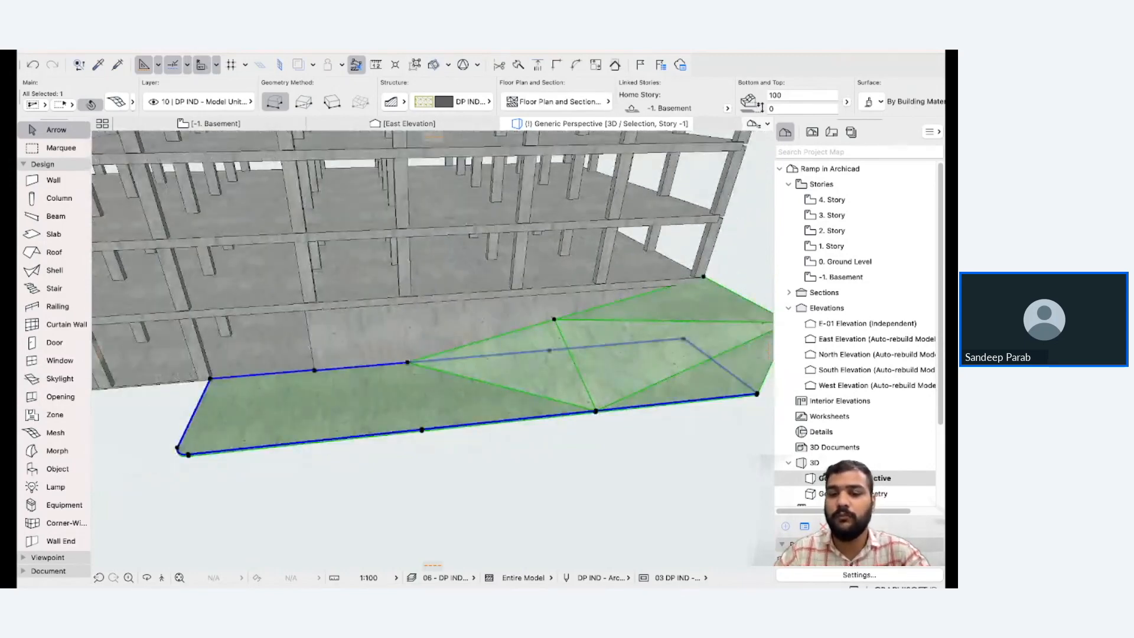
pyautogui.click(596, 410)
pyautogui.write('2000')
pyautogui.press('Return')
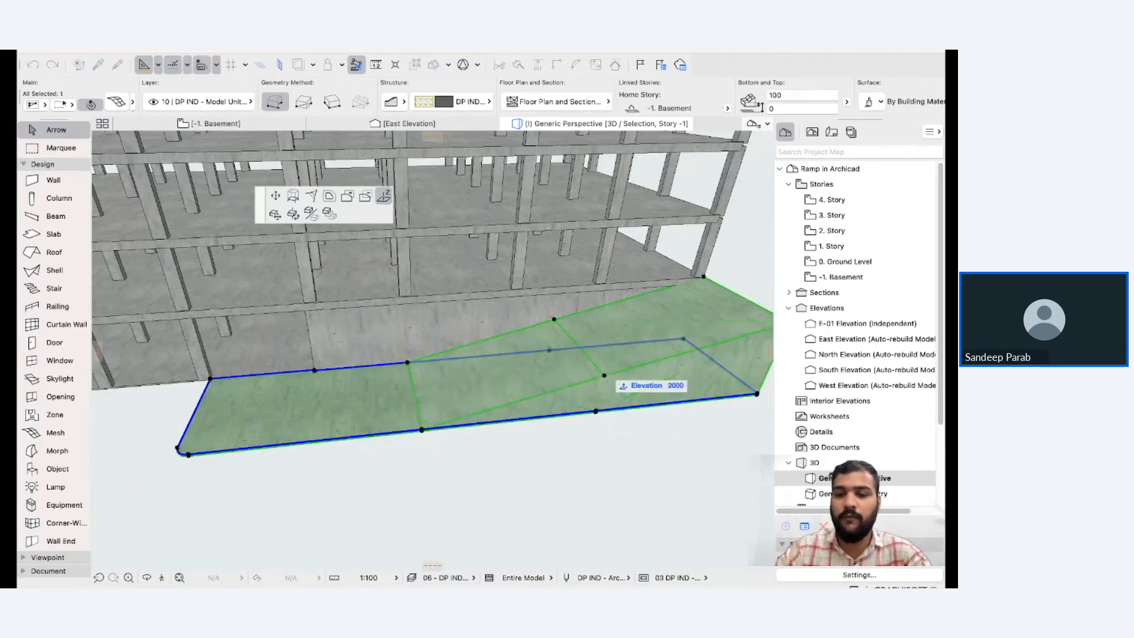
pyautogui.press('Escape')
# Elevate the following pair of edge nodes towards the ramp's low end, inner and outer, to 600.
pyautogui.scroll(3, 414, 355)
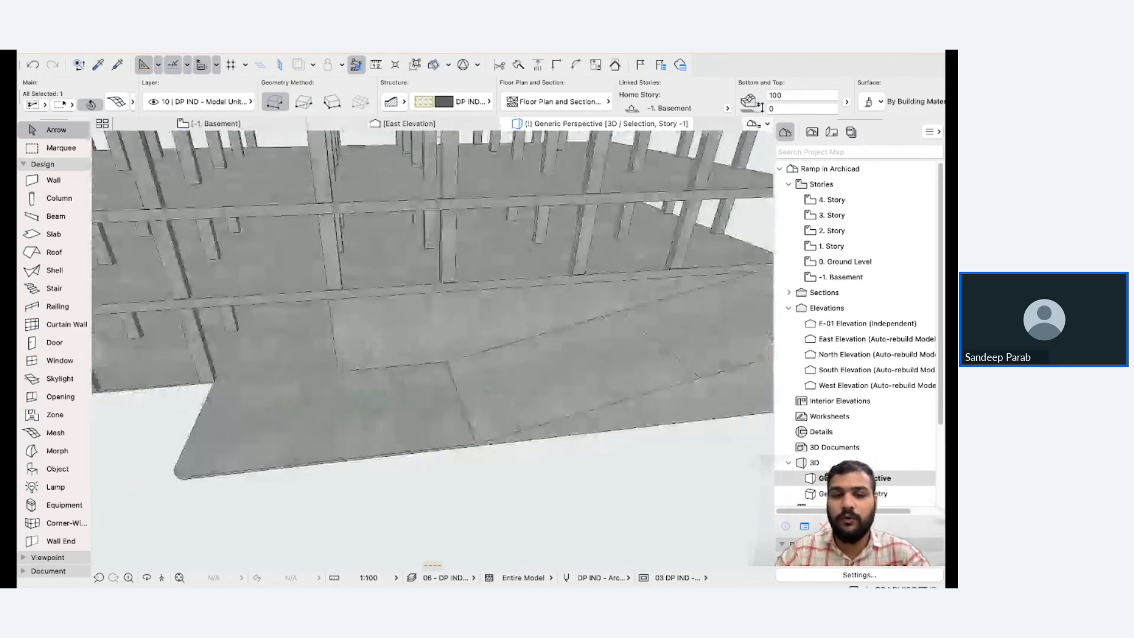
pyautogui.click(446, 361)
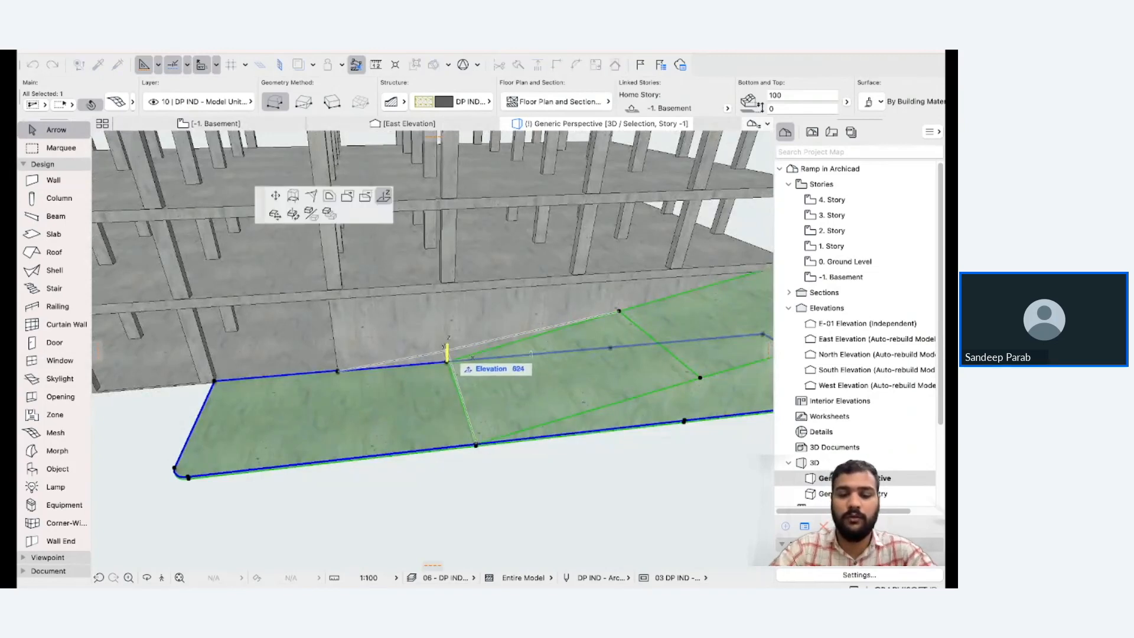
pyautogui.press('Tab')
pyautogui.write('600')
pyautogui.press('Return')
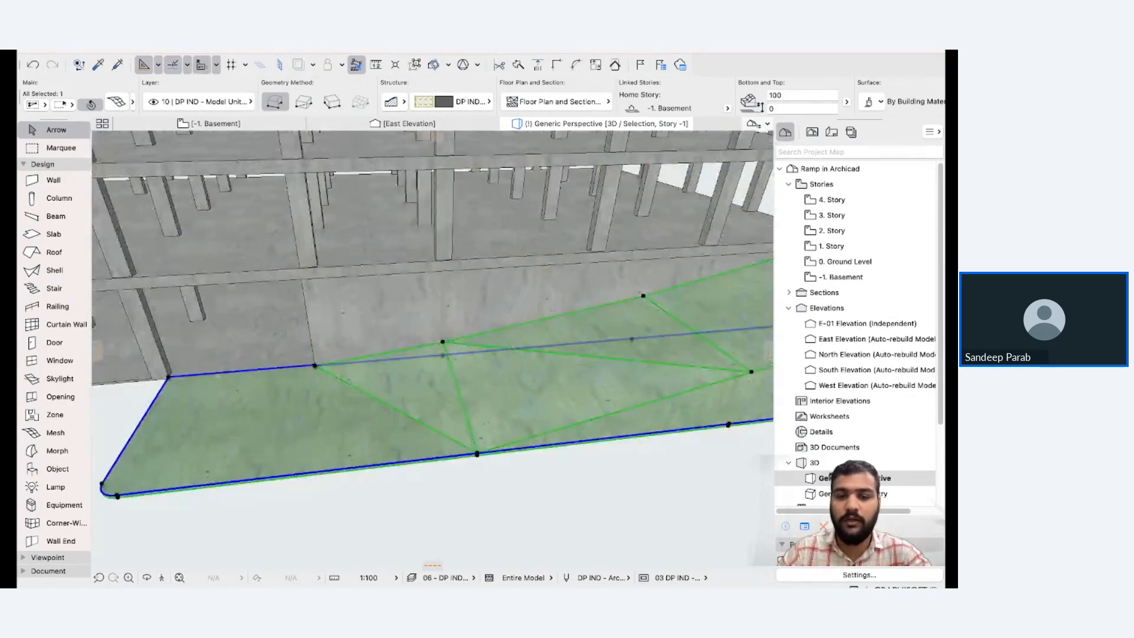
pyautogui.click(477, 454)
pyautogui.press('Tab')
pyautogui.write('600')
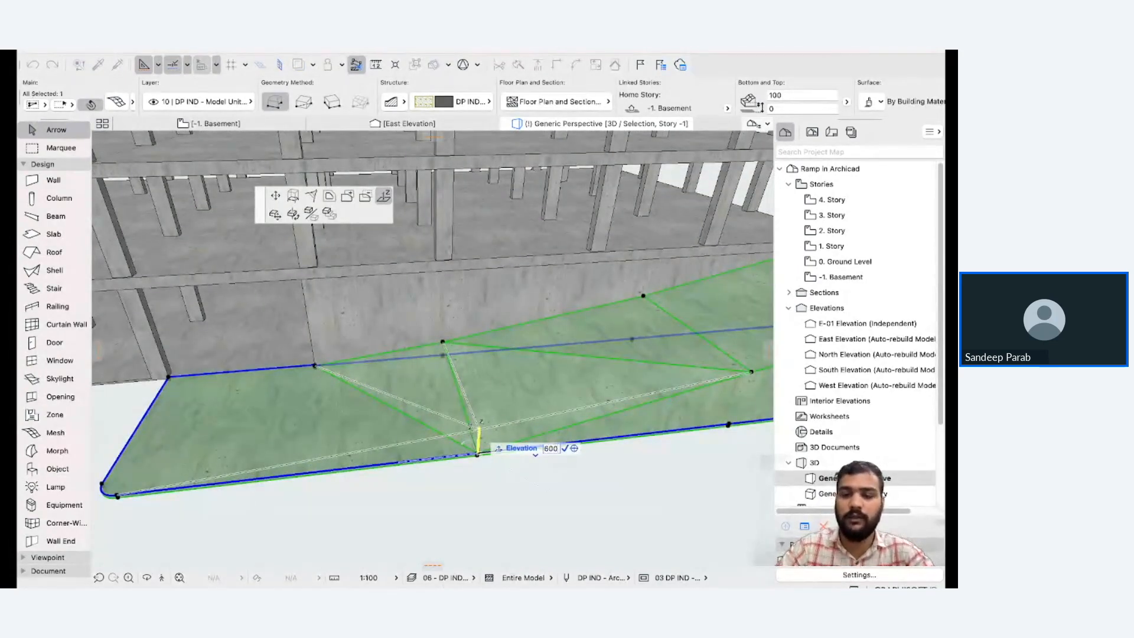
pyautogui.press('Return')
# Elevate the two points of the rounded low-end corner, the outer-edge one to 200 and the end-edge one to 100.
pyautogui.keyDown('shift'); pyautogui.moveTo(508, 390); pyautogui.dragTo(562, 266, button='middle'); pyautogui.keyUp('shift')
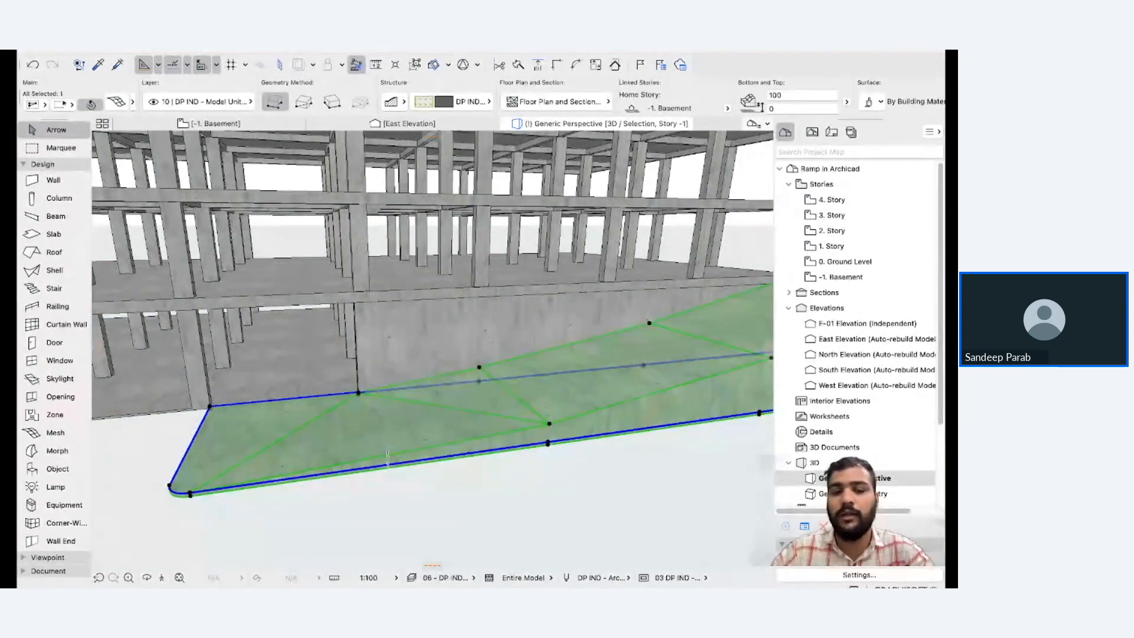
pyautogui.moveTo(388, 460)
pyautogui.keyDown('shift'); pyautogui.mouseDown(button='middle')
pyautogui.moveTo(374, 459)
pyautogui.moveTo(387, 459)
pyautogui.mouseUp(button='middle'); pyautogui.keyUp('shift')
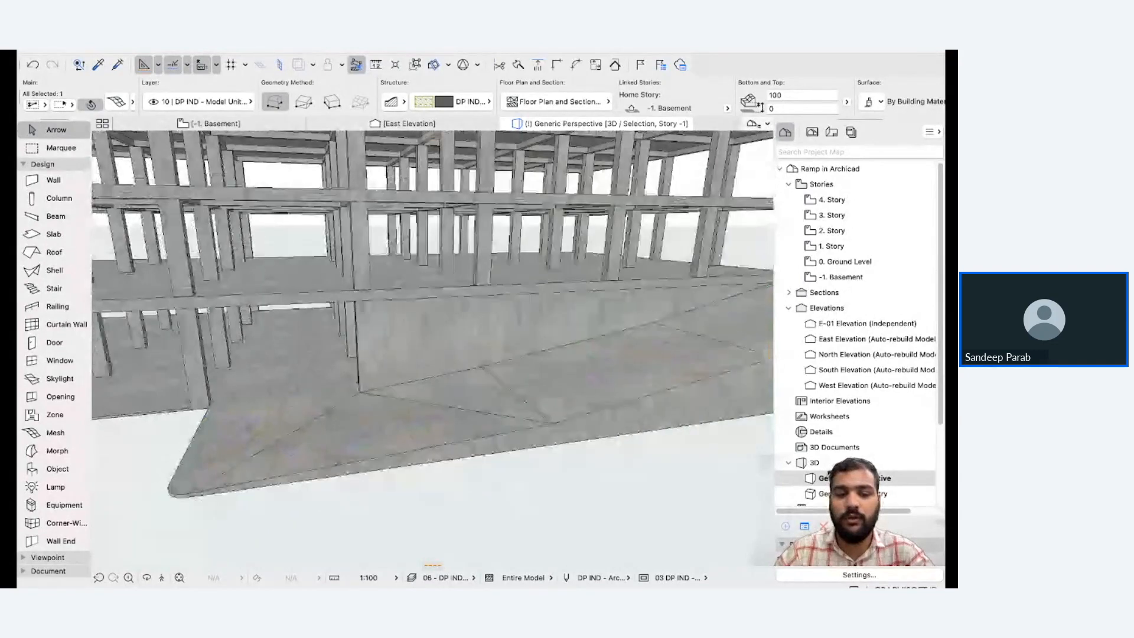
pyautogui.click(187, 494)
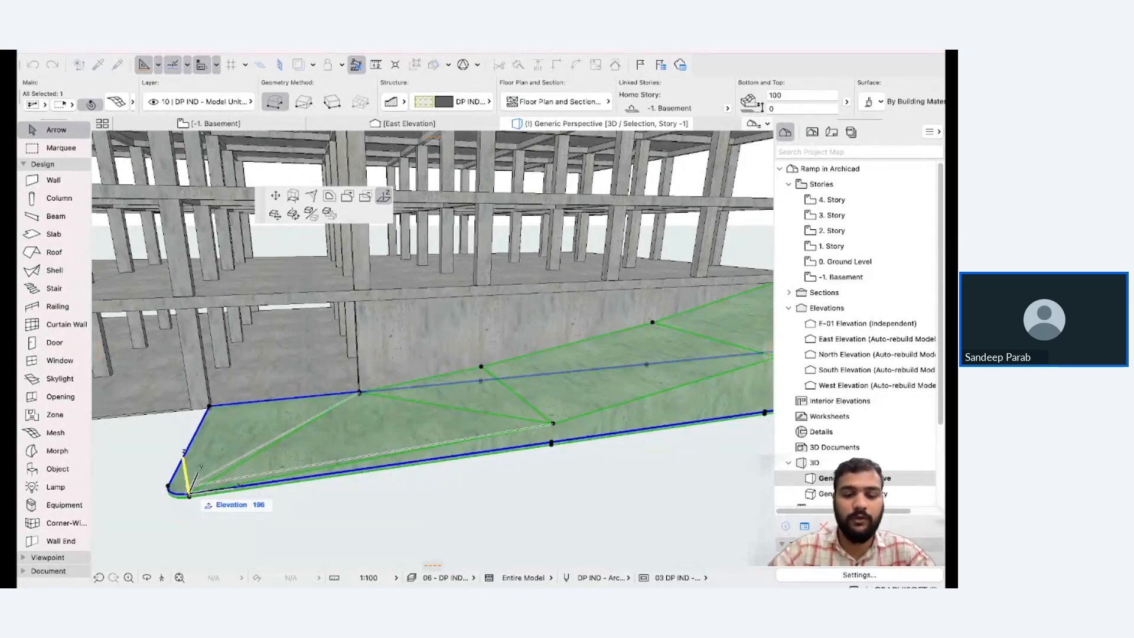
pyautogui.write('200')
pyautogui.press('Return')
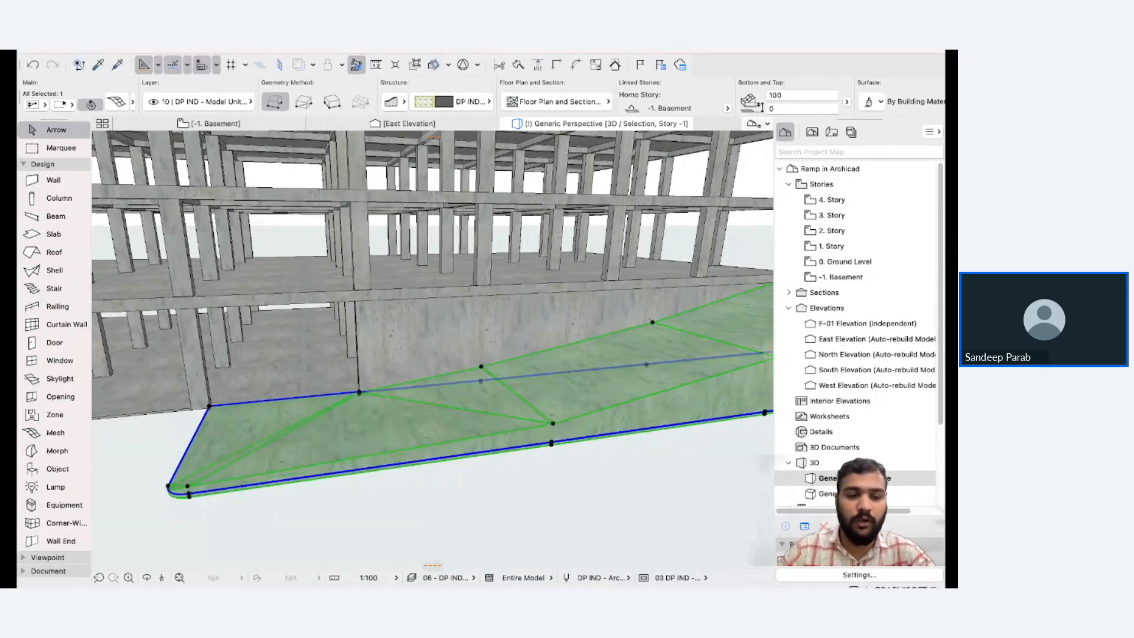
pyautogui.click(168, 486)
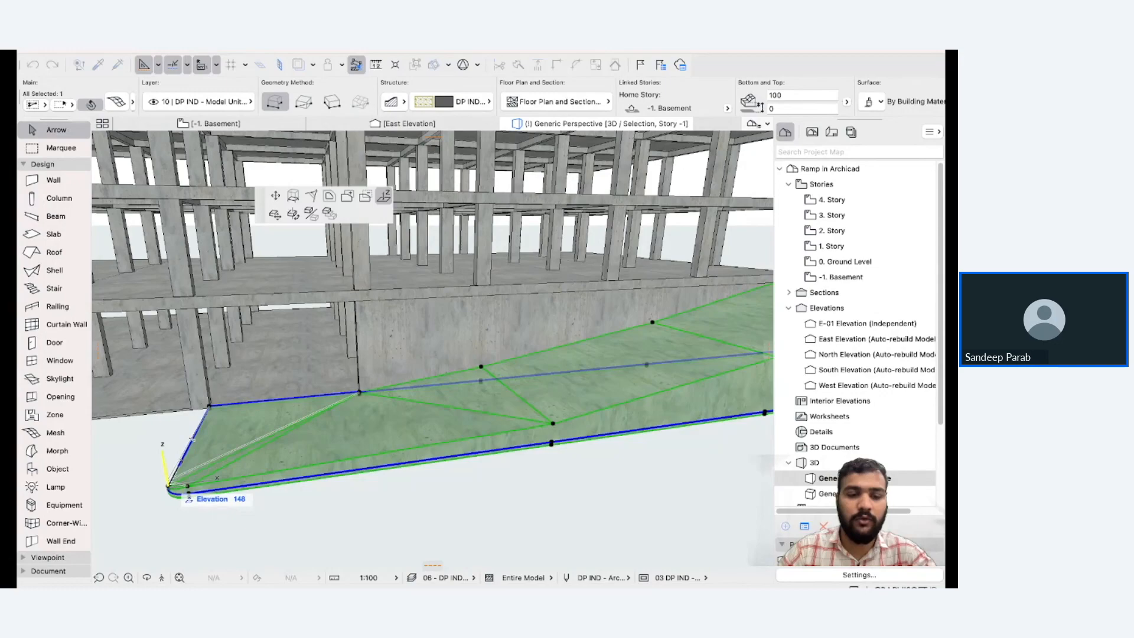
pyautogui.write('100')
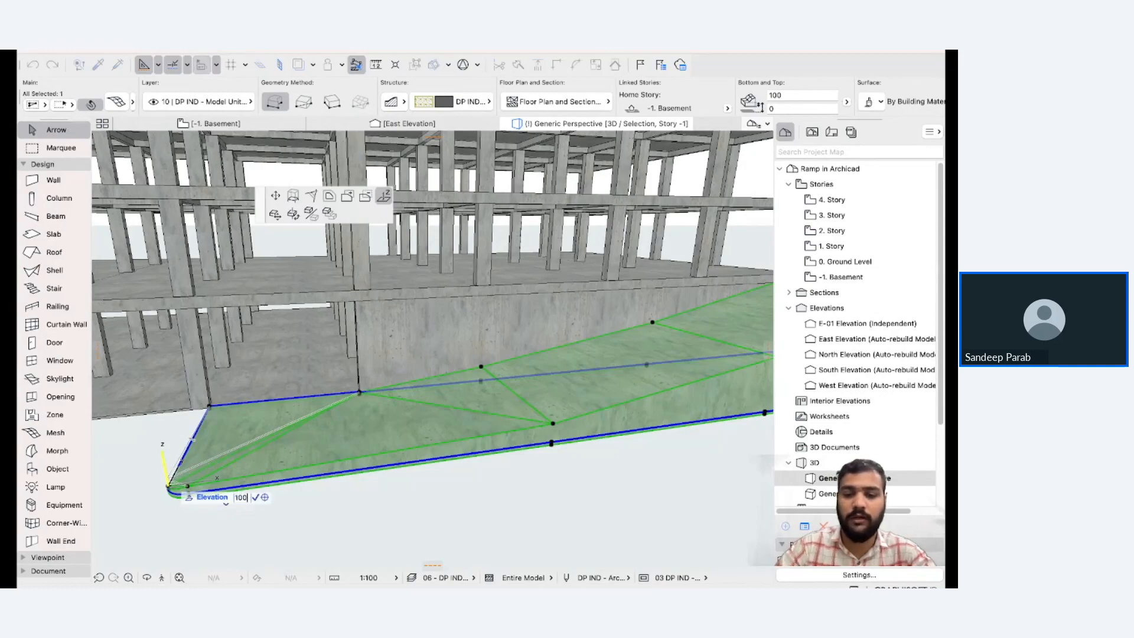
pyautogui.press('Return')
pyautogui.press('Escape')
pyautogui.keyDown('shift'); pyautogui.moveTo(359, 402); pyautogui.dragTo(485, 408, button='middle'); pyautogui.keyUp('shift')
pyautogui.keyDown('shift'); pyautogui.moveTo(420, 455); pyautogui.dragTo(403, 434, button='middle'); pyautogui.keyUp('shift')
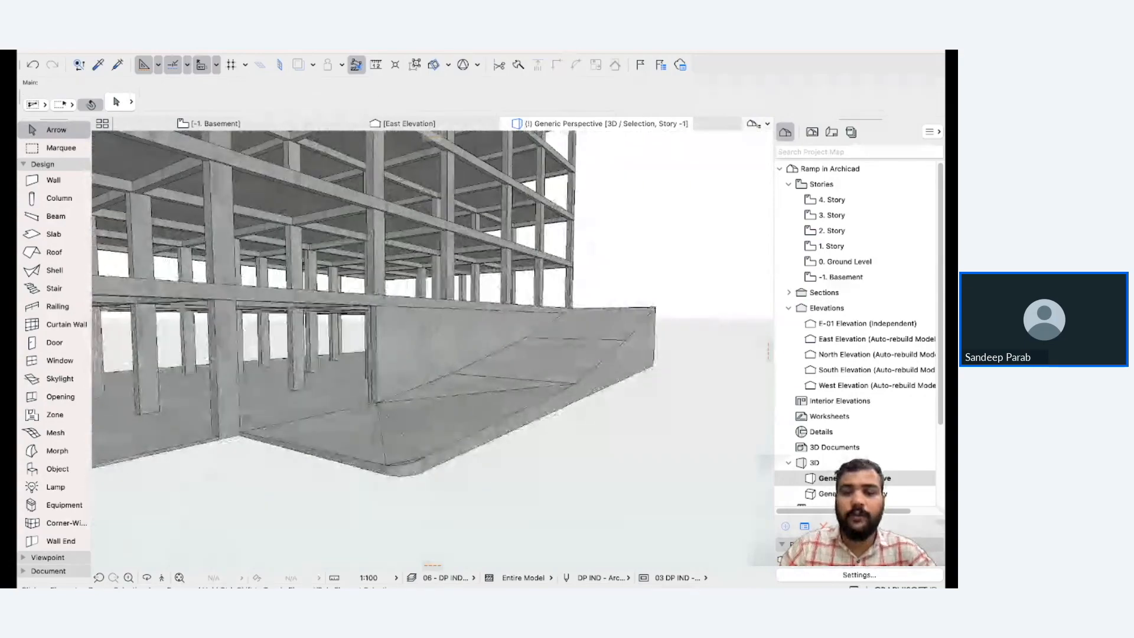
pyautogui.moveTo(437, 408)
pyautogui.keyDown('shift'); pyautogui.mouseDown(button='middle')
pyautogui.moveTo(343, 387)
pyautogui.moveTo(316, 402)
pyautogui.moveTo(438, 407)
pyautogui.mouseUp(button='middle'); pyautogui.keyUp('shift')
pyautogui.click(443, 336)
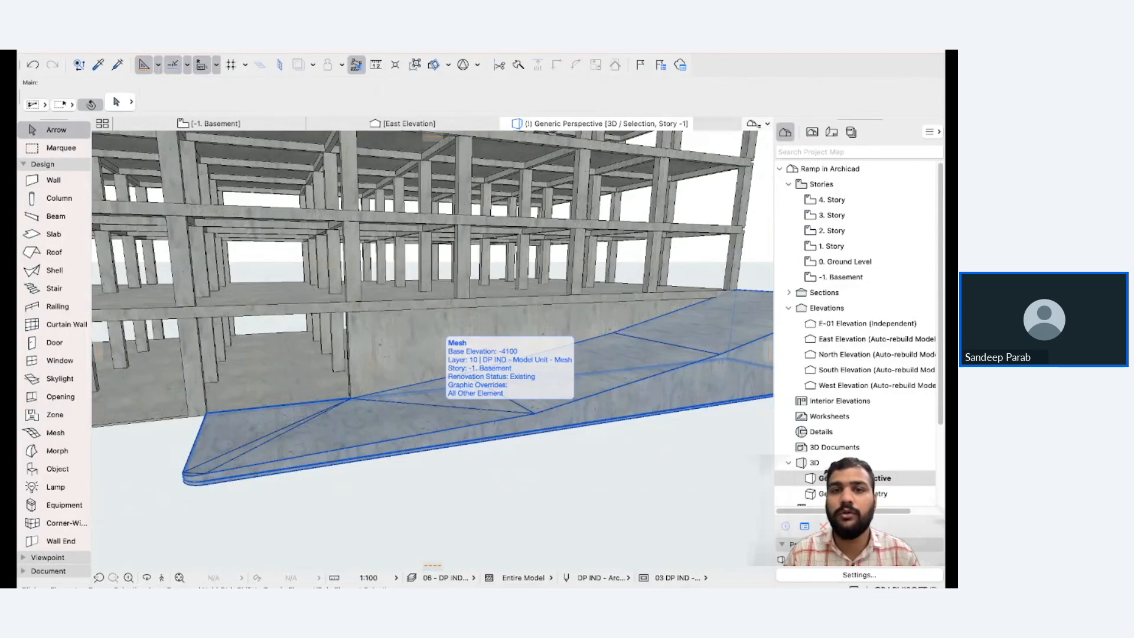
pyautogui.press('Escape')
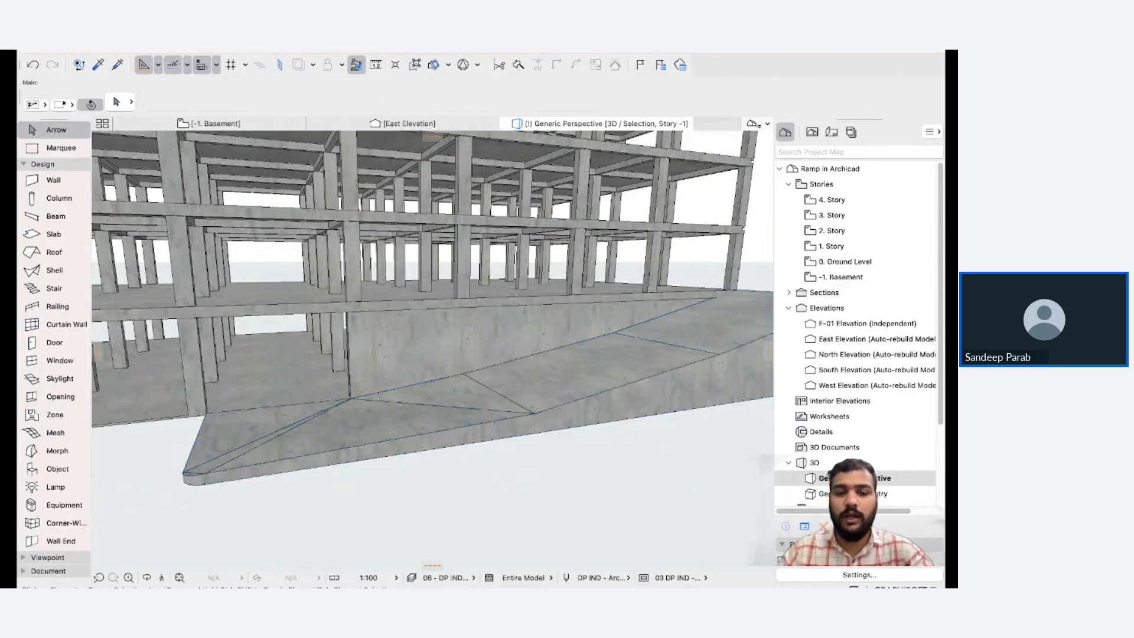
pyautogui.moveTo(378, 366)
pyautogui.keyDown('shift'); pyautogui.mouseDown(button='middle')
pyautogui.moveTo(394, 397)
pyautogui.moveTo(422, 407)
pyautogui.moveTo(396, 403)
pyautogui.mouseUp(button='middle'); pyautogui.keyUp('shift')
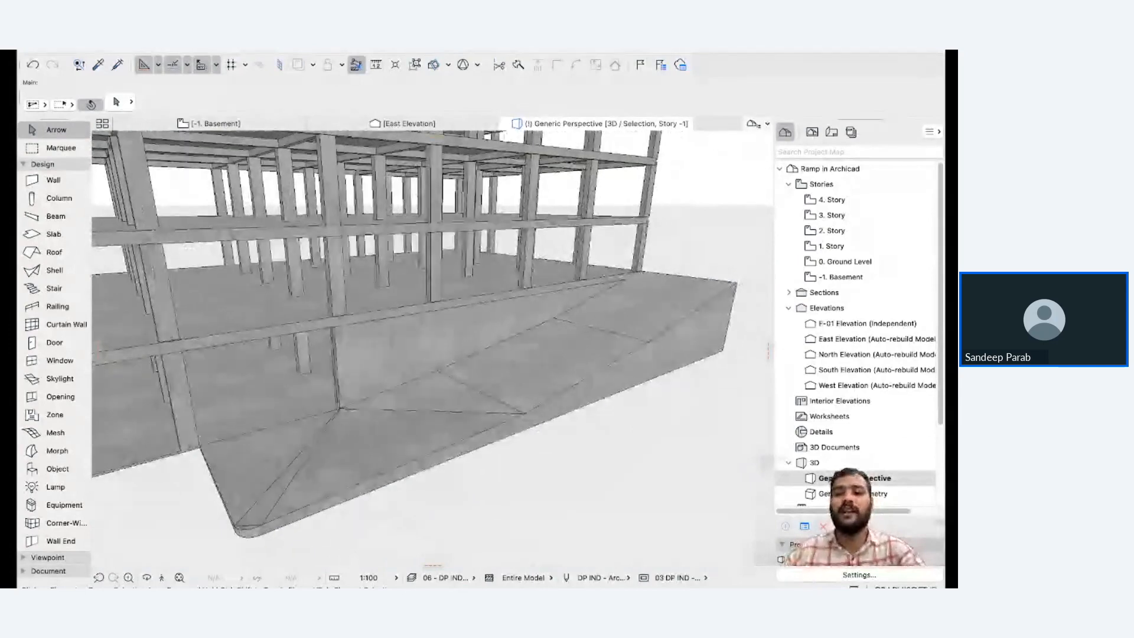
# Set the ramp mesh's 3D appearance to All Ridges Smooth and deselect it.
pyautogui.click(568, 337)
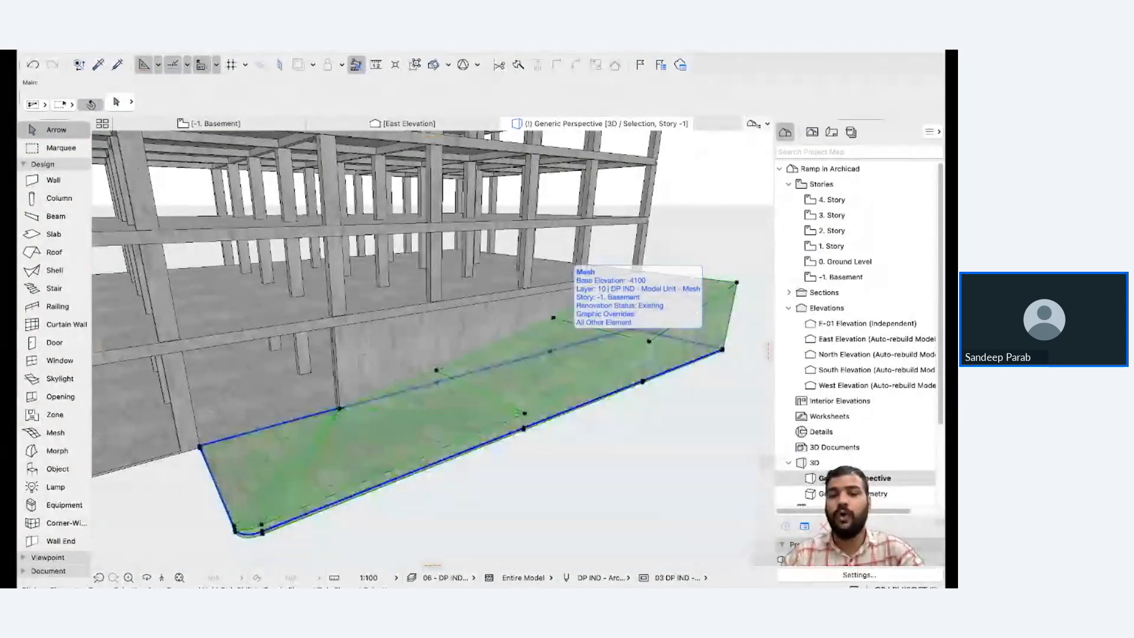
pyautogui.press('super+t')
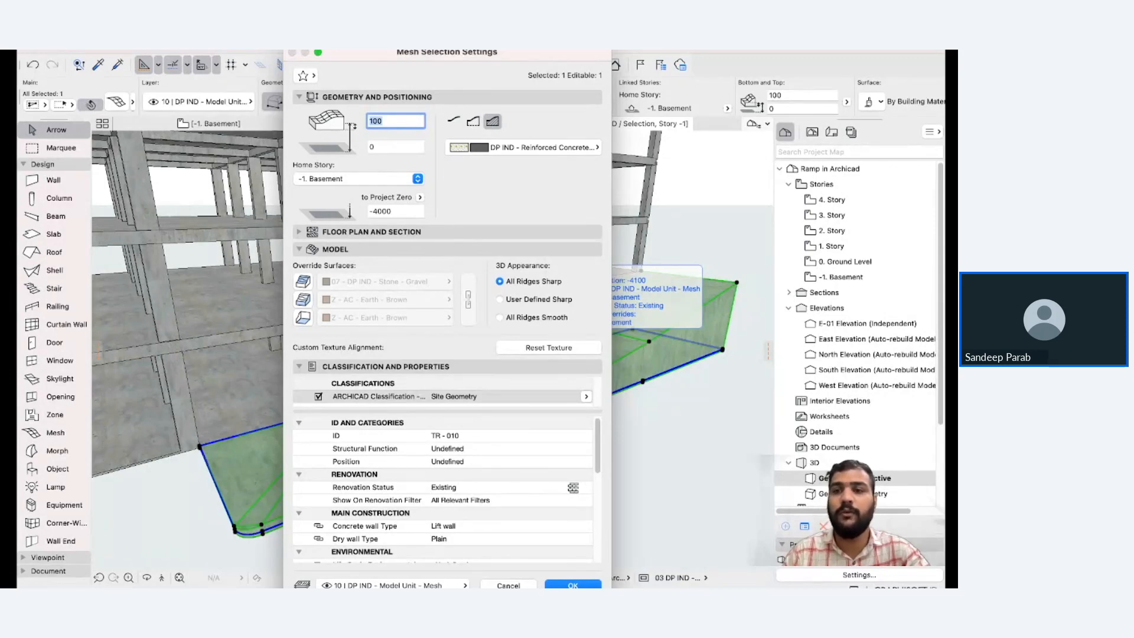
pyautogui.click(501, 317)
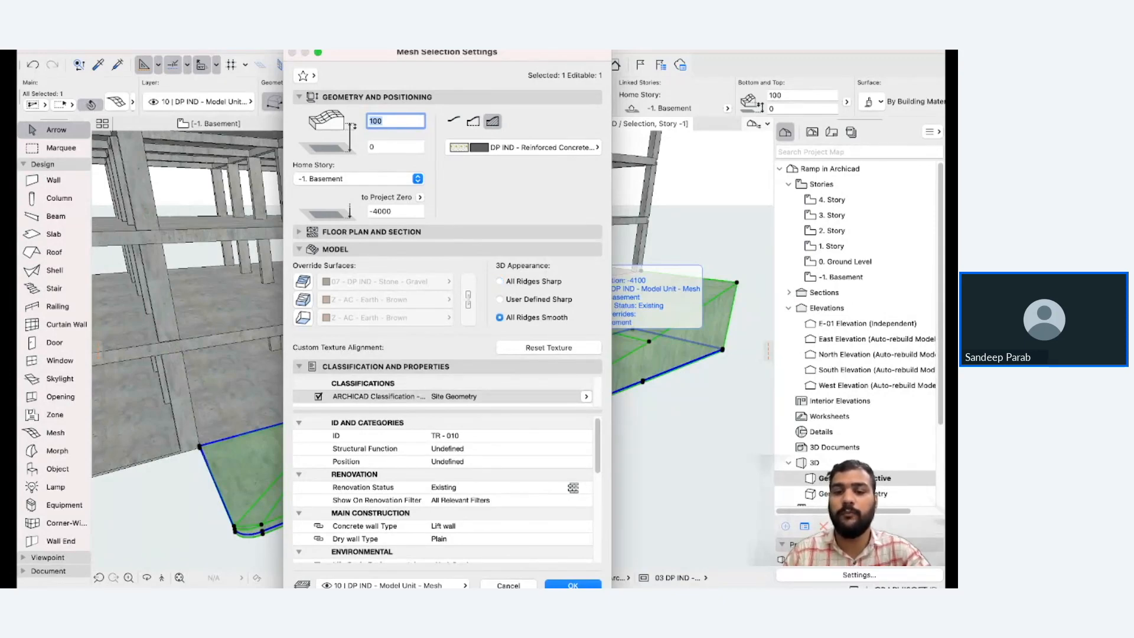
pyautogui.press('Return')
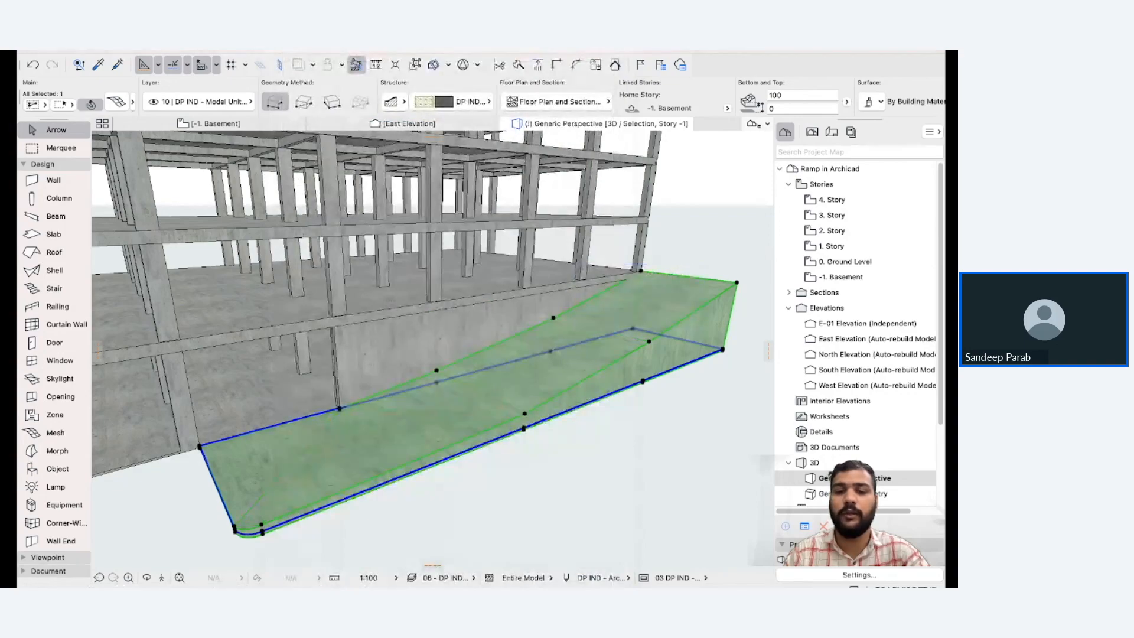
pyautogui.press('Escape')
pyautogui.keyDown('shift'); pyautogui.moveTo(449, 414); pyautogui.dragTo(371, 392, button='middle'); pyautogui.keyUp('shift')
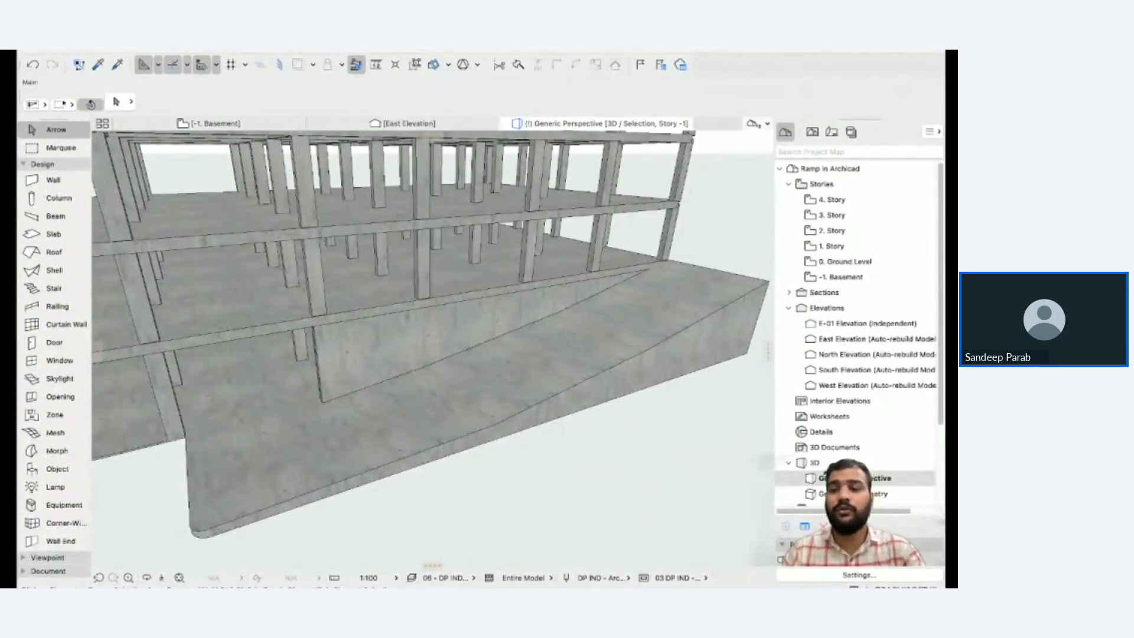
# On the basement floor plan, set the ramp mesh's ridge selection to Show User Defined Ridges and deselect it.
pyautogui.press('F2')
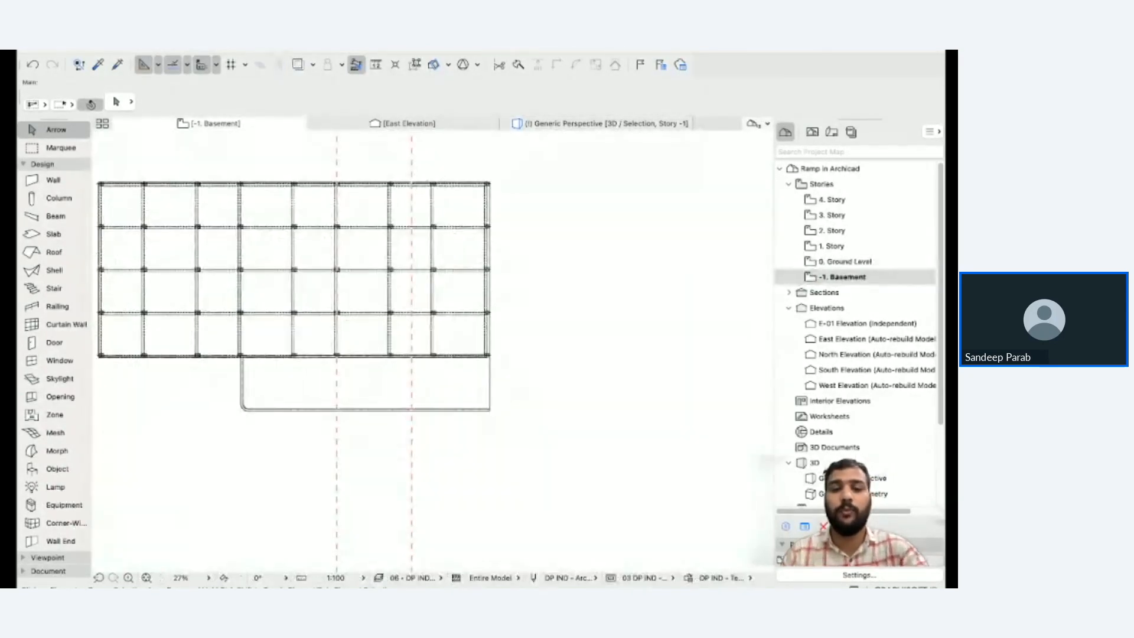
pyautogui.click(293, 359)
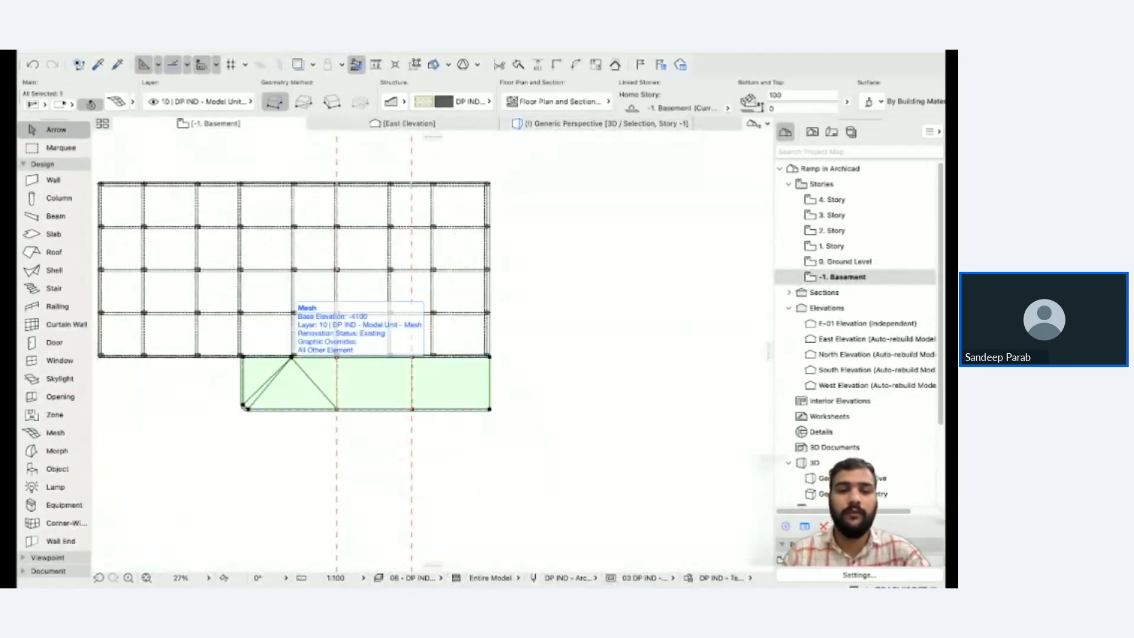
pyautogui.click(117, 101)
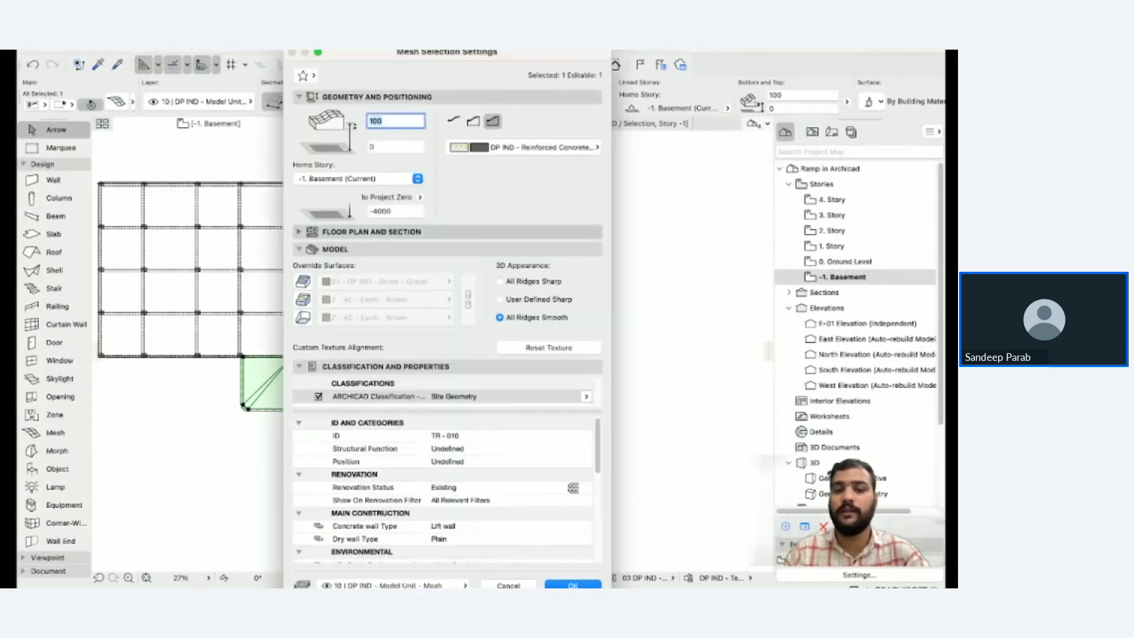
pyautogui.click(371, 231)
pyautogui.scroll(-5, 443, 283)
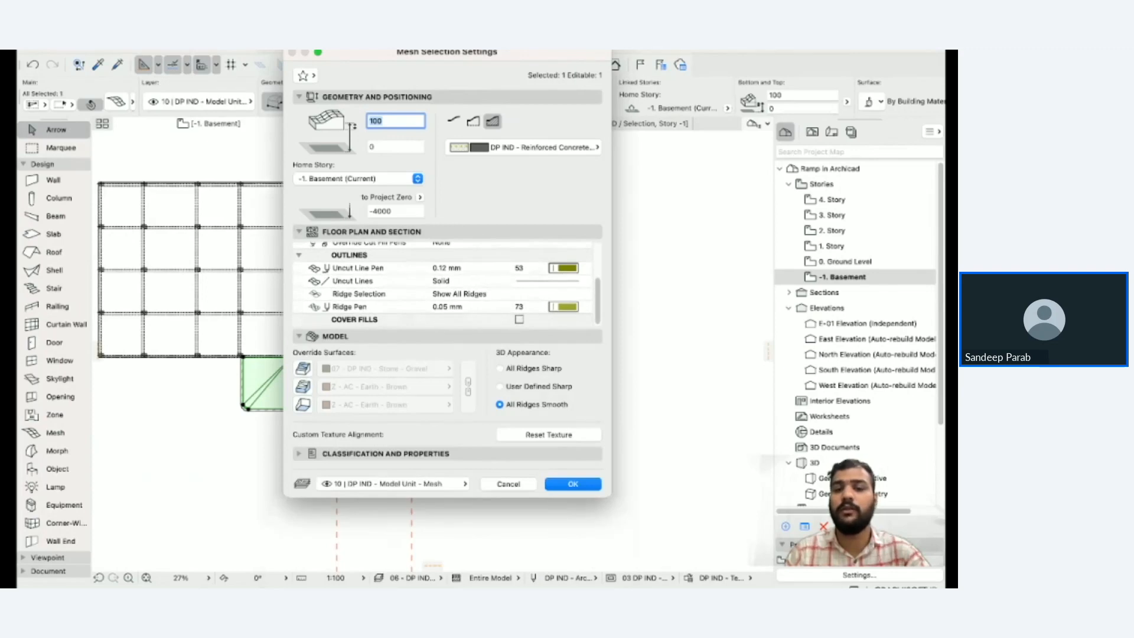
pyautogui.click(460, 294)
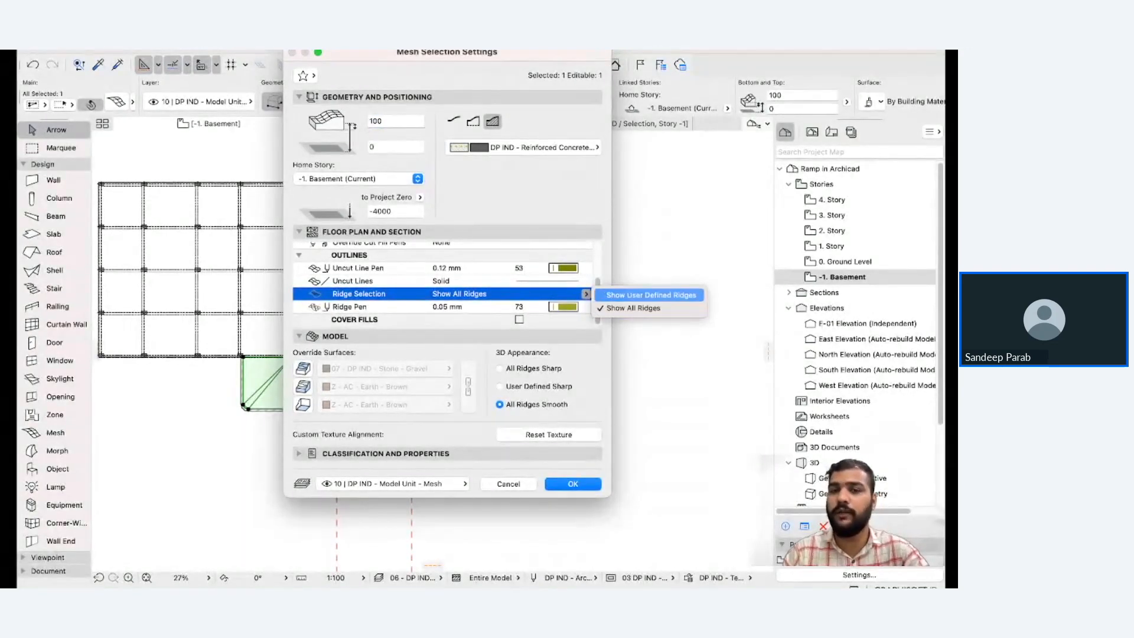
pyautogui.press('Return')
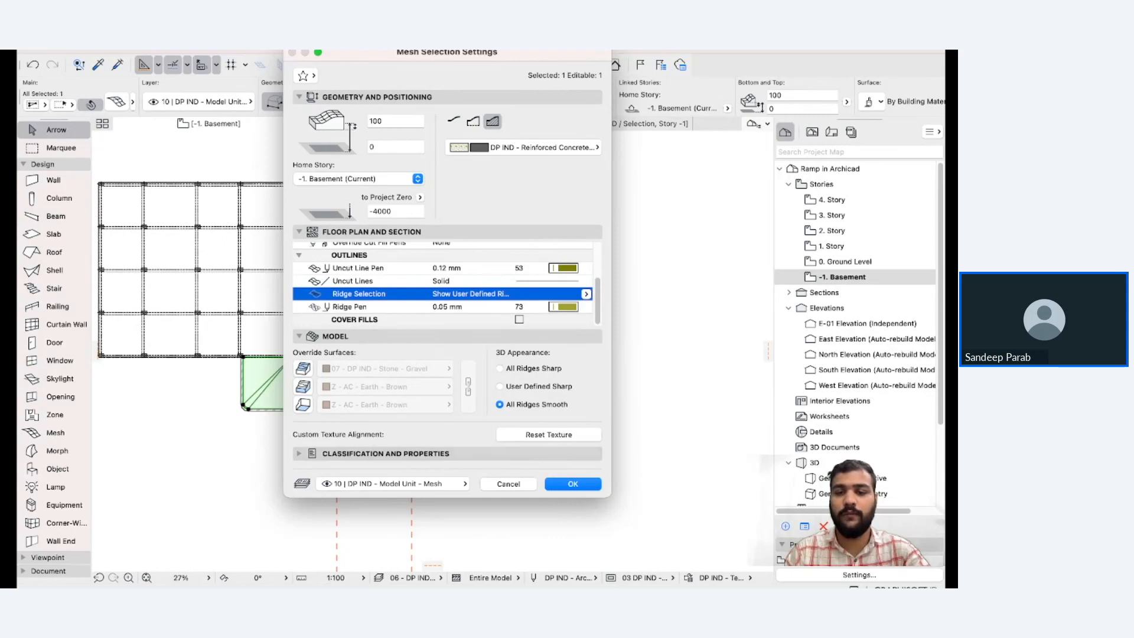
pyautogui.press('Return')
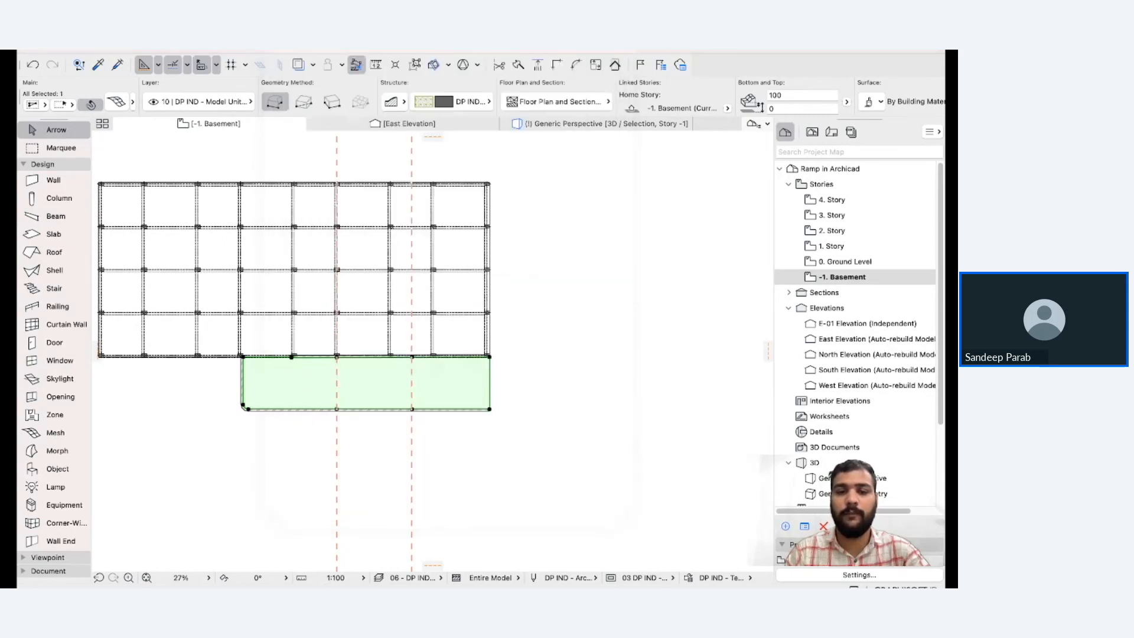
pyautogui.press('Escape')
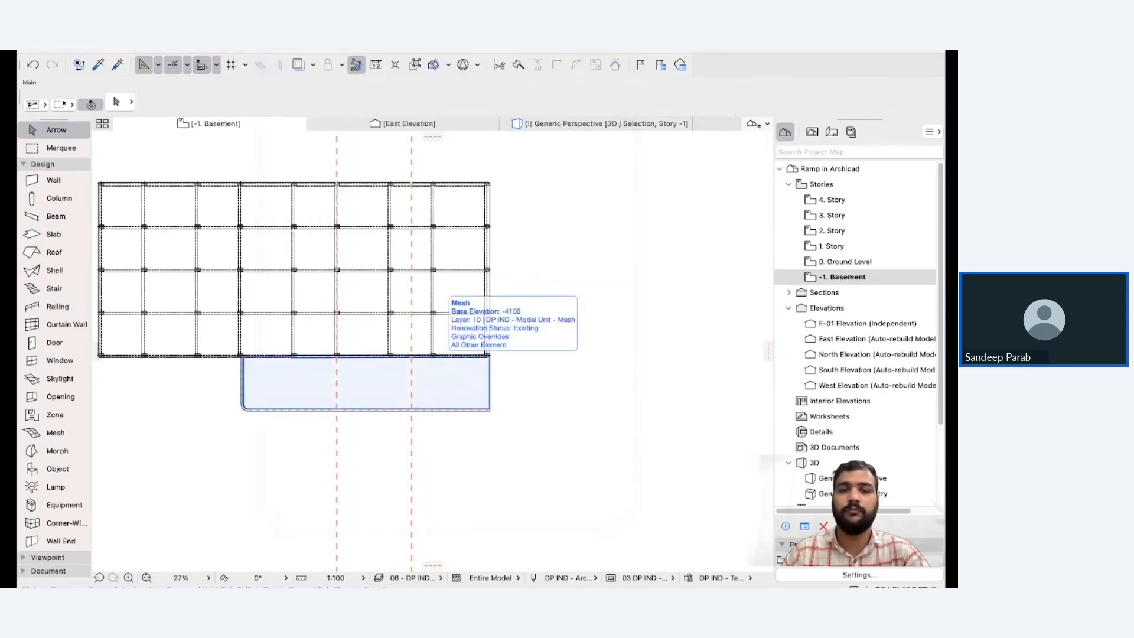
# Return to the 3D perspective and show all model elements instead of only the selection.
pyautogui.scroll(-5, 490, 378)
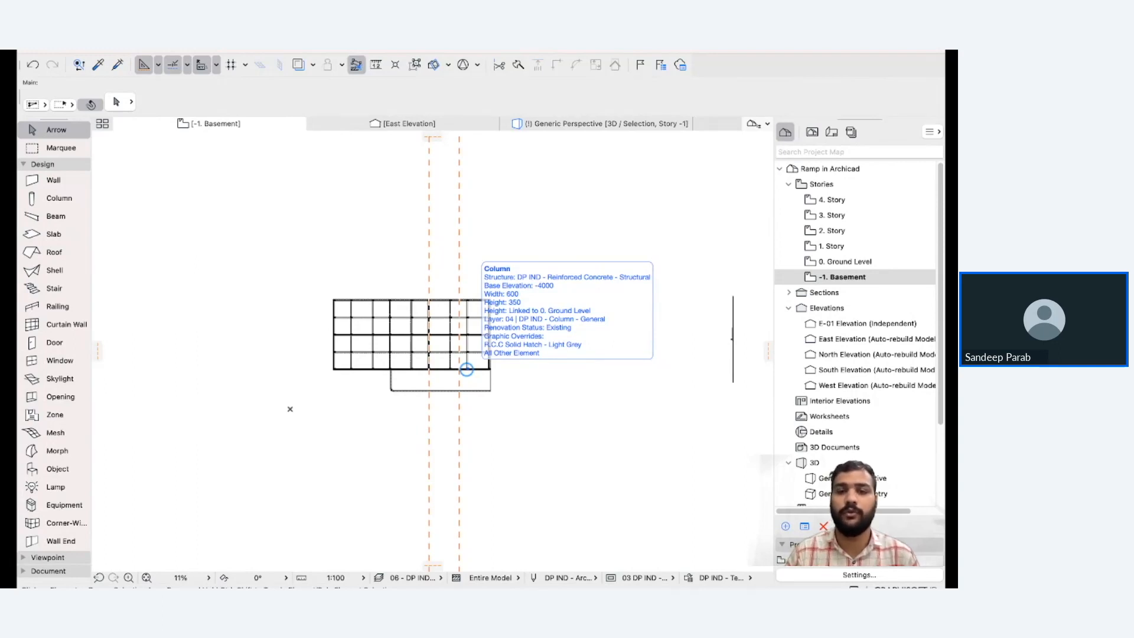
pyautogui.scroll(3, 467, 369)
pyautogui.scroll(2, 520, 395)
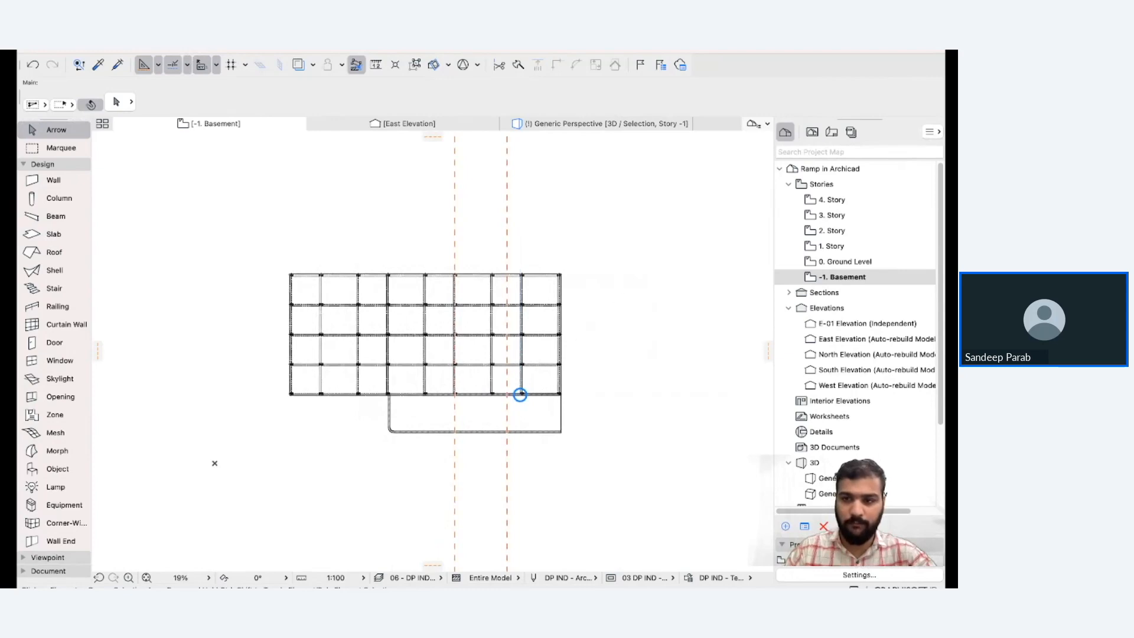
pyautogui.press('F3')
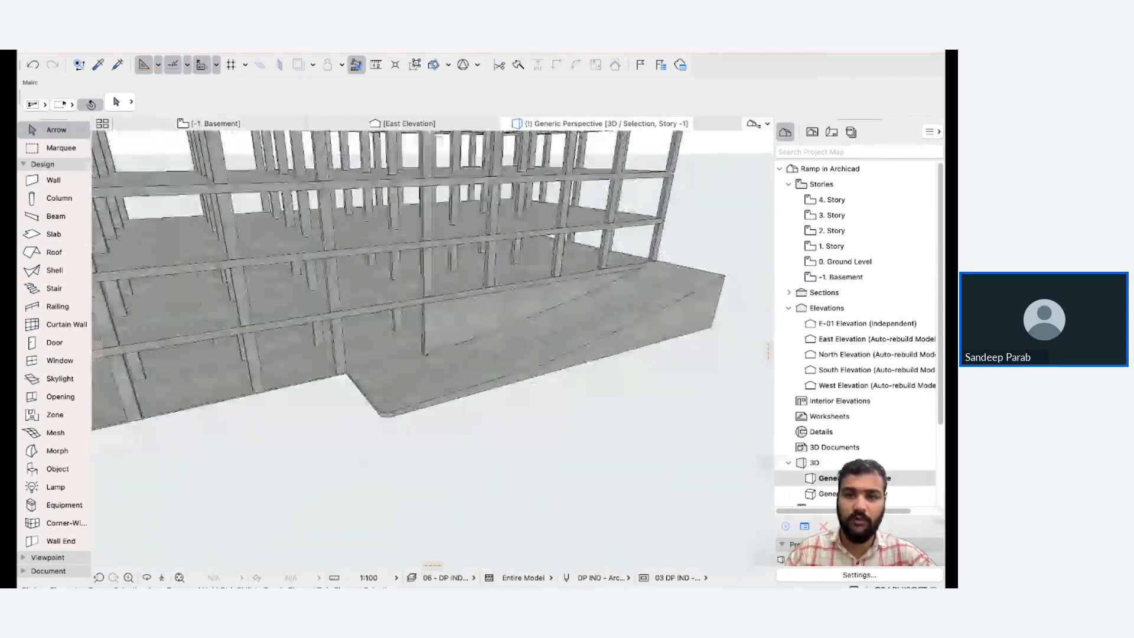
pyautogui.keyDown('shift'); pyautogui.moveTo(449, 319); pyautogui.dragTo(221, 261, button='middle'); pyautogui.keyUp('shift')
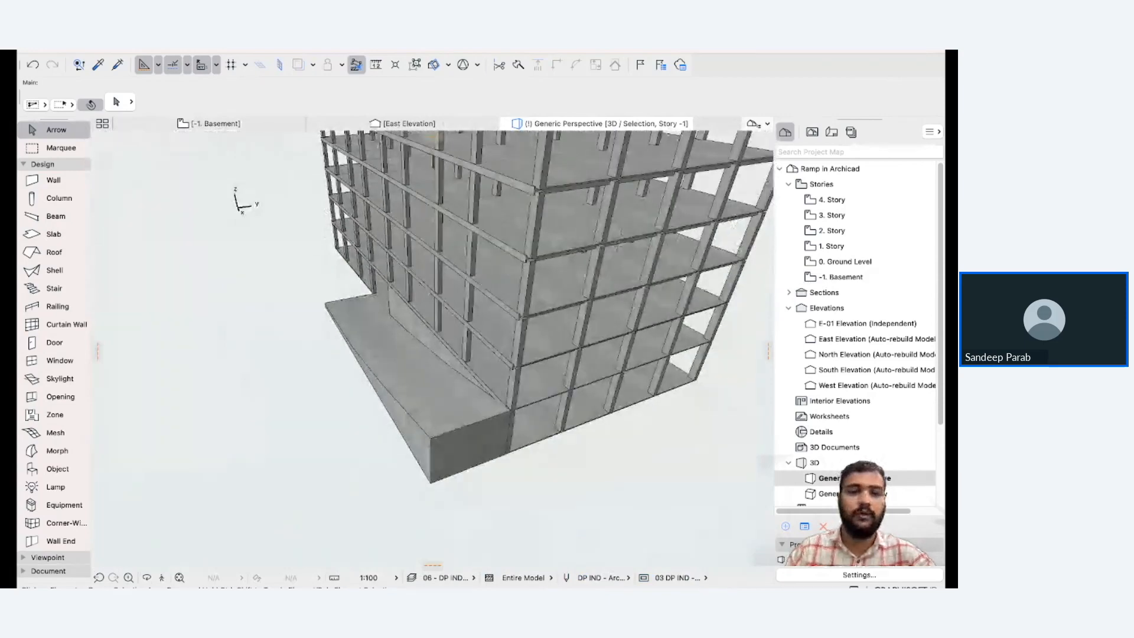
pyautogui.rightClick(221, 261)
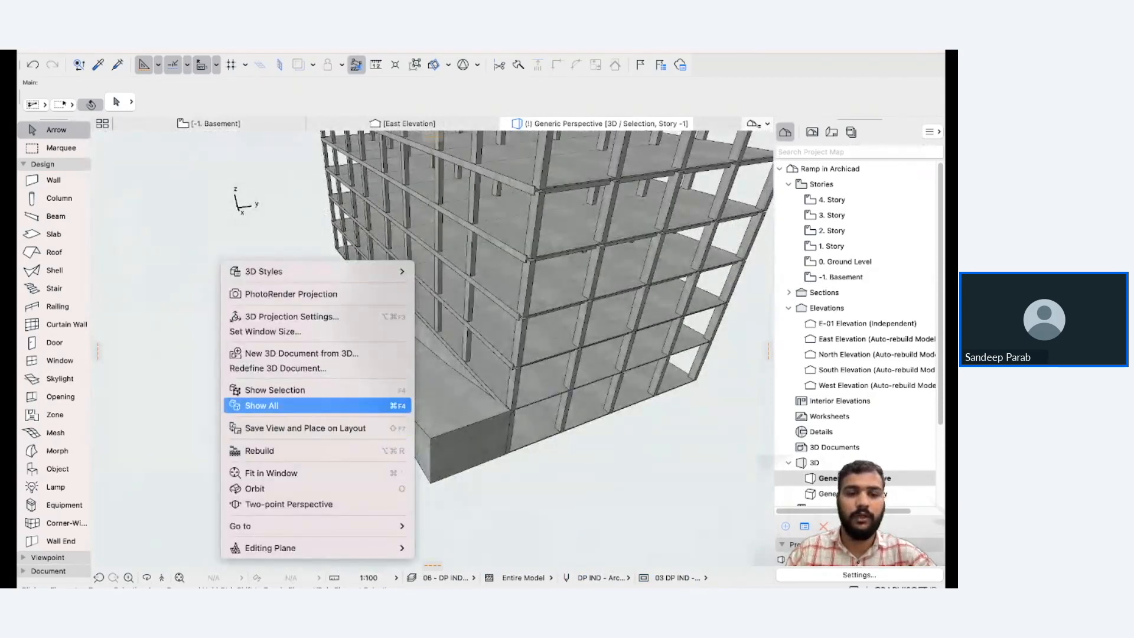
pyautogui.click(262, 405)
# Examine the complete building frame and the surrounding ground from several angles in 3D.
pyautogui.keyDown('shift'); pyautogui.moveTo(644, 466); pyautogui.dragTo(375, 359, button='middle'); pyautogui.keyUp('shift')
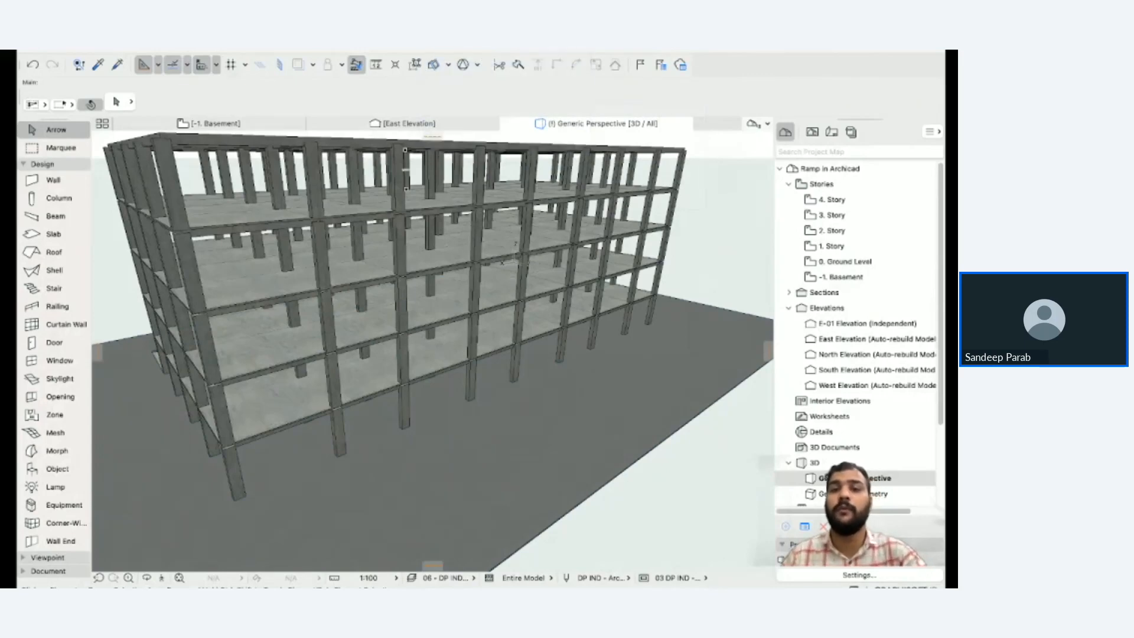
pyautogui.scroll(-3, 406, 170)
pyautogui.keyDown('shift'); pyautogui.moveTo(405, 170); pyautogui.dragTo(429, 207, button='middle'); pyautogui.keyUp('shift')
pyautogui.keyDown('shift'); pyautogui.moveTo(429, 207); pyautogui.dragTo(502, 254); pyautogui.keyUp('shift')
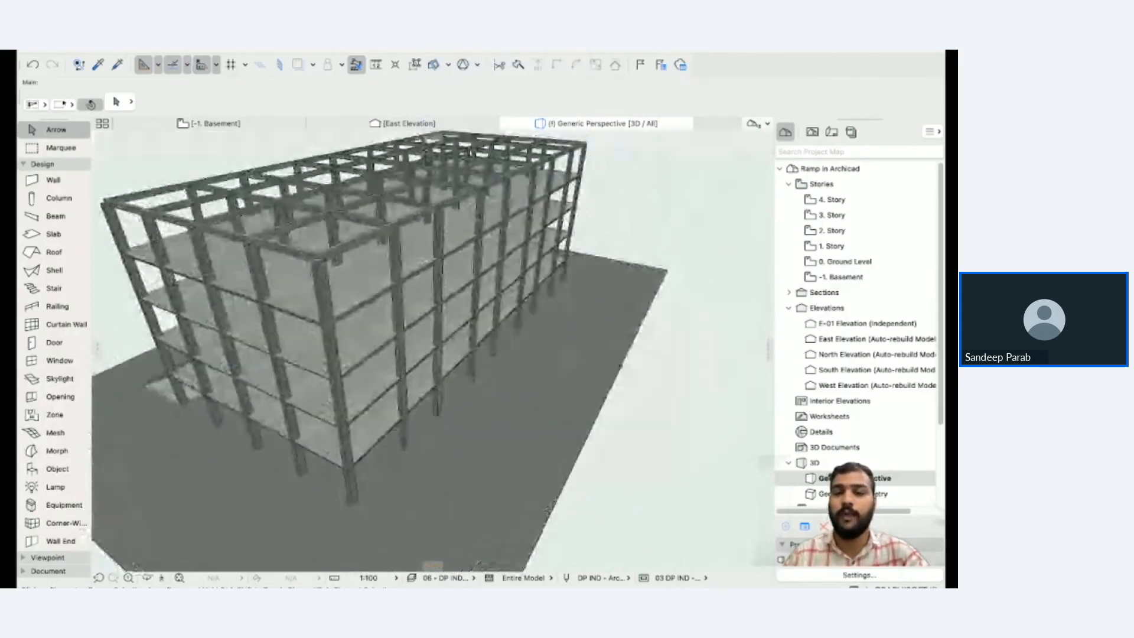
pyautogui.scroll(-4, 502, 254)
pyautogui.keyDown('shift'); pyautogui.moveTo(443, 254); pyautogui.dragTo(568, 272, button='middle'); pyautogui.keyUp('shift')
pyautogui.keyDown('shift'); pyautogui.moveTo(248, 407); pyautogui.dragTo(414, 381, button='middle'); pyautogui.keyUp('shift')
# Switch to the basement floor plan and open the Profile Manager for complex profiles.
pyautogui.click(209, 124)
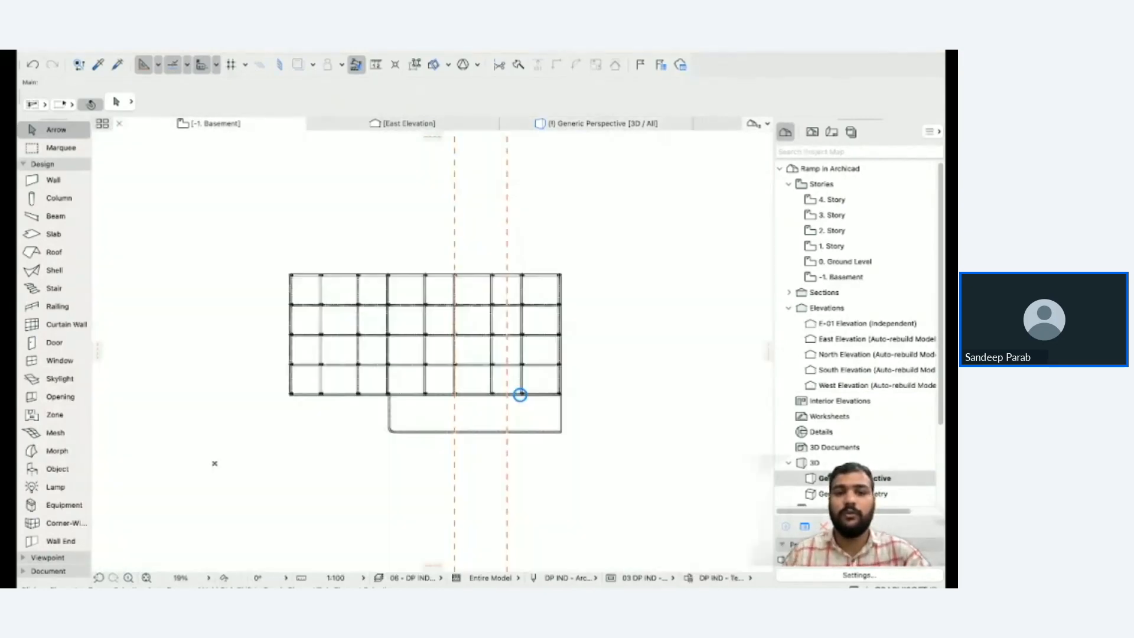
pyautogui.click(286, 49)
pyautogui.moveTo(360, 50)
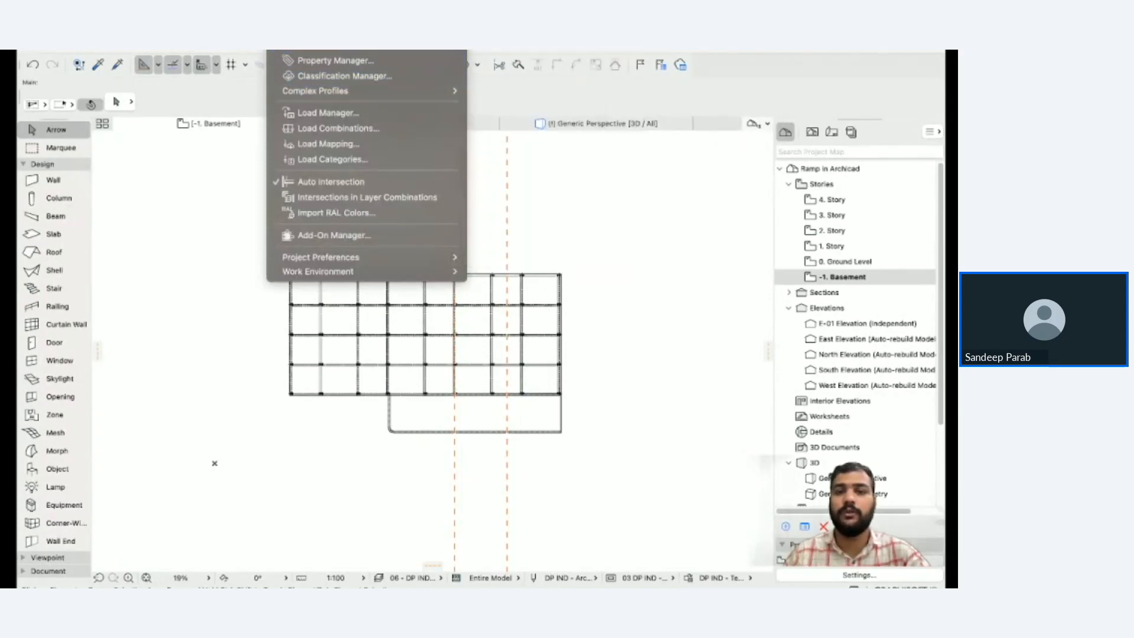
pyautogui.moveTo(367, 91)
pyautogui.click(514, 91)
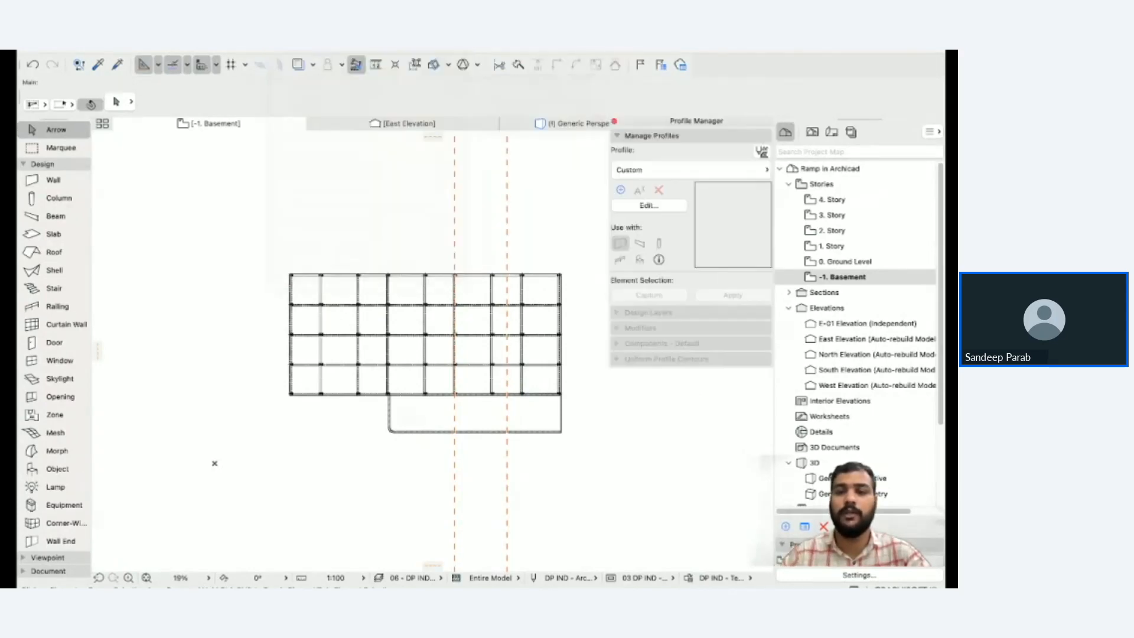
# Create a new blank profile named Ramp and delete its default square fill.
pyautogui.click(620, 189)
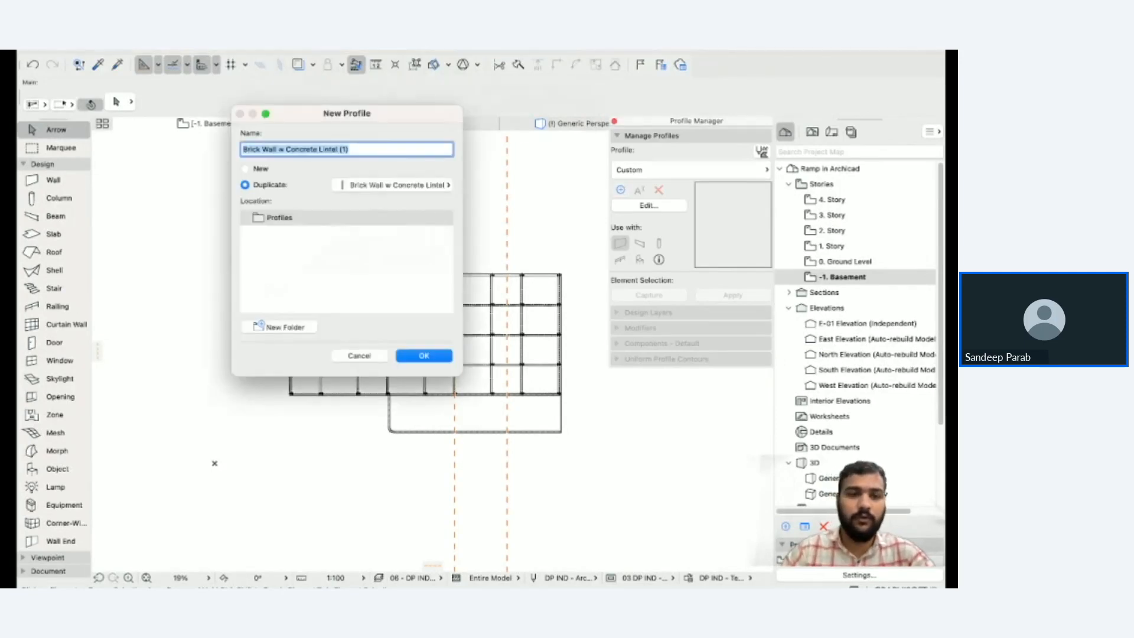
pyautogui.click(245, 169)
pyautogui.write('Ramp')
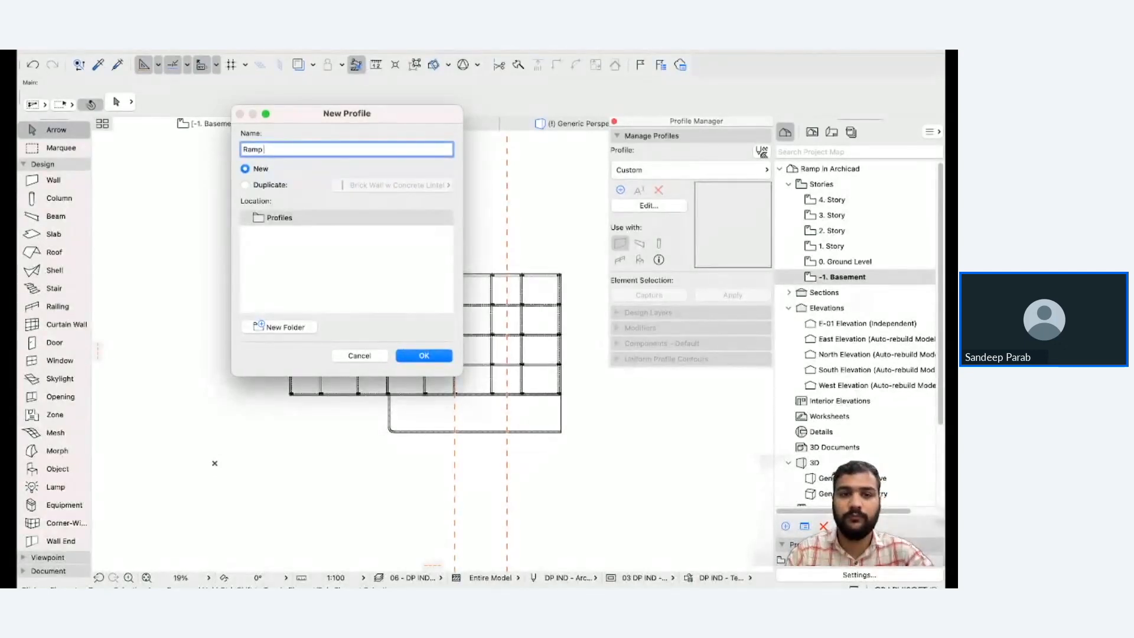
pyautogui.press('Return')
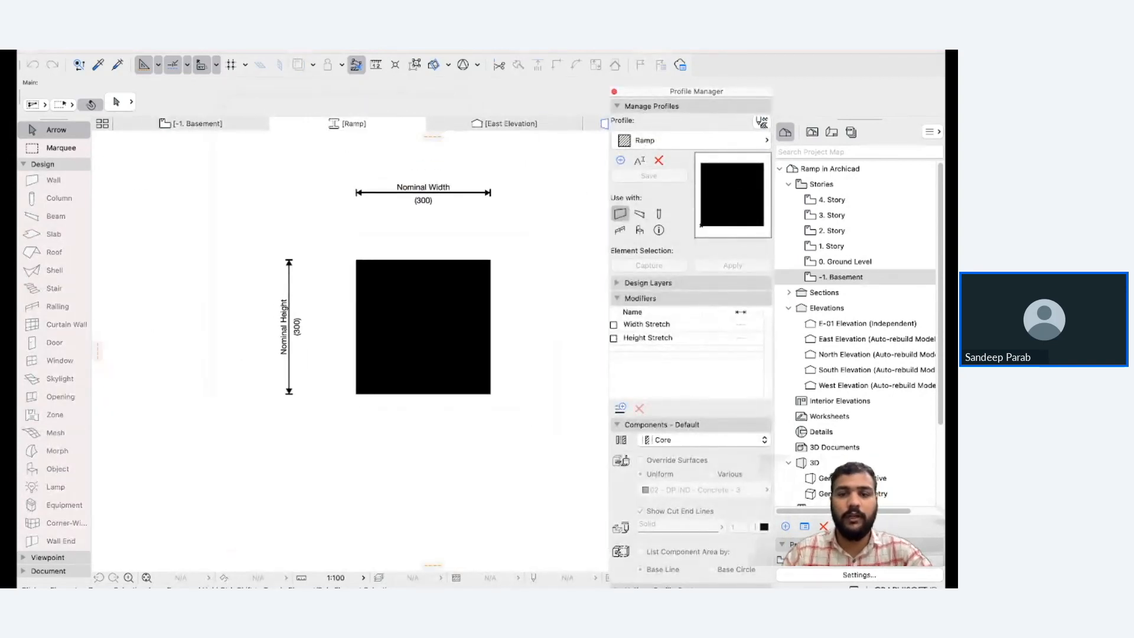
pyautogui.moveTo(489, 236); pyautogui.dragTo(314, 397)
pyautogui.press('Delete')
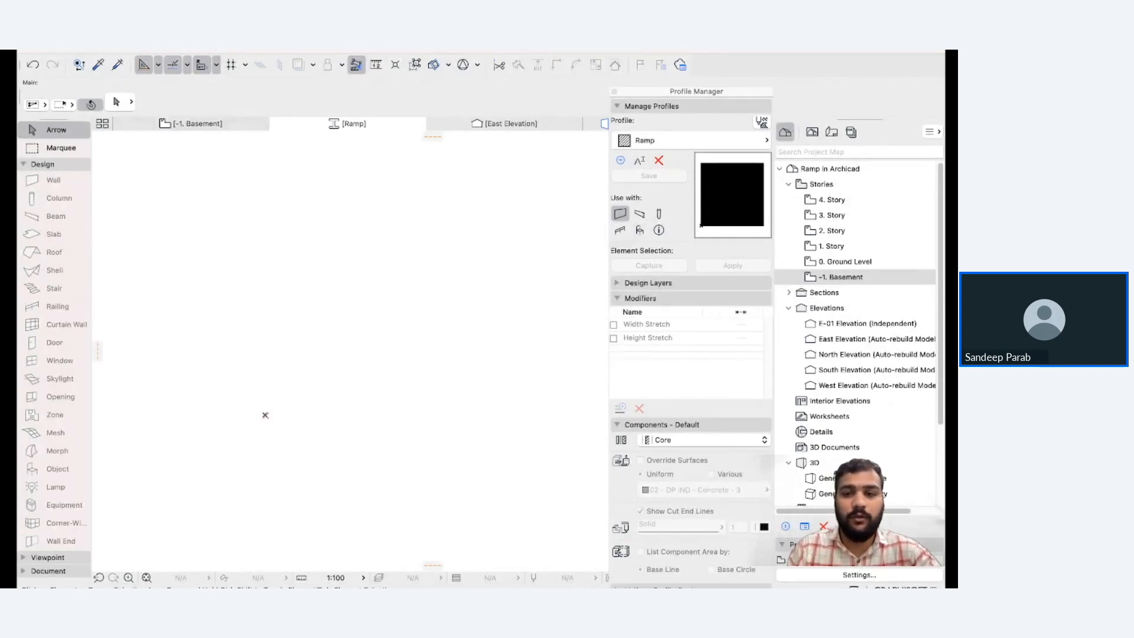
# Activate the Fill tool for the profile with the DP IND - Reinforced Concrete - Structural building material.
pyautogui.click(43, 164)
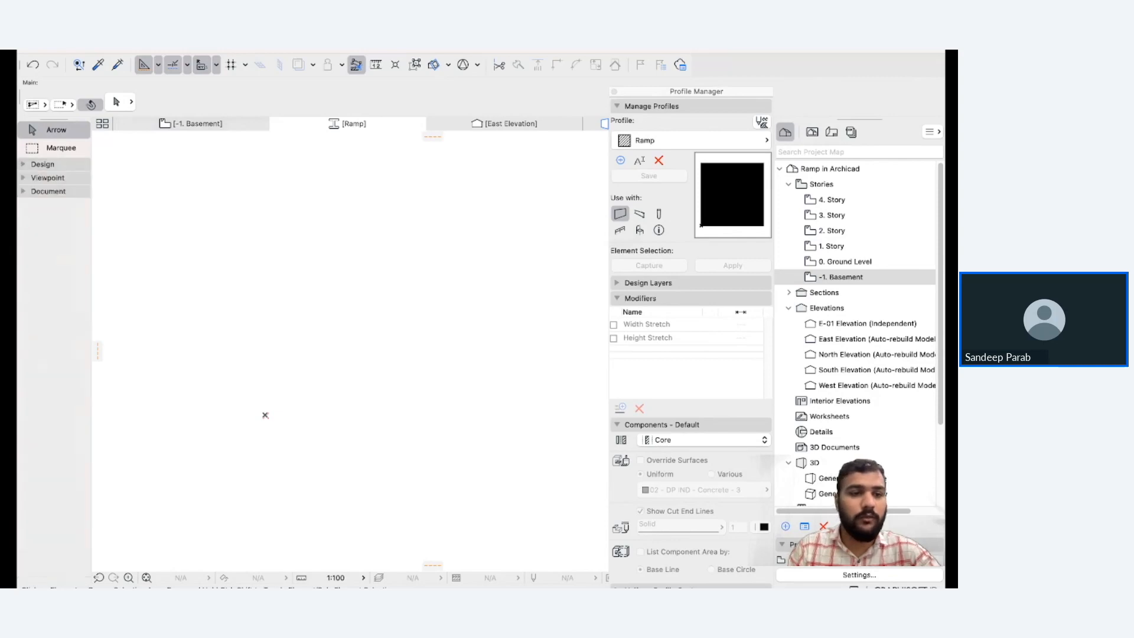
pyautogui.click(47, 191)
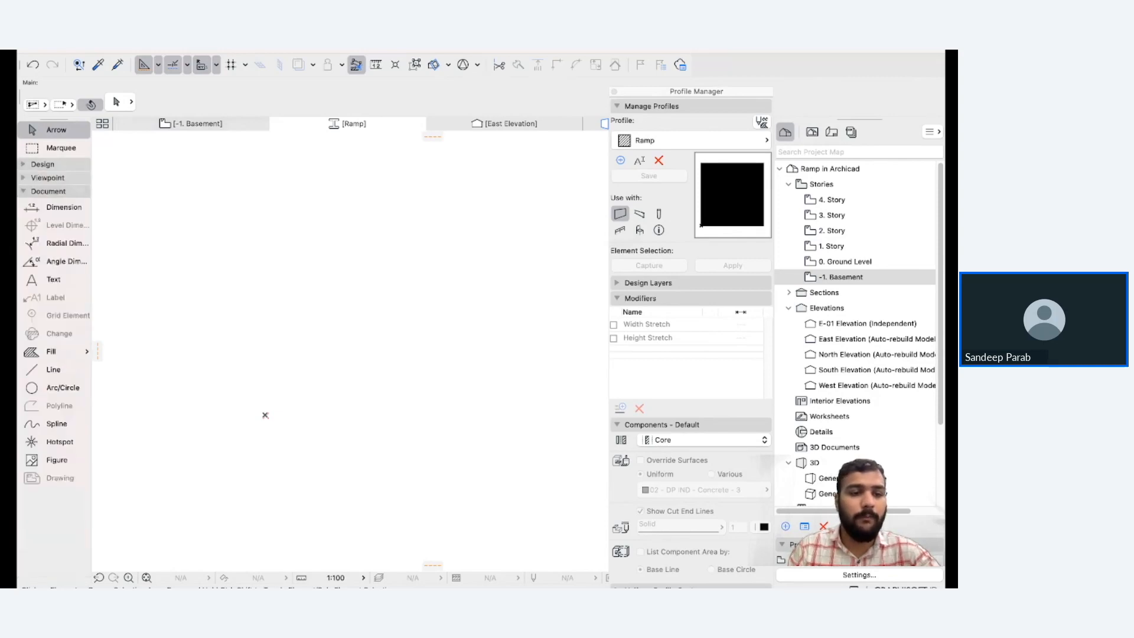
pyautogui.click(51, 351)
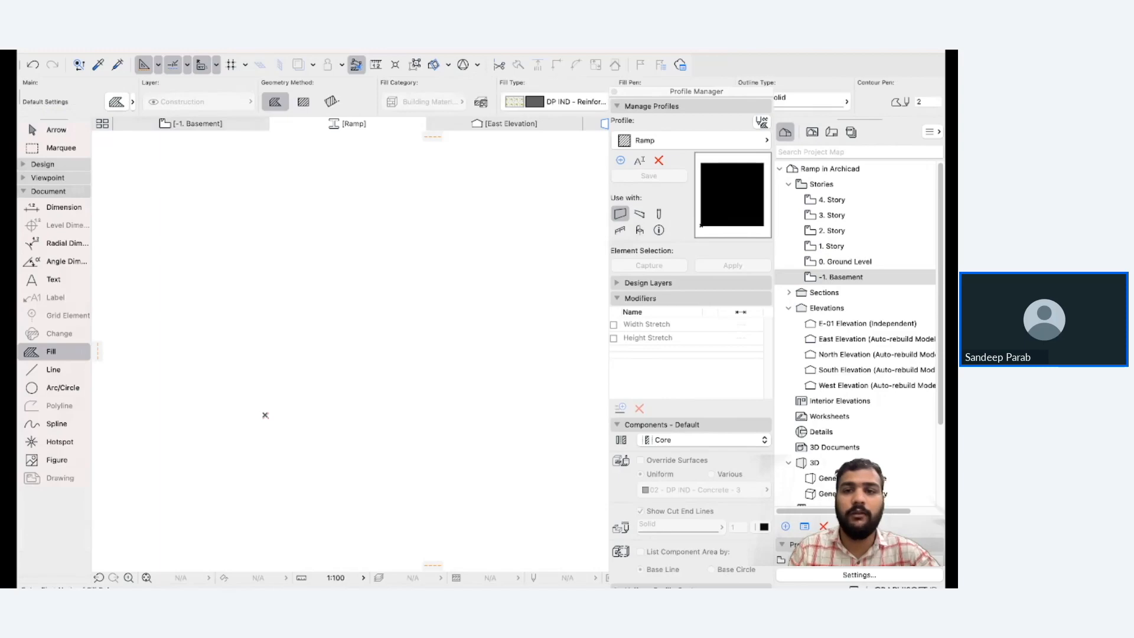
pyautogui.click(555, 101)
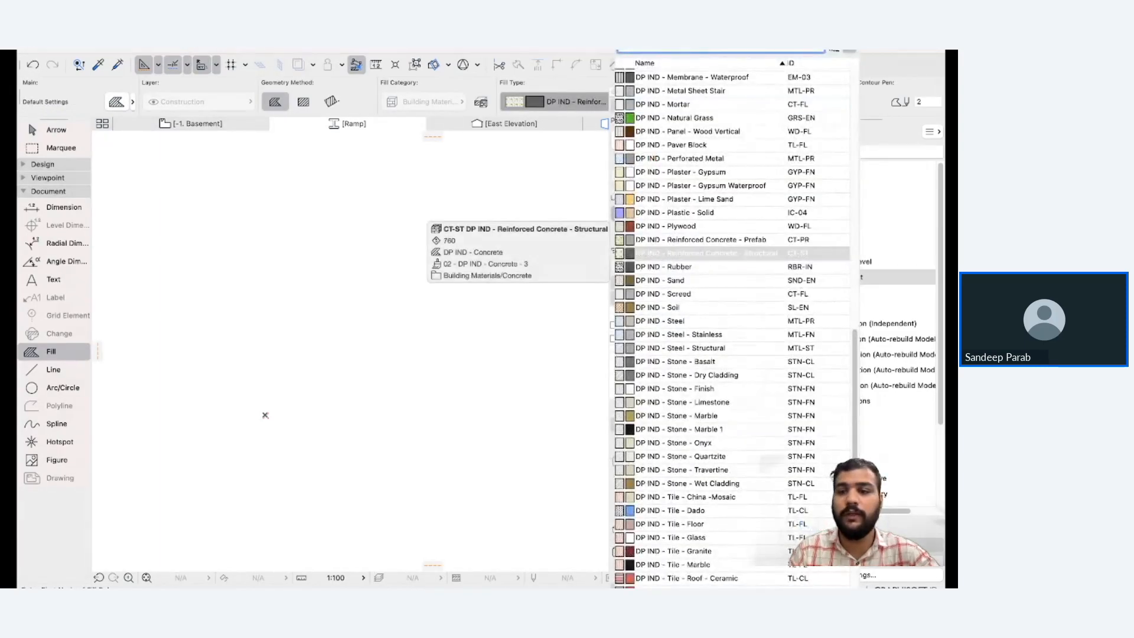
pyautogui.press('Return')
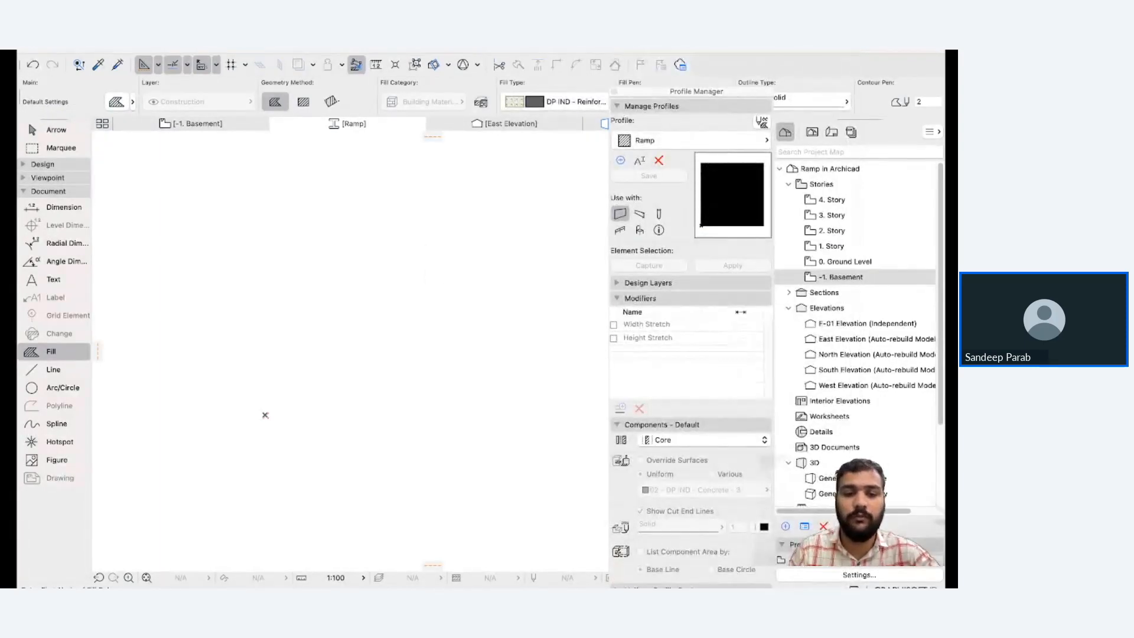
# Start the channel-shaped fill with its left upright: a 1200 mm outer edge, 100 mm top edge and 1100 mm inner edge.
pyautogui.click(265, 415)
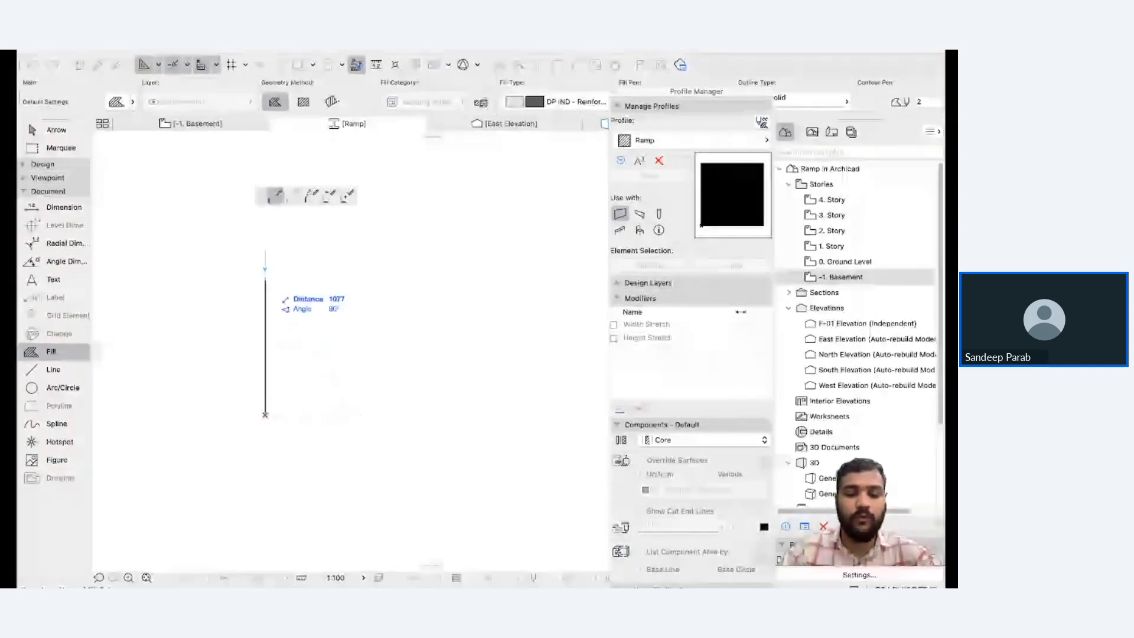
pyautogui.click(265, 265)
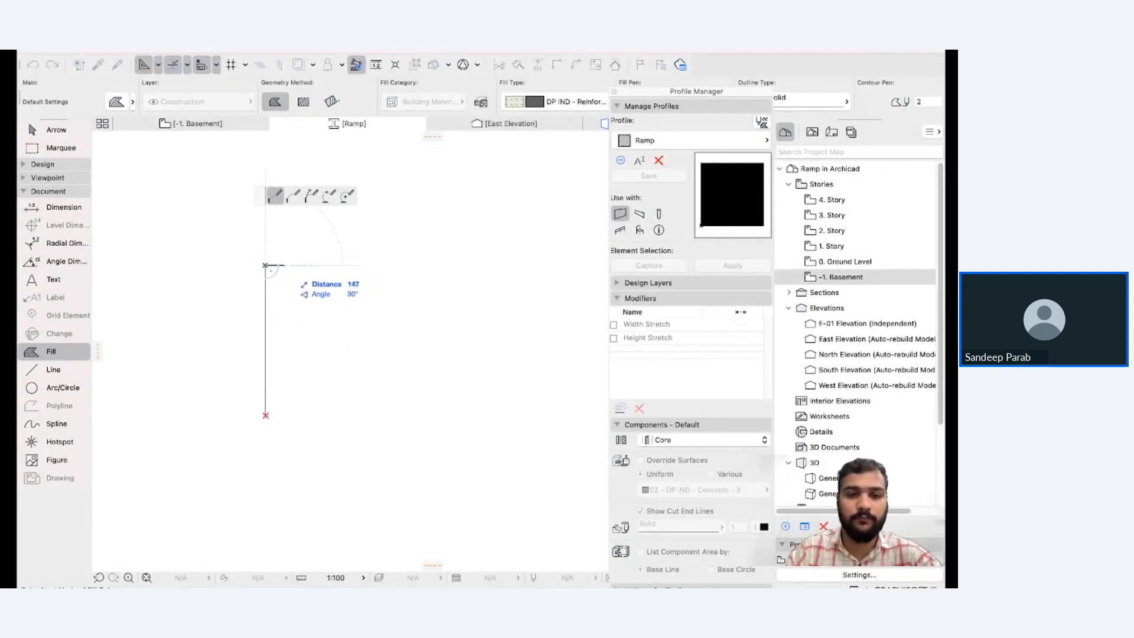
pyautogui.write('70')
pyautogui.press('Return')
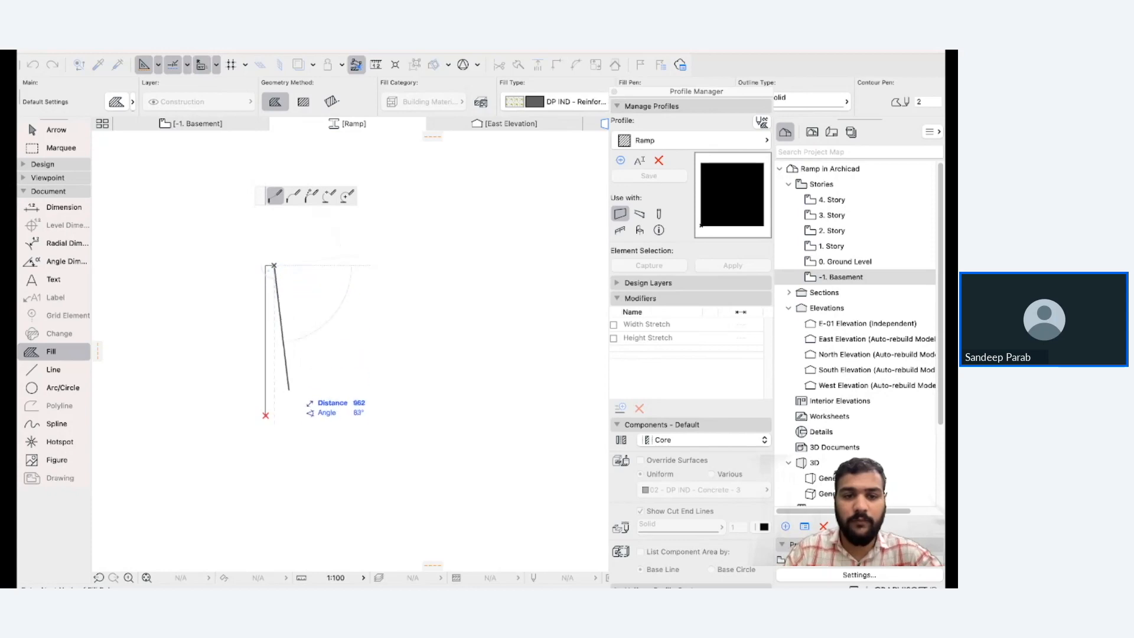
pyautogui.press('BackSpace')
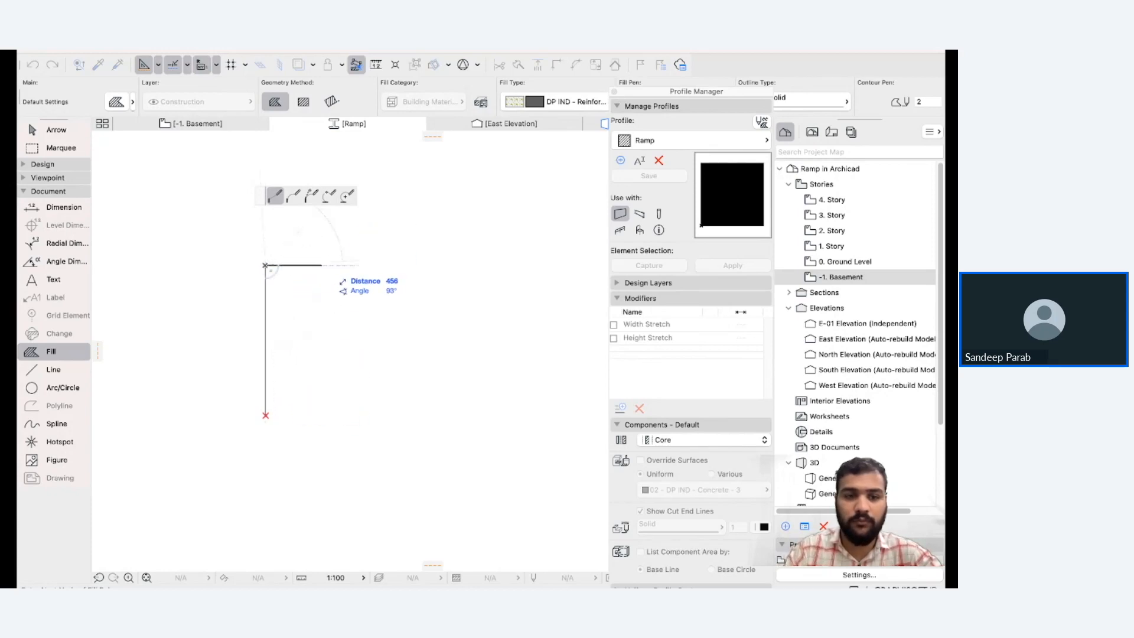
pyautogui.write('100')
pyautogui.press('Return')
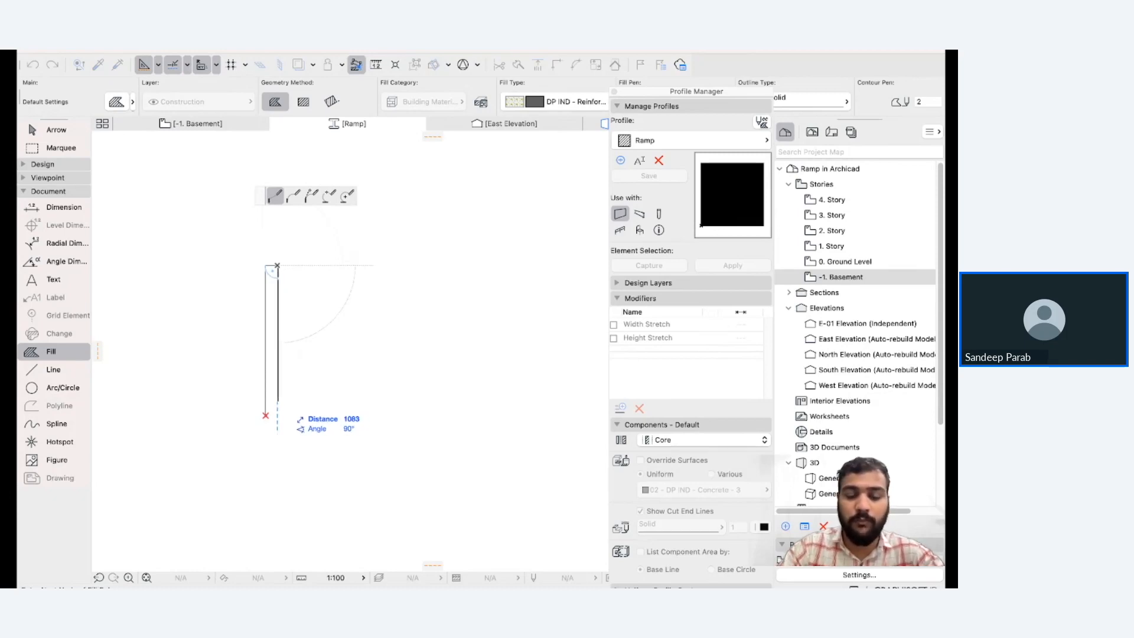
pyautogui.write('1000')
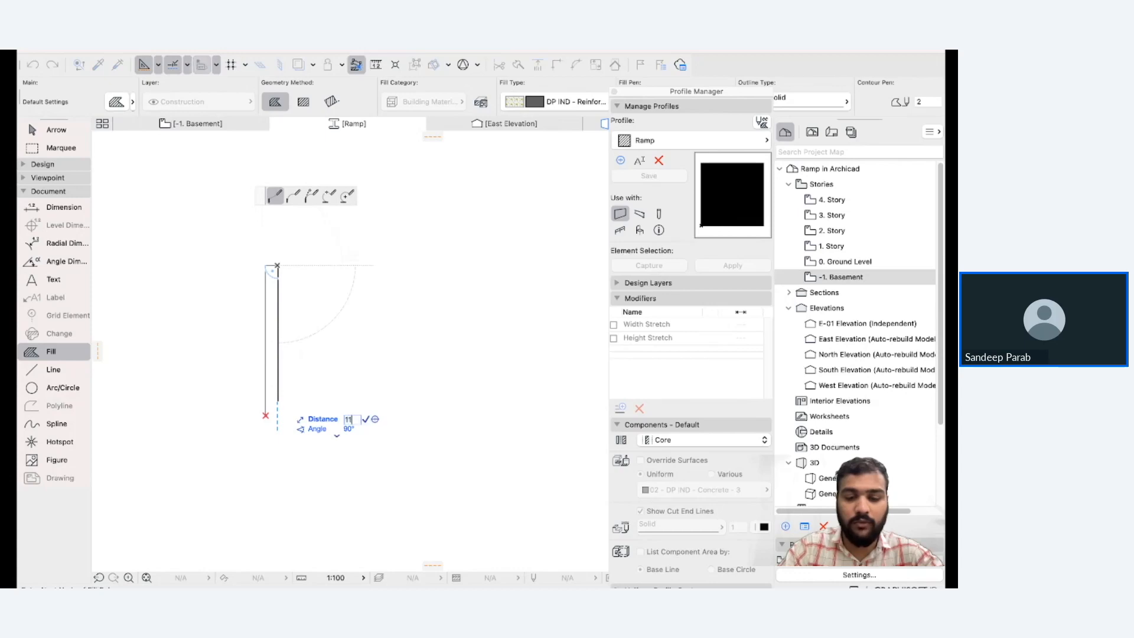
pyautogui.press('Return')
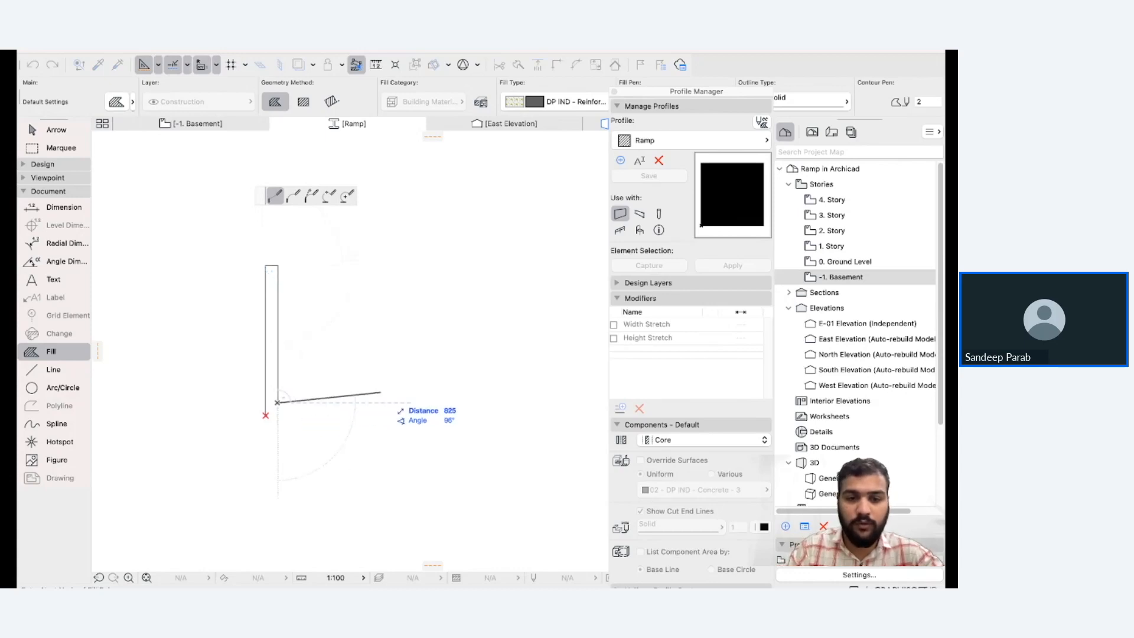
# Complete the channel fill with a 3500 mm inner floor edge, a matching 100 mm wide right upright and a straight underside.
pyautogui.press('Escape')
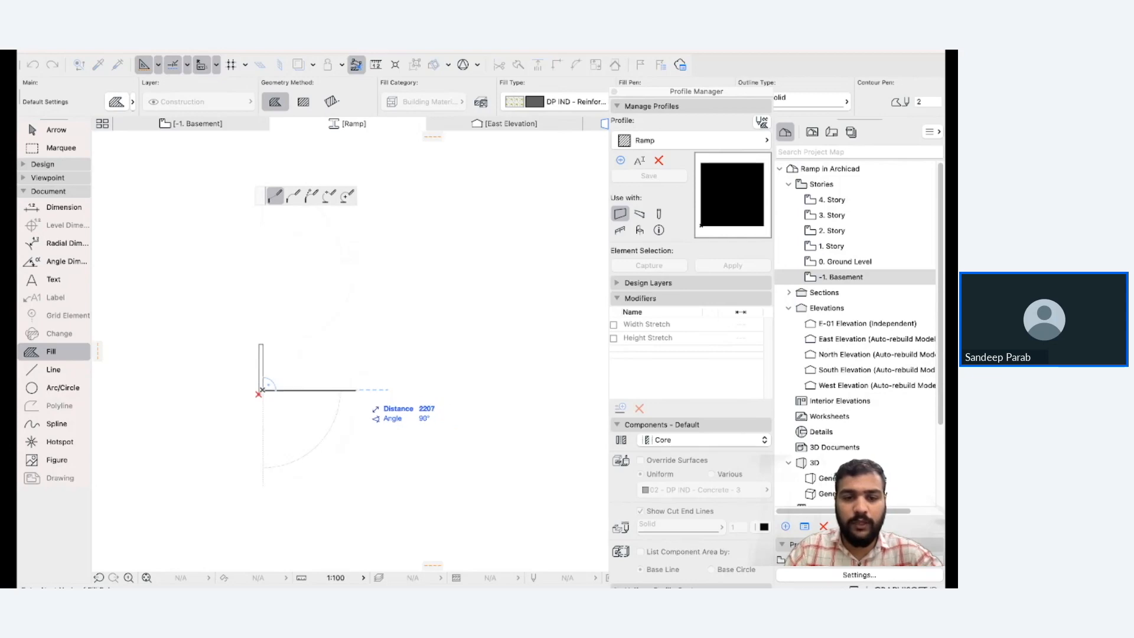
pyautogui.write('3500')
pyautogui.press('Return')
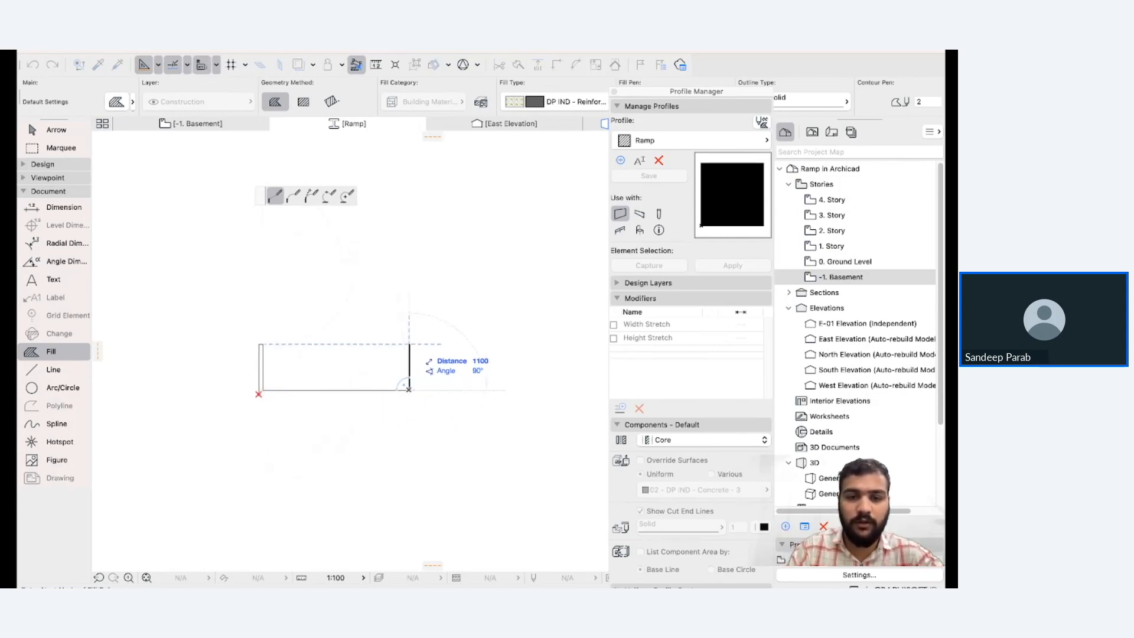
pyautogui.write('100')
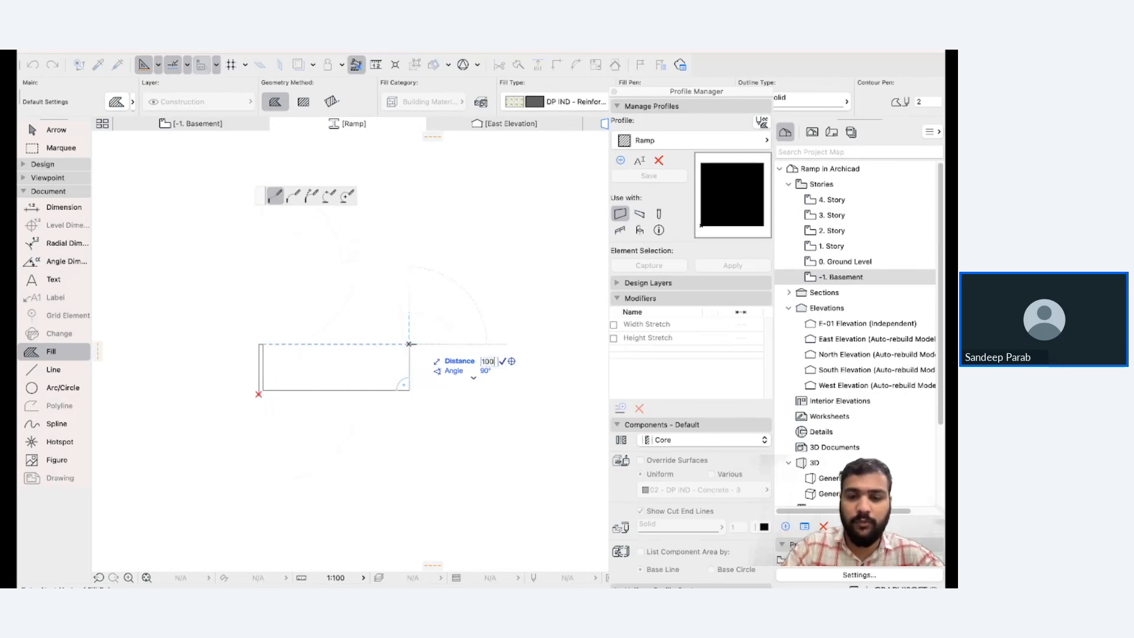
pyautogui.press('Return')
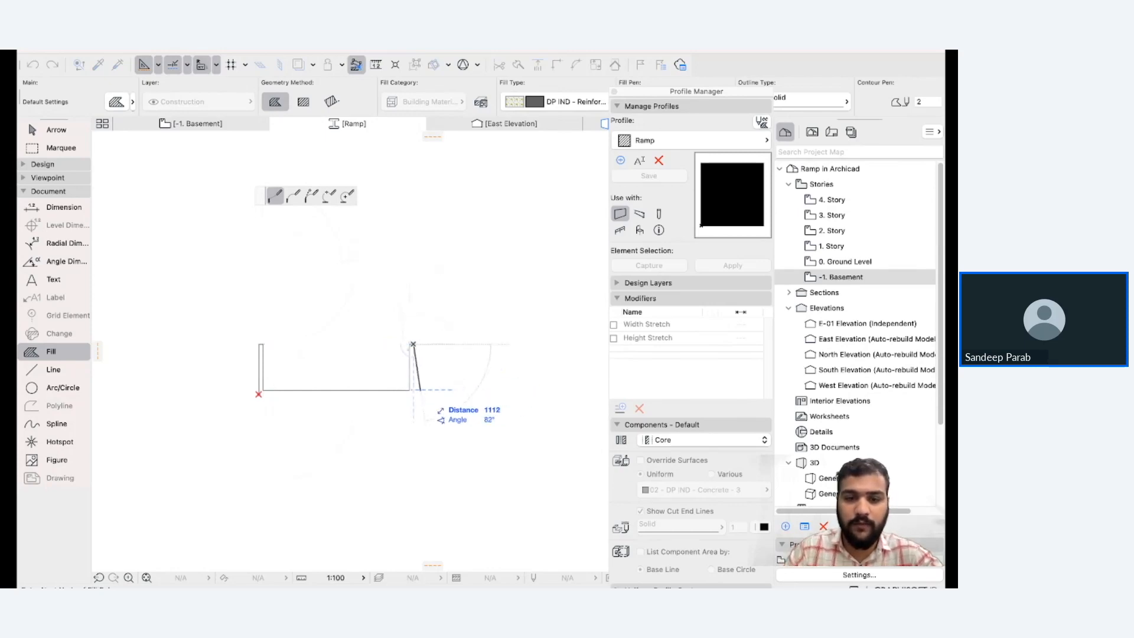
pyautogui.click(413, 394)
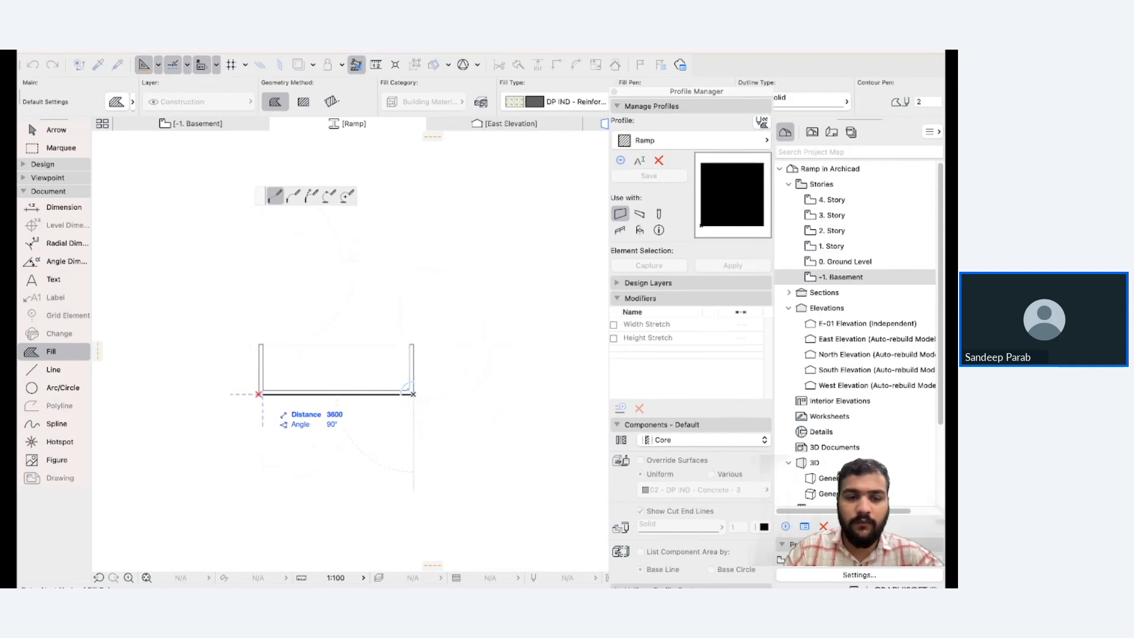
pyautogui.click(259, 394)
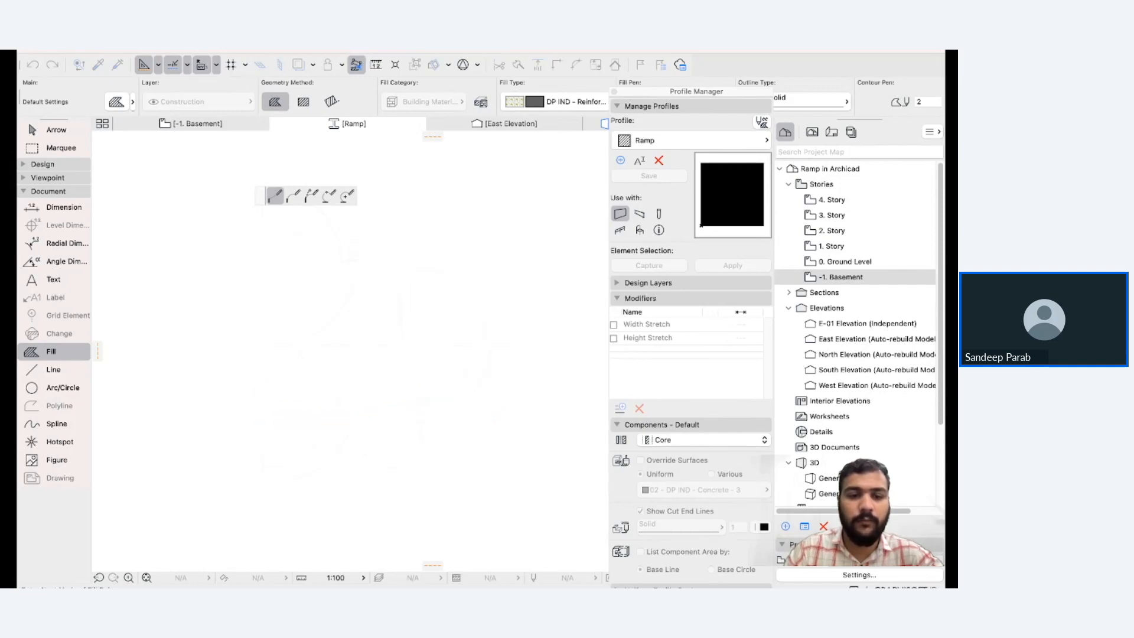
pyautogui.scroll(-5, 285, 409)
pyautogui.moveTo(285, 410); pyautogui.dragTo(217, 392, button='middle')
pyautogui.press('Escape')
pyautogui.click(368, 268)
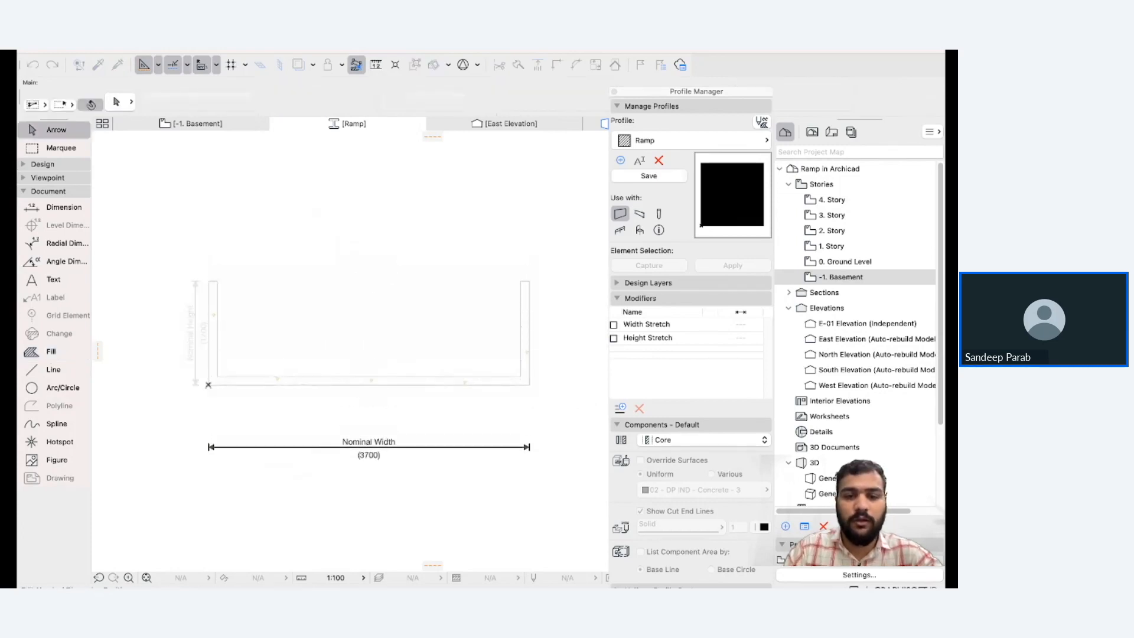
# Shift the inner base corner of the left upright 40 mm toward the channel's centre to taper the wall.
pyautogui.click(307, 474)
pyautogui.click(195, 349)
pyautogui.click(156, 348)
pyautogui.click(208, 384)
pyautogui.scroll(3, 204, 378)
pyautogui.click(198, 372)
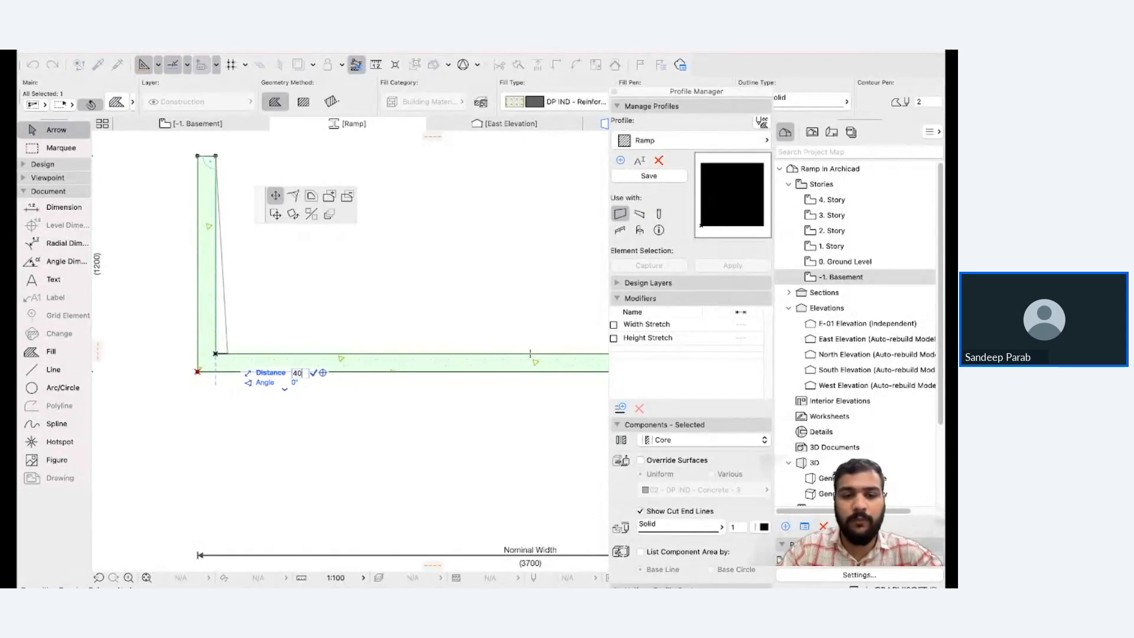
pyautogui.click(223, 353)
pyautogui.scroll(-5, 227, 353)
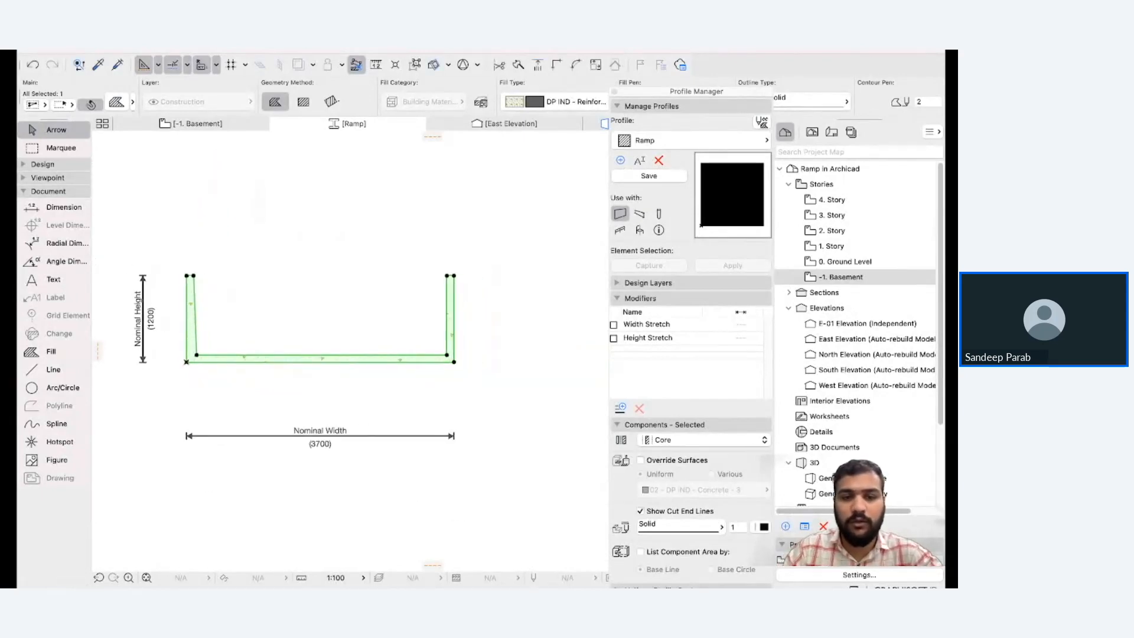
# Shift the inner base corner of the right upright 40 mm toward the channel's centre.
pyautogui.scroll(4, 413, 343)
pyautogui.click(486, 365)
pyautogui.write('40')
pyautogui.press('Return')
pyautogui.scroll(-3, 471, 367)
pyautogui.scroll(-1, 397, 412)
# Add a node at the middle of the channel's inner floor edge, raise it 40 mm, and save the Ramp profile.
pyautogui.click(349, 378)
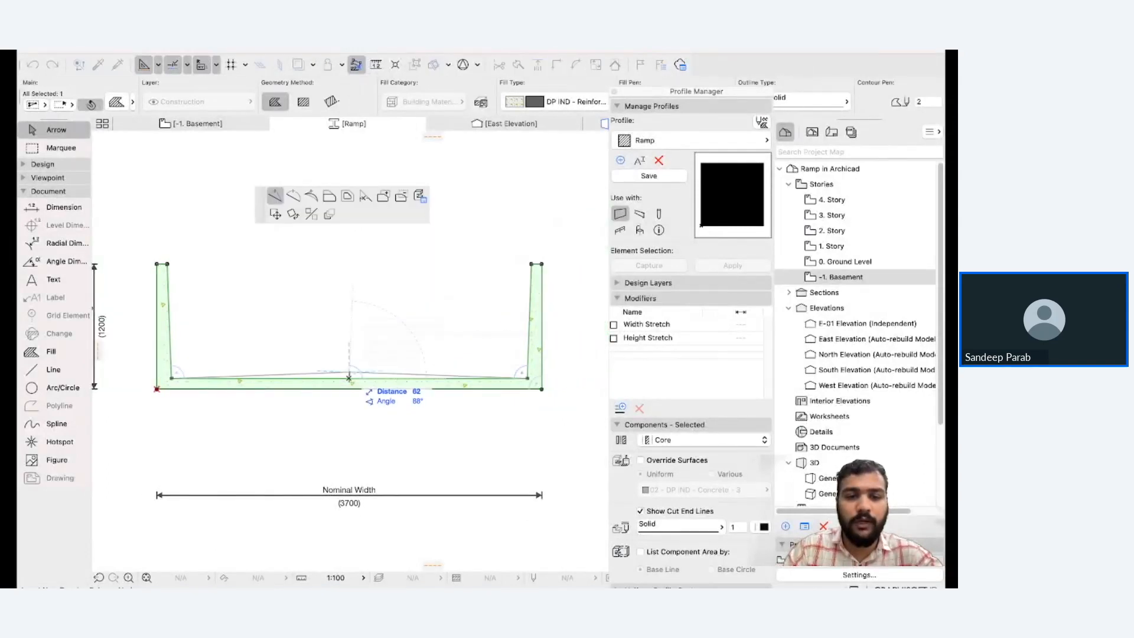
pyautogui.write('40')
pyautogui.press('Return')
pyautogui.press('Escape')
pyautogui.scroll(-1, 368, 357)
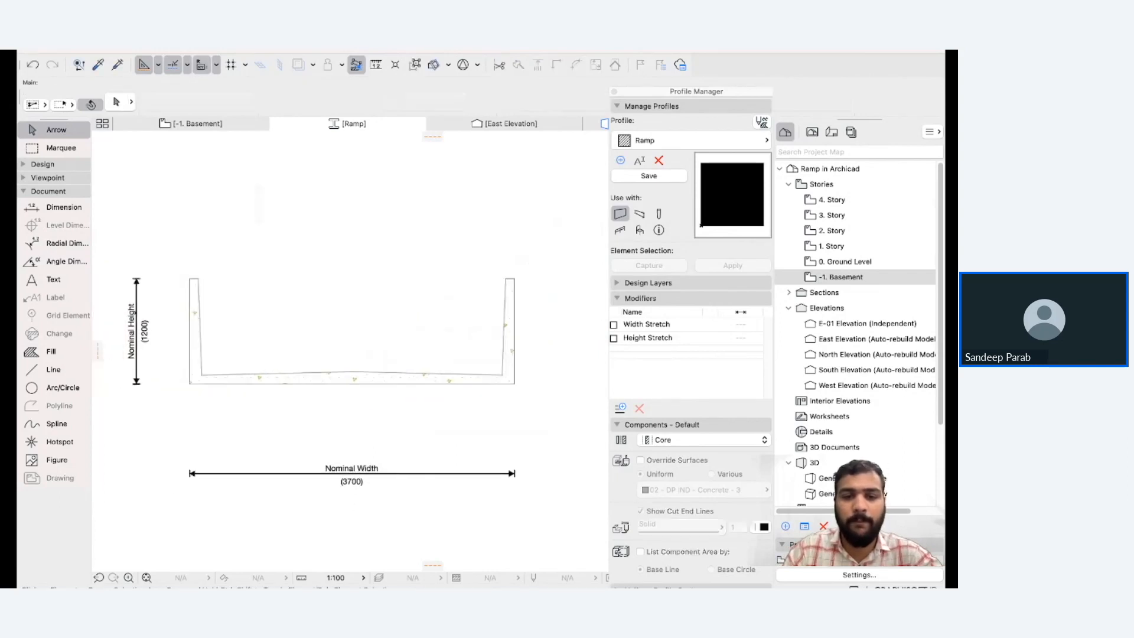
pyautogui.scroll(-1, 366, 357)
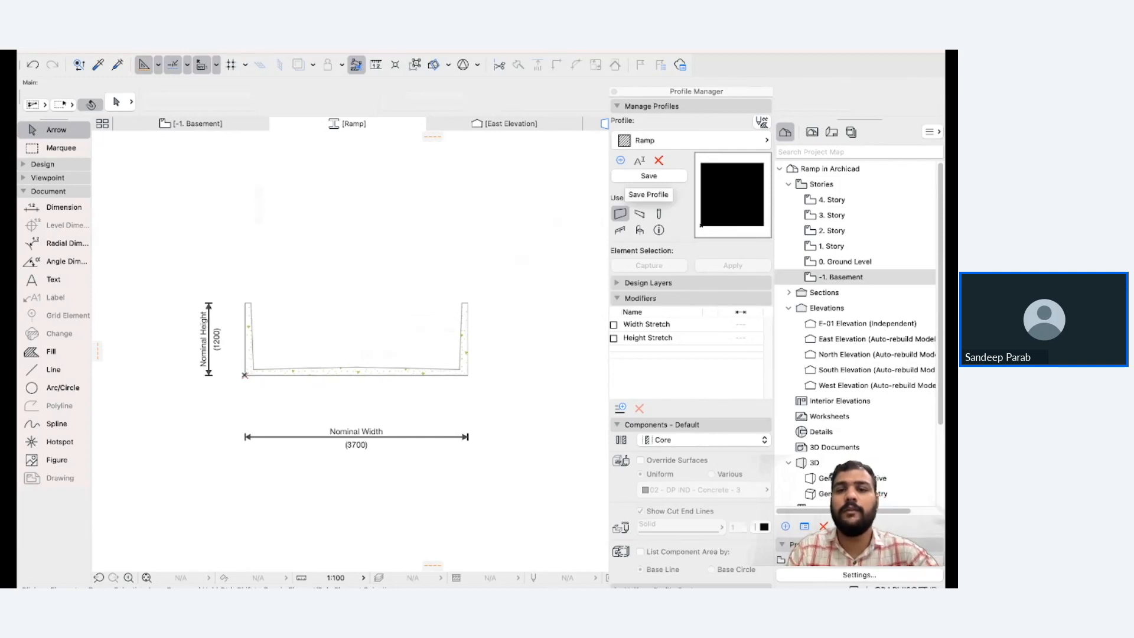
pyautogui.click(649, 176)
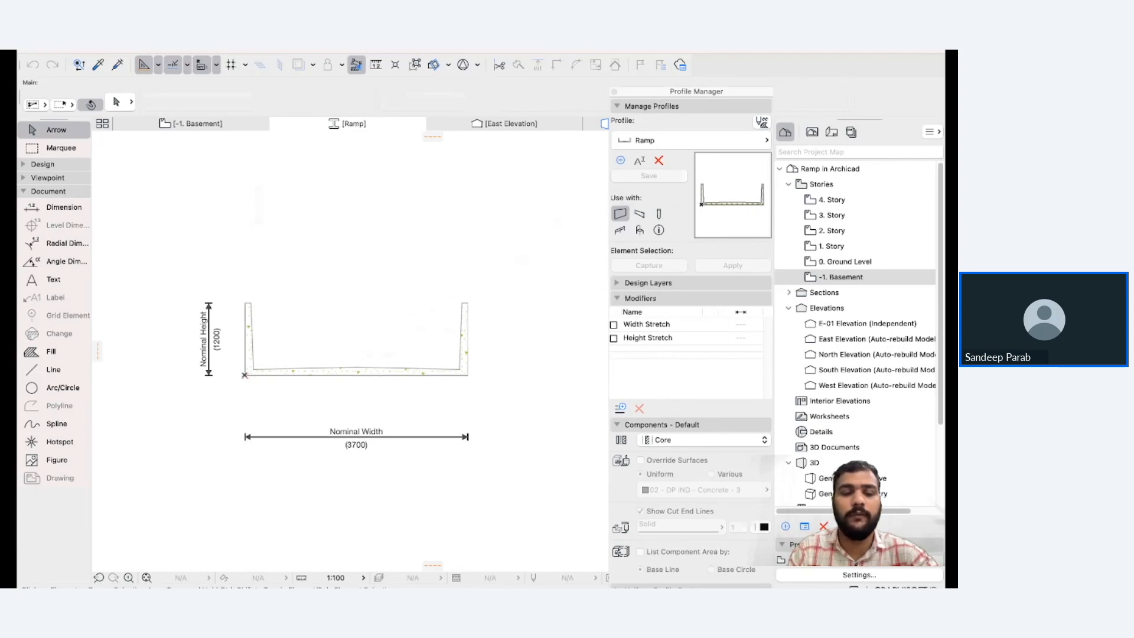
# Return to the floor plan on the Ground Level story and close the Profile Manager.
pyautogui.click(195, 123)
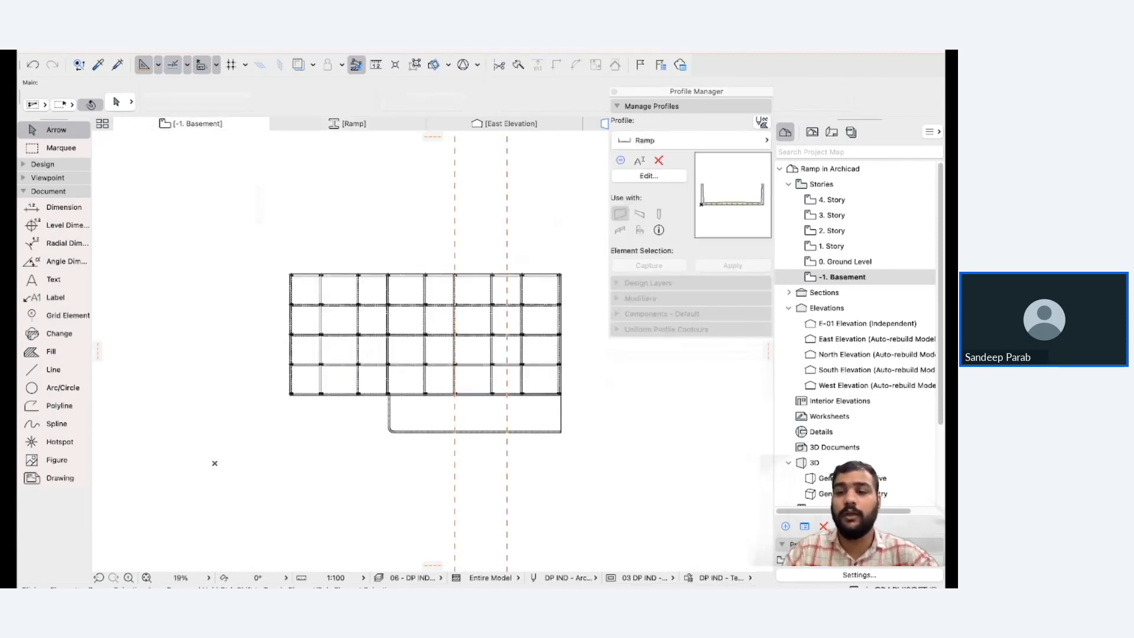
pyautogui.doubleClick(845, 261)
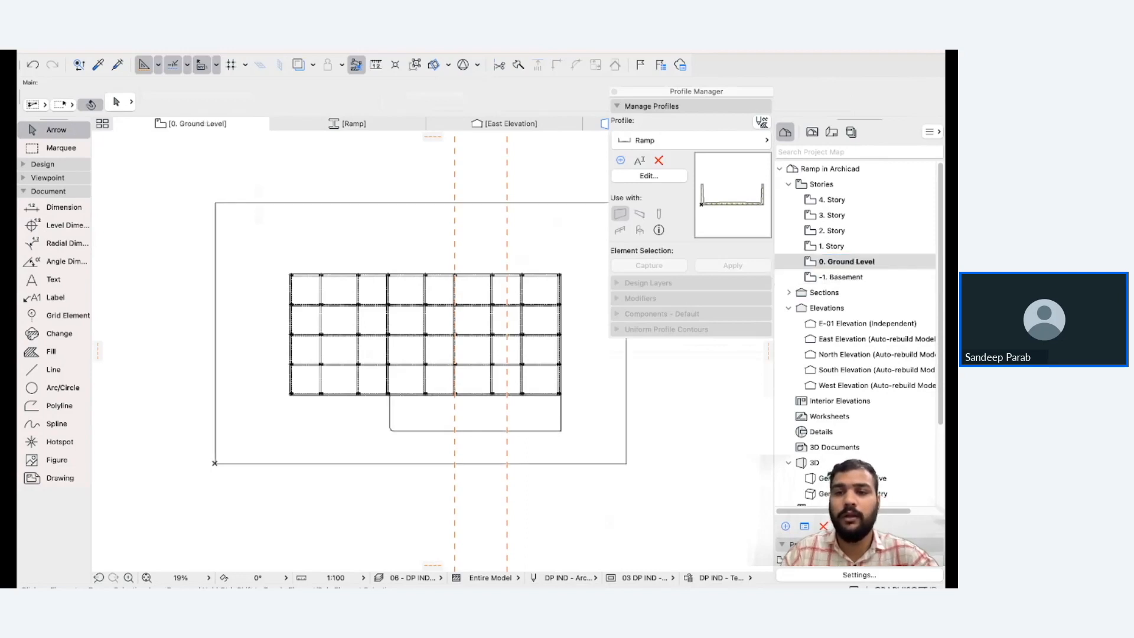
pyautogui.click(614, 91)
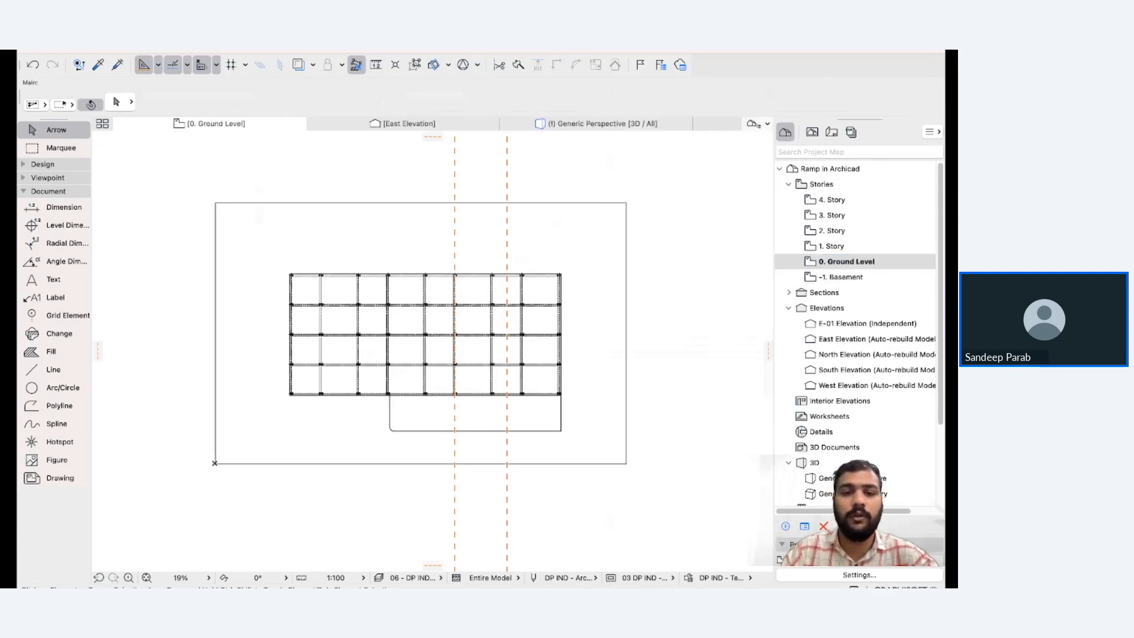
# Activate the Wall tool and set its structure to Complex Profile.
pyautogui.scroll(4, 338, 268)
pyautogui.click(42, 164)
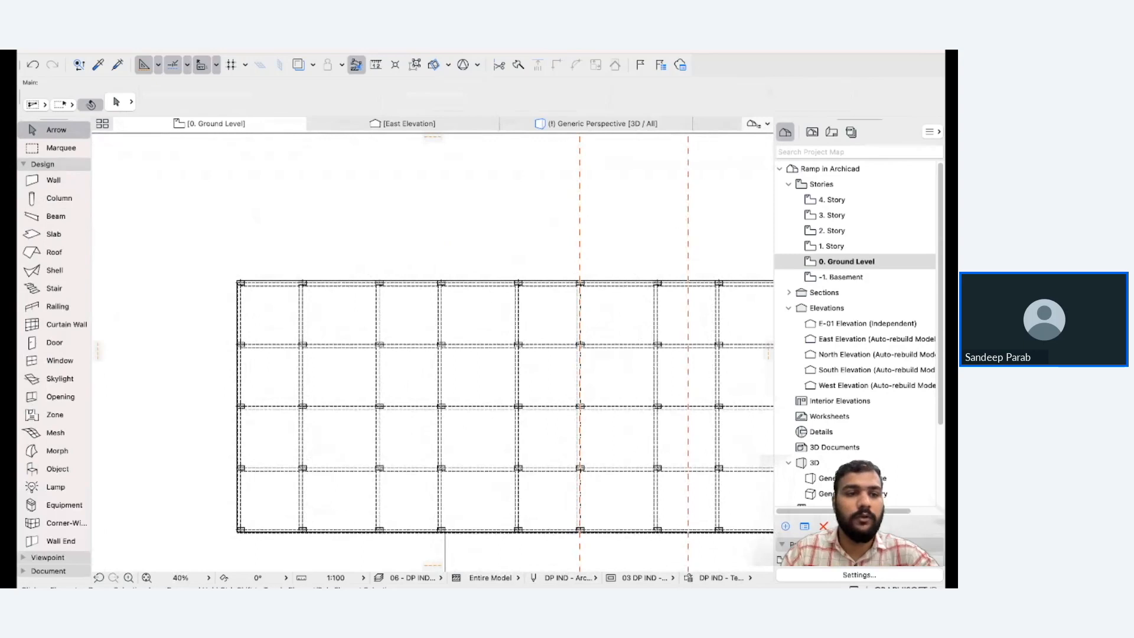
pyautogui.click(53, 180)
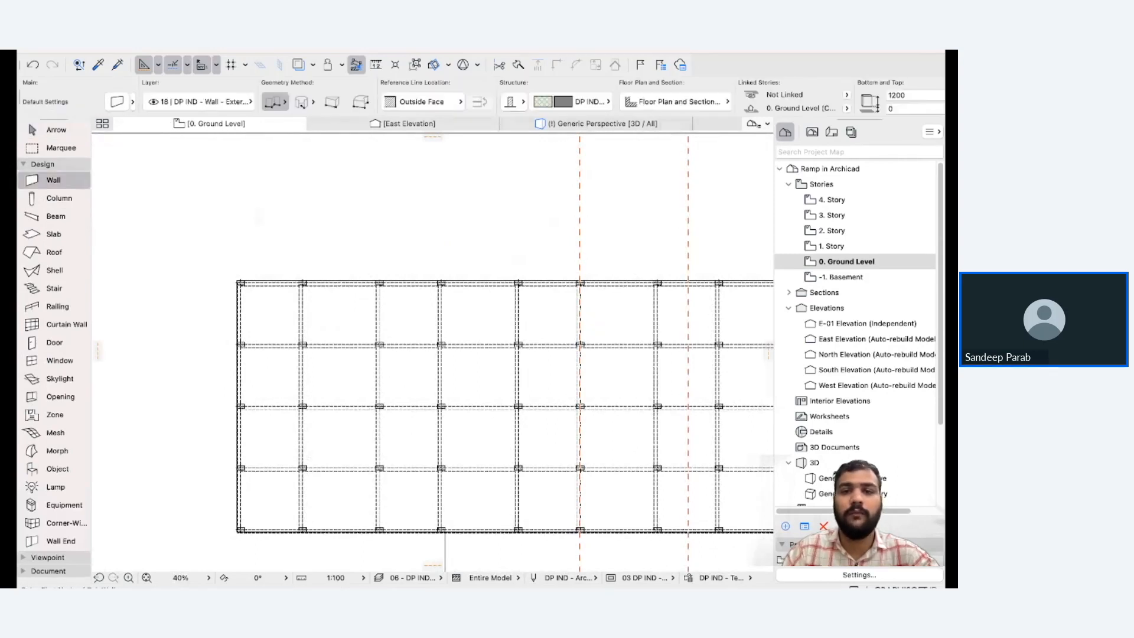
pyautogui.click(514, 102)
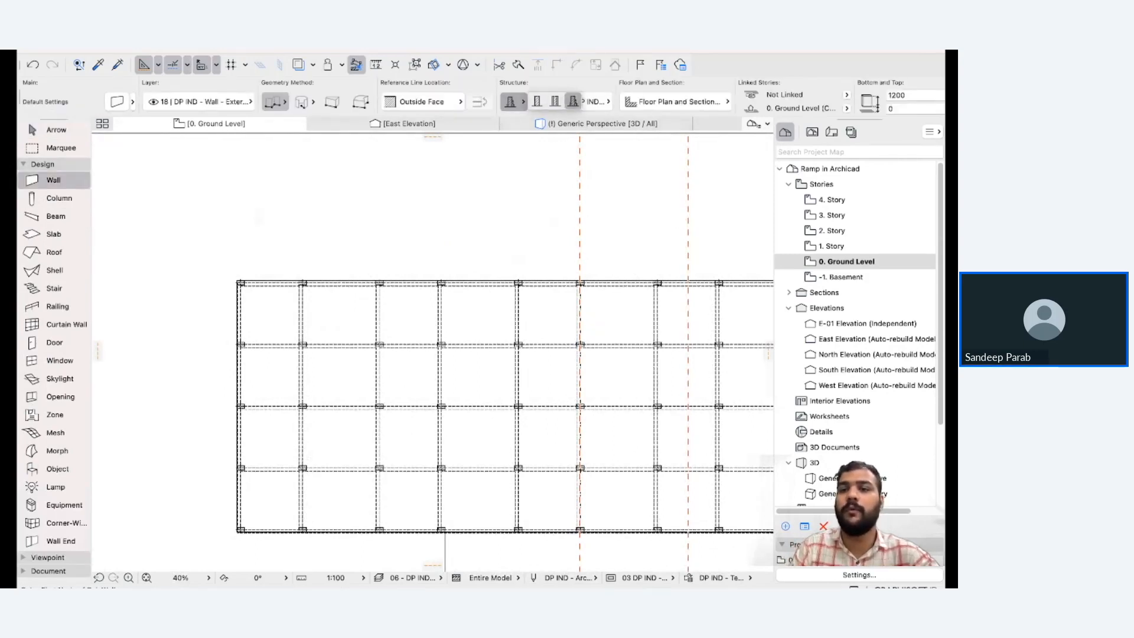
pyautogui.click(573, 101)
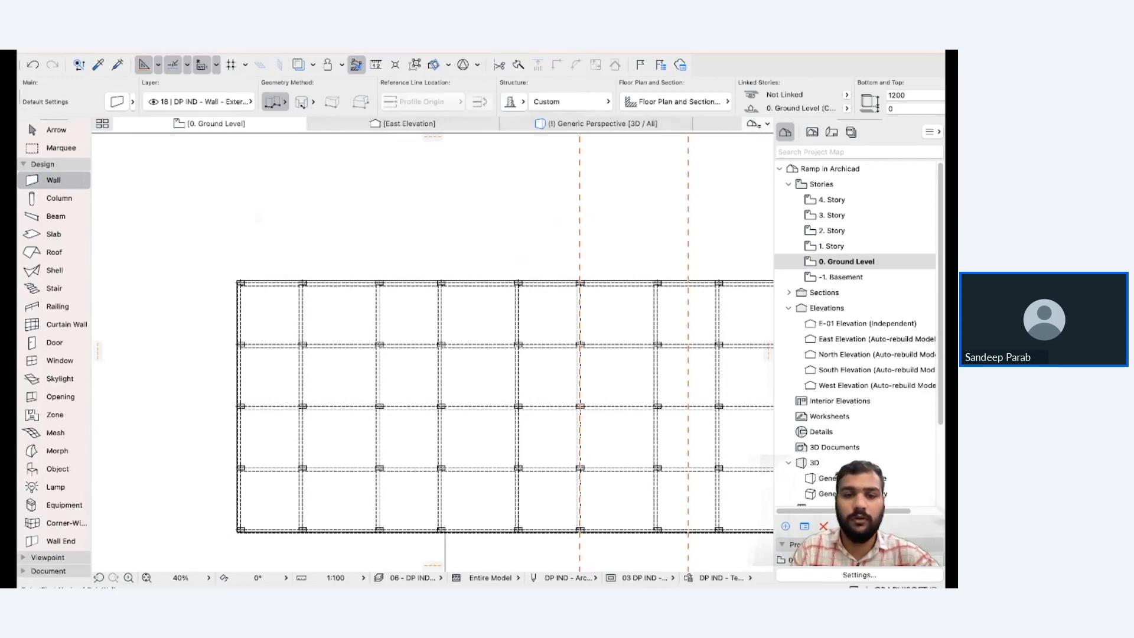
pyautogui.scroll(-3, 361, 287)
pyautogui.scroll(7, 343, 286)
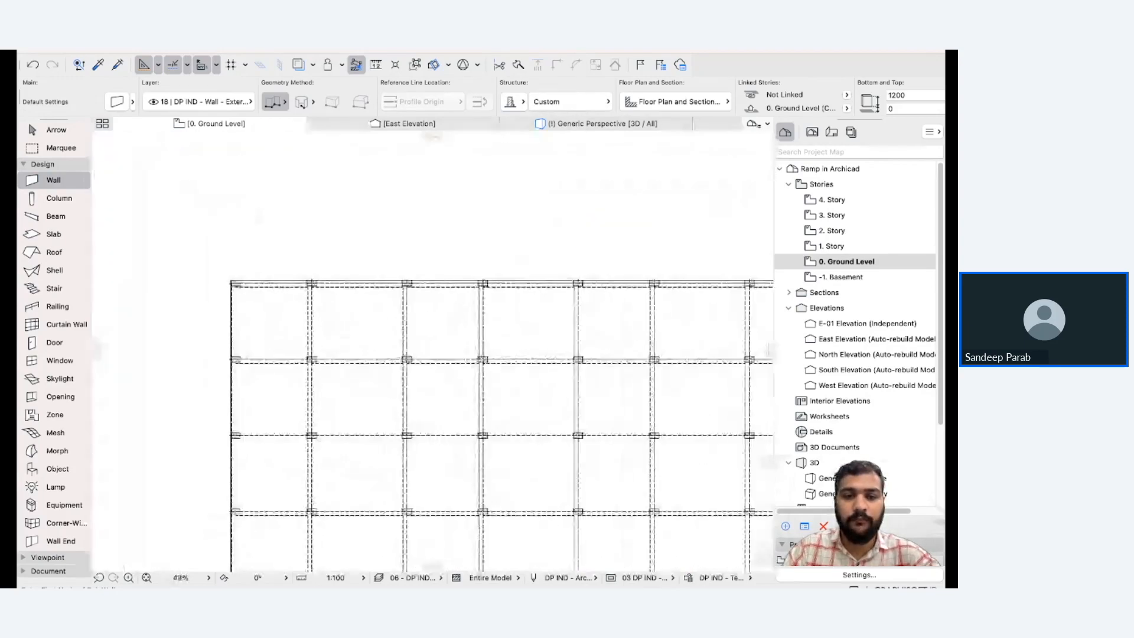
pyautogui.scroll(-5, 392, 287)
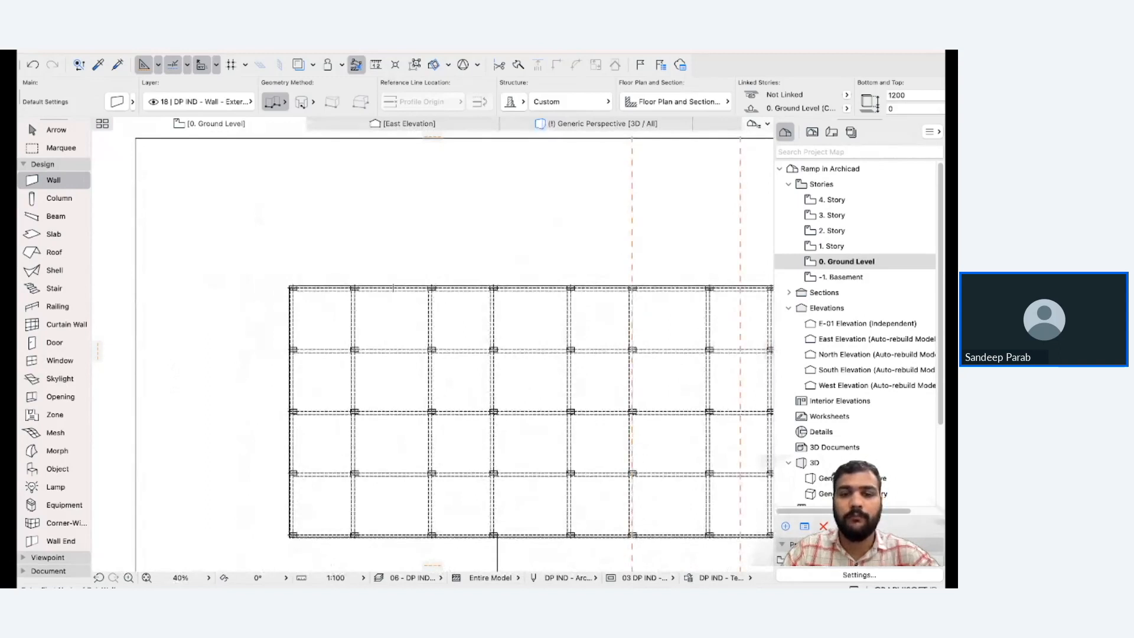
pyautogui.click(431, 288)
pyautogui.press('Escape')
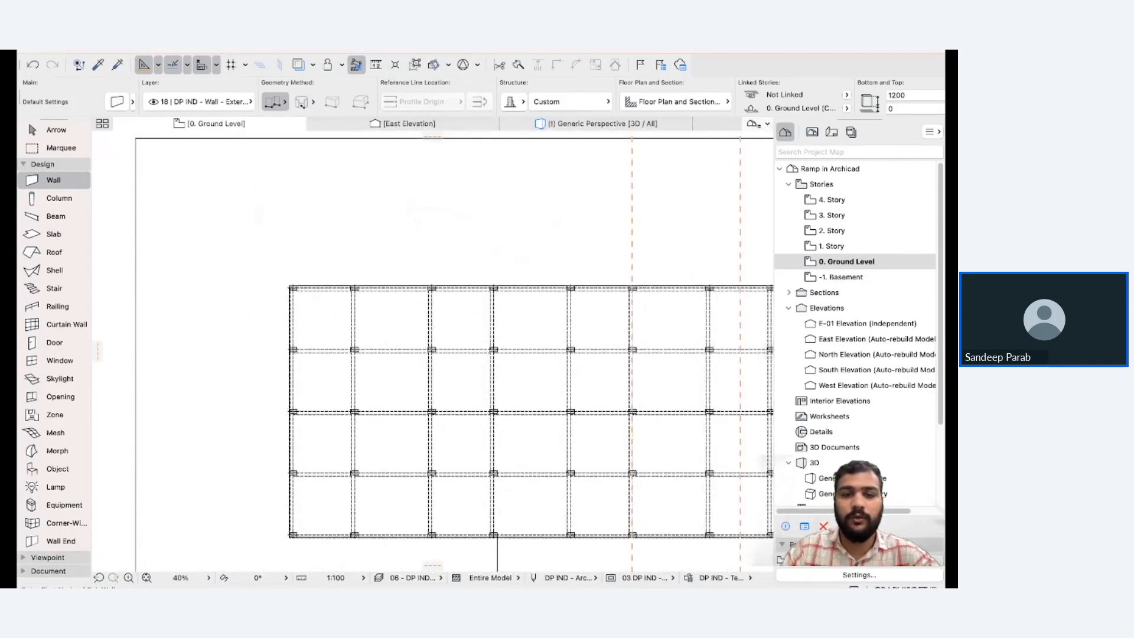
pyautogui.click(355, 288)
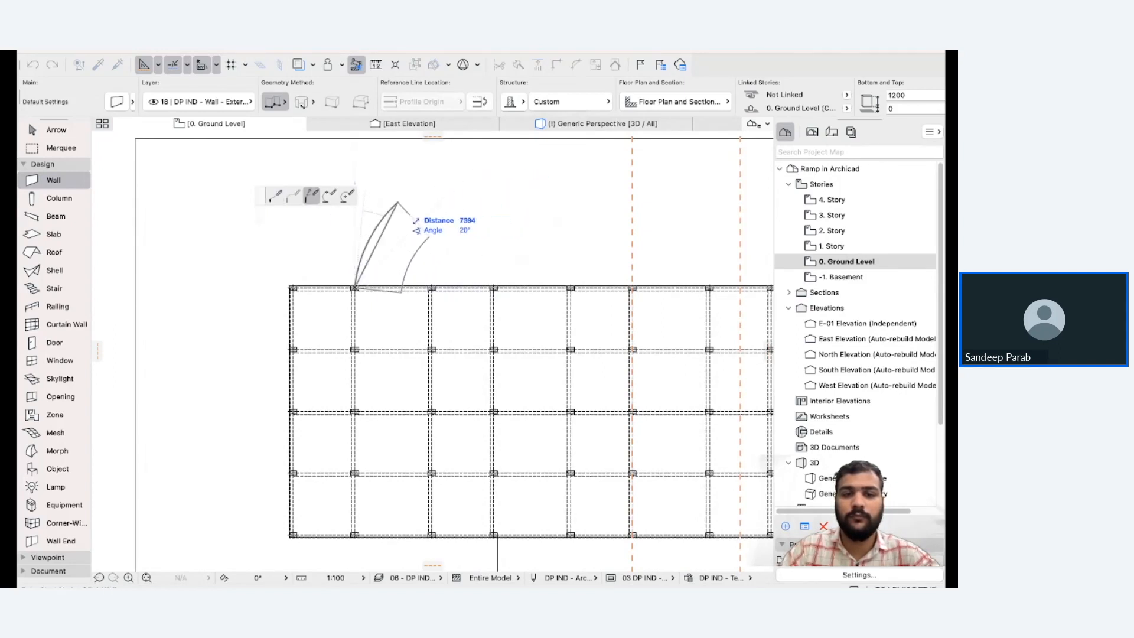
pyautogui.press('Escape')
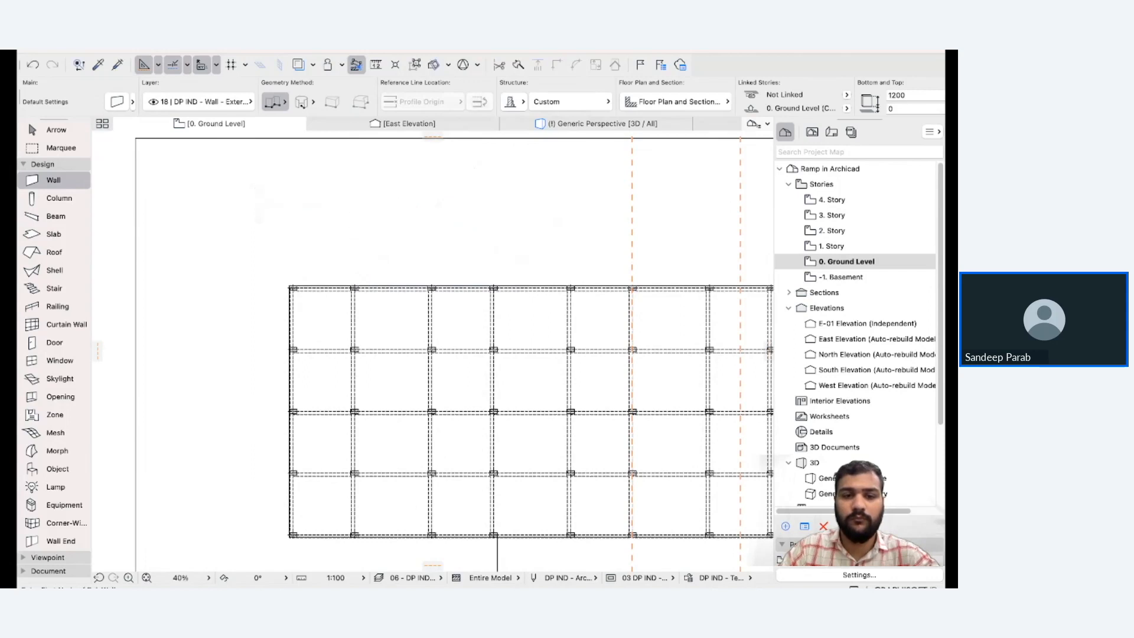
pyautogui.click(358, 288)
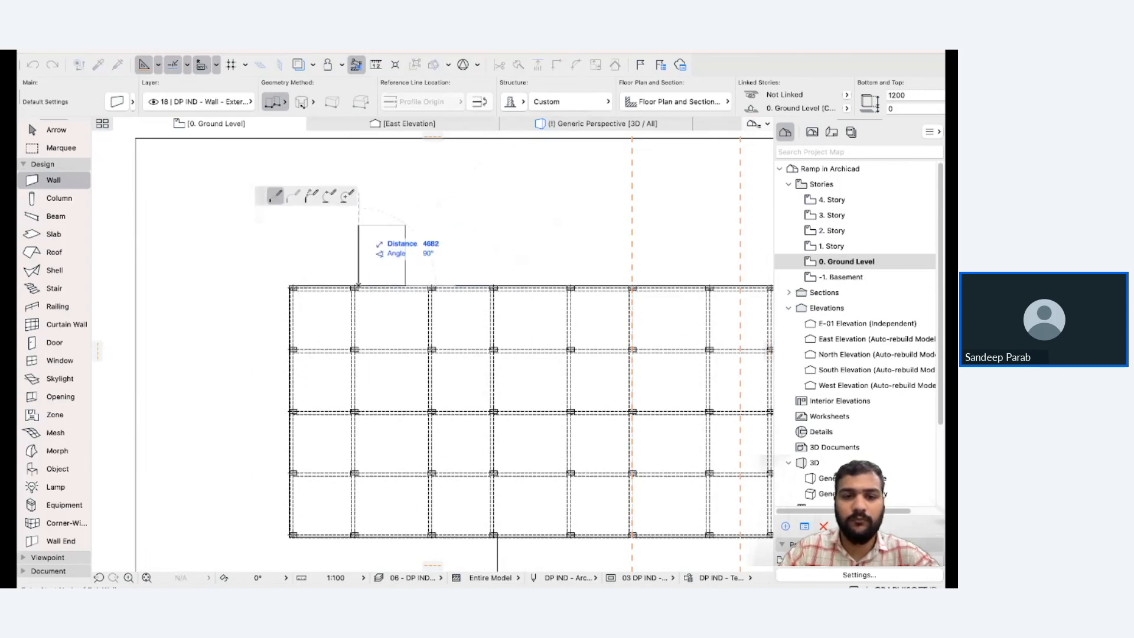
pyautogui.click(358, 225)
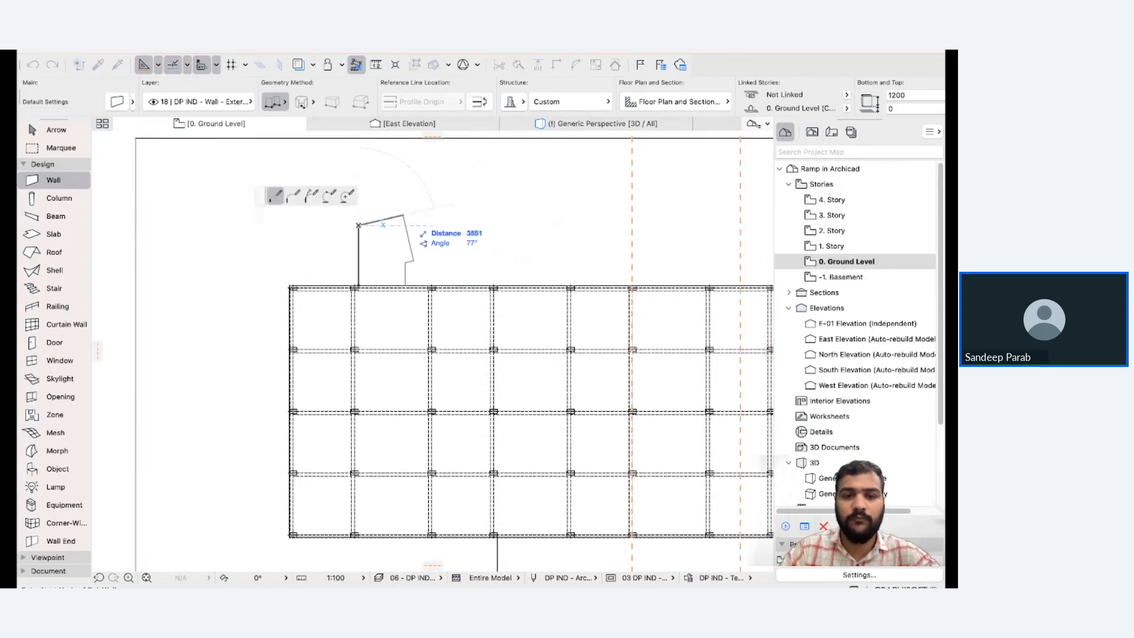
pyautogui.click(312, 196)
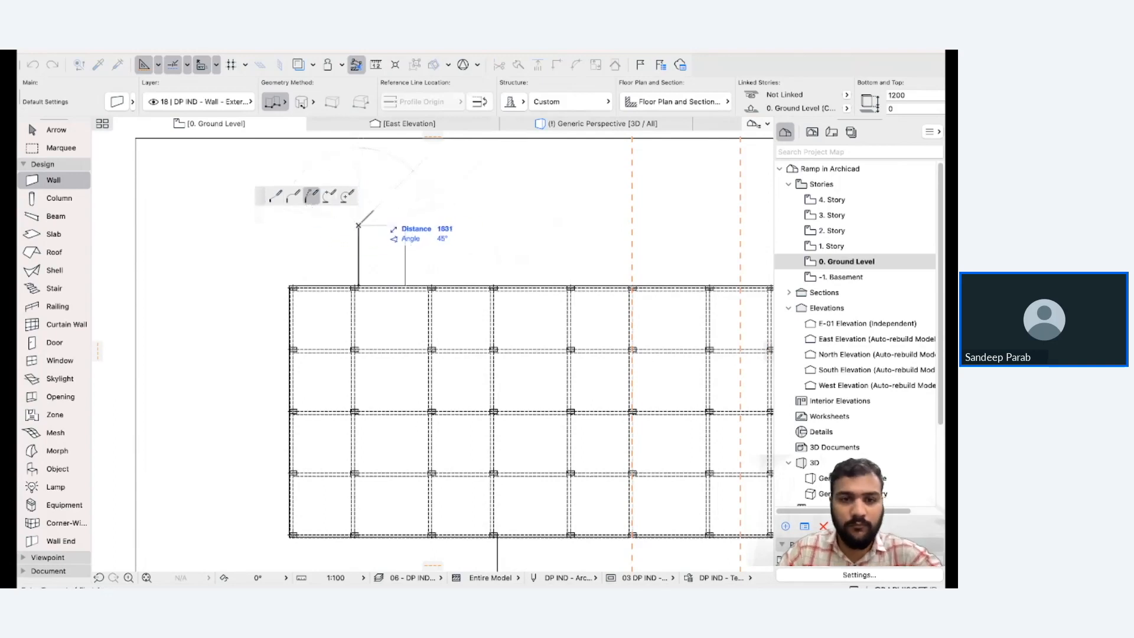
pyautogui.press('BackSpace')
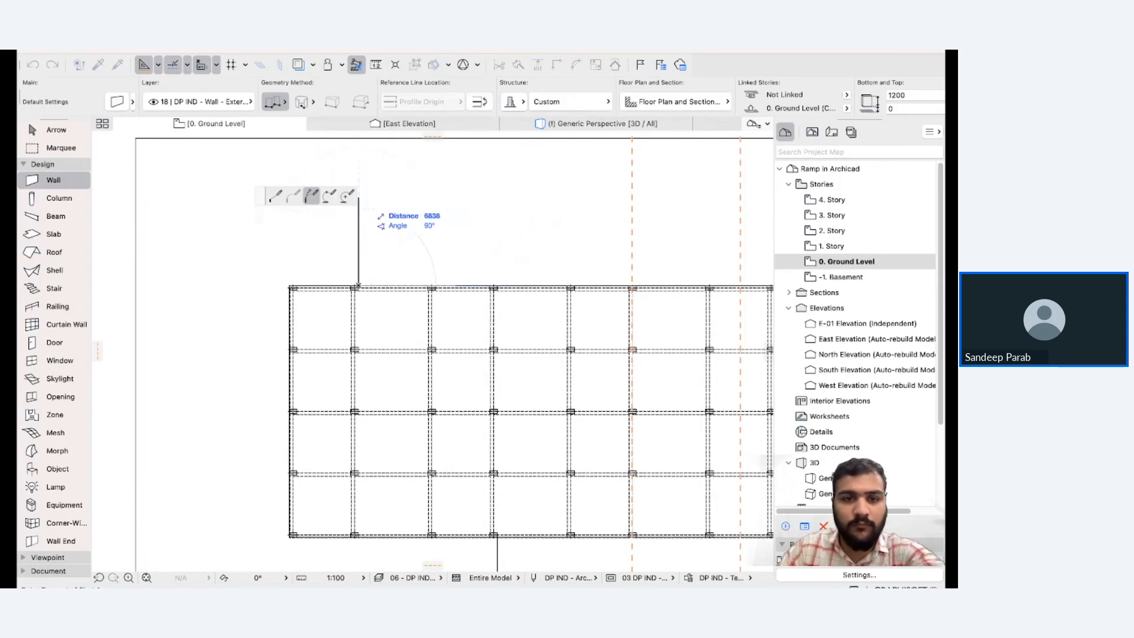
pyautogui.click(329, 197)
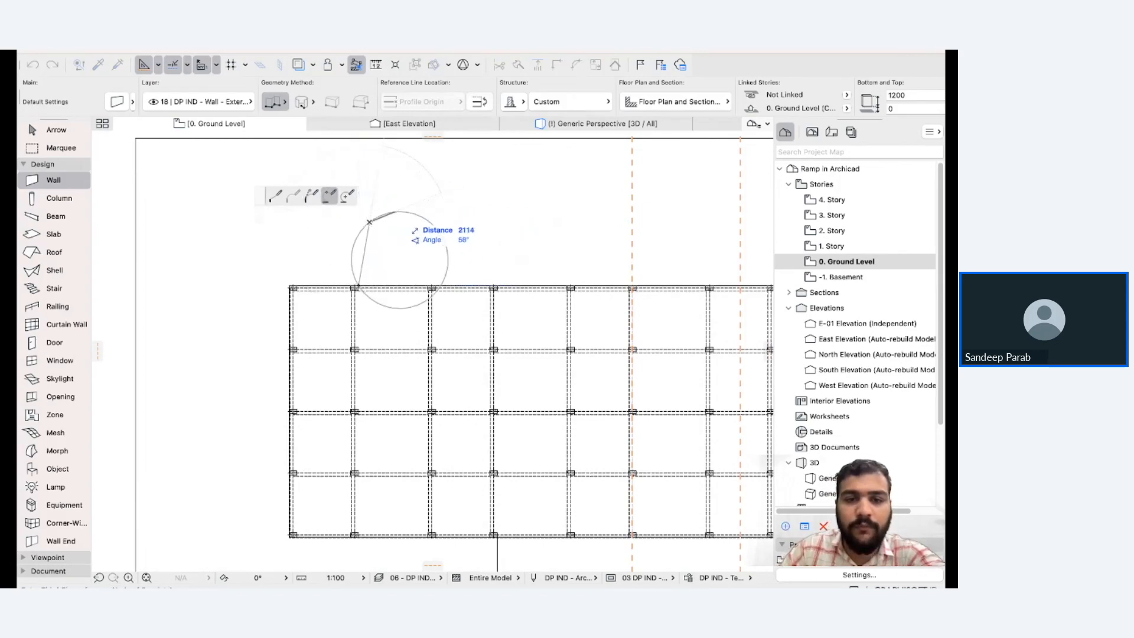
pyautogui.click(392, 200)
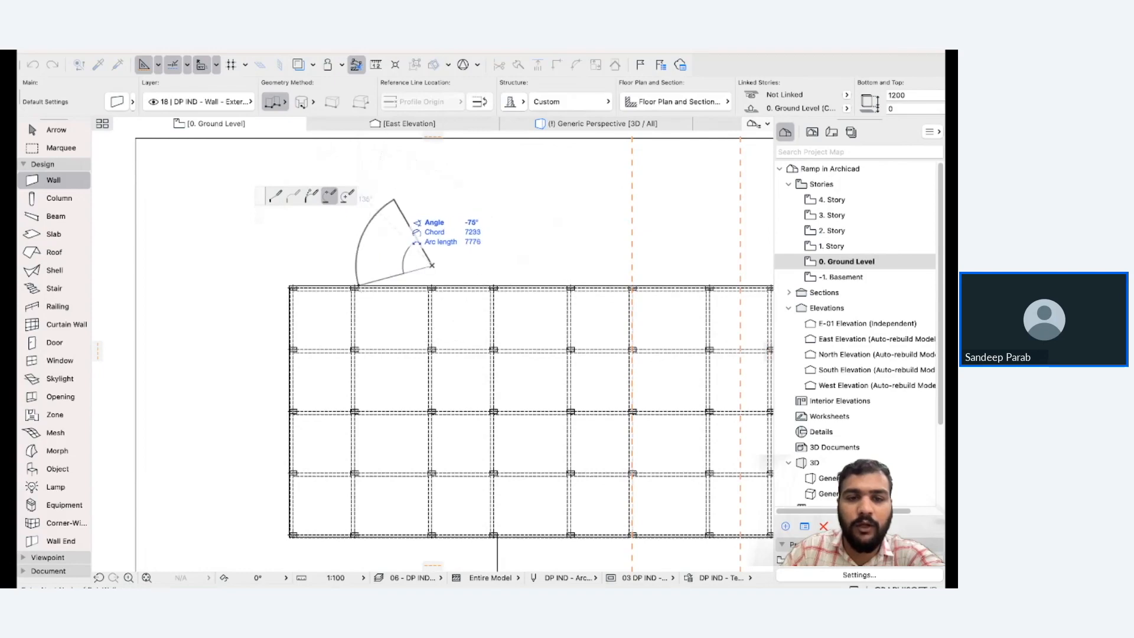
pyautogui.press('Escape')
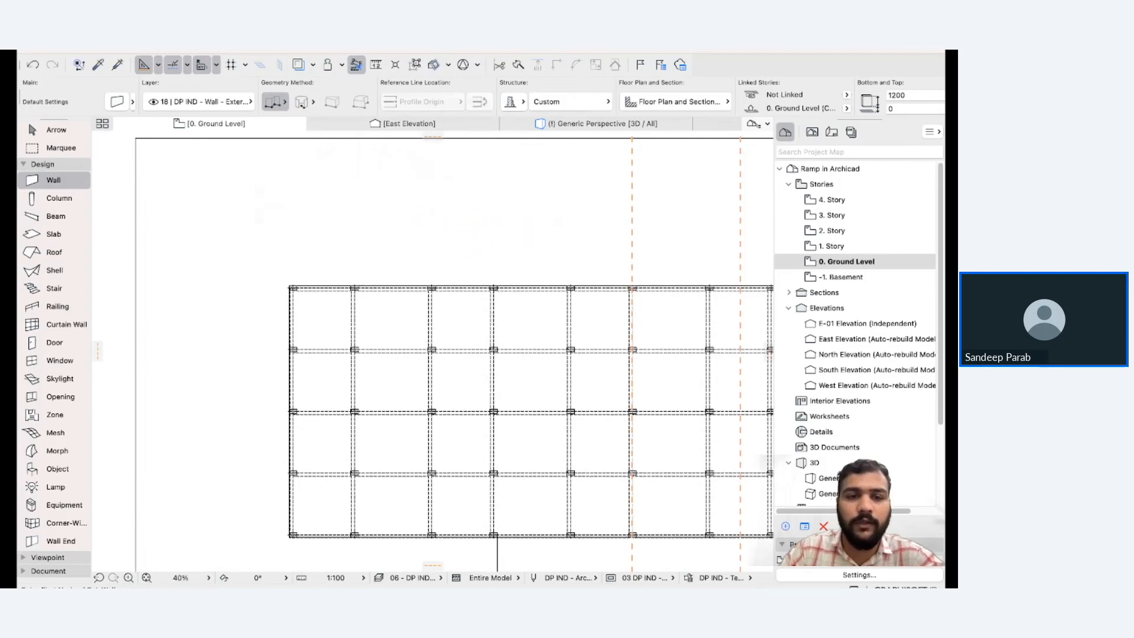
# Start a custom-profile wall chain at the second column on the building's upper edge with a quarter-circle arc curving outward.
pyautogui.scroll(3, 355, 286)
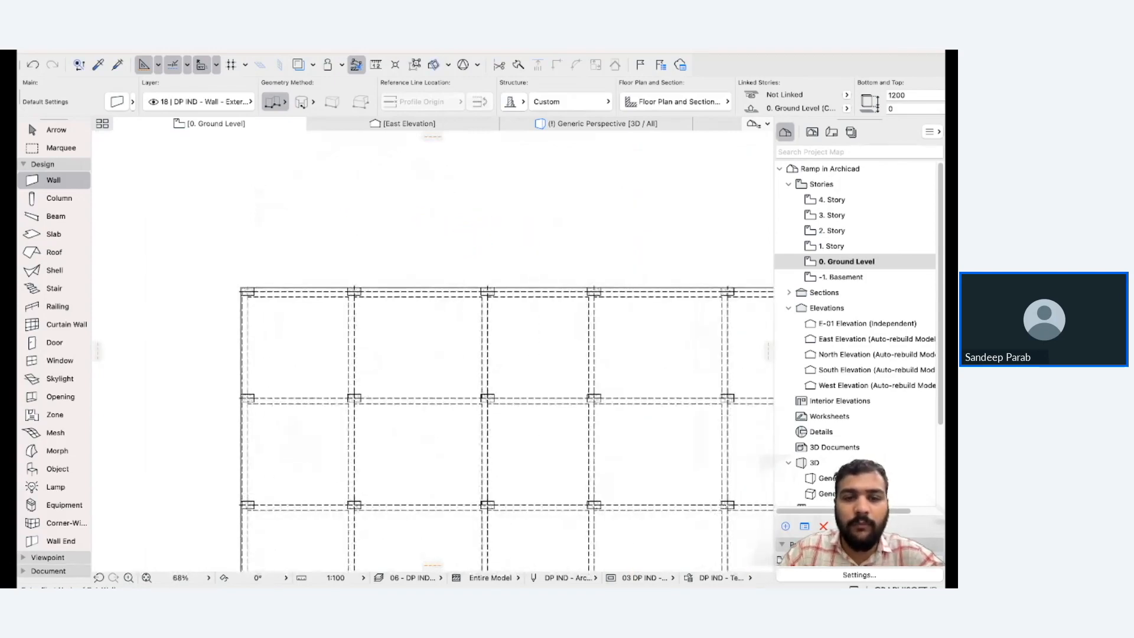
pyautogui.click(360, 288)
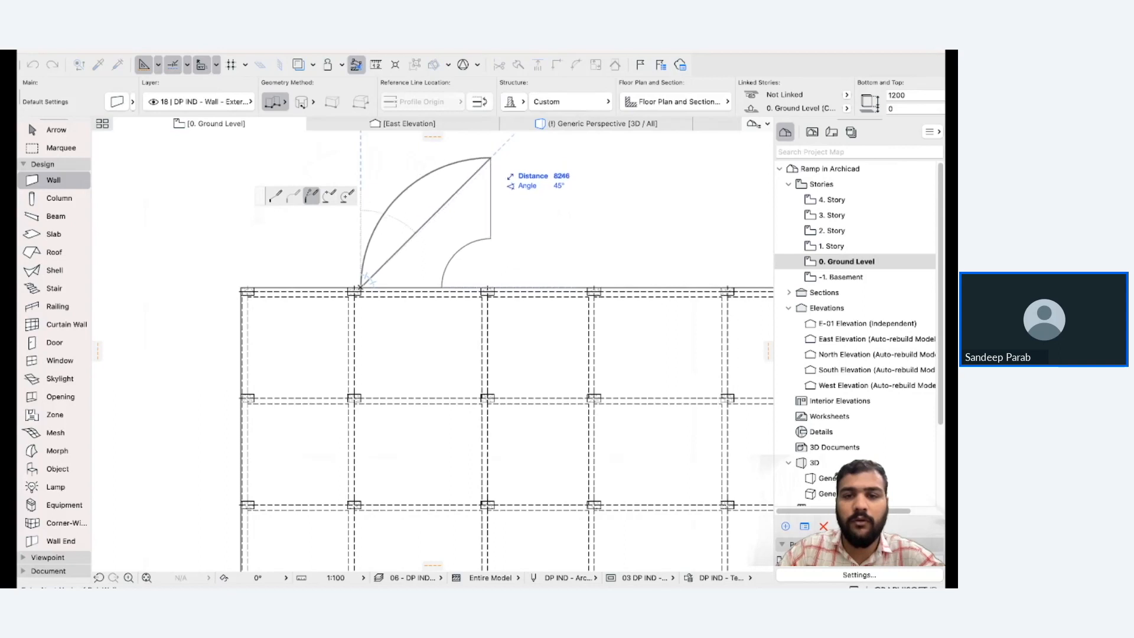
pyautogui.moveTo(489, 157); pyautogui.dragTo(434, 283, button='middle')
pyautogui.click(442, 272)
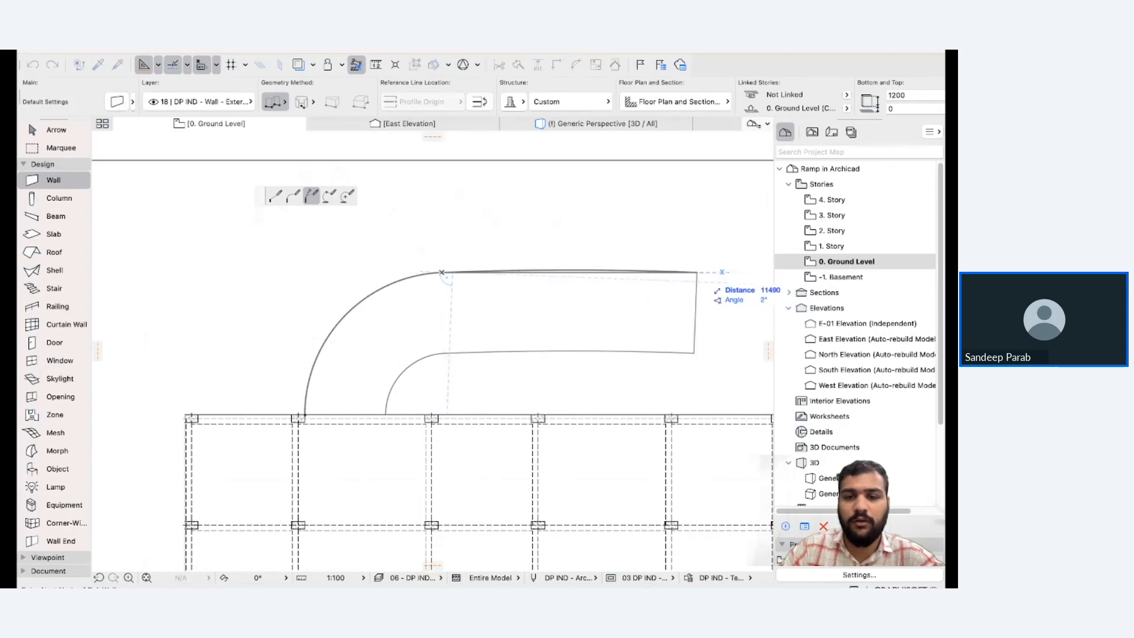
pyautogui.moveTo(709, 283); pyautogui.dragTo(559, 240, button='middle')
pyautogui.click(628, 231)
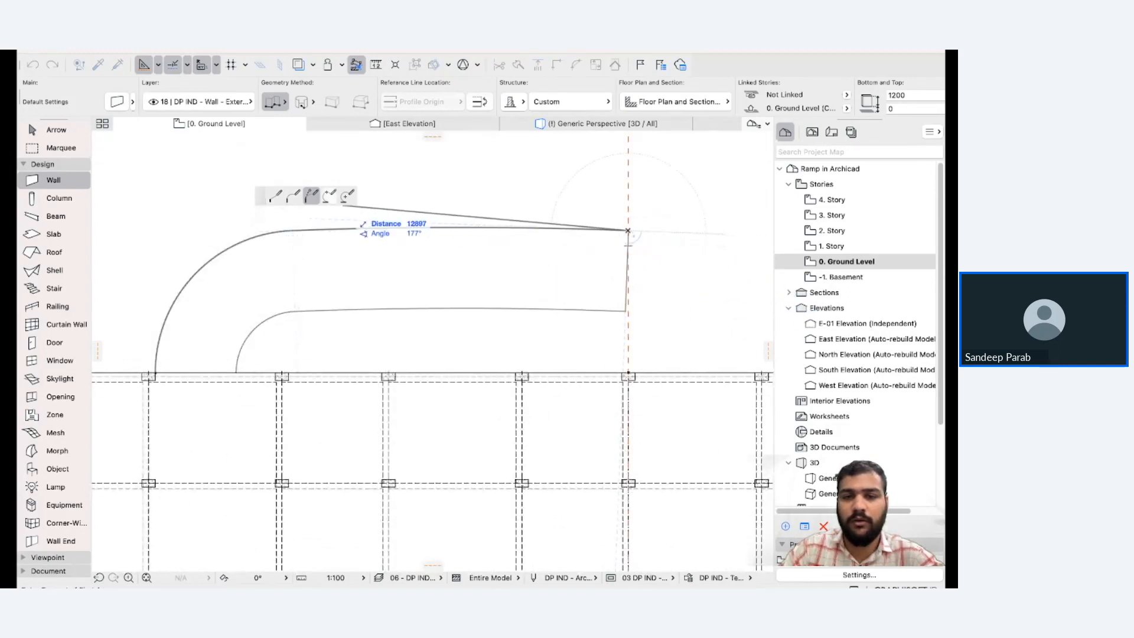
pyautogui.click(311, 195)
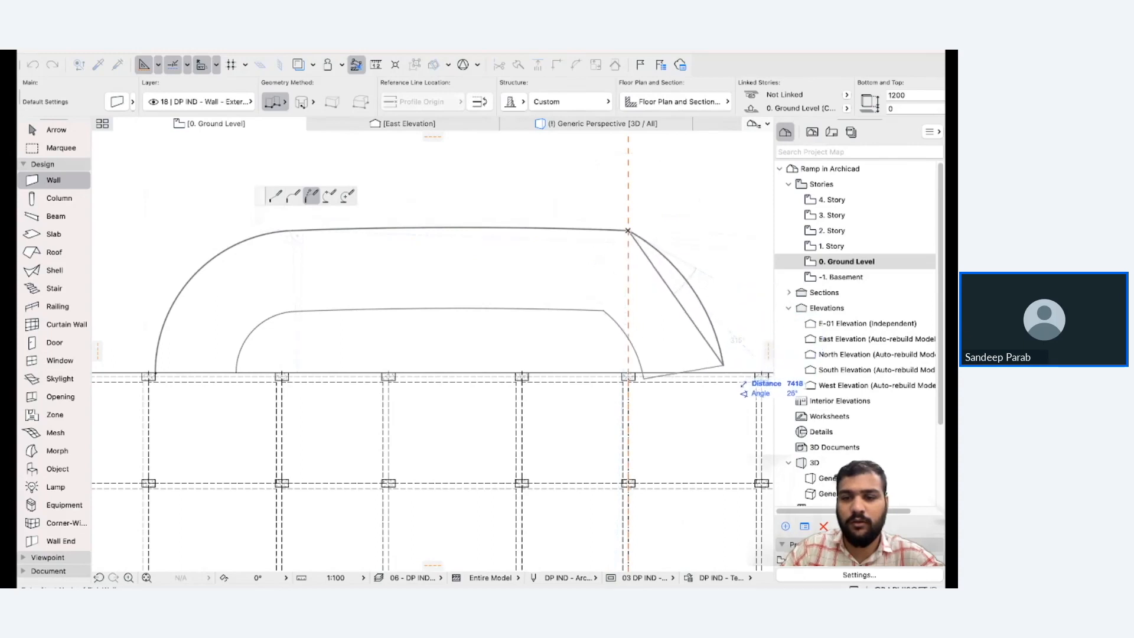
pyautogui.press('BackSpace')
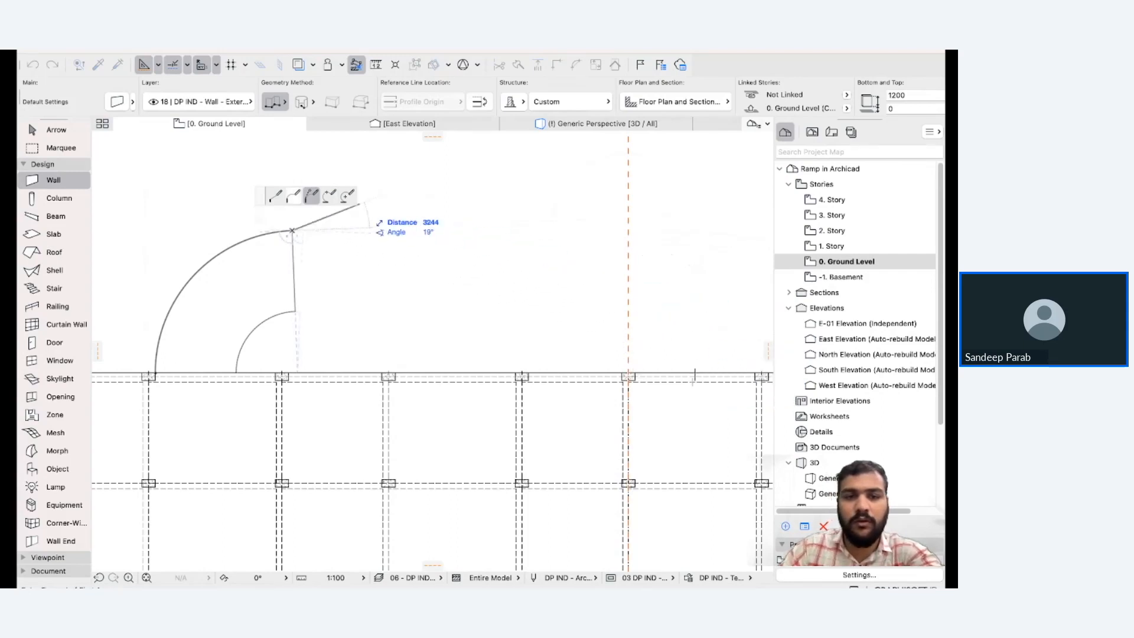
# Extend the wall with two tangential arcs, ending on the building's upper edge just before the seventh column.
pyautogui.click(293, 196)
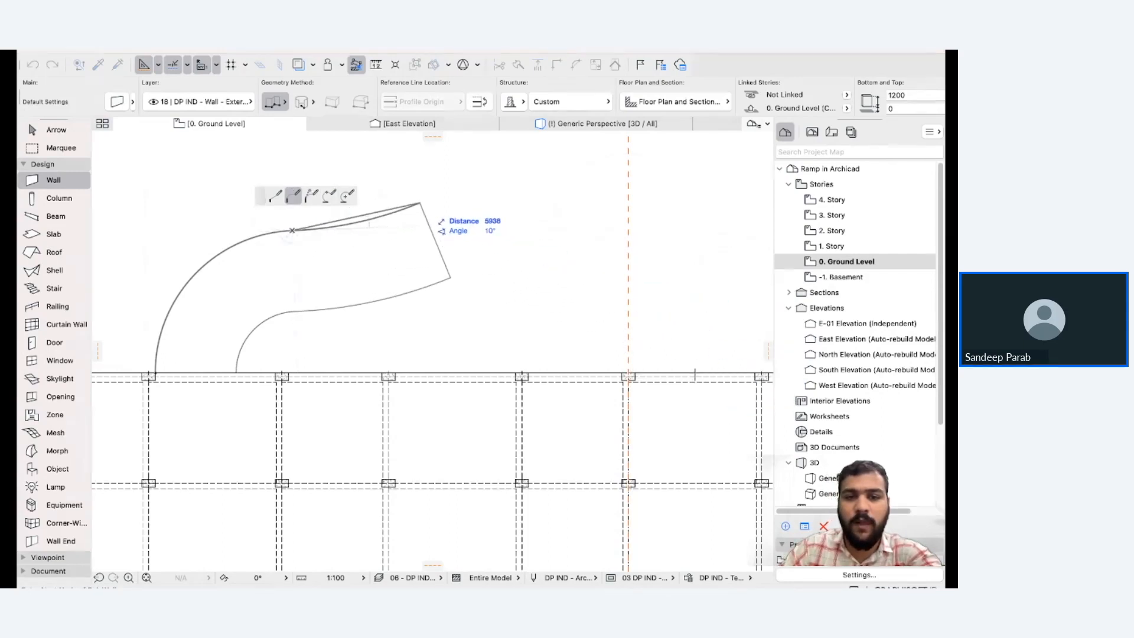
pyautogui.click(451, 190)
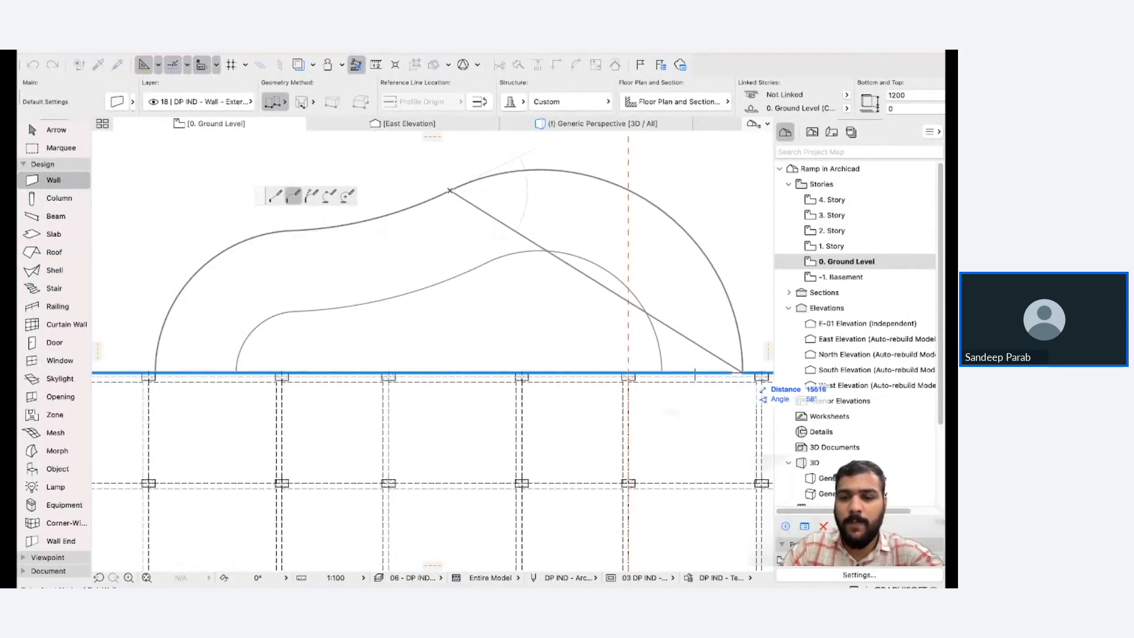
pyautogui.doubleClick(743, 373)
pyautogui.press('Escape')
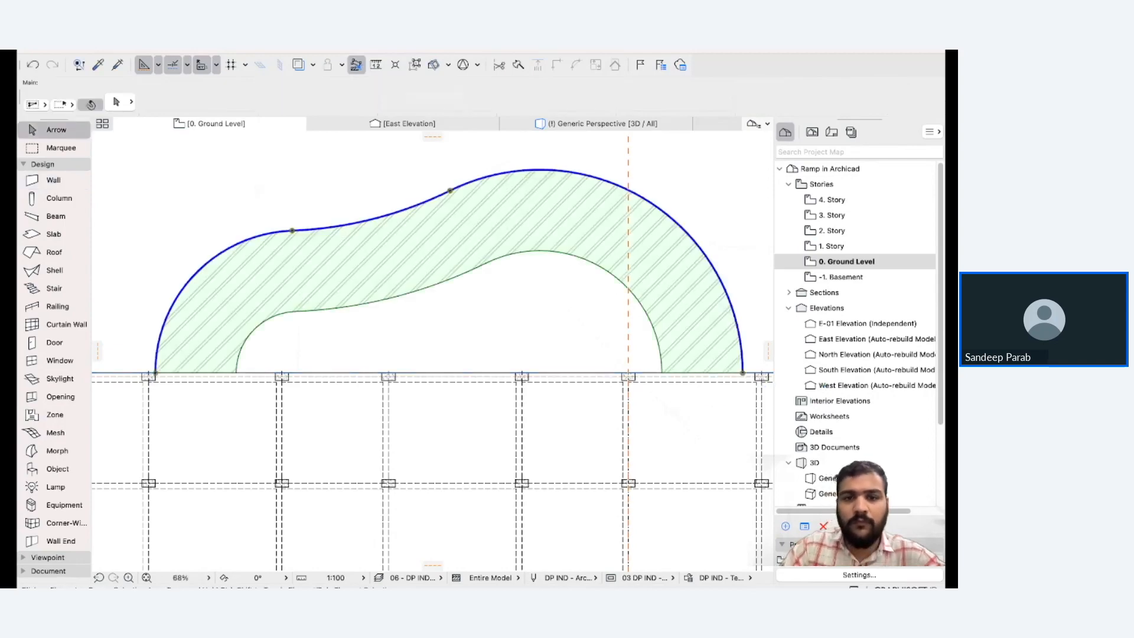
pyautogui.press('super+a')
pyautogui.scroll(-5, 504, 264)
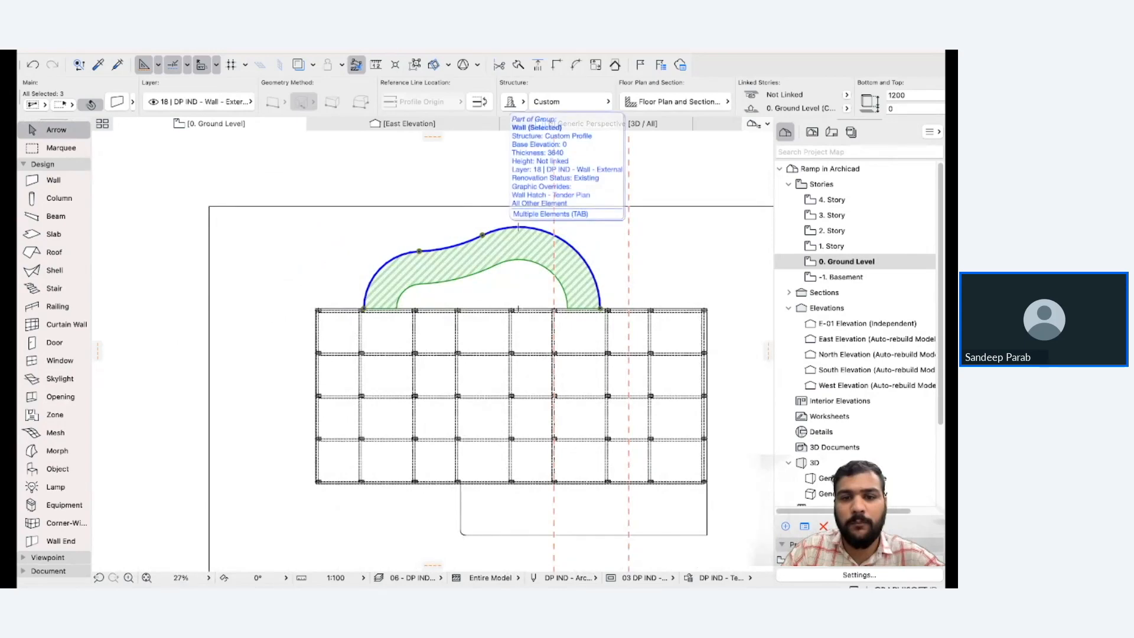
pyautogui.press('Escape')
pyautogui.scroll(4, 525, 268)
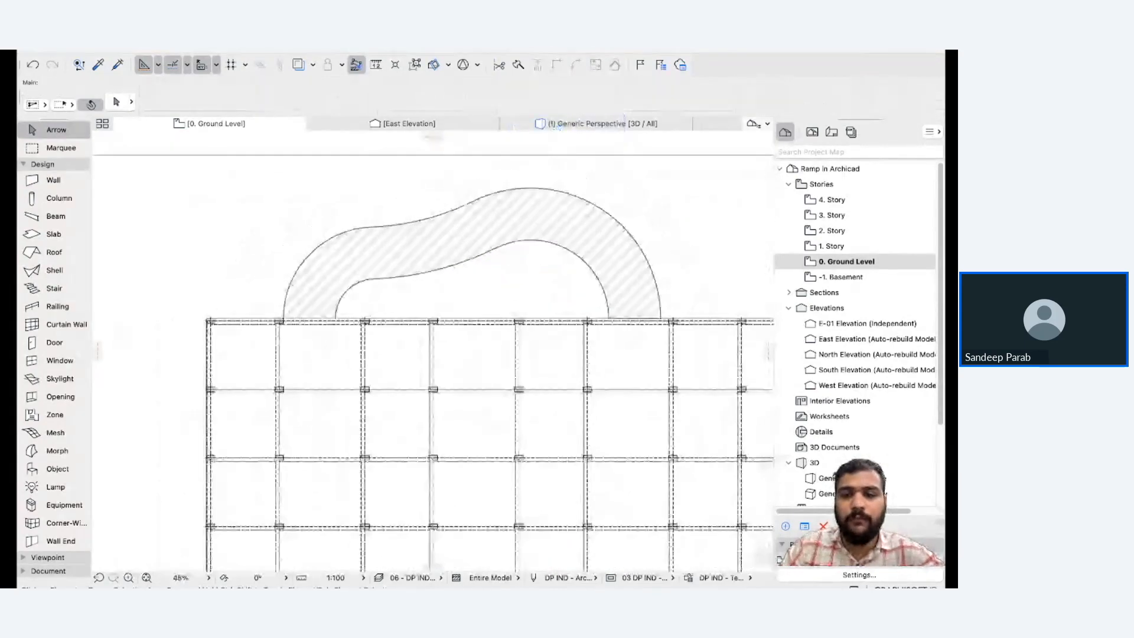
pyautogui.hscroll(1, 494, 378)
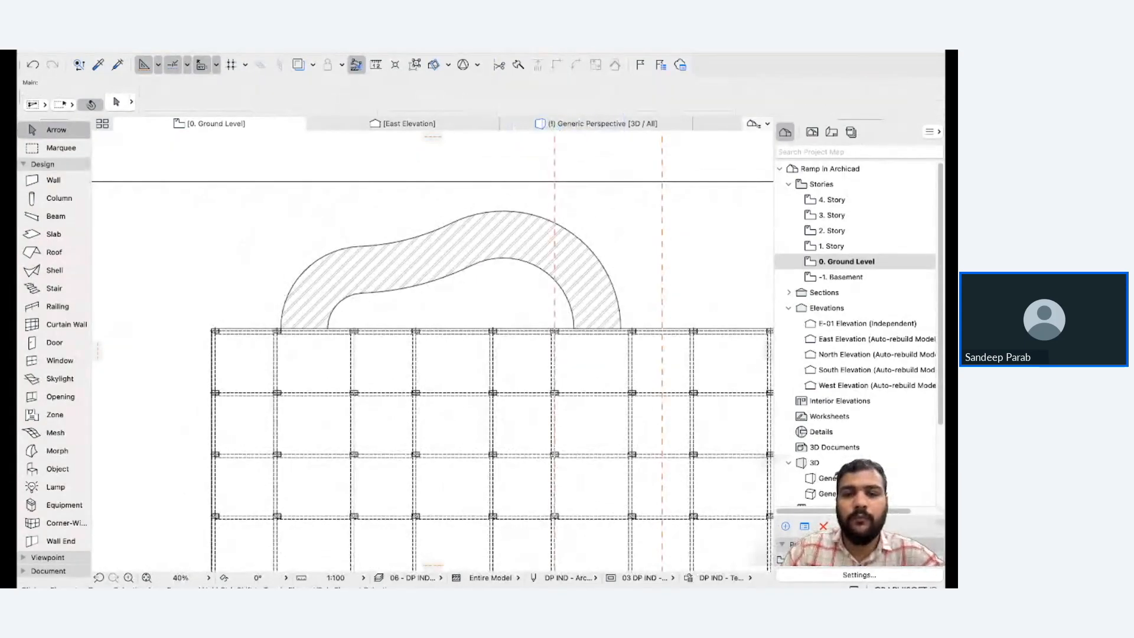
pyautogui.hscroll(2, 520, 248)
pyautogui.scroll(-1, 520, 248)
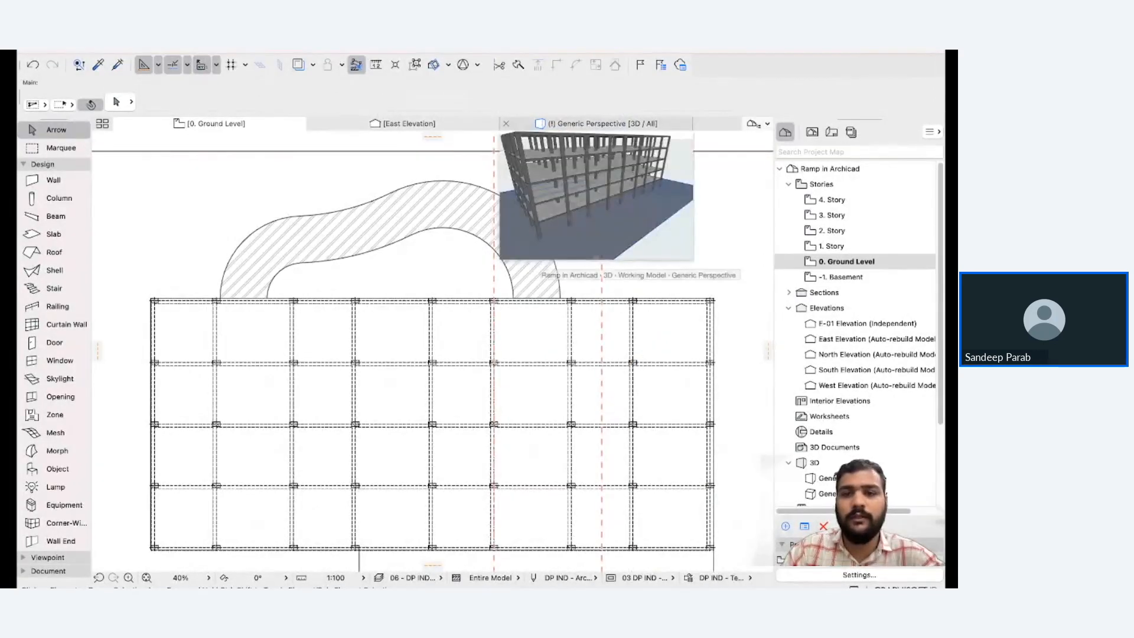
# Select the curved wall group in the 3D perspective and assign it the Ramp profile.
pyautogui.click(603, 123)
pyautogui.keyDown('shift'); pyautogui.moveTo(673, 461); pyautogui.dragTo(437, 366, button='middle'); pyautogui.keyUp('shift')
pyautogui.click(434, 359)
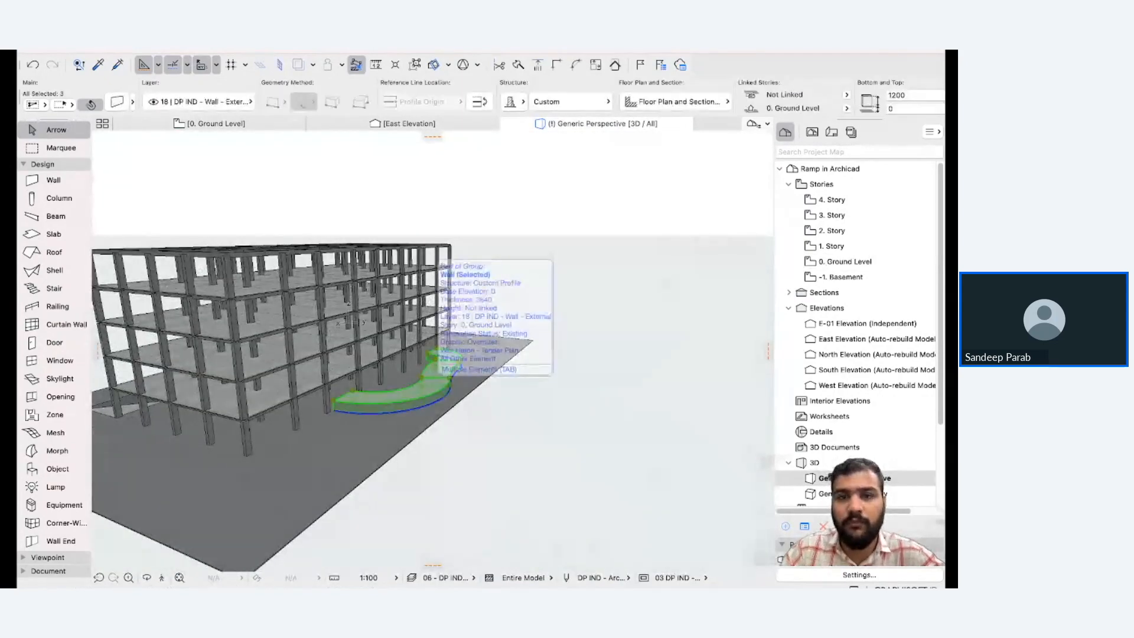
pyautogui.click(570, 101)
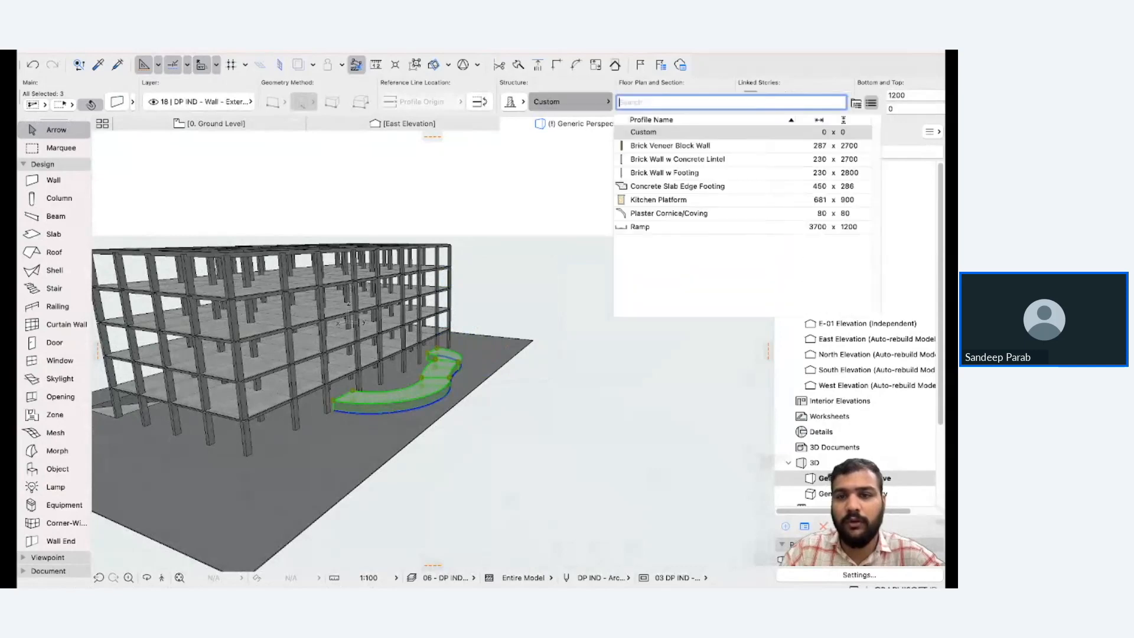
pyautogui.click(644, 227)
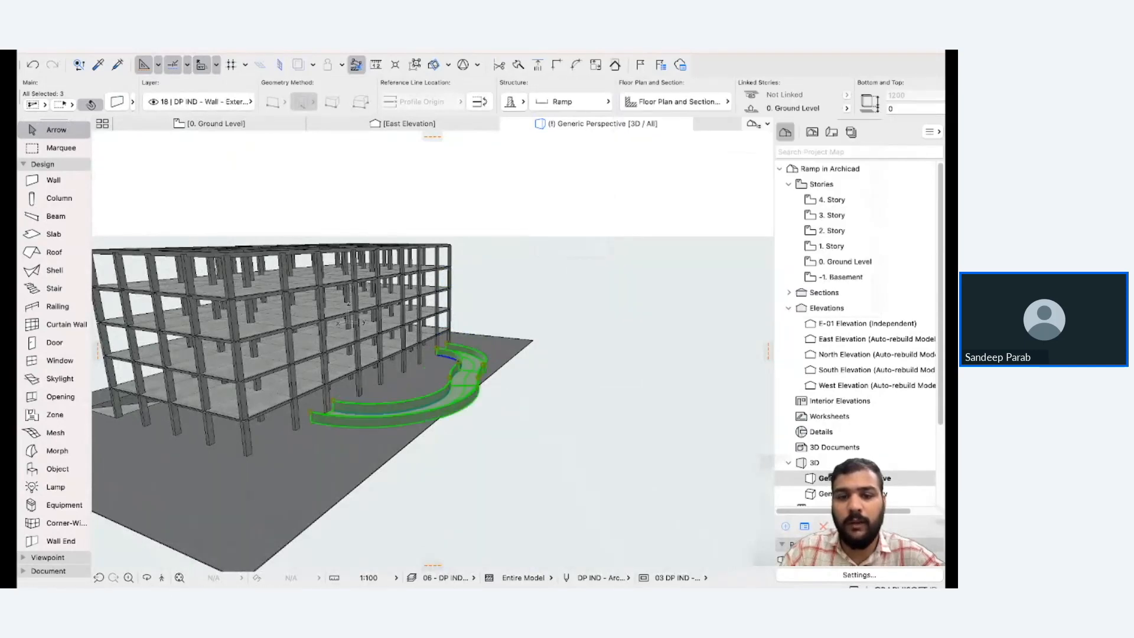
pyautogui.keyDown('shift'); pyautogui.moveTo(425, 355); pyautogui.dragTo(433, 450, button='middle'); pyautogui.keyUp('shift')
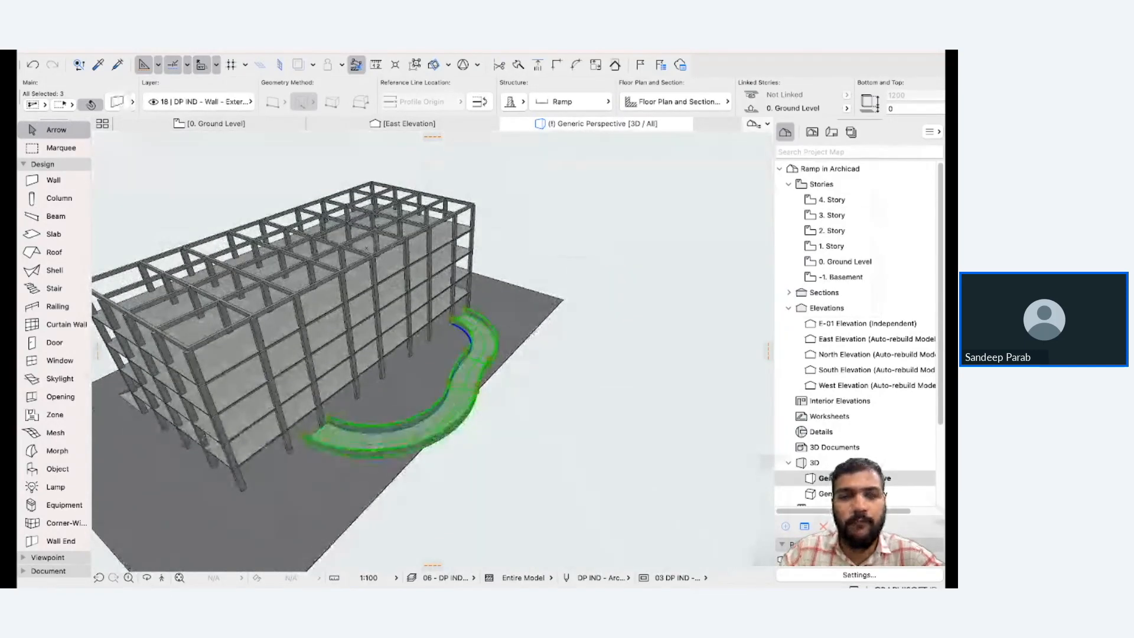
# Delete the curved Ramp wall group from the Ground Level floor plan.
pyautogui.click(210, 124)
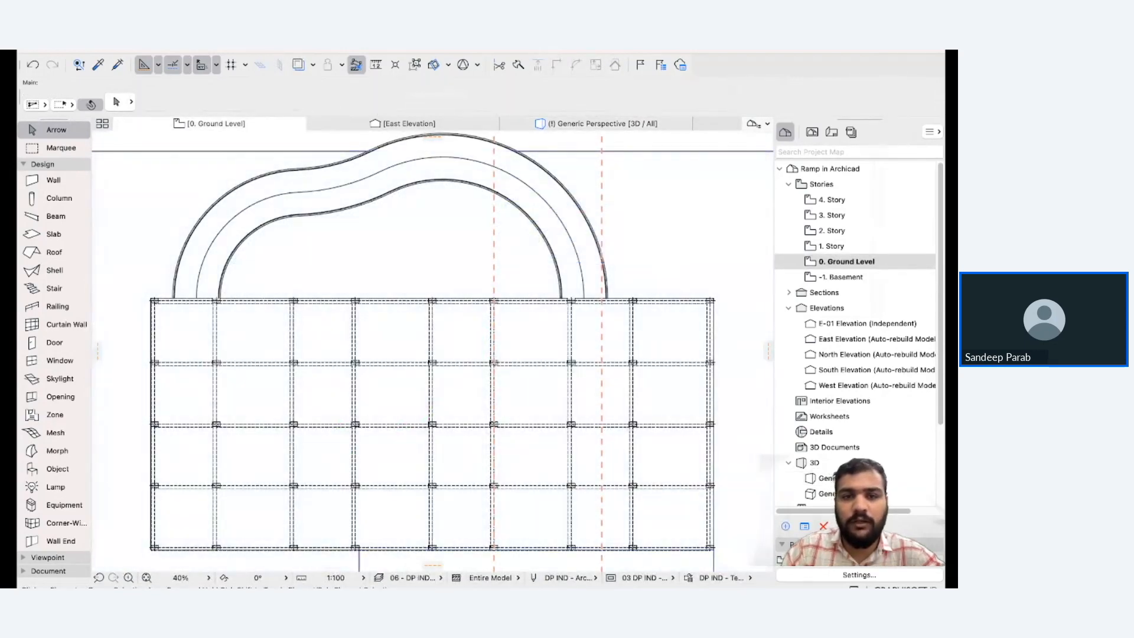
pyautogui.click(400, 150)
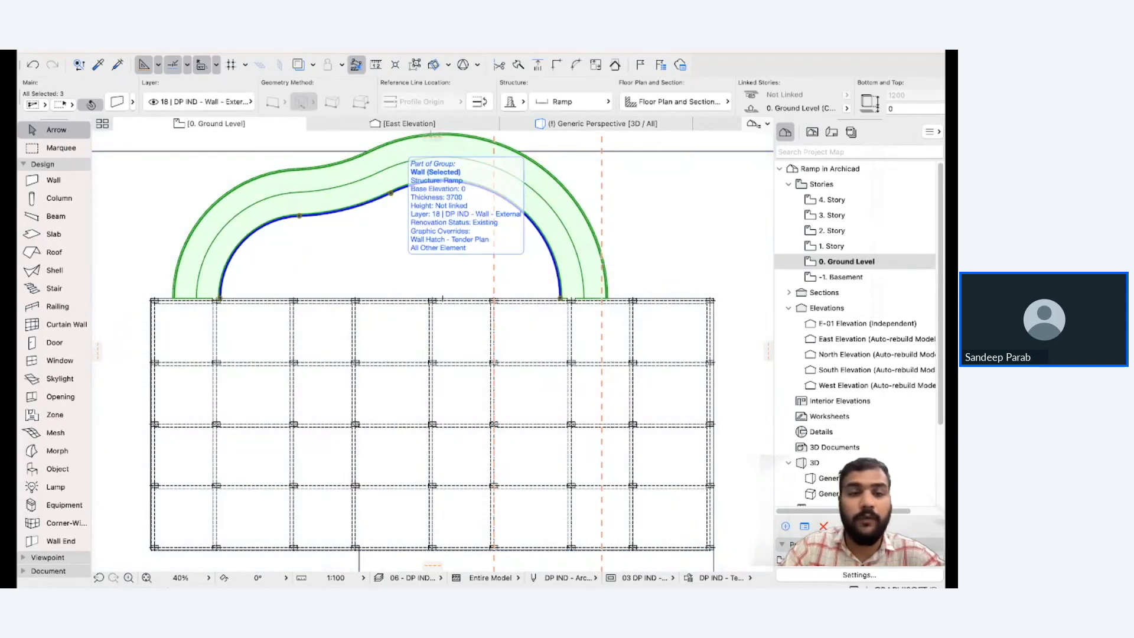
pyautogui.press('Delete')
# Activate the Wall tool and set its complex profile to Ramp.
pyautogui.press('w')
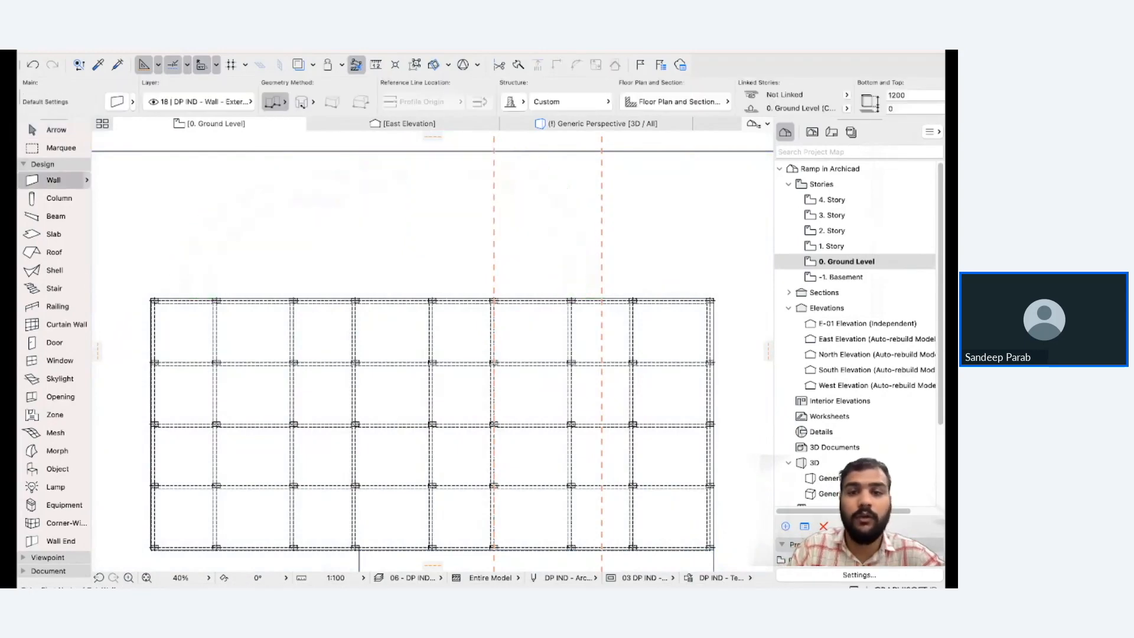
pyautogui.click(571, 102)
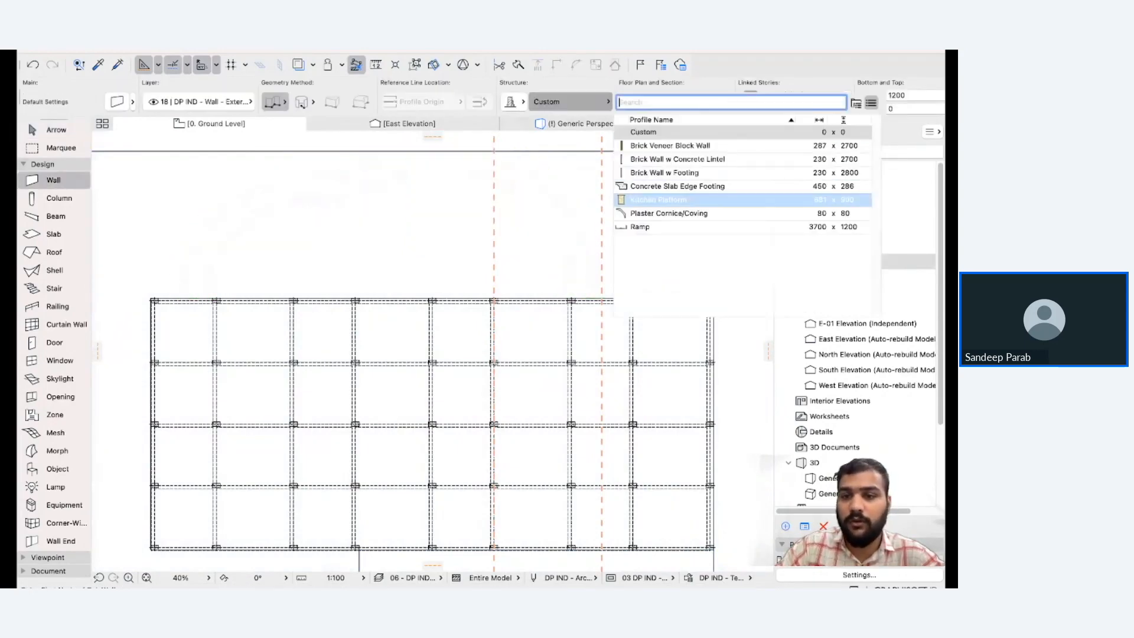
pyautogui.click(650, 227)
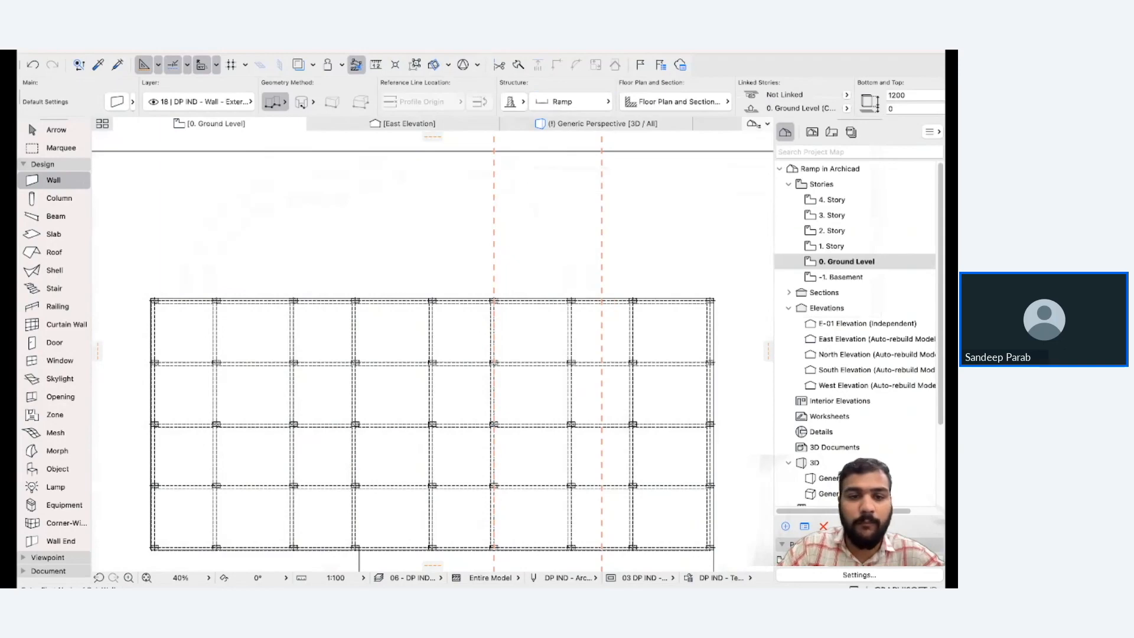
pyautogui.click(290, 300)
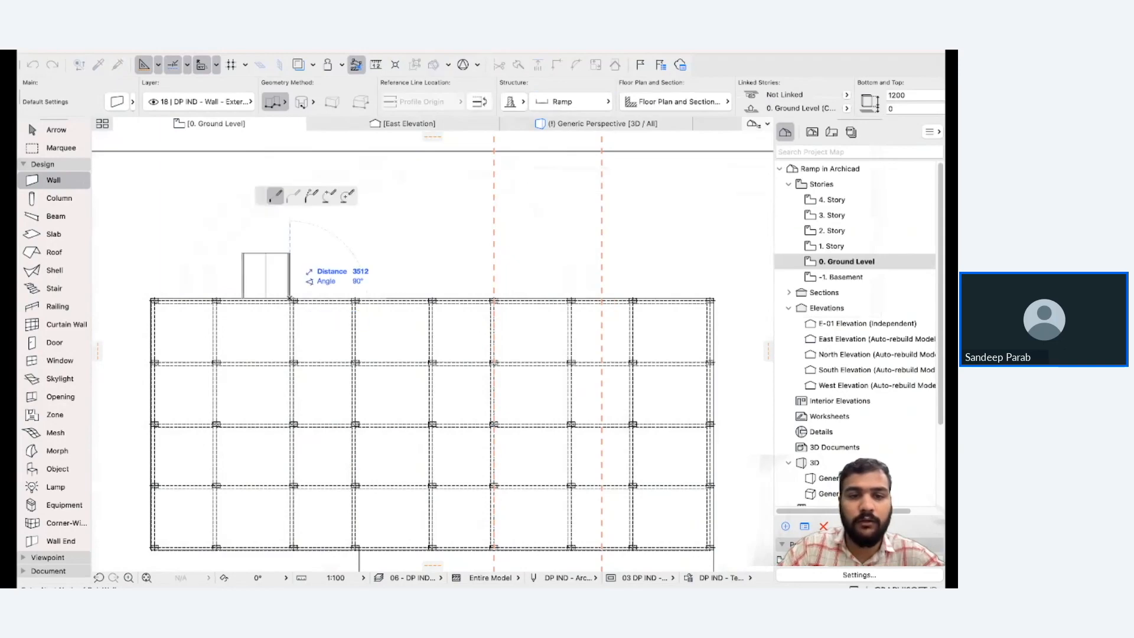
pyautogui.click(312, 196)
pyautogui.click(291, 241)
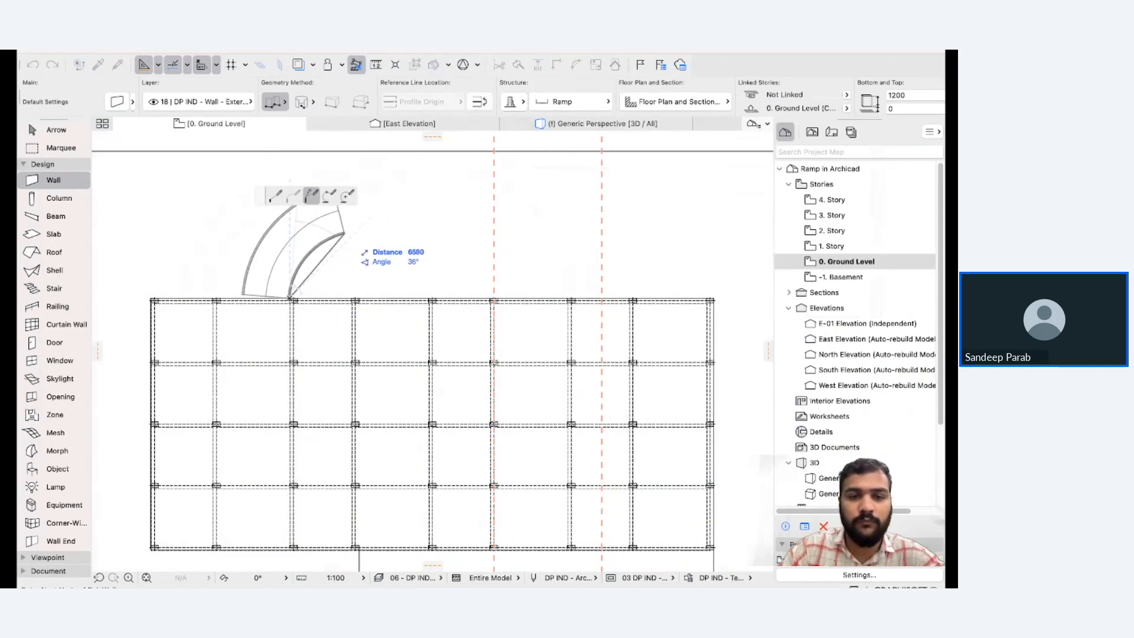
pyautogui.press('Escape')
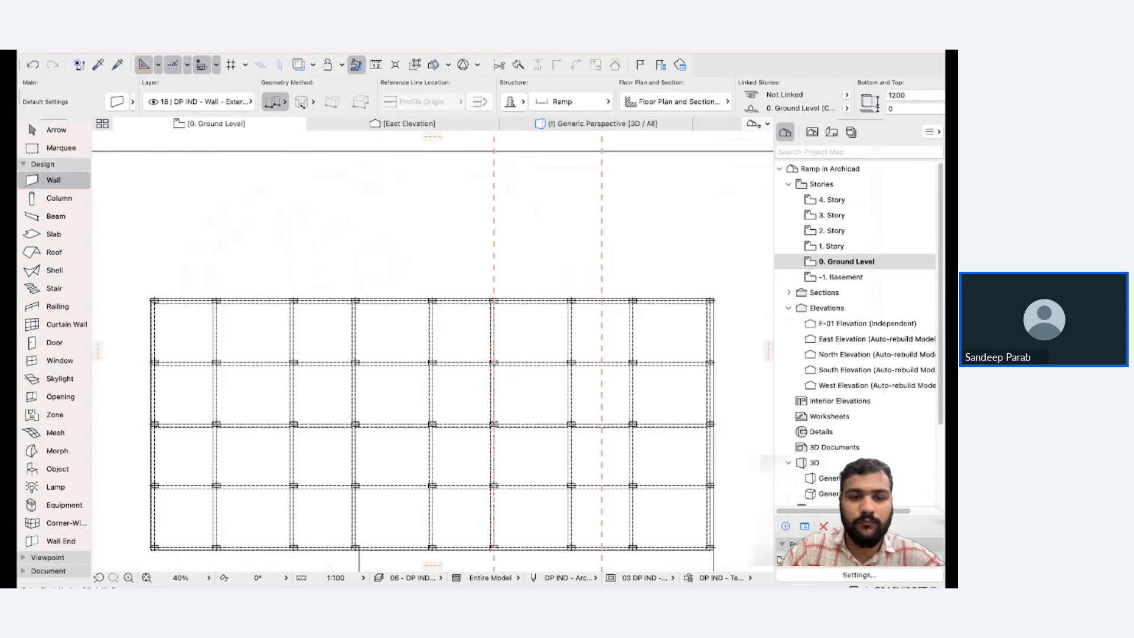
# Start a Ramp profile wall at the third column on the building's upper edge and draw its first tangential arc outward.
pyautogui.click(290, 300)
pyautogui.click(289, 261)
pyautogui.press('BackSpace')
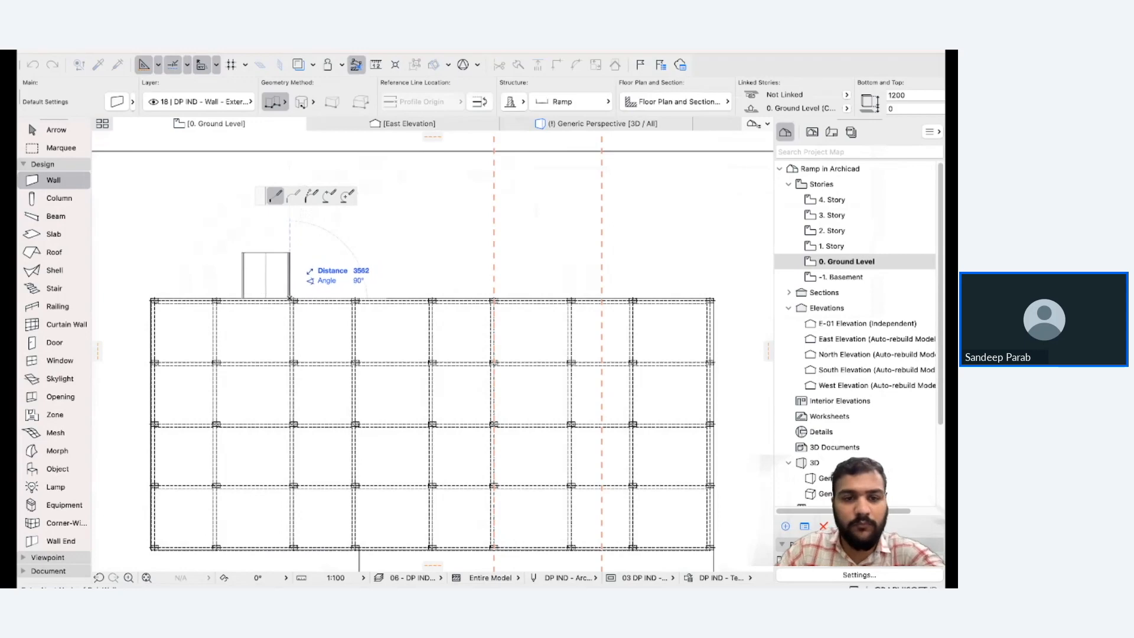
pyautogui.click(312, 196)
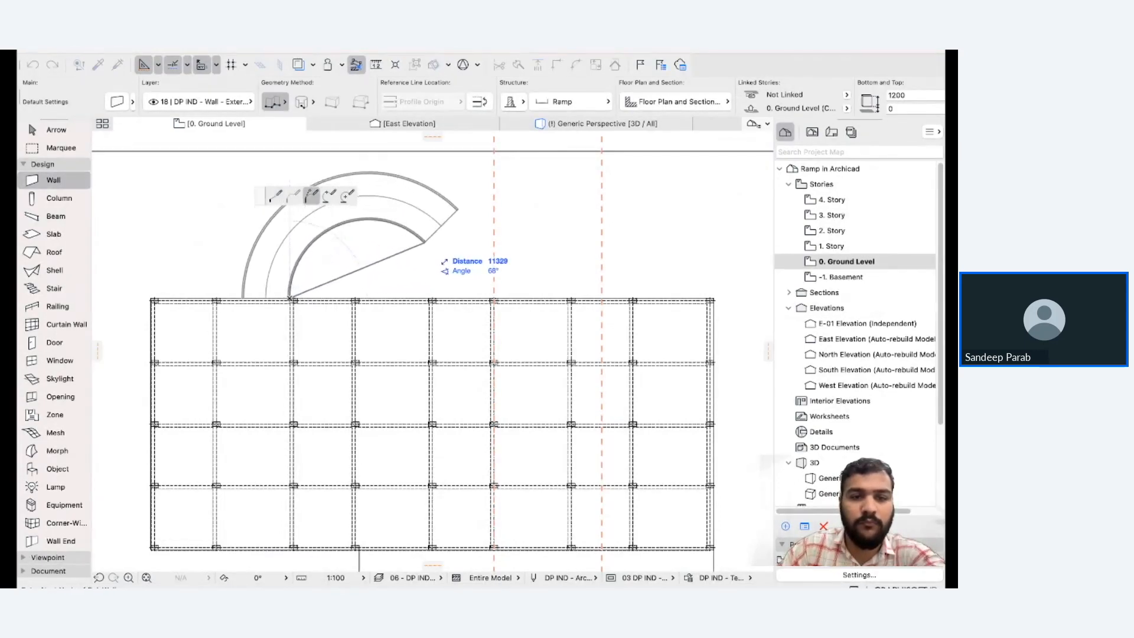
pyautogui.click(350, 236)
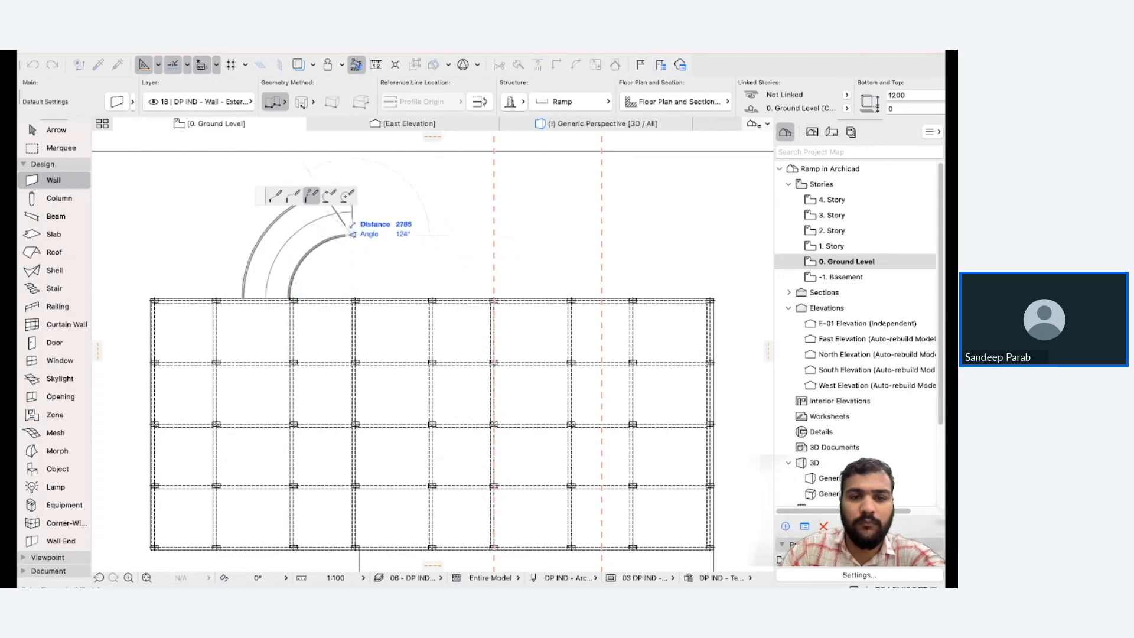
# Extend the wall with a straight segment and a tangential arc, ending on the building's upper edge between the seventh and eighth columns.
pyautogui.click(293, 196)
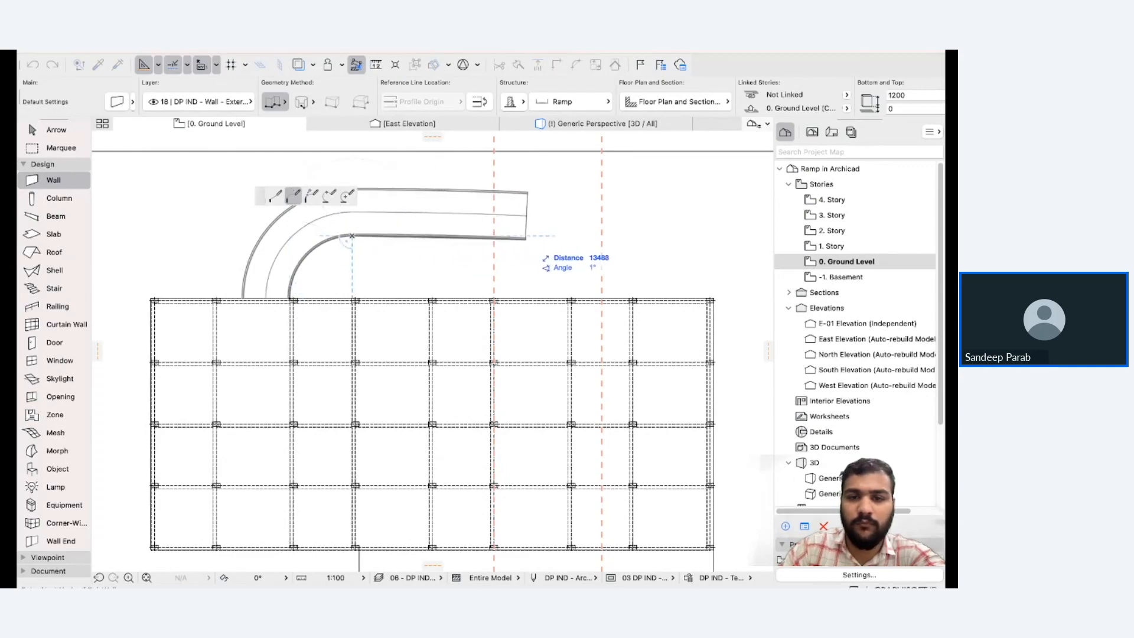
pyautogui.click(538, 236)
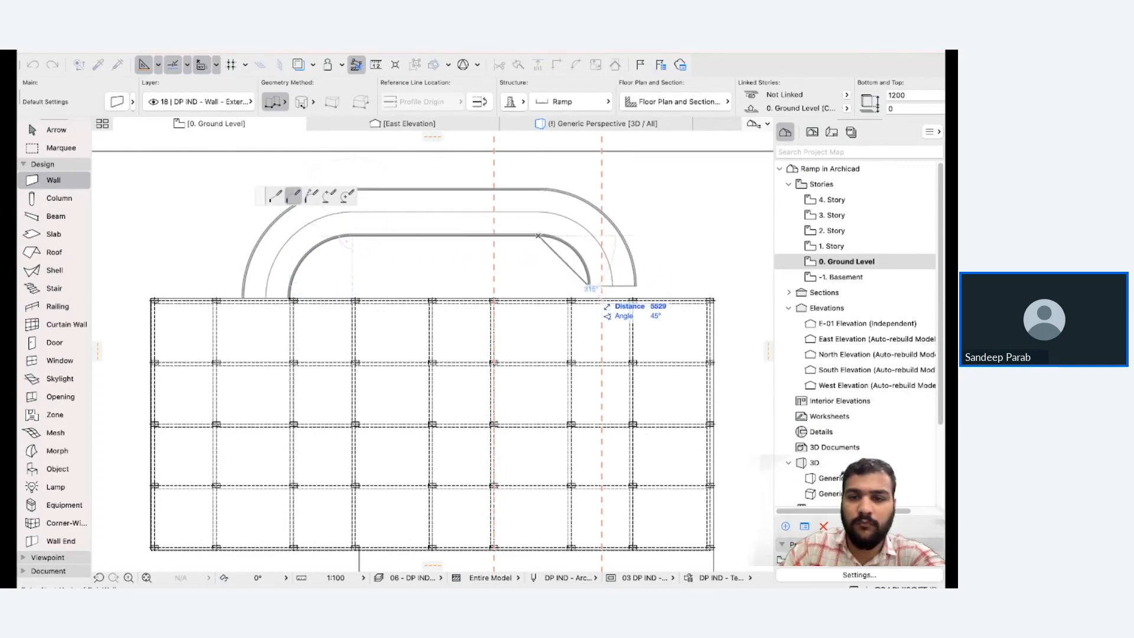
pyautogui.press('BackSpace')
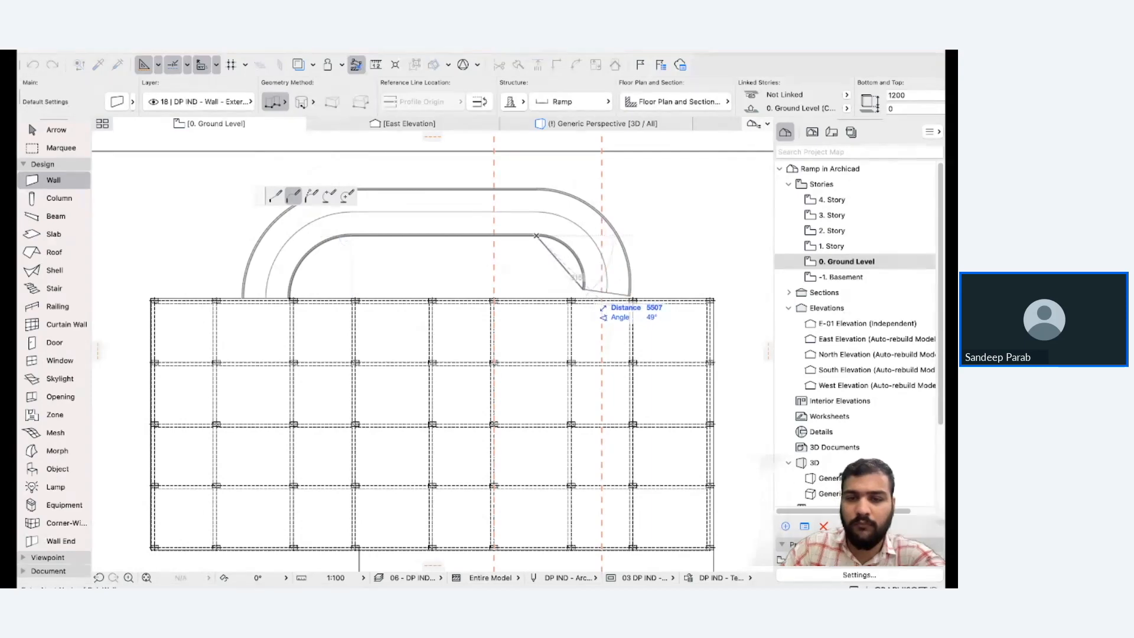
pyautogui.press('BackSpace')
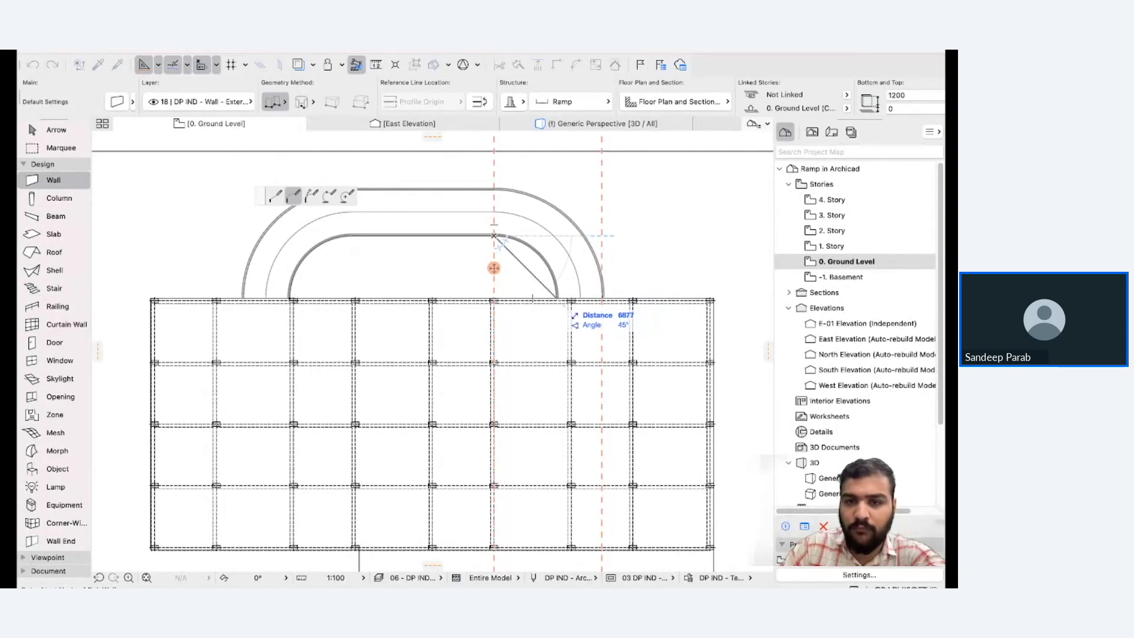
pyautogui.press('BackSpace')
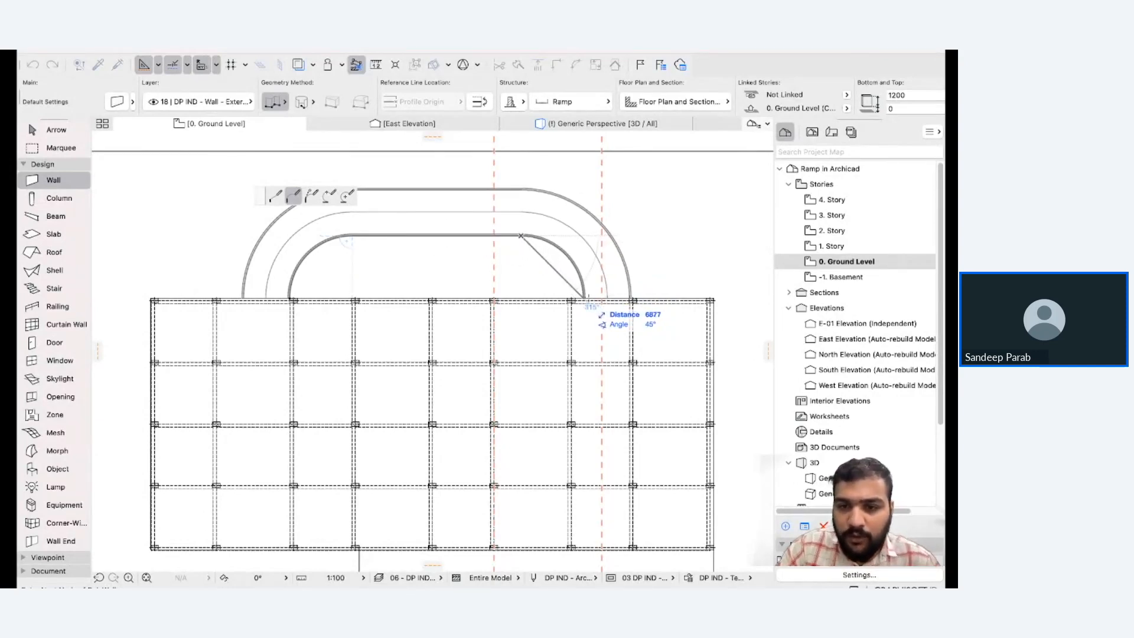
pyautogui.click(587, 298)
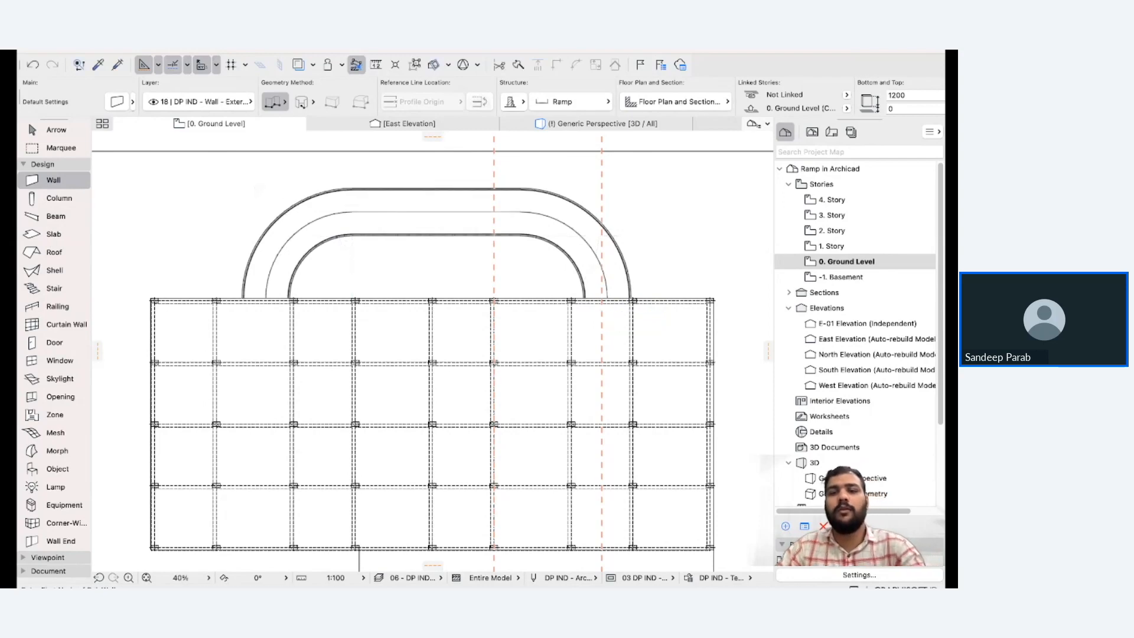
pyautogui.press('Escape')
# Try to move the curved wall group slightly from its inner start corner at the third column, and undo the move.
pyautogui.click(244, 290)
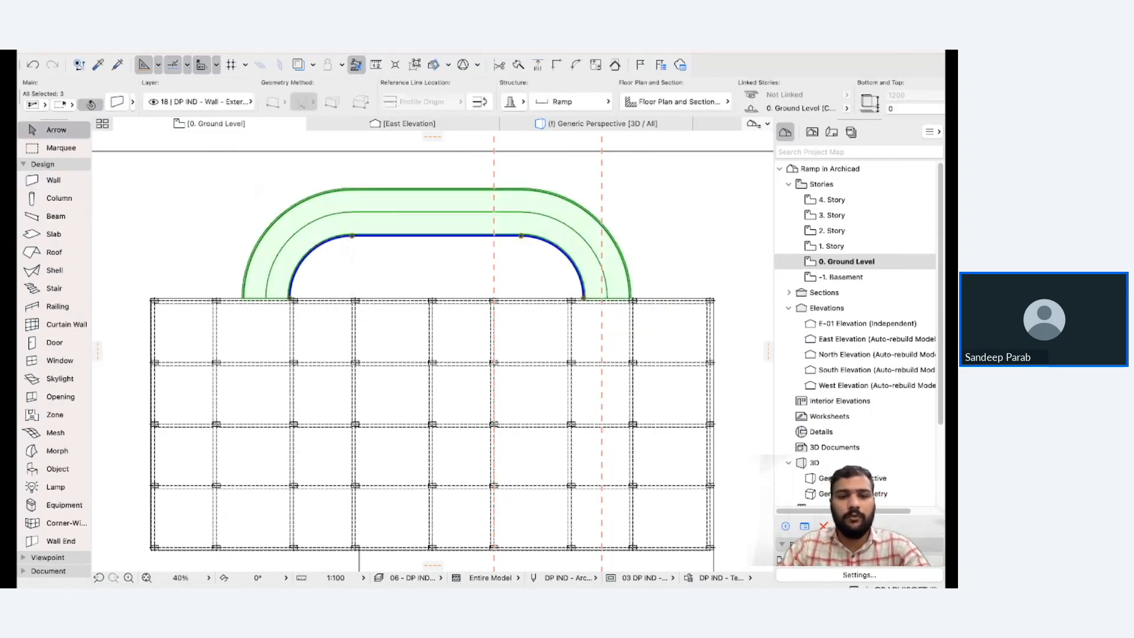
pyautogui.scroll(2, 219, 294)
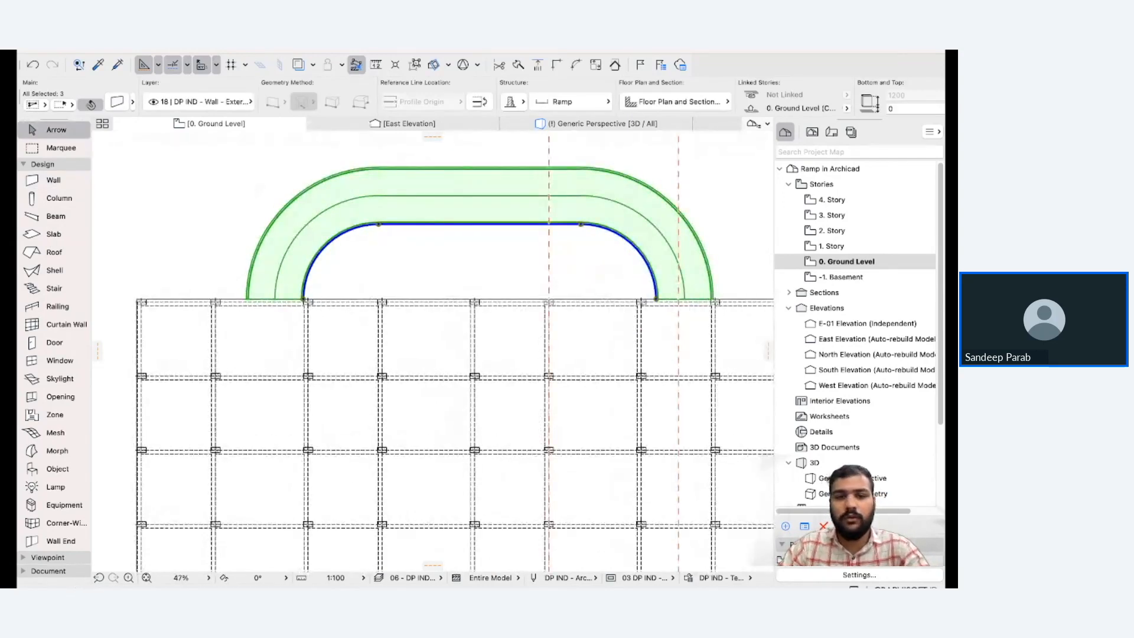
pyautogui.click(303, 300)
pyautogui.click(296, 302)
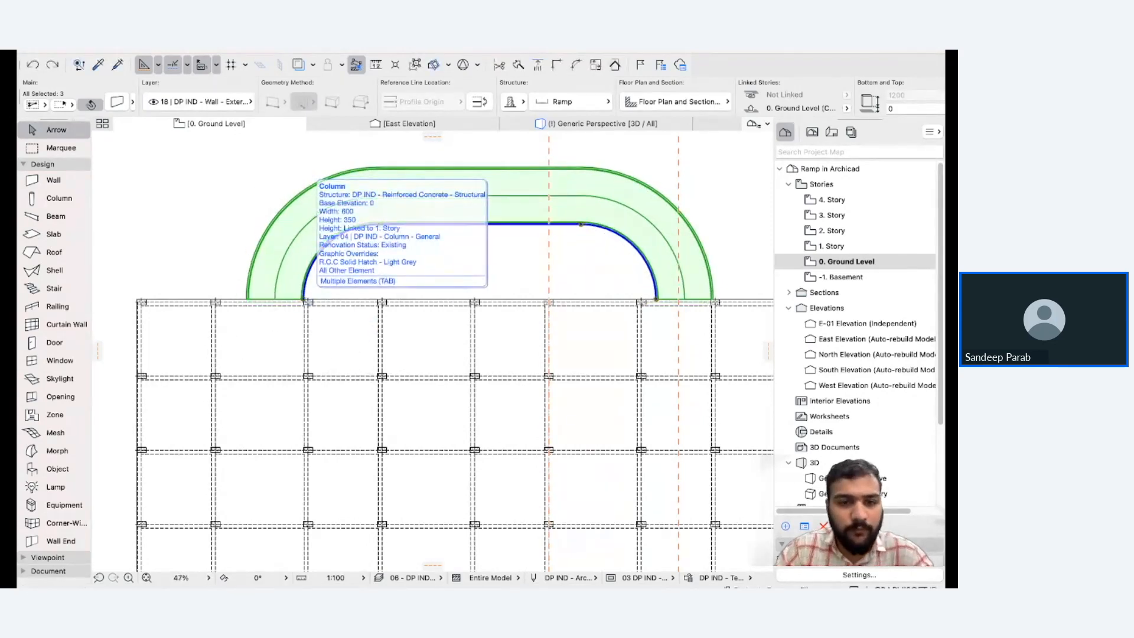
pyautogui.hotkey('ctrl', 'z')
pyautogui.scroll(5, 294, 299)
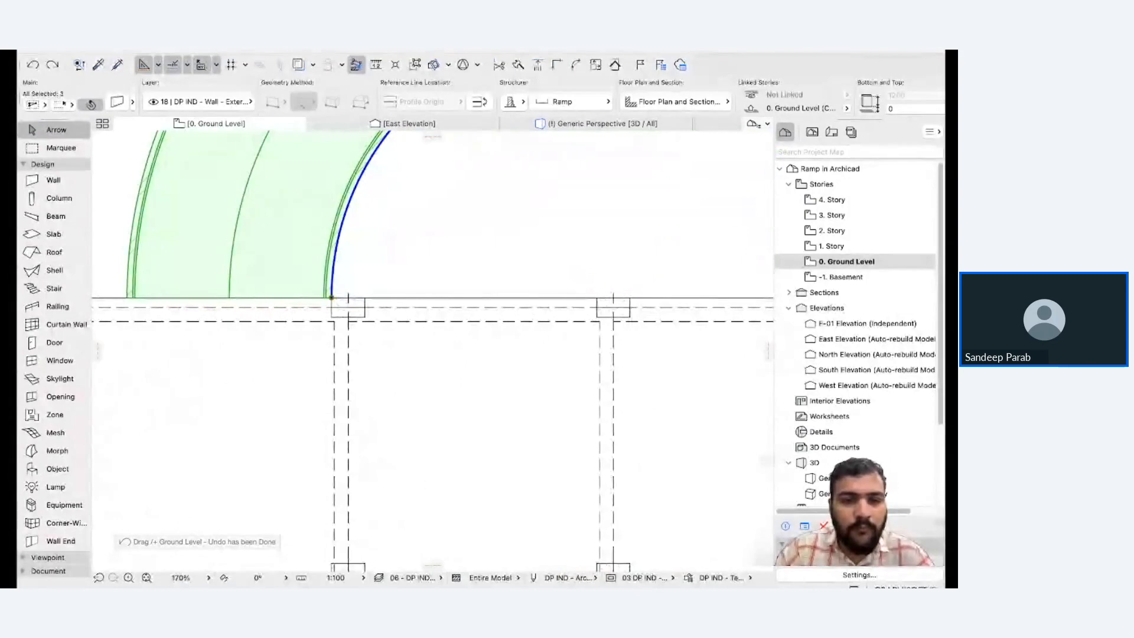
pyautogui.scroll(-5, 348, 314)
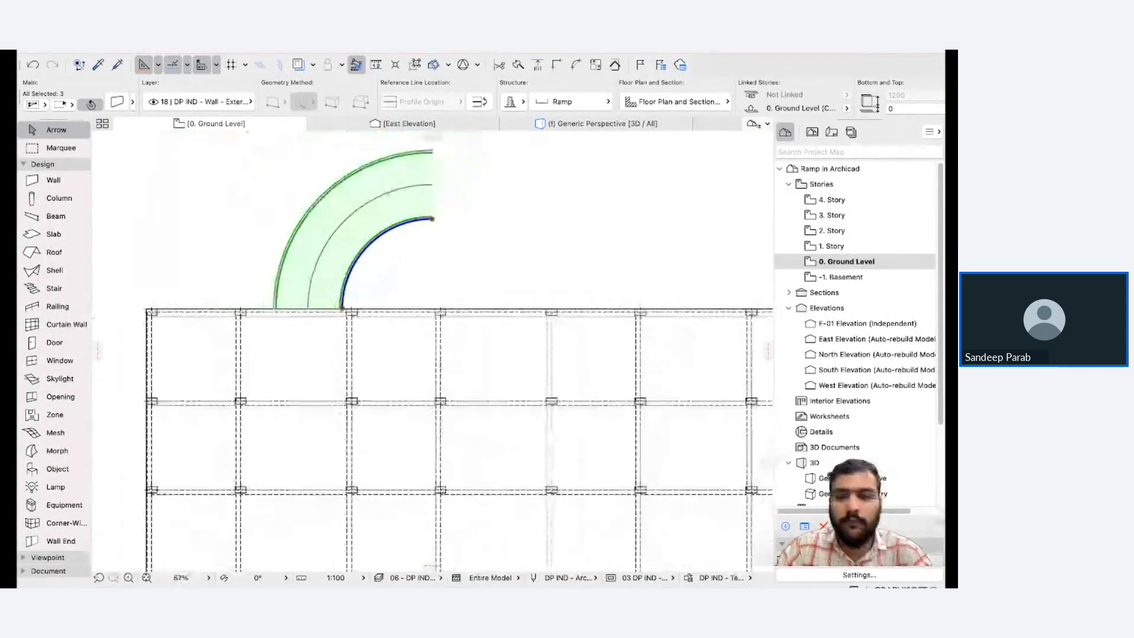
pyautogui.moveTo(348, 313); pyautogui.dragTo(225, 317, button='middle')
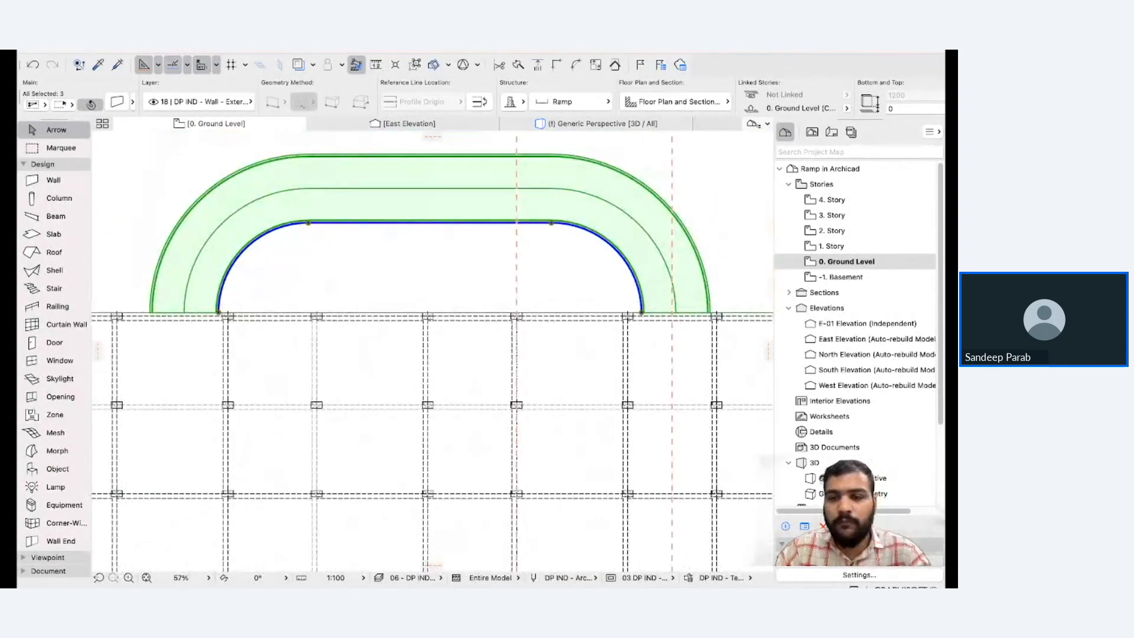
pyautogui.press('Escape')
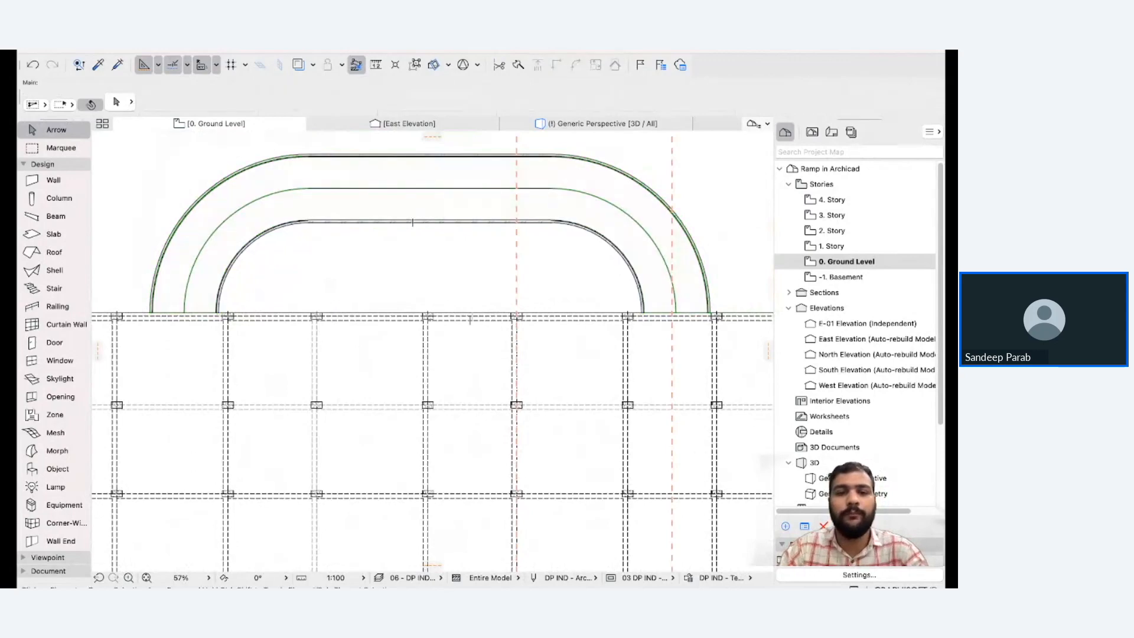
# Convert the curved Ramp wall group into morphs in the generic 3D perspective.
pyautogui.scroll(-2, 382, 267)
pyautogui.click(596, 124)
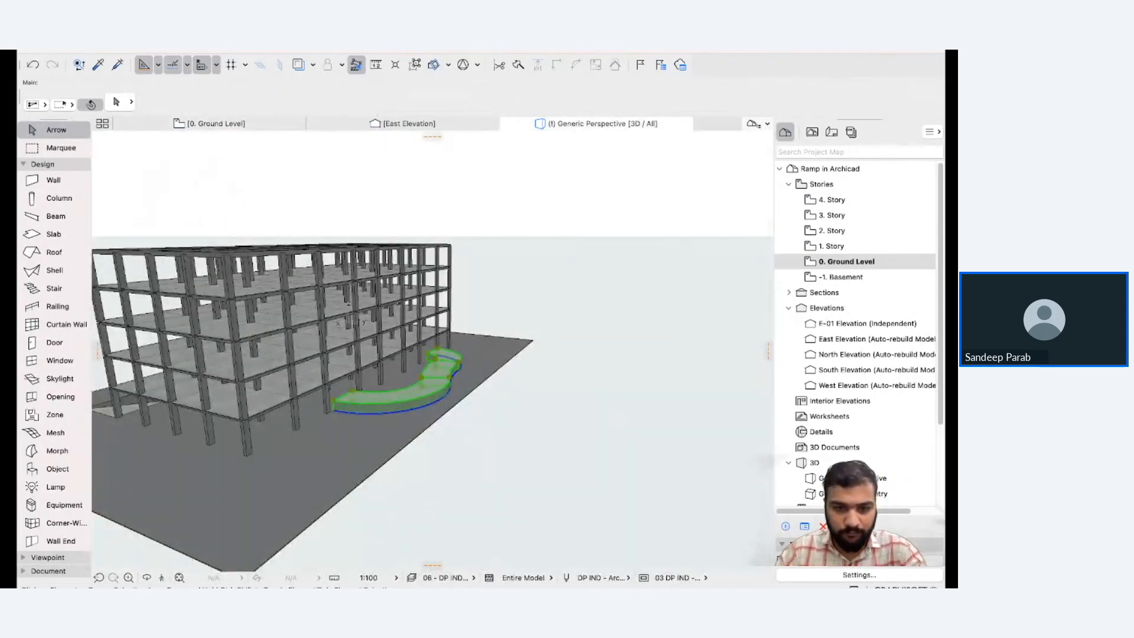
pyautogui.keyDown('shift'); pyautogui.moveTo(351, 322); pyautogui.dragTo(296, 348, button='middle'); pyautogui.keyUp('shift')
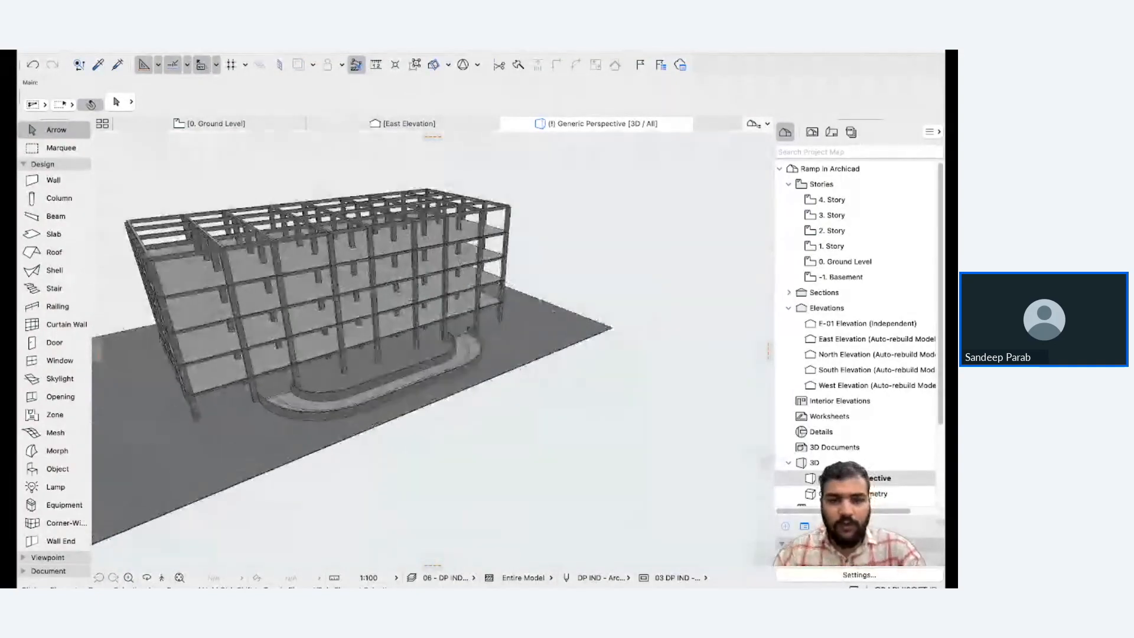
pyautogui.scroll(10, 337, 296)
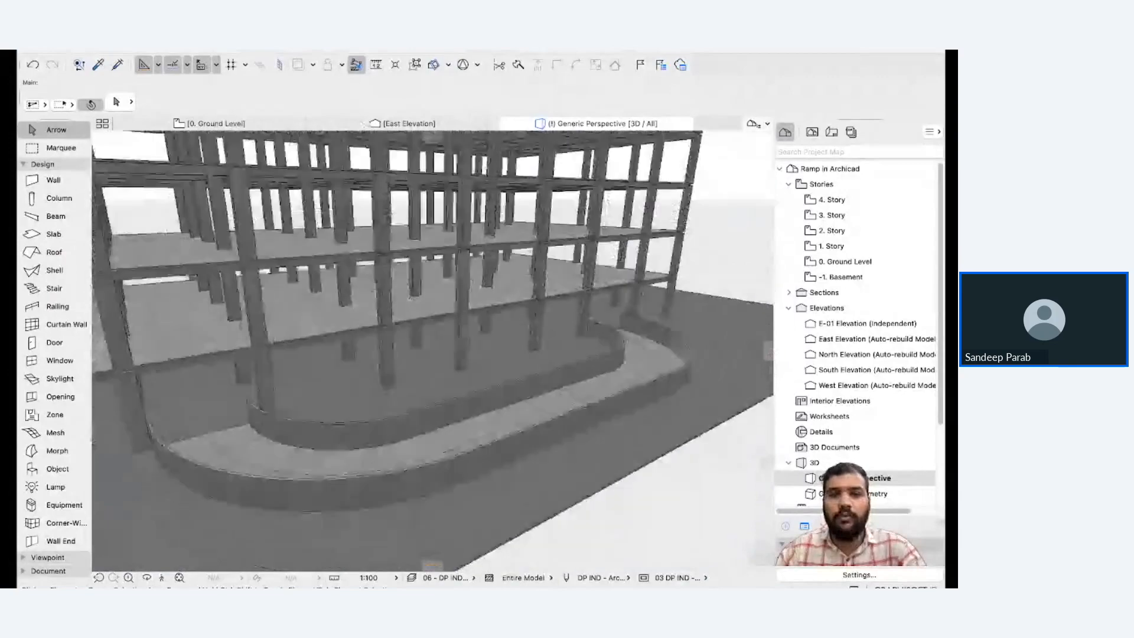
pyautogui.keyDown('shift'); pyautogui.moveTo(337, 319); pyautogui.dragTo(338, 269, button='middle'); pyautogui.keyUp('shift')
pyautogui.keyDown('shift'); pyautogui.moveTo(528, 278); pyautogui.dragTo(558, 273, button='middle'); pyautogui.keyUp('shift')
pyautogui.click(433, 476)
pyautogui.rightClick(433, 477)
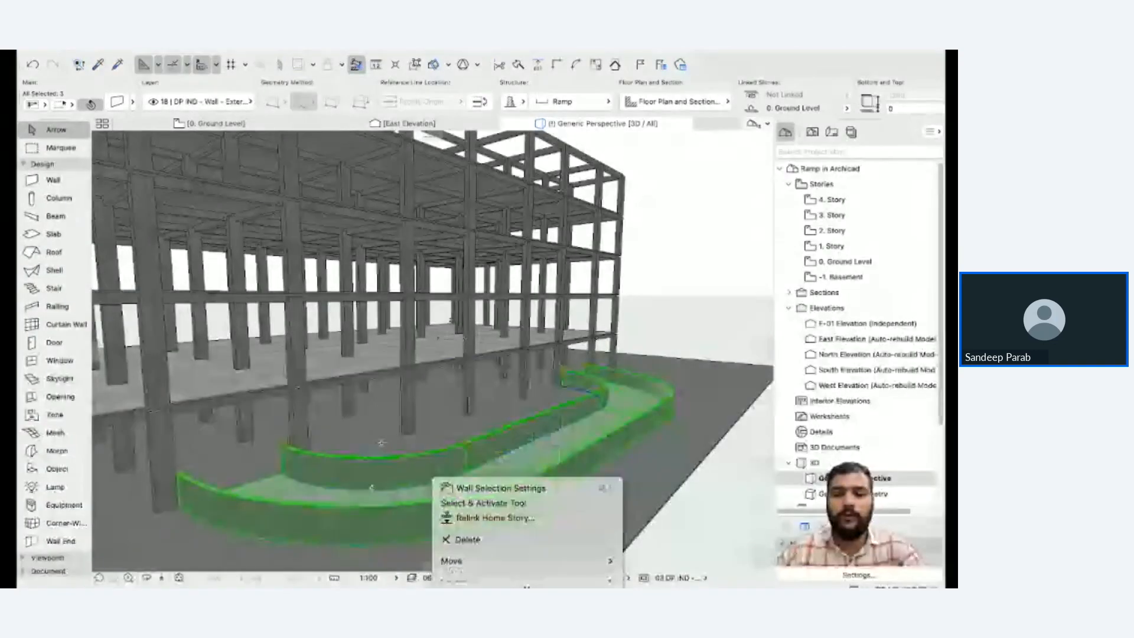
pyautogui.scroll(-5, 461, 488)
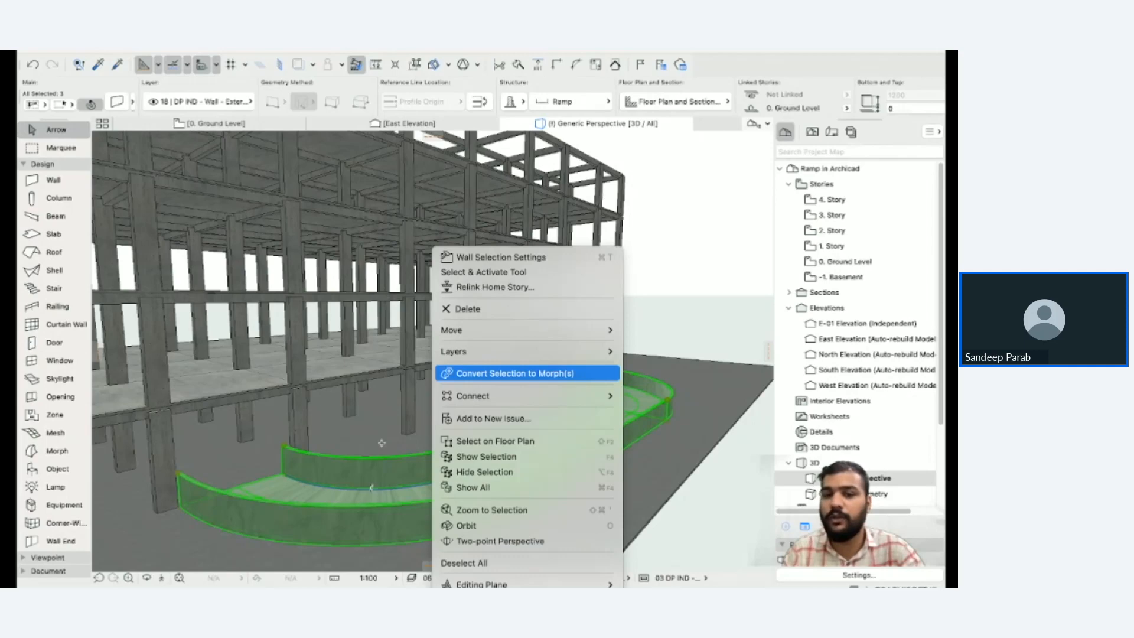
pyautogui.click(515, 373)
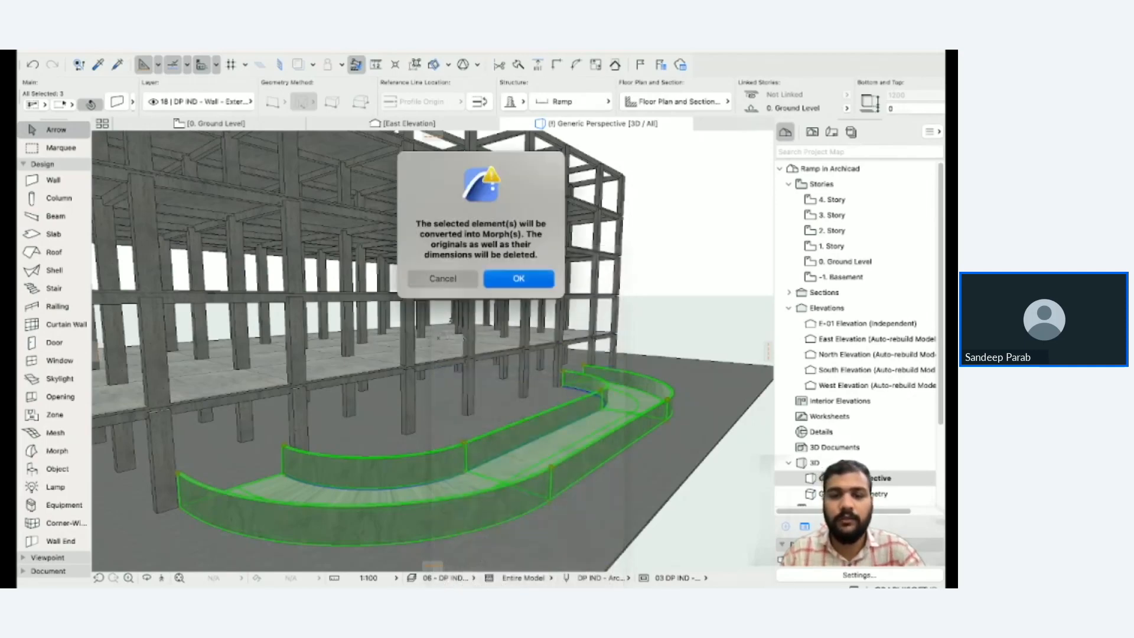
pyautogui.click(519, 278)
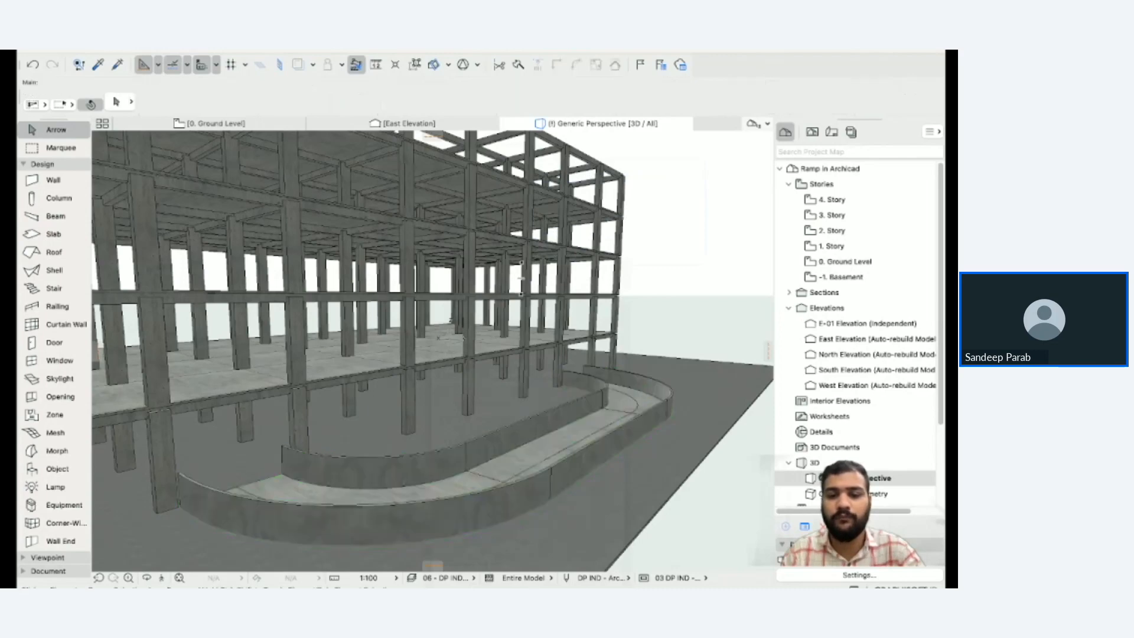
# Select the converted ramp morphs and suspend grouping so each piece can be edited individually.
pyautogui.click(536, 443)
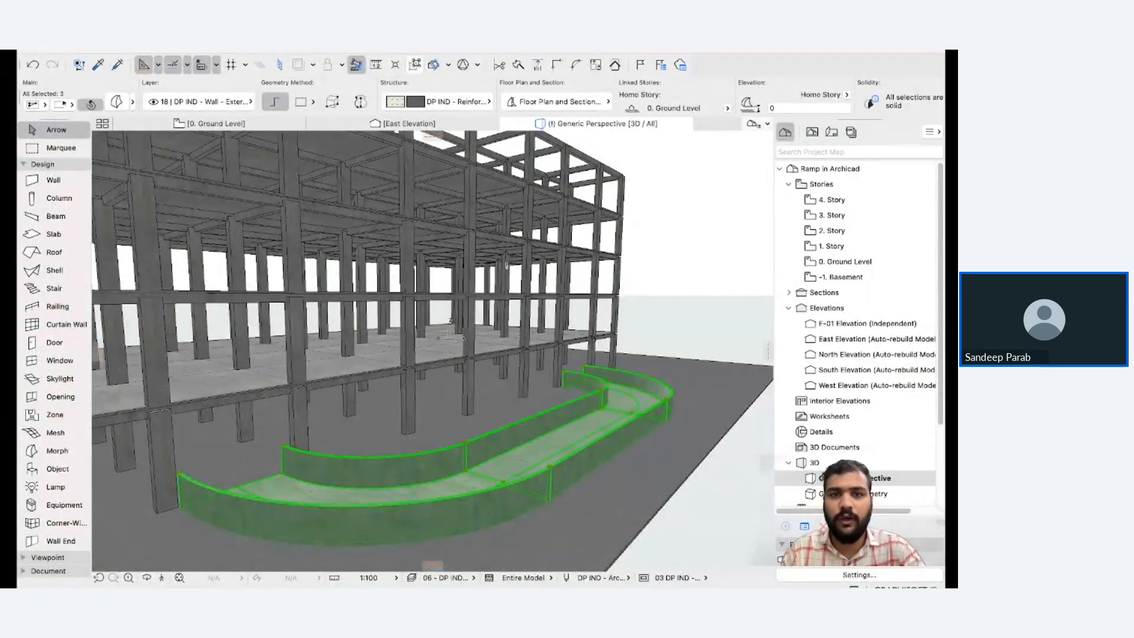
pyautogui.click(415, 65)
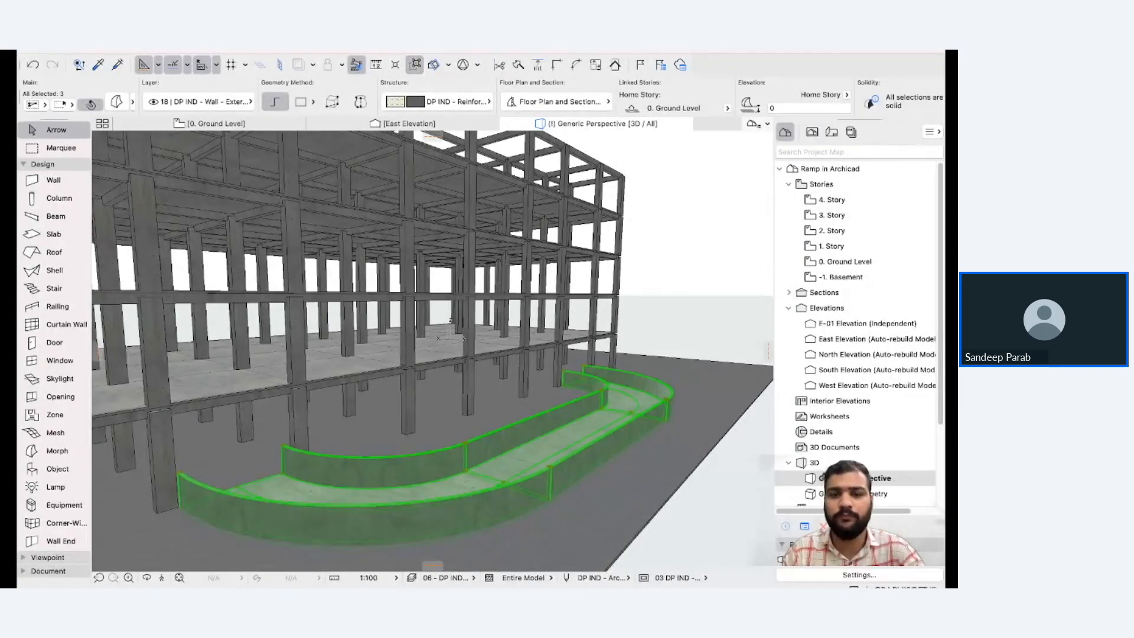
pyautogui.press('Escape')
# Hide the 75 mm finish slab at the ramp's end on the building side.
pyautogui.keyDown('shift'); pyautogui.moveTo(506, 265); pyautogui.dragTo(703, 260, button='middle'); pyautogui.keyUp('shift')
pyautogui.scroll(5, 547, 171)
pyautogui.keyDown('shift'); pyautogui.moveTo(546, 157); pyautogui.dragTo(730, 200, button='middle'); pyautogui.keyUp('shift')
pyautogui.rightClick(629, 422)
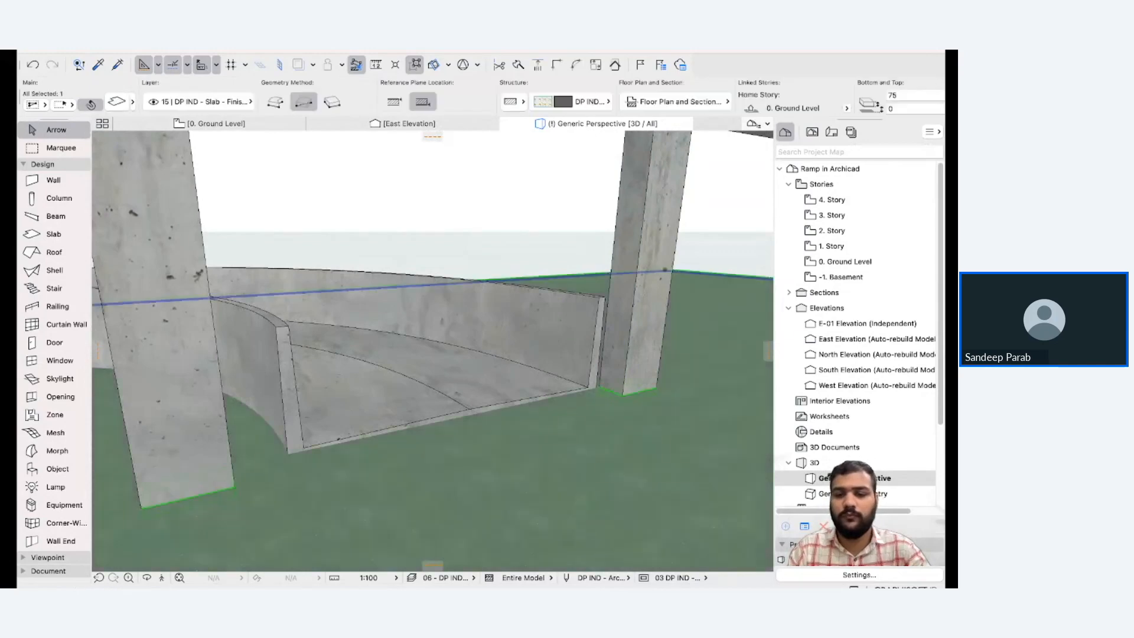
pyautogui.click(682, 472)
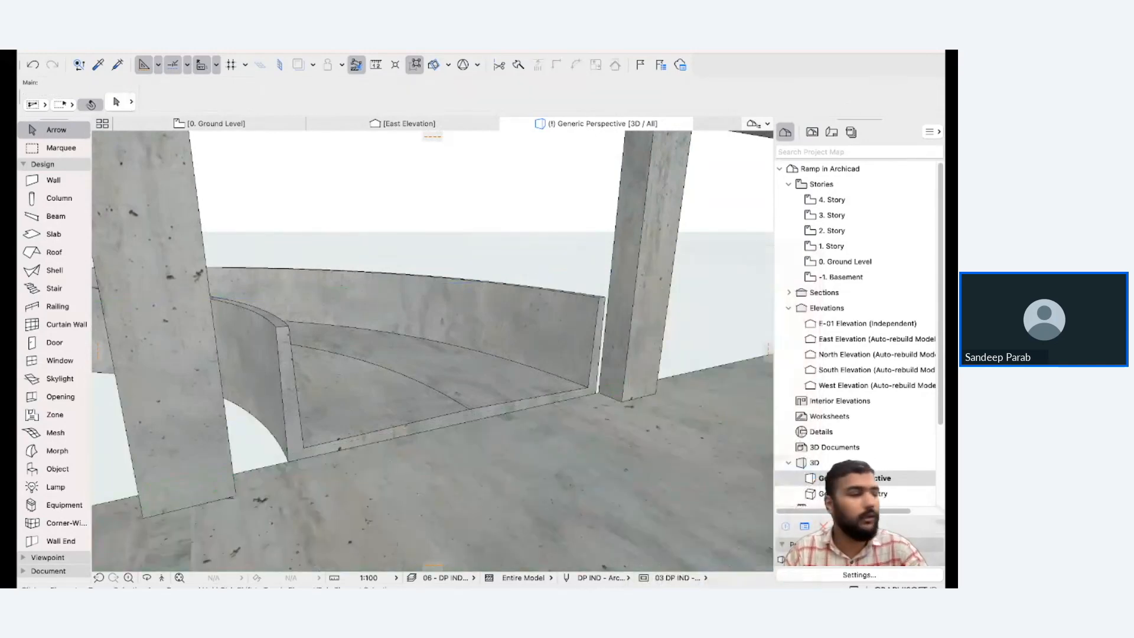
# Hide the two ground-level columns on either side of the ramp's end.
pyautogui.click(203, 286)
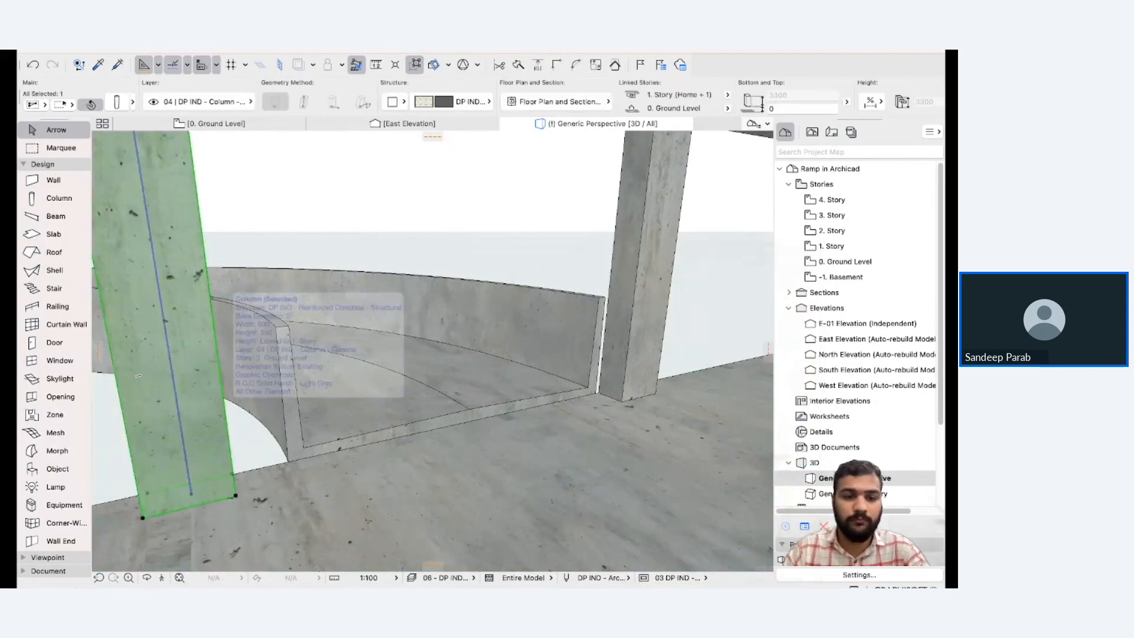
pyautogui.scroll(-3, 215, 296)
pyautogui.moveTo(215, 295); pyautogui.dragTo(250, 361, button='middle')
pyautogui.moveTo(204, 443)
pyautogui.keyDown('shift'); pyautogui.mouseDown(button='middle')
pyautogui.moveTo(213, 440)
pyautogui.moveTo(192, 432)
pyautogui.mouseUp(button='middle'); pyautogui.keyUp('shift')
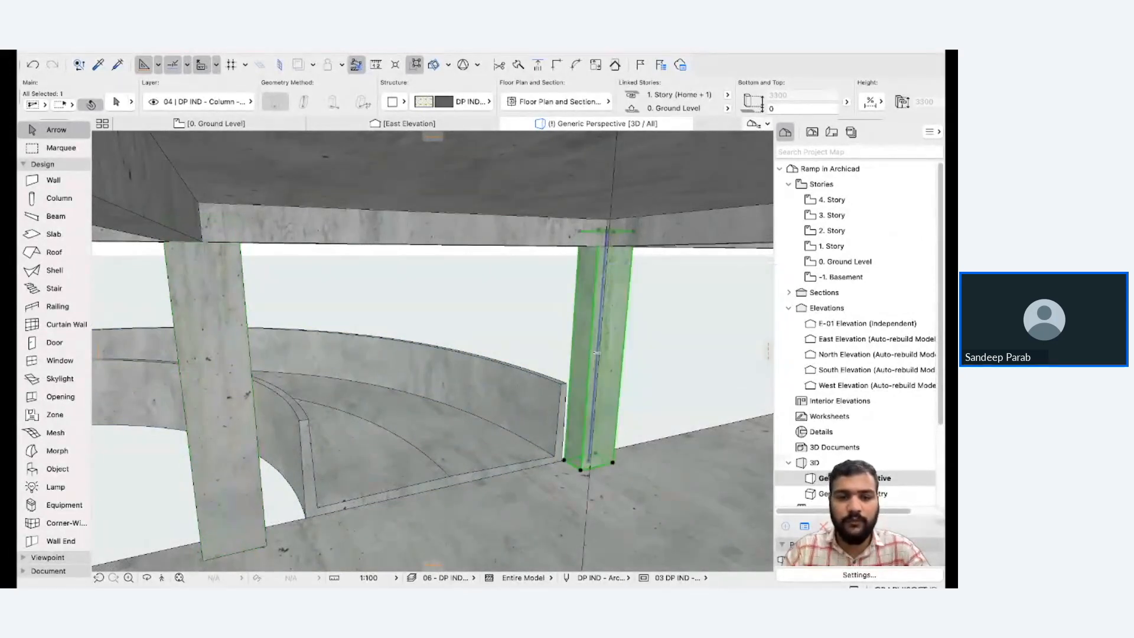
pyautogui.keyDown('shift'); pyautogui.click(221, 384); pyautogui.keyUp('shift')
pyautogui.rightClick(597, 352)
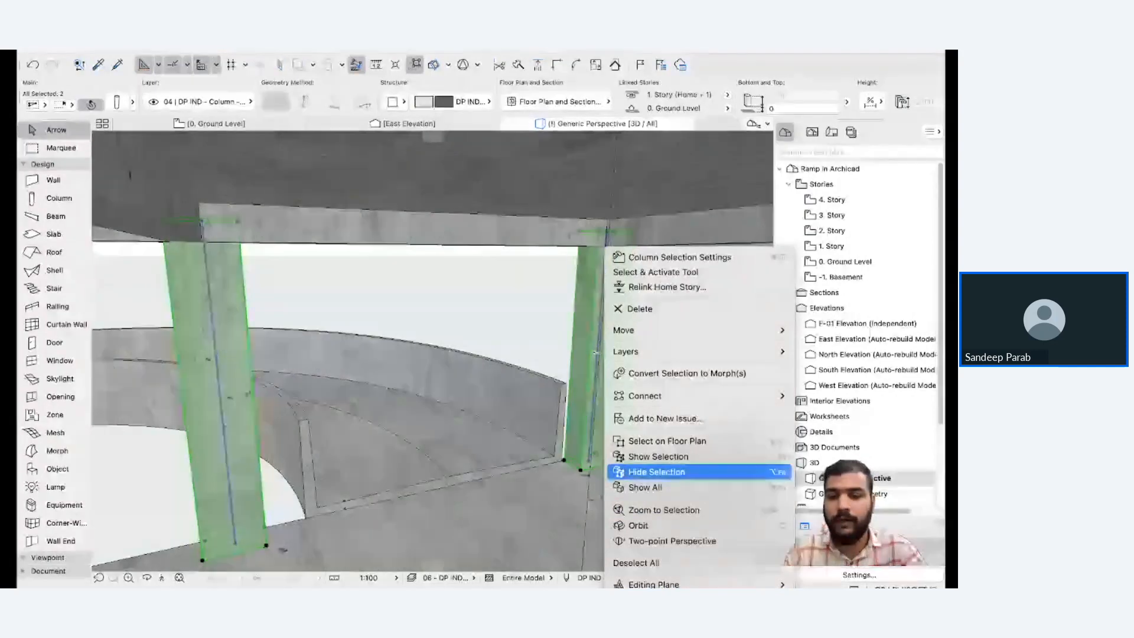
pyautogui.click(655, 472)
# Sub-select the U-shaped end profile of the curved ramp morph beside the building and raise it 3500 mm.
pyautogui.keyDown('shift'); pyautogui.moveTo(612, 435); pyautogui.dragTo(641, 429, button='middle'); pyautogui.keyUp('shift')
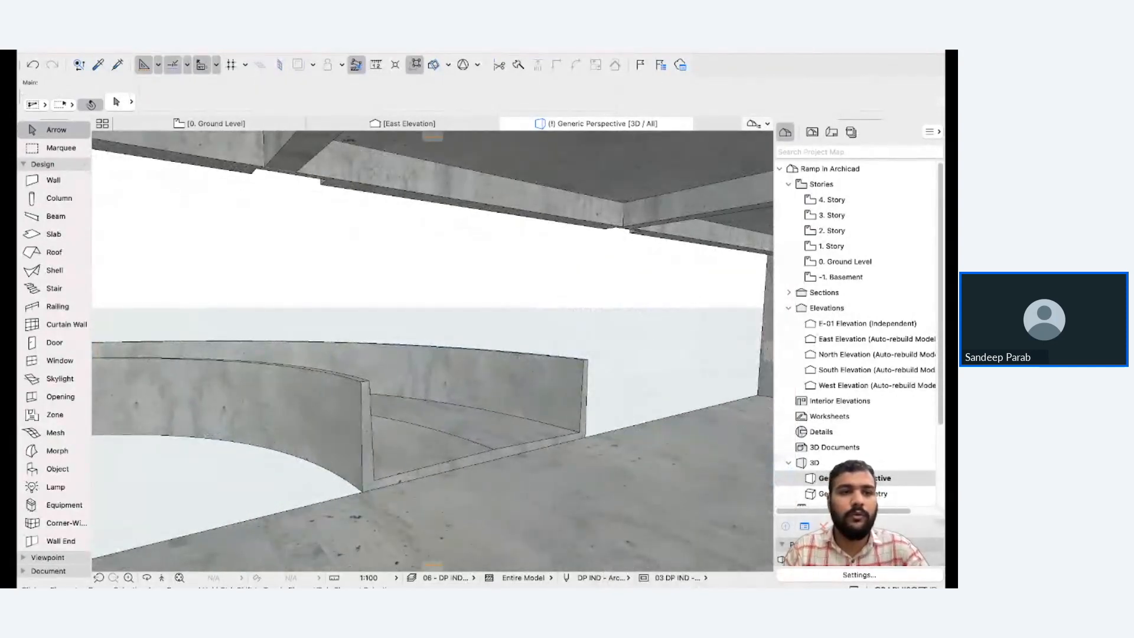
pyautogui.click(122, 102)
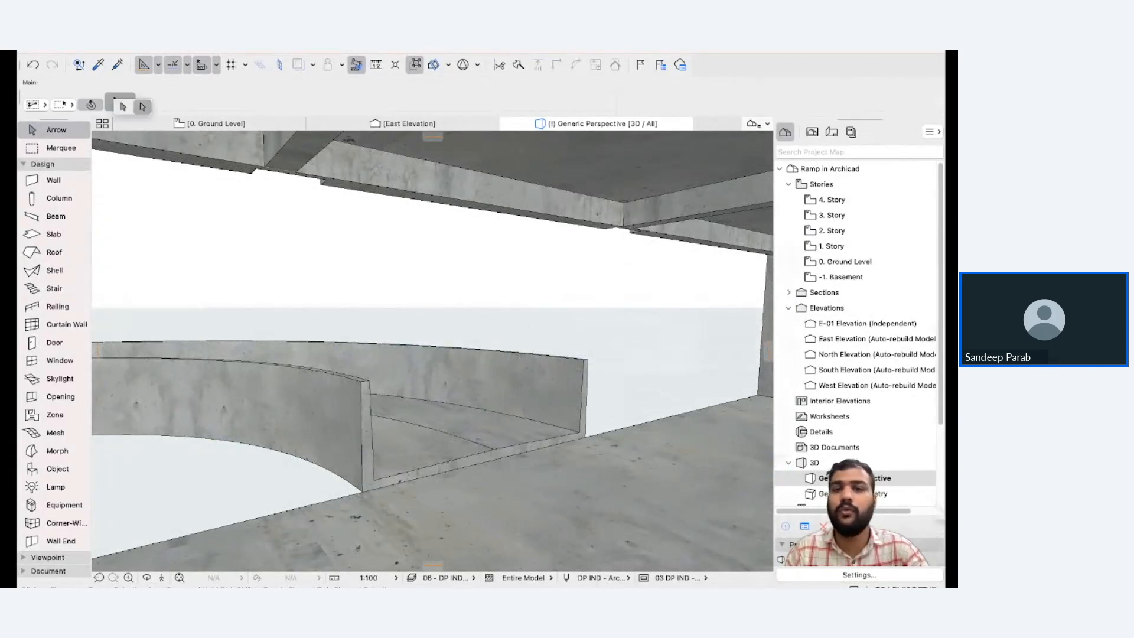
pyautogui.click(142, 106)
pyautogui.moveTo(616, 314); pyautogui.dragTo(314, 508)
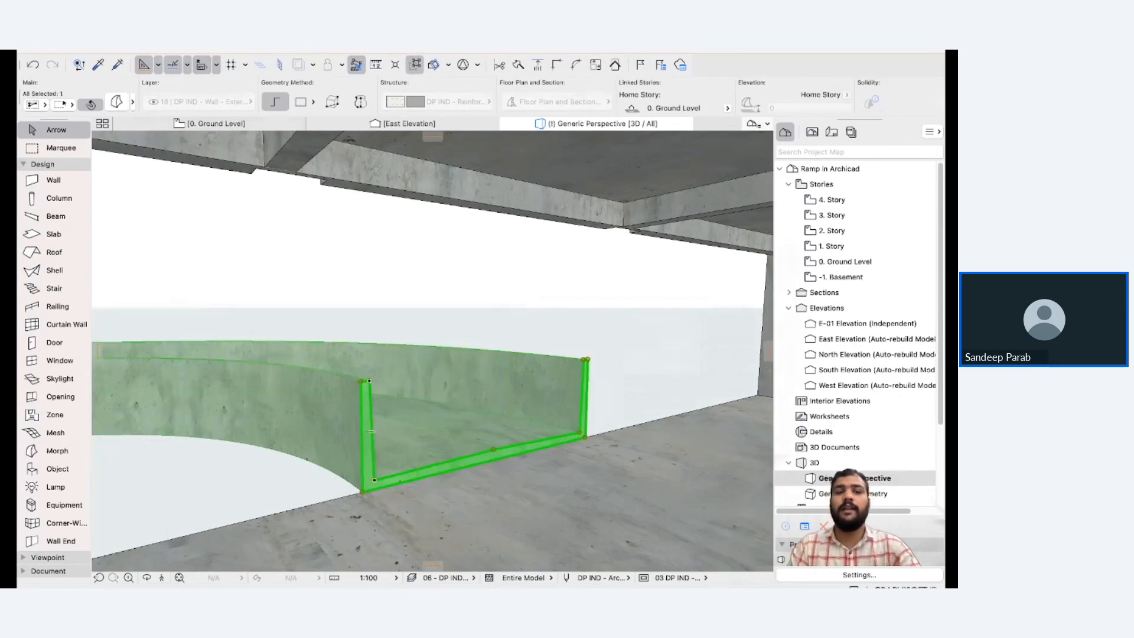
pyautogui.click(34, 105)
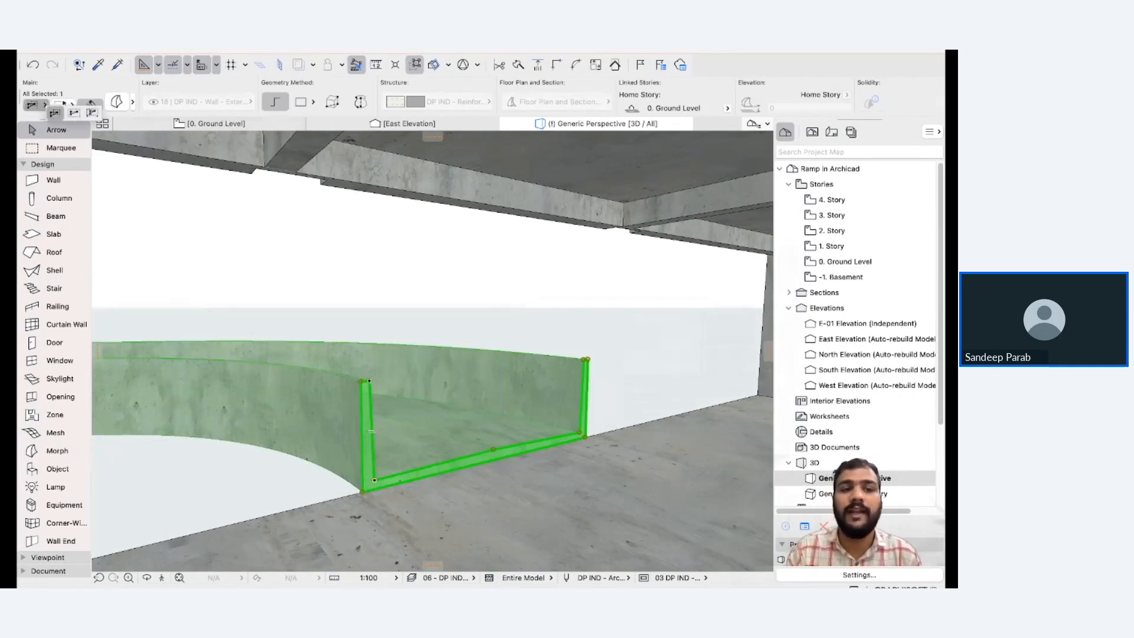
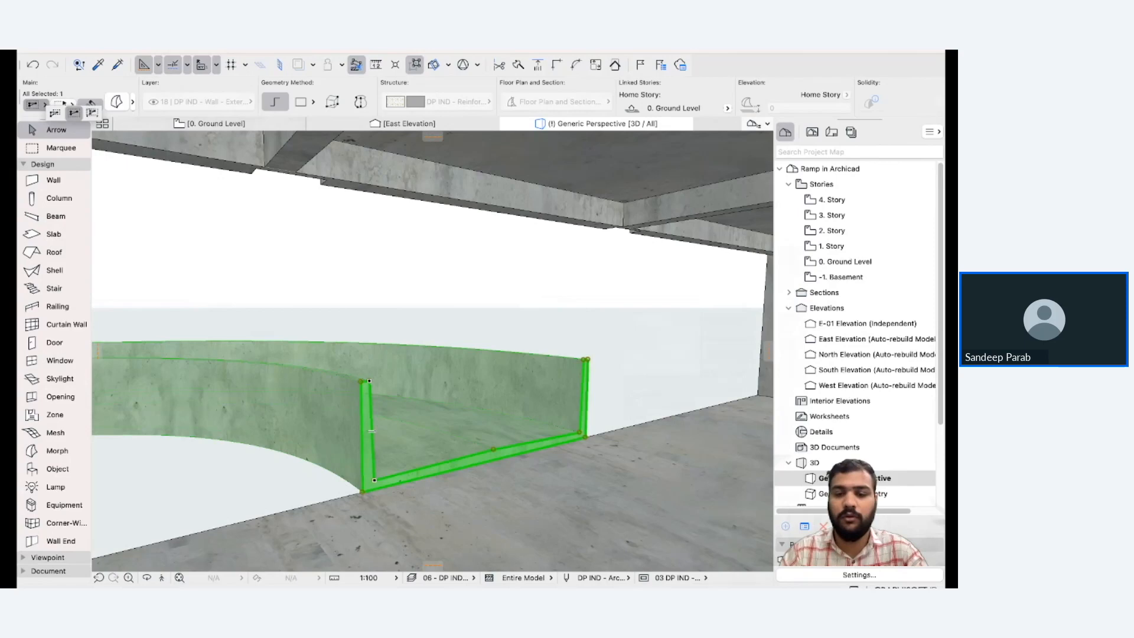
pyautogui.click(74, 113)
pyautogui.click(493, 449)
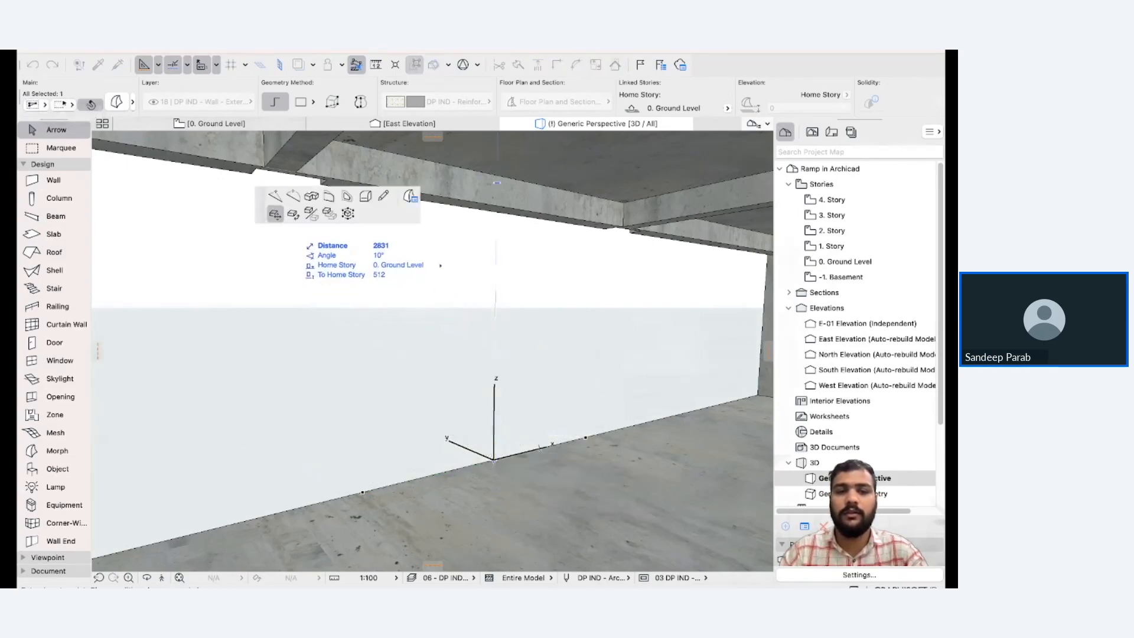
pyautogui.moveTo(350, 266)
pyautogui.keyDown('shift'); pyautogui.mouseDown(button='middle')
pyautogui.moveTo(437, 307)
pyautogui.moveTo(360, 272)
pyautogui.mouseUp(button='middle'); pyautogui.keyUp('shift')
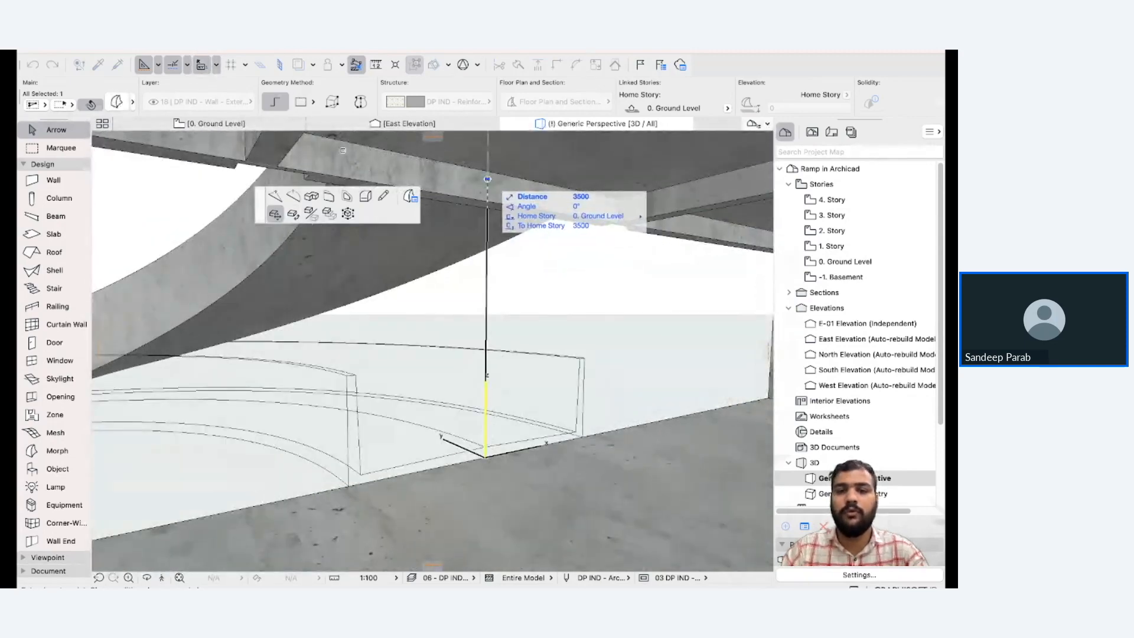
pyautogui.click(487, 179)
pyautogui.press('F5')
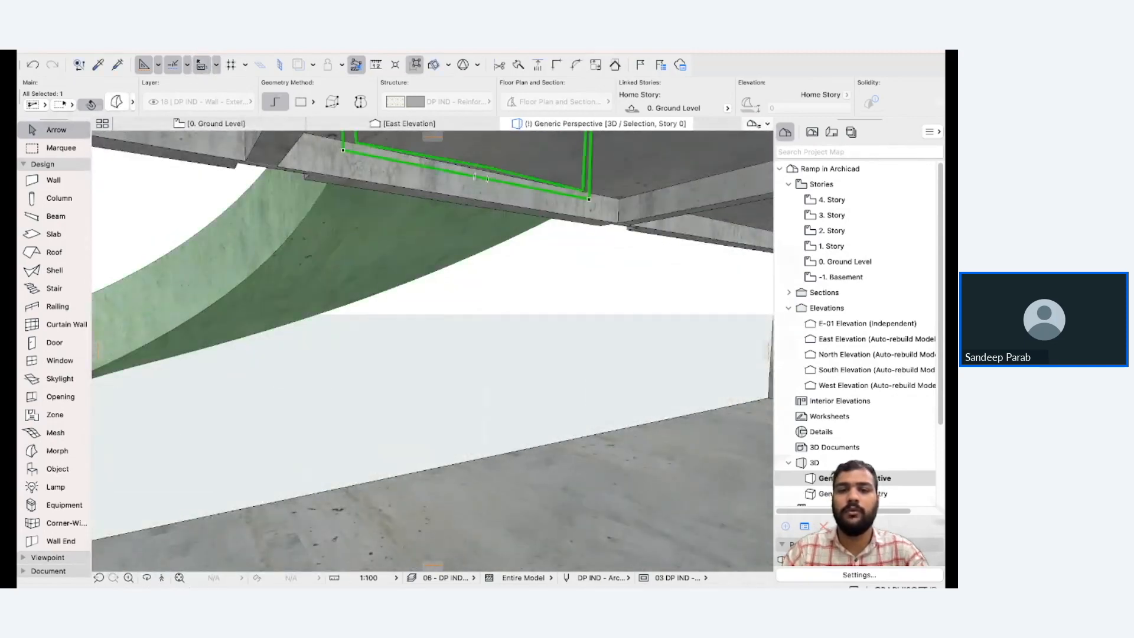
# Examine the whole ramp from outside the building, checking the raised curved end against the floors and the straight run.
pyautogui.scroll(6, 431, 349)
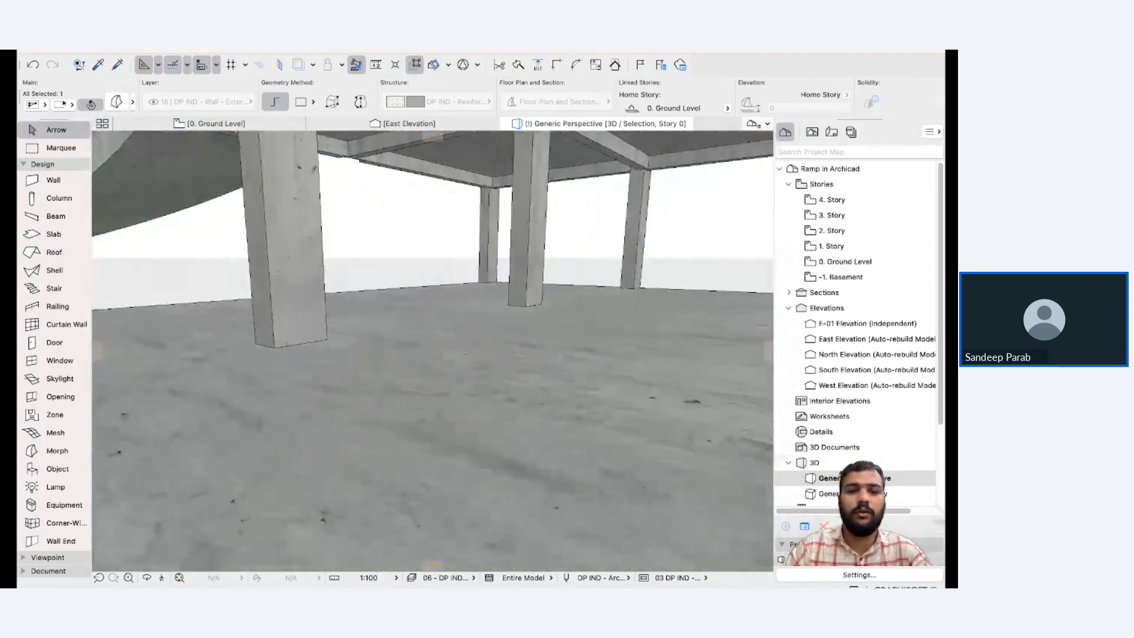
pyautogui.scroll(6, 432, 351)
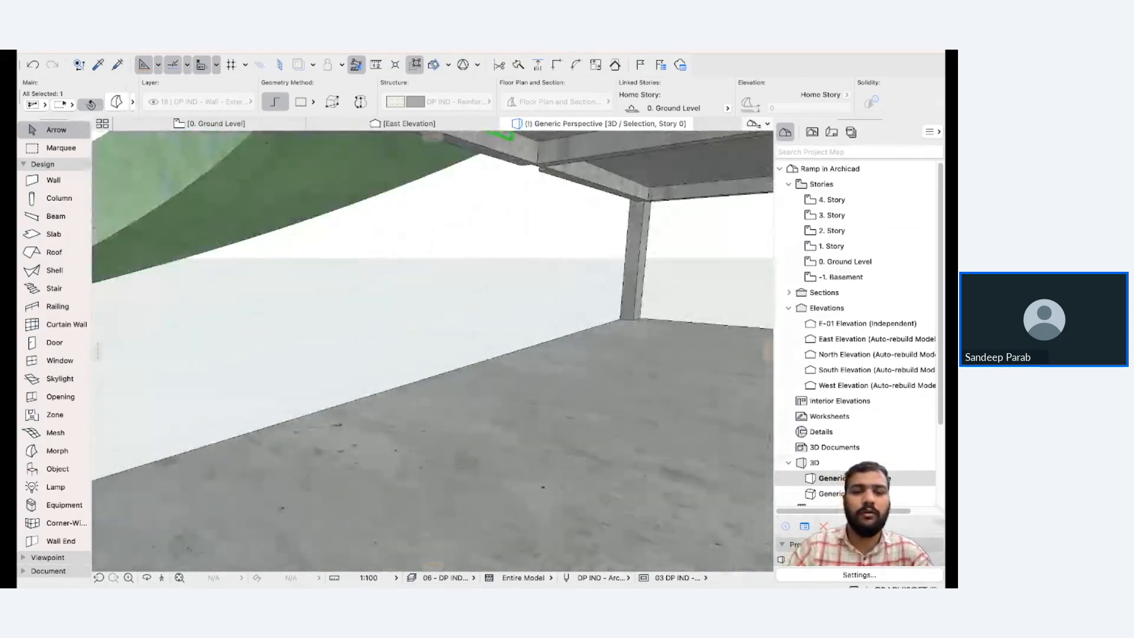
pyautogui.scroll(6, 433, 351)
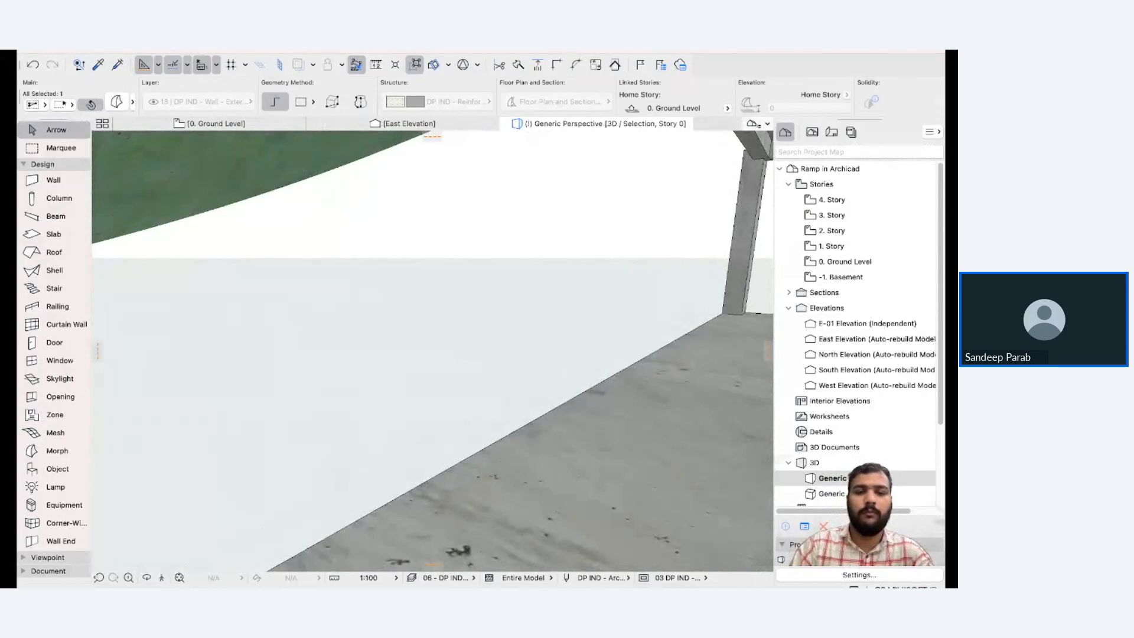
pyautogui.scroll(6, 432, 351)
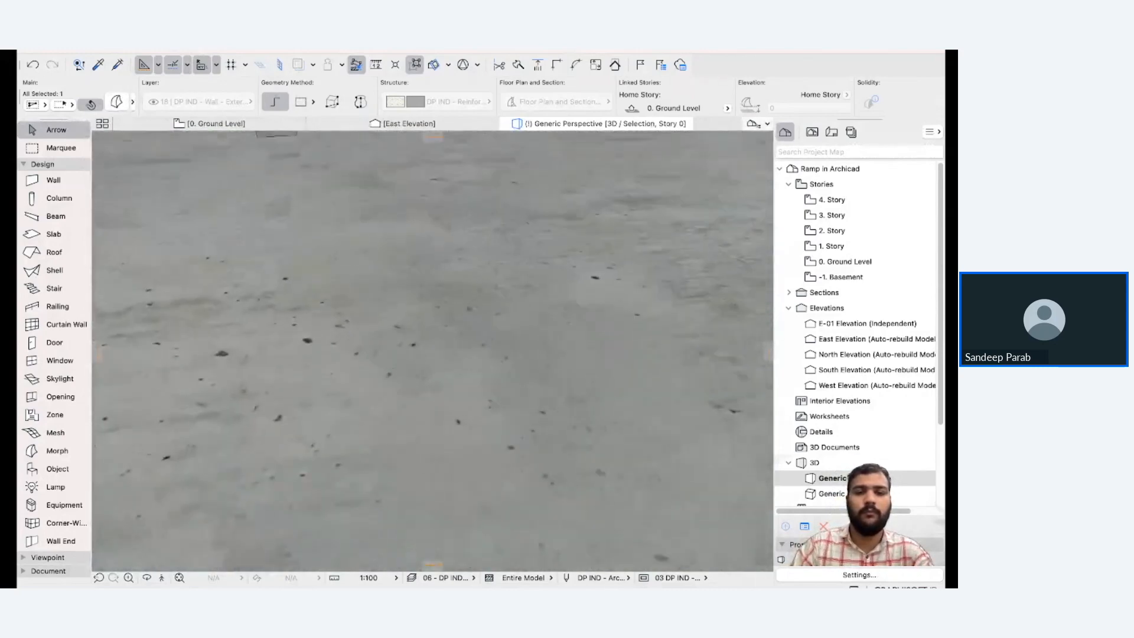
pyautogui.scroll(6, 231, 230)
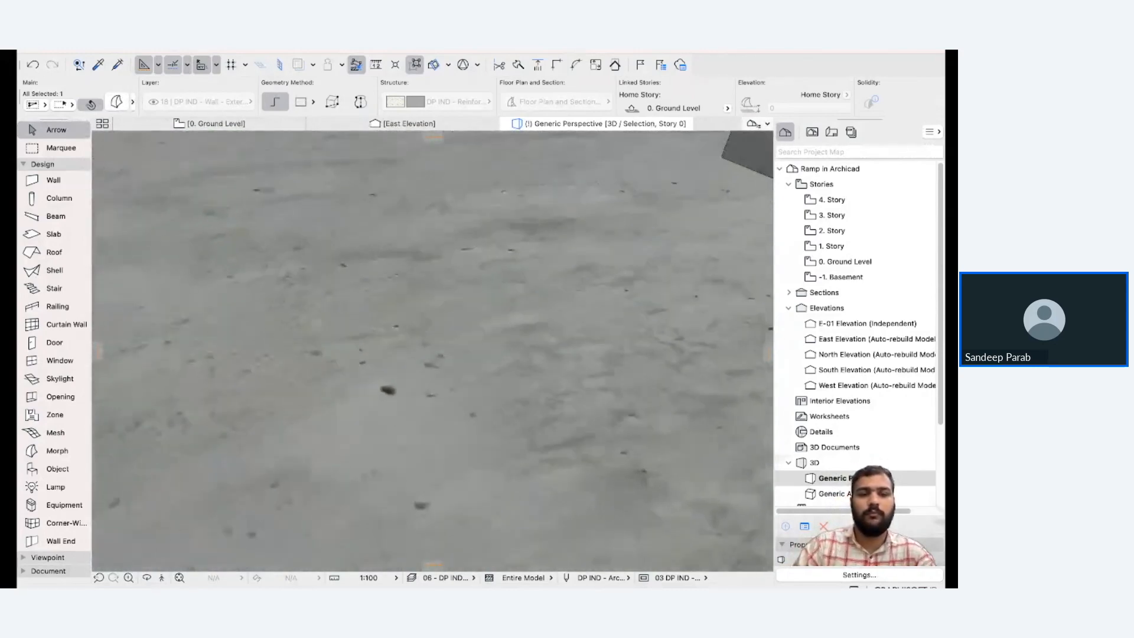
pyautogui.scroll(3, 231, 266)
pyautogui.scroll(8, 232, 267)
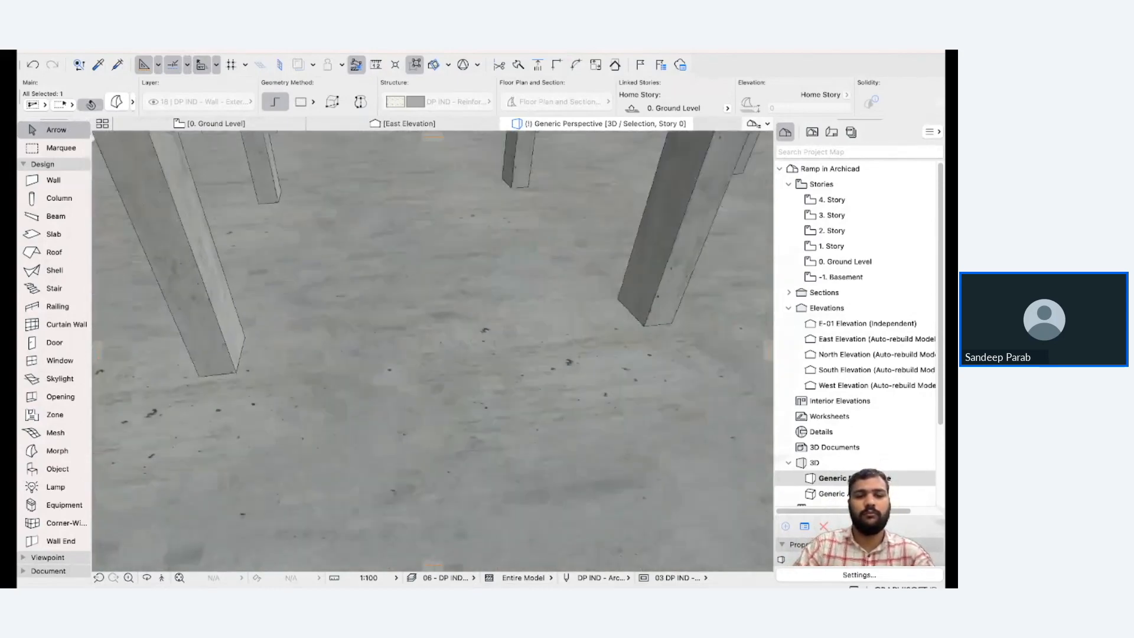
pyautogui.scroll(8, 231, 267)
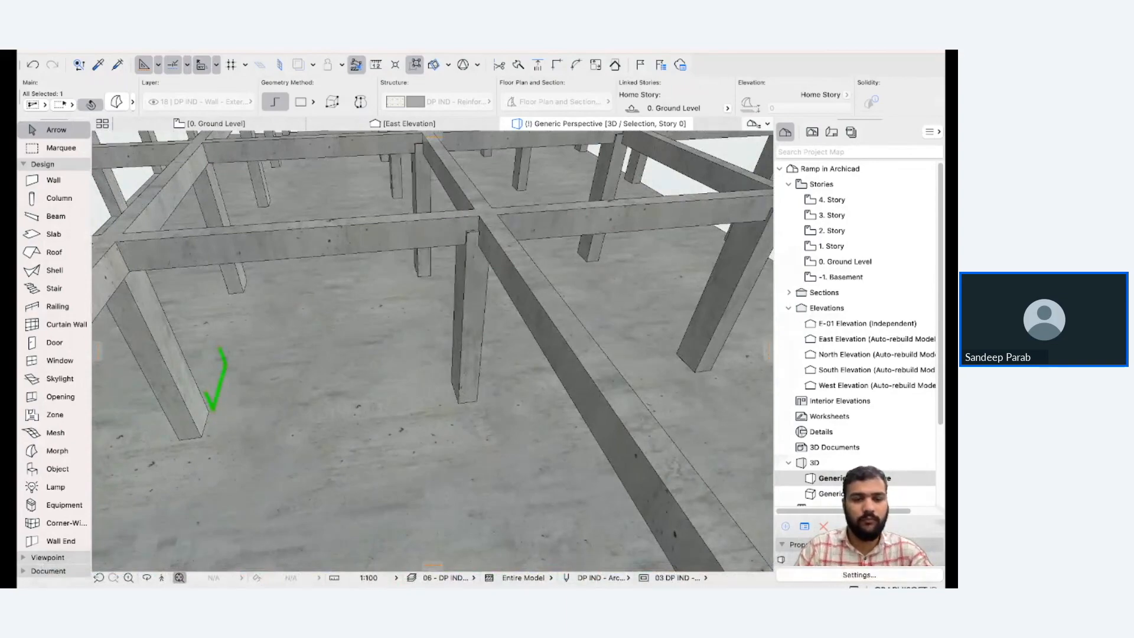
pyautogui.click(180, 578)
pyautogui.keyDown('shift'); pyautogui.moveTo(432, 354); pyautogui.dragTo(432, 278, button='middle'); pyautogui.keyUp('shift')
pyautogui.keyDown('shift'); pyautogui.moveTo(431, 414); pyautogui.dragTo(532, 408); pyautogui.keyUp('shift')
pyautogui.keyDown('shift'); pyautogui.moveTo(532, 408); pyautogui.dragTo(585, 426, button='middle'); pyautogui.keyUp('shift')
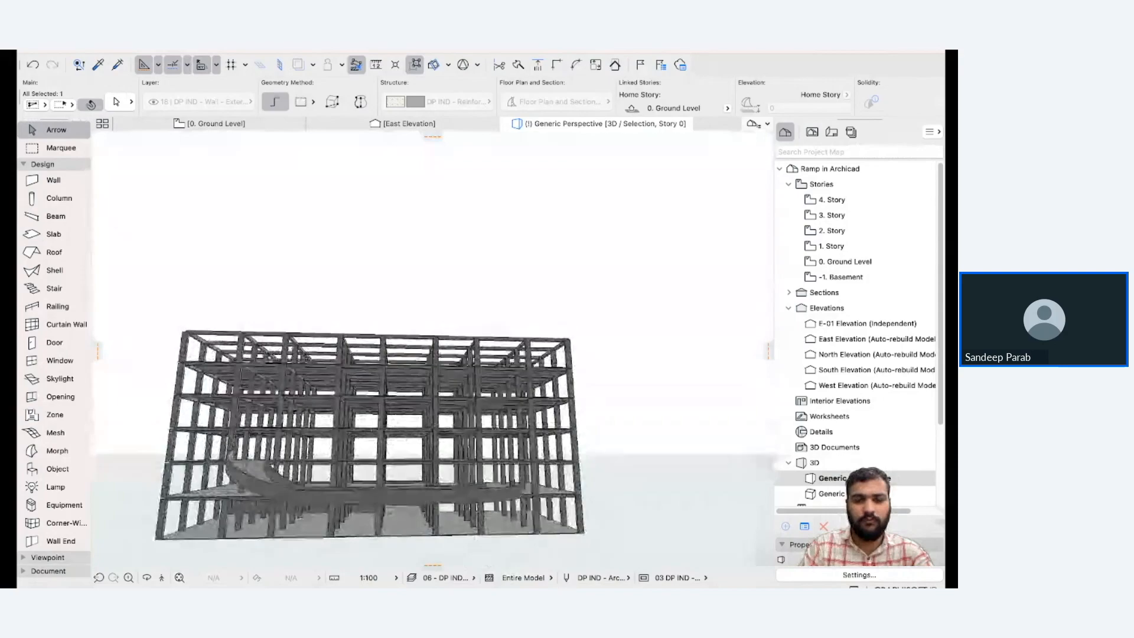
pyautogui.keyDown('shift'); pyautogui.moveTo(585, 475); pyautogui.dragTo(532, 472, button='middle'); pyautogui.keyUp('shift')
pyautogui.scroll(5, 331, 449)
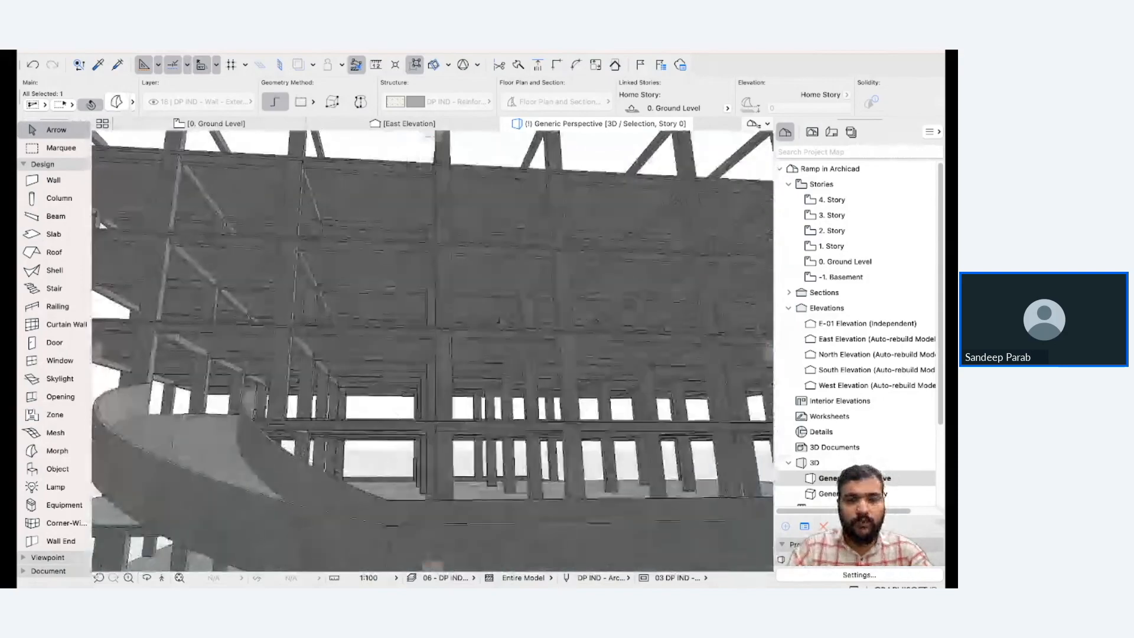
pyautogui.scroll(-3, 438, 472)
pyautogui.keyDown('shift'); pyautogui.moveTo(438, 473); pyautogui.dragTo(428, 496, button='middle'); pyautogui.keyUp('shift')
pyautogui.moveTo(503, 472); pyautogui.dragTo(414, 461, button='middle')
pyautogui.moveTo(675, 462); pyautogui.dragTo(649, 429, button='middle')
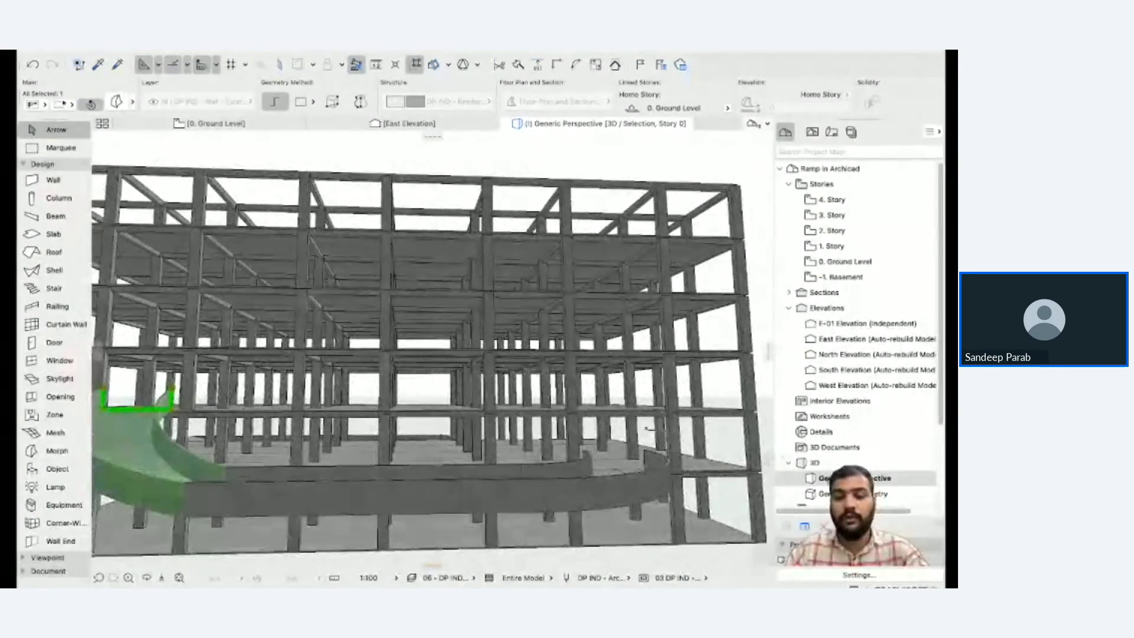
pyautogui.moveTo(370, 480); pyautogui.dragTo(455, 480, button='middle')
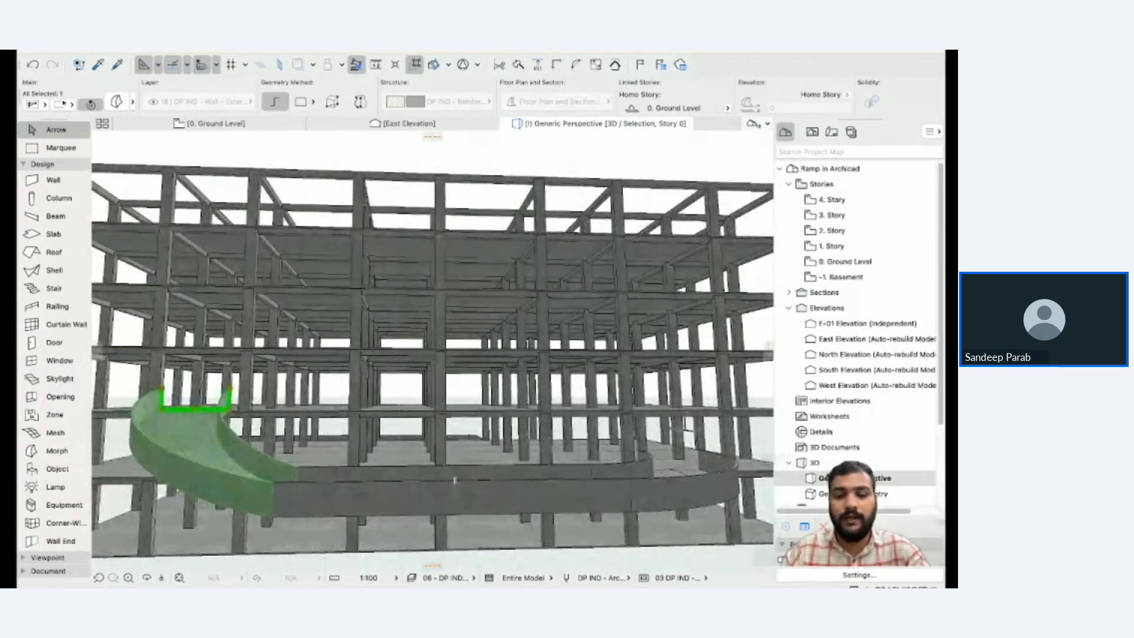
pyautogui.press('Escape')
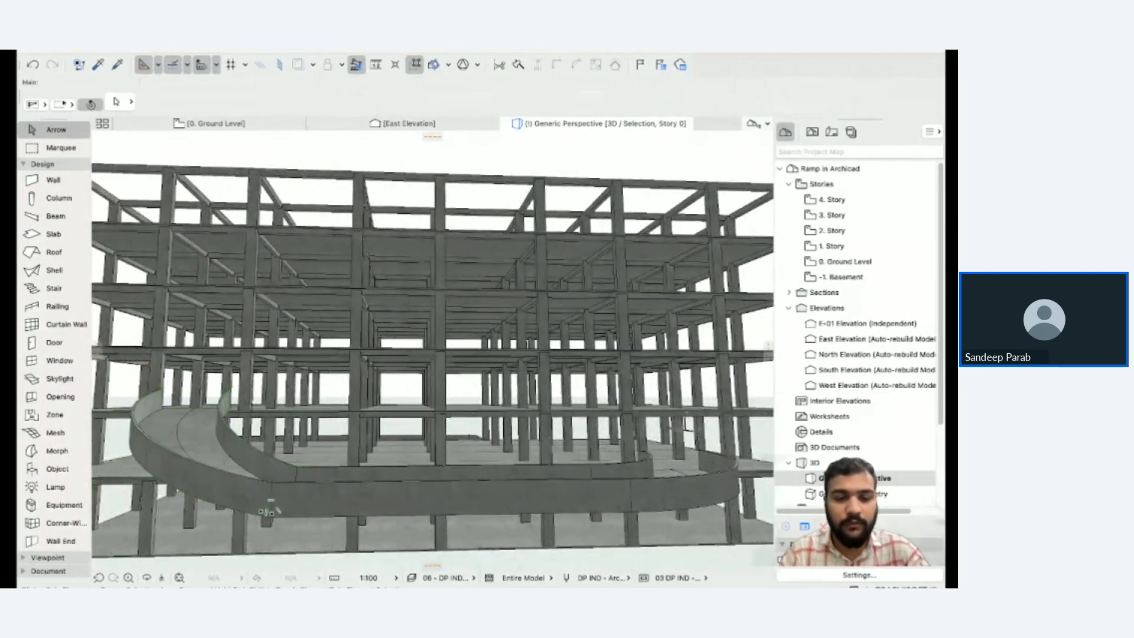
pyautogui.click(450, 499)
pyautogui.keyDown('shift'); pyautogui.moveTo(449, 496); pyautogui.dragTo(385, 494, button='middle'); pyautogui.keyUp('shift')
pyautogui.rightClick(385, 495)
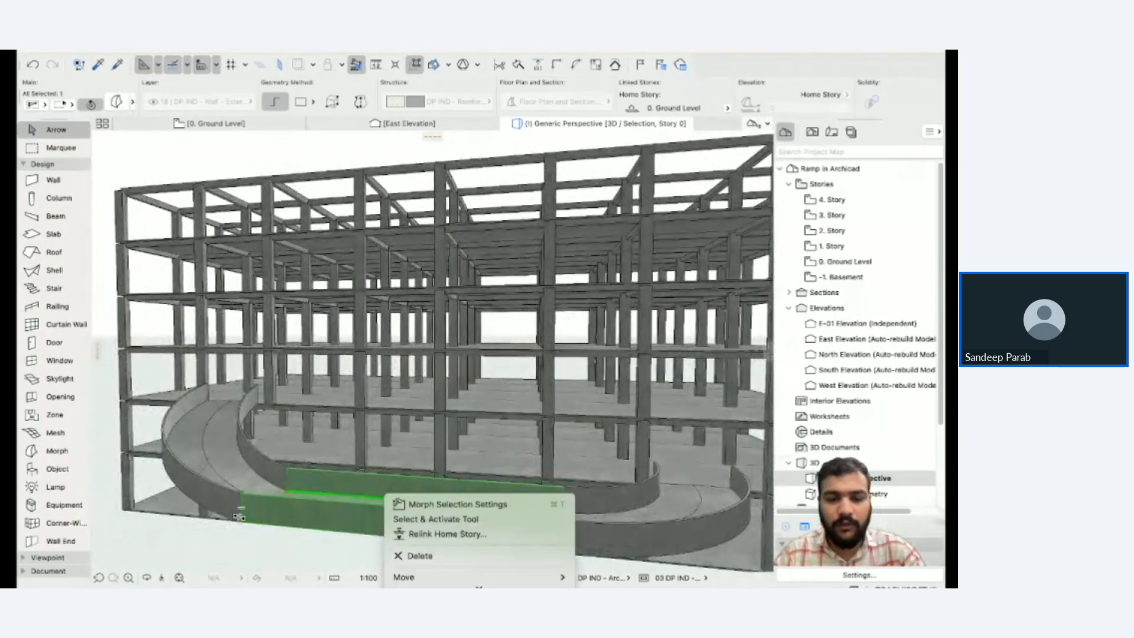
pyautogui.press('Escape')
pyautogui.scroll(-3, 412, 499)
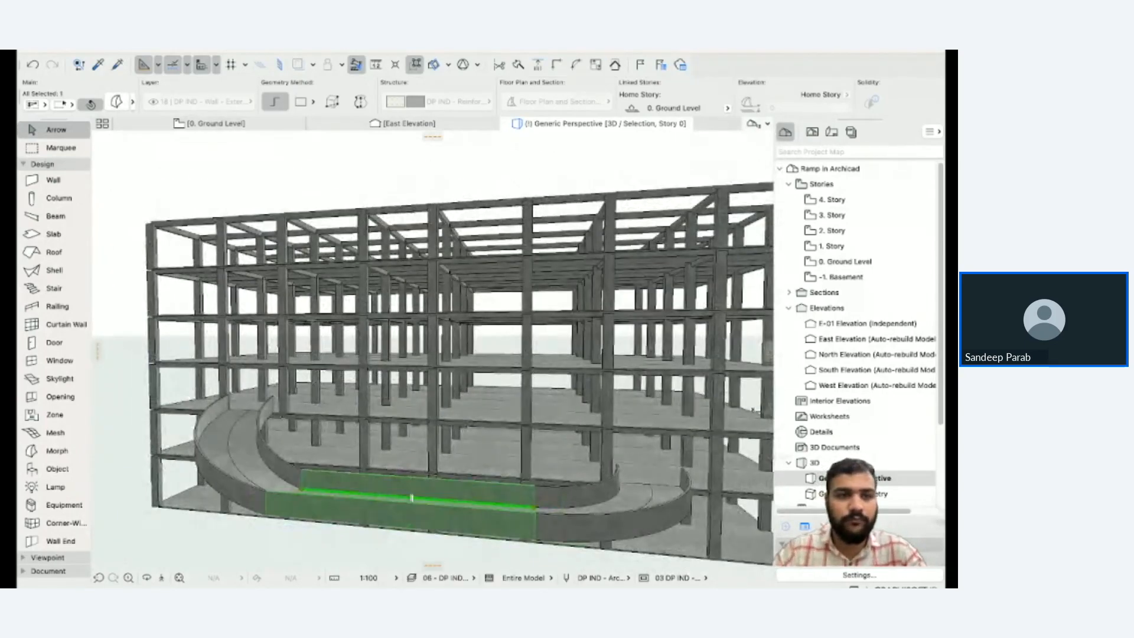
pyautogui.press('Escape')
# Hide the straight ramp morph that lies between the two curved pieces.
pyautogui.click(117, 101)
pyautogui.click(402, 499)
pyautogui.rightClick(406, 495)
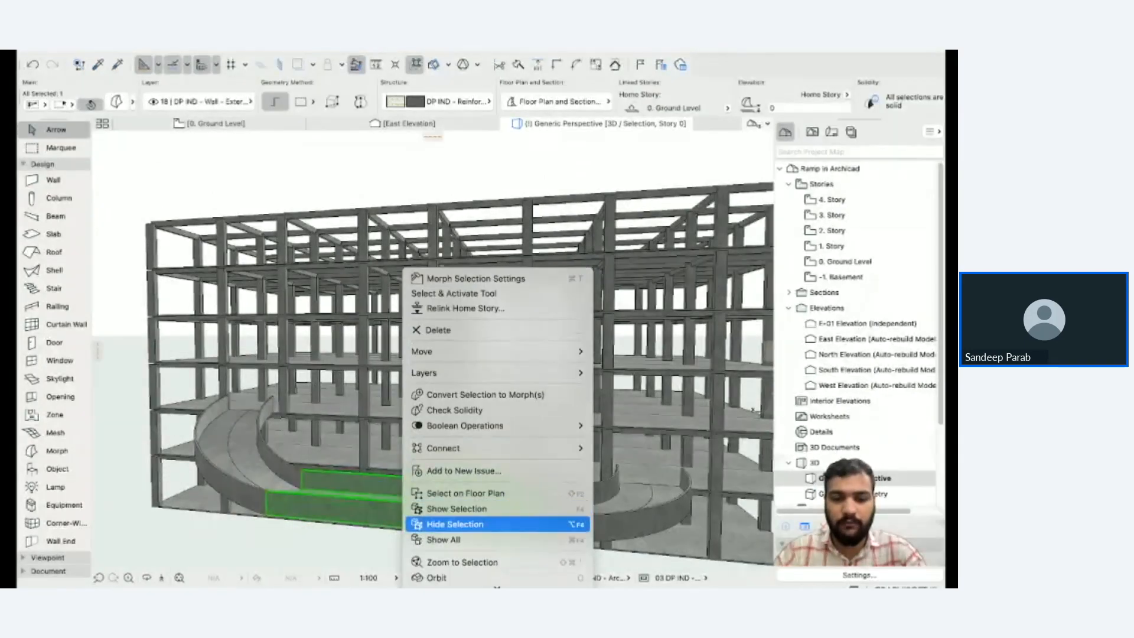
pyautogui.click(455, 524)
pyautogui.scroll(3, 455, 524)
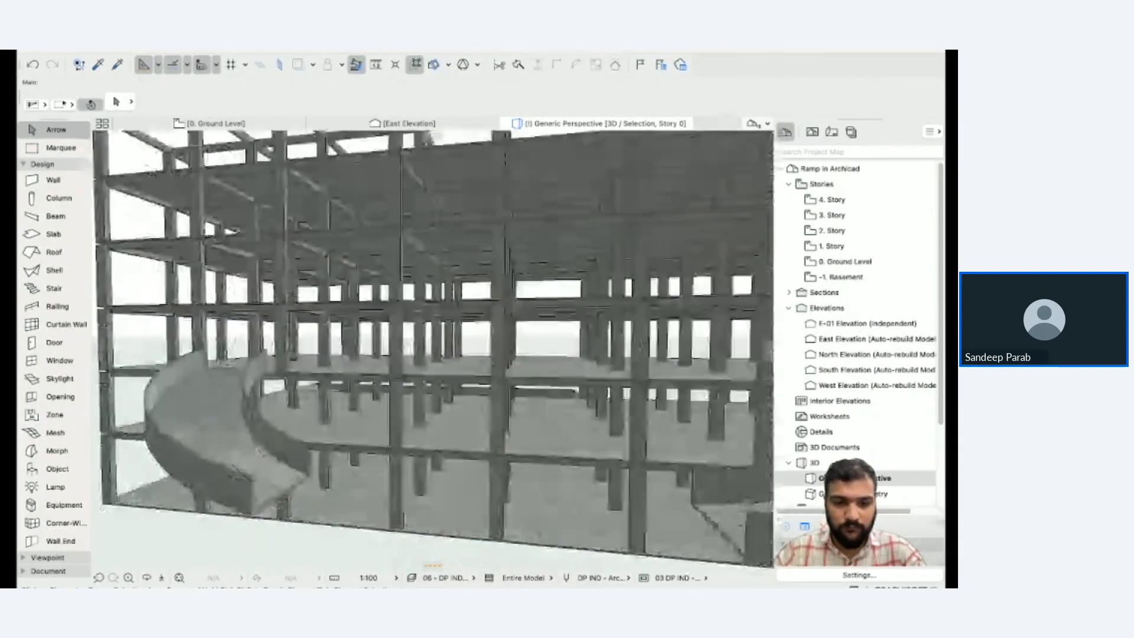
pyautogui.scroll(3, 272, 481)
# Sub-select the lower end profile of the raised curved ramp morph and raise it 1000 mm.
pyautogui.click(269, 476)
pyautogui.keyDown('shift'); pyautogui.moveTo(256, 464); pyautogui.dragTo(154, 452, button='middle'); pyautogui.keyUp('shift')
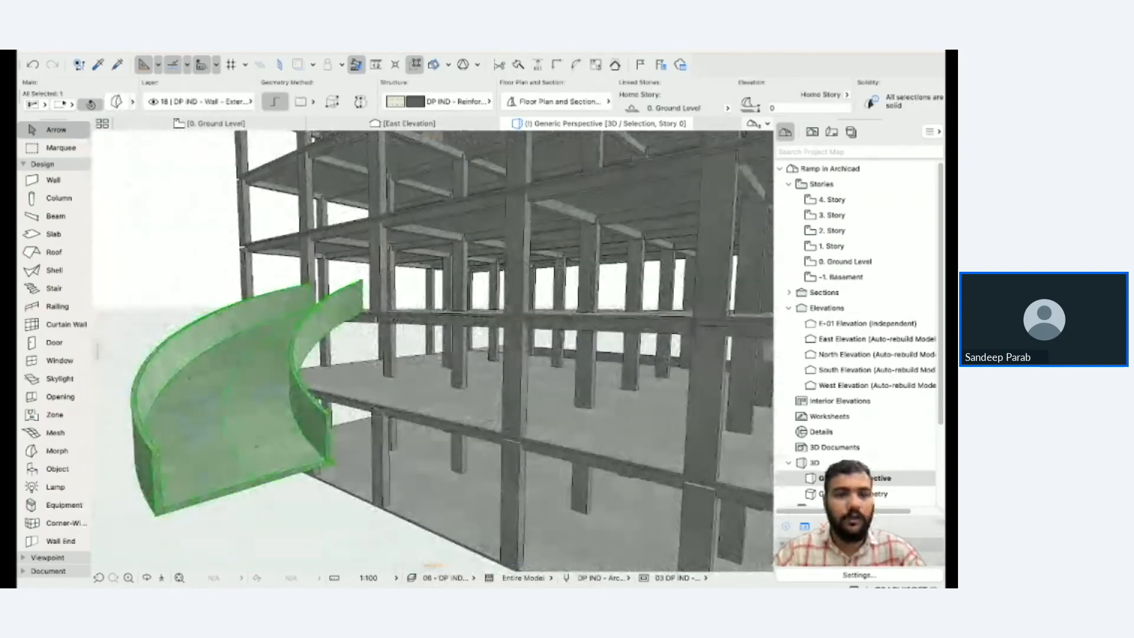
pyautogui.press('Escape')
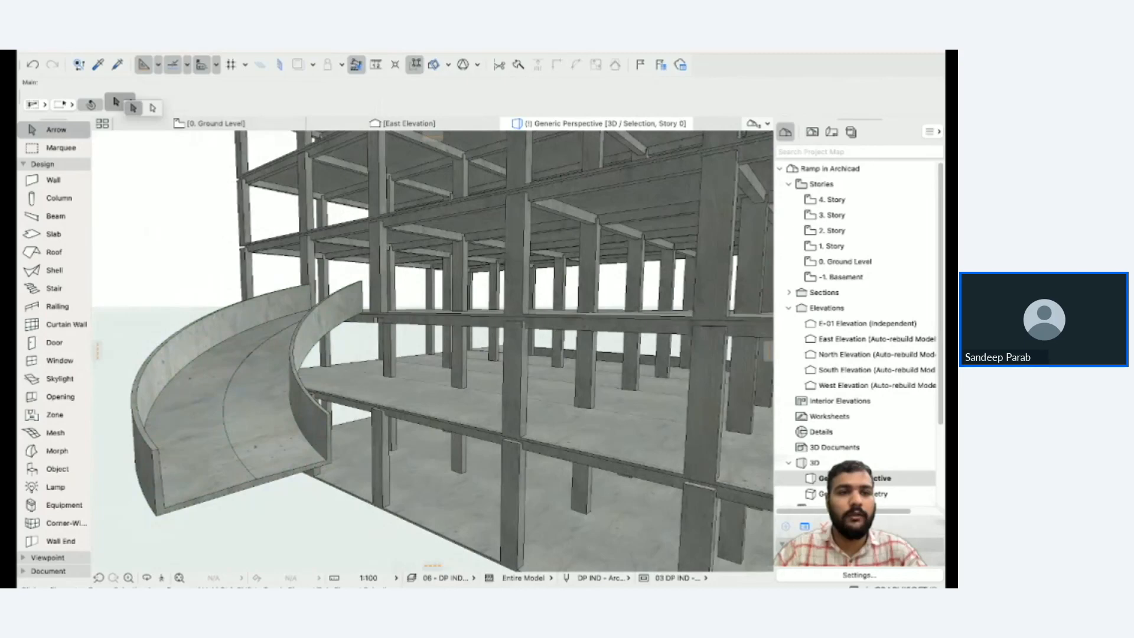
pyautogui.keyDown('shift'); pyautogui.moveTo(414, 361); pyautogui.dragTo(328, 319, button='middle'); pyautogui.keyUp('shift')
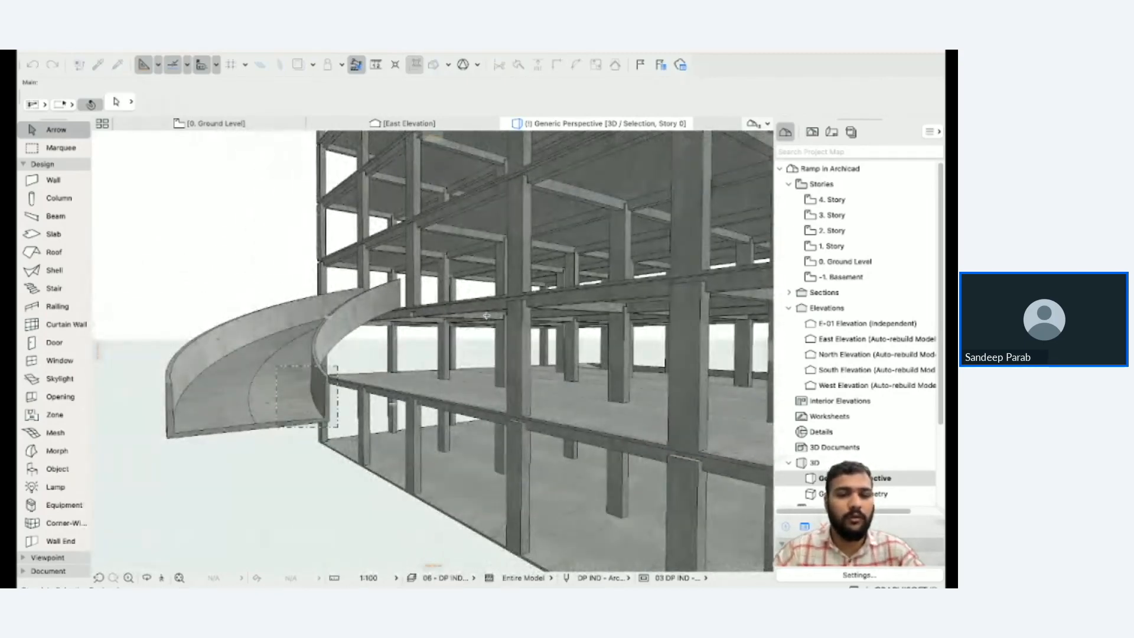
pyautogui.click(328, 318)
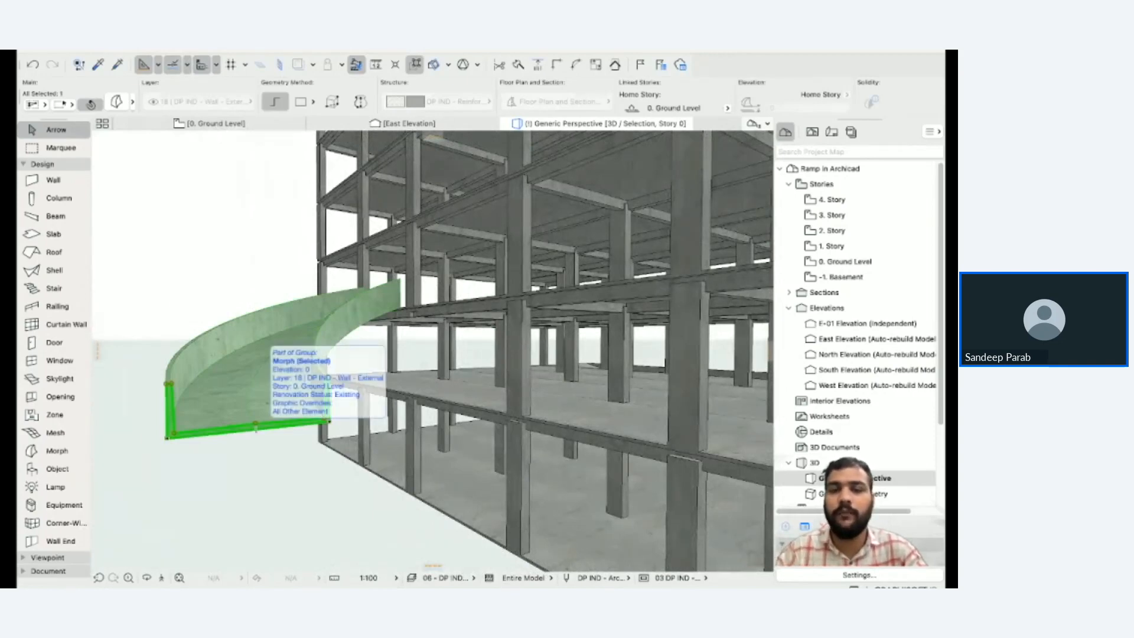
pyautogui.click(257, 425)
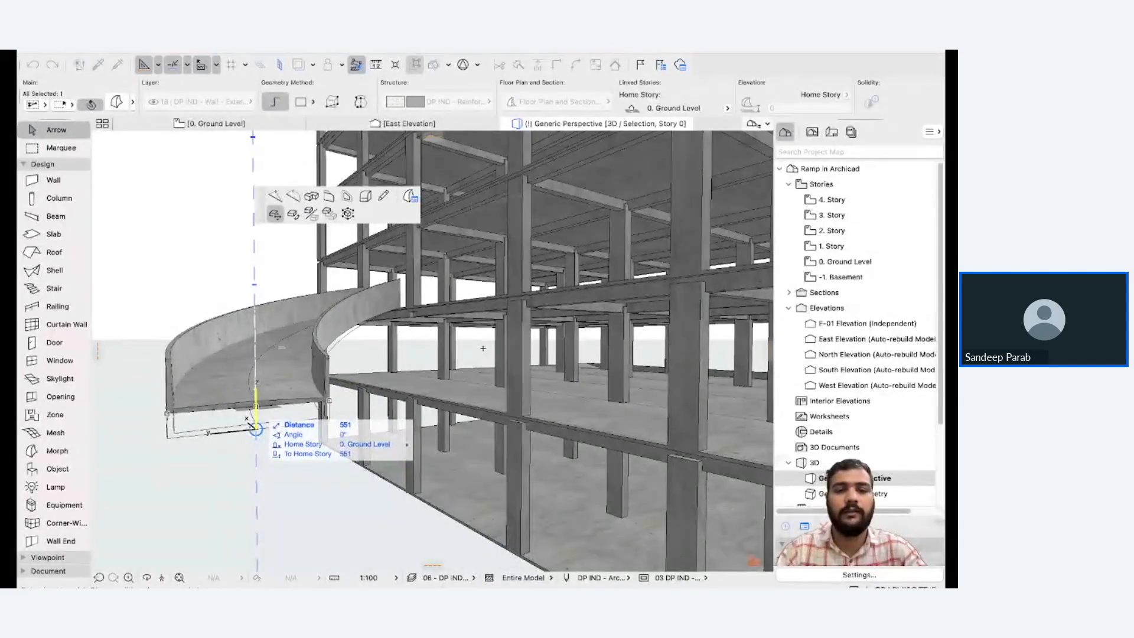
pyautogui.write('1')
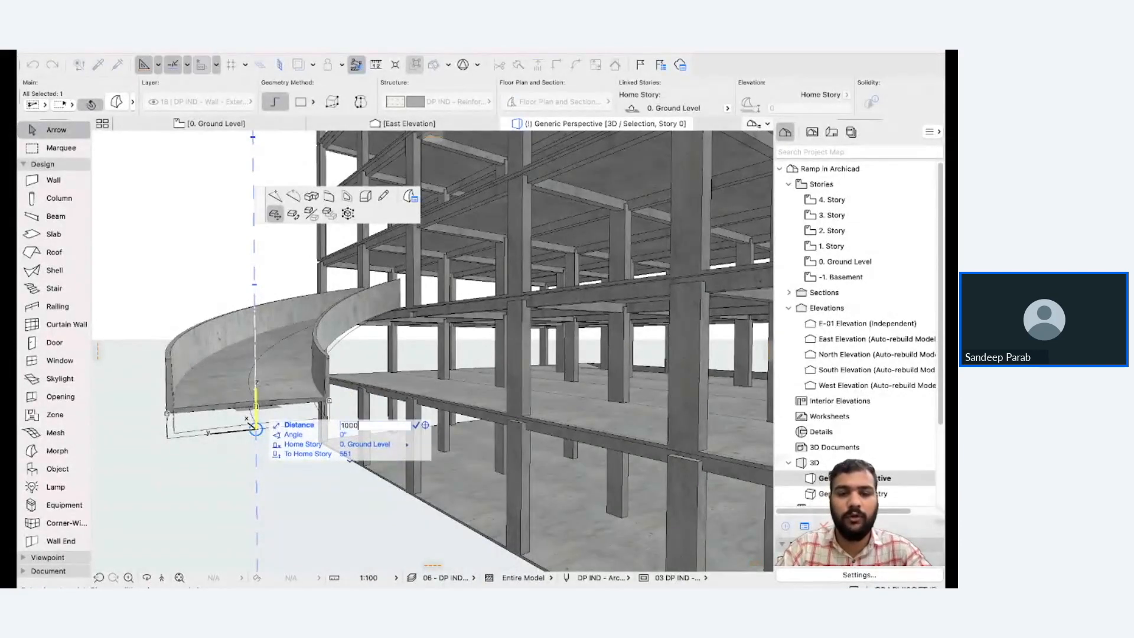
pyautogui.write('000')
pyautogui.press('Return')
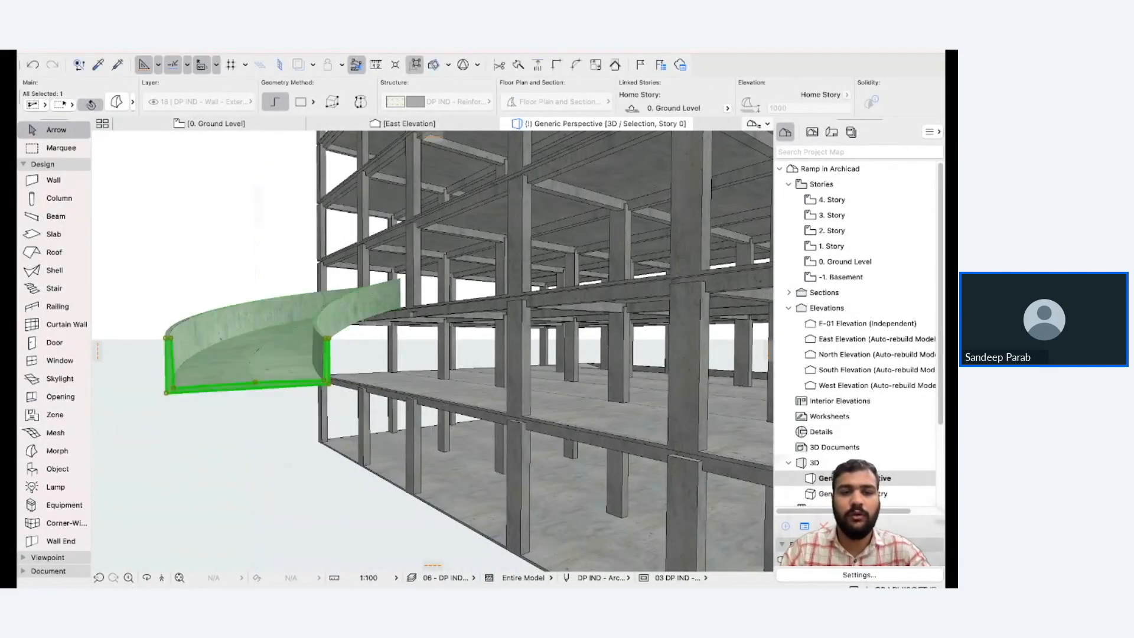
# Raise the selected lower end profile of the curved ramp another 500 mm.
pyautogui.keyDown('shift'); pyautogui.moveTo(331, 331); pyautogui.dragTo(390, 319, button='middle'); pyautogui.keyUp('shift')
pyautogui.scroll(-5, 432, 351)
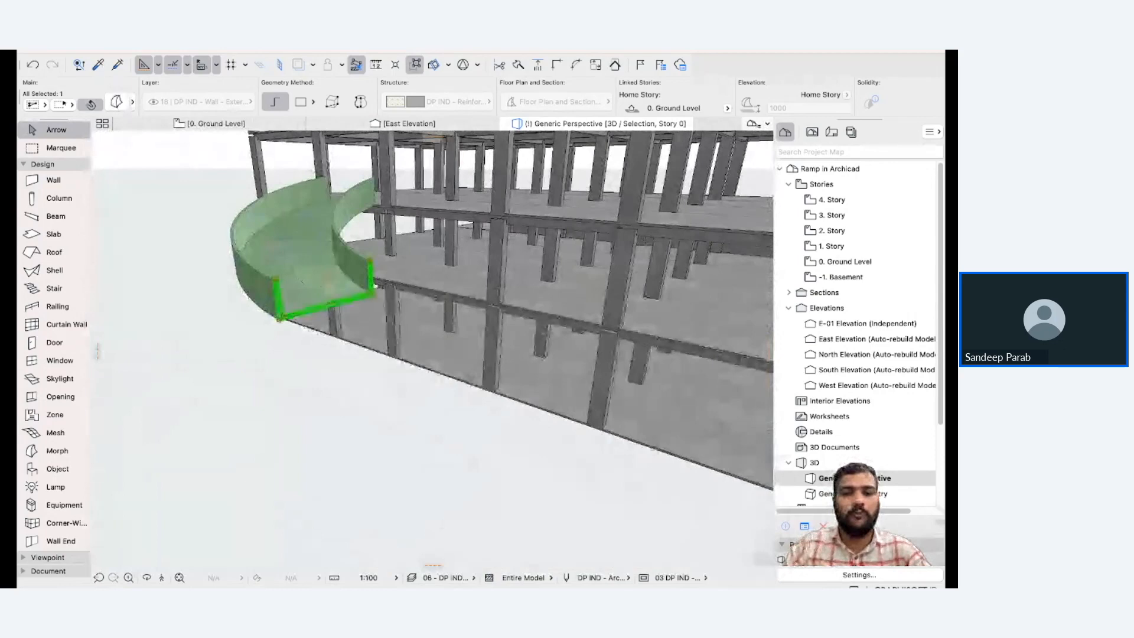
pyautogui.click(328, 305)
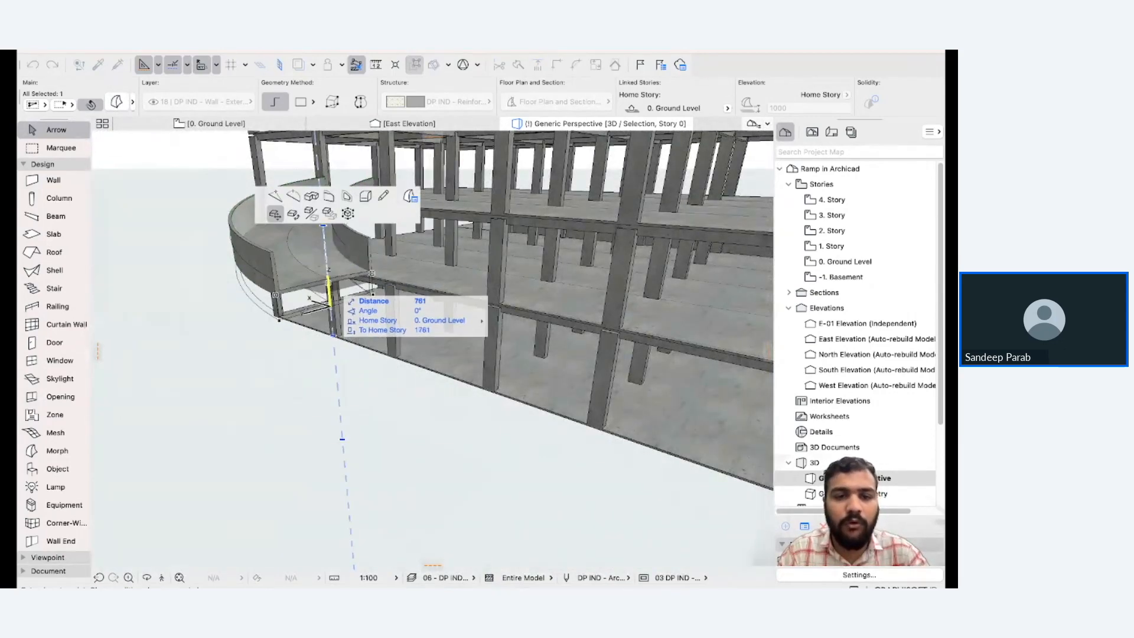
pyautogui.write('500')
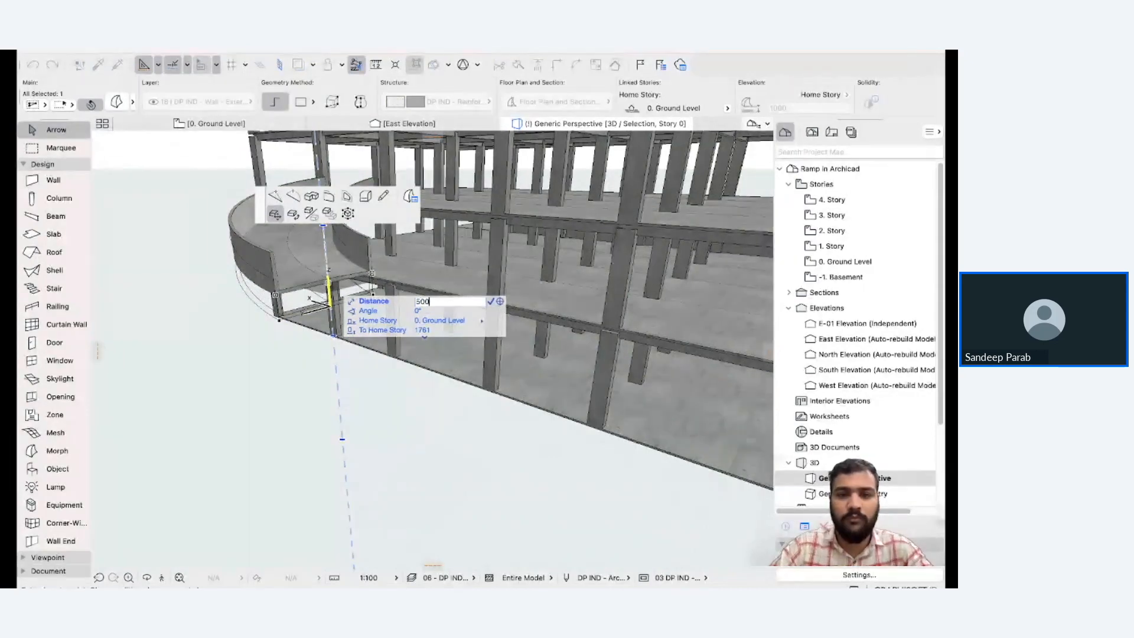
pyautogui.press('Return')
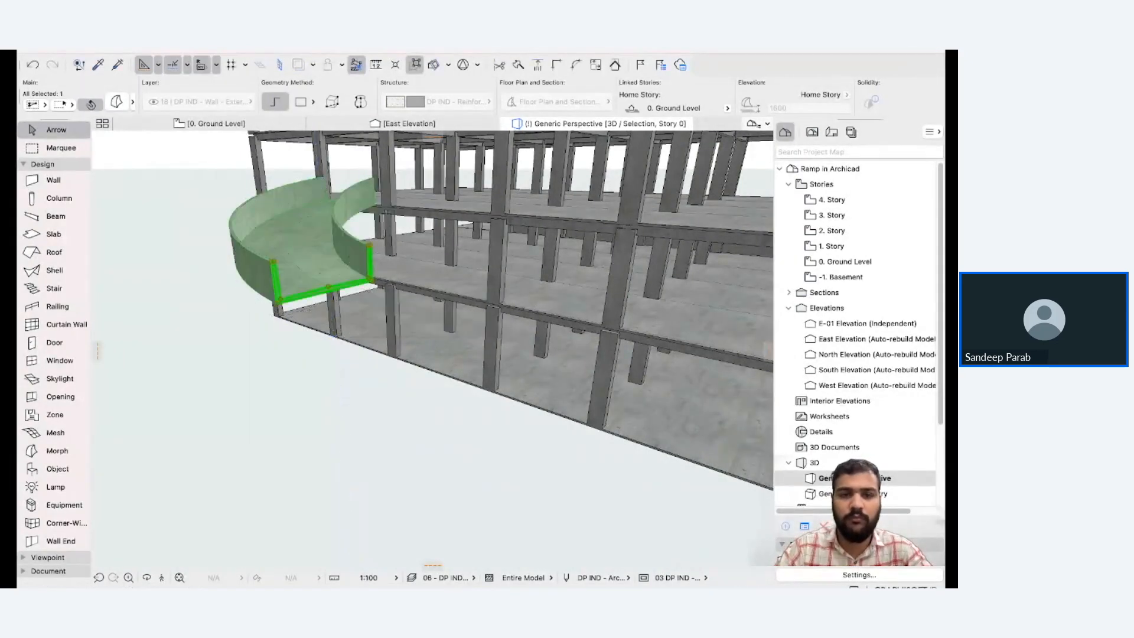
# Deselect the curved ramp's end profile and show all model elements in the 3D view again.
pyautogui.press('Escape')
pyautogui.scroll(-5, 319, 303)
pyautogui.keyDown('shift'); pyautogui.moveTo(319, 303); pyautogui.dragTo(443, 292, button='middle'); pyautogui.keyUp('shift')
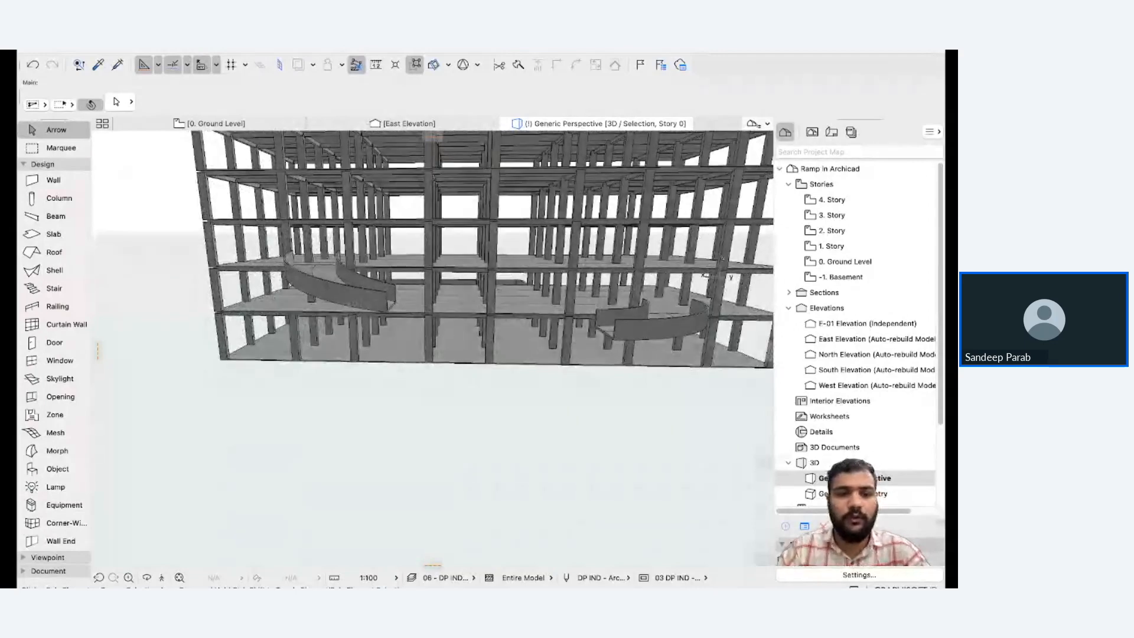
pyautogui.rightClick(114, 267)
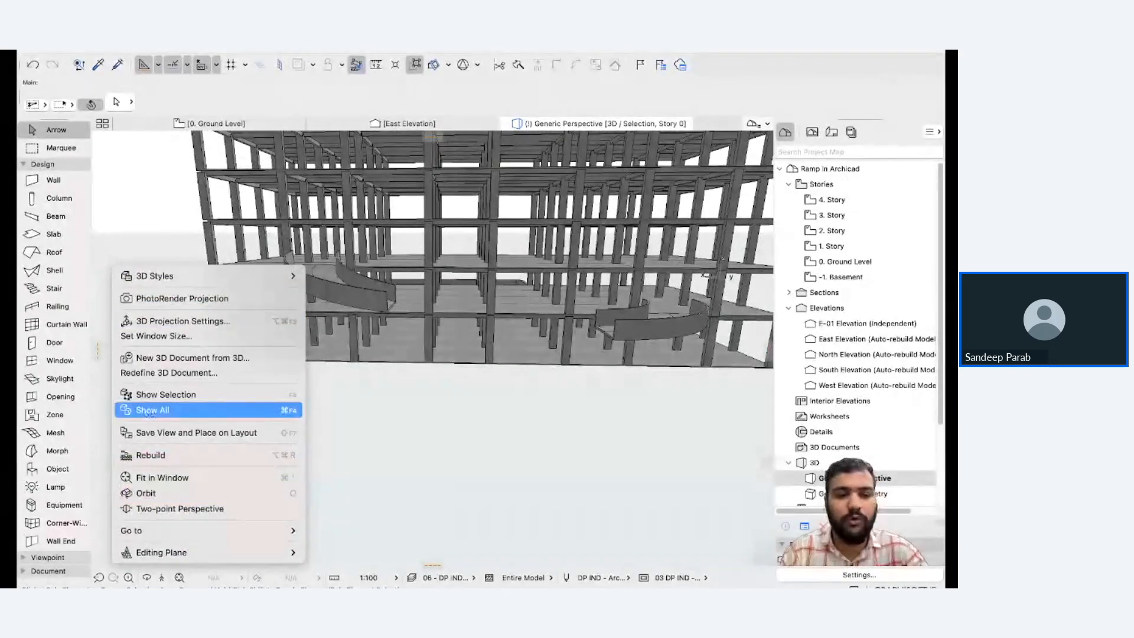
pyautogui.click(154, 410)
pyautogui.keyDown('shift'); pyautogui.moveTo(471, 278); pyautogui.dragTo(492, 332, button='middle'); pyautogui.keyUp('shift')
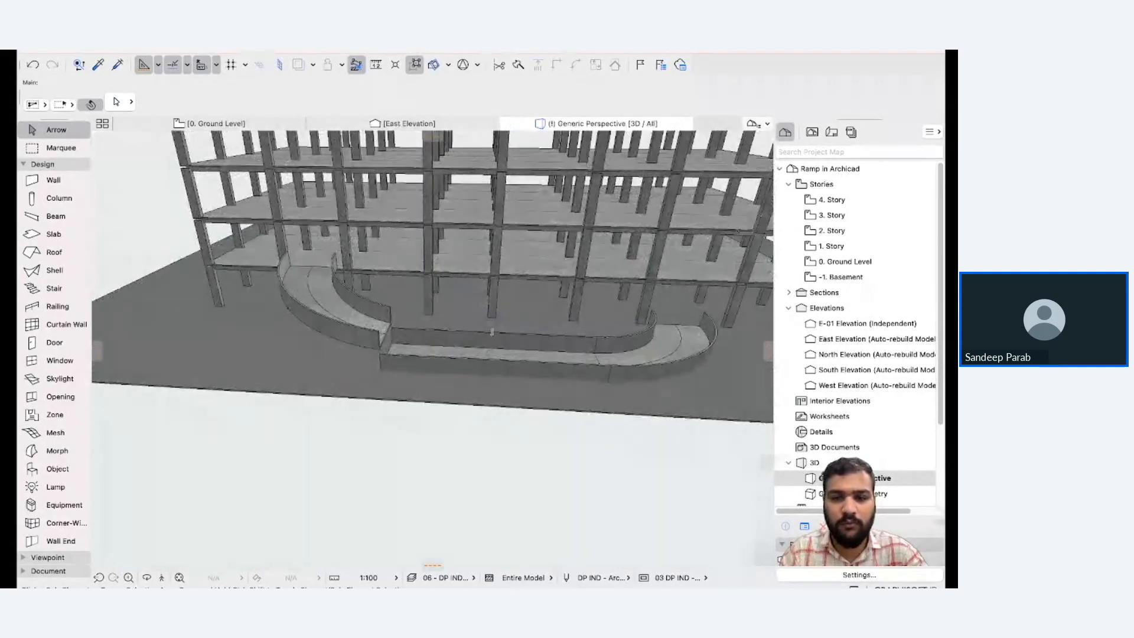
# Switch to selecting whole elements and hide the ground slab around the straight ramp.
pyautogui.scroll(10, 393, 319)
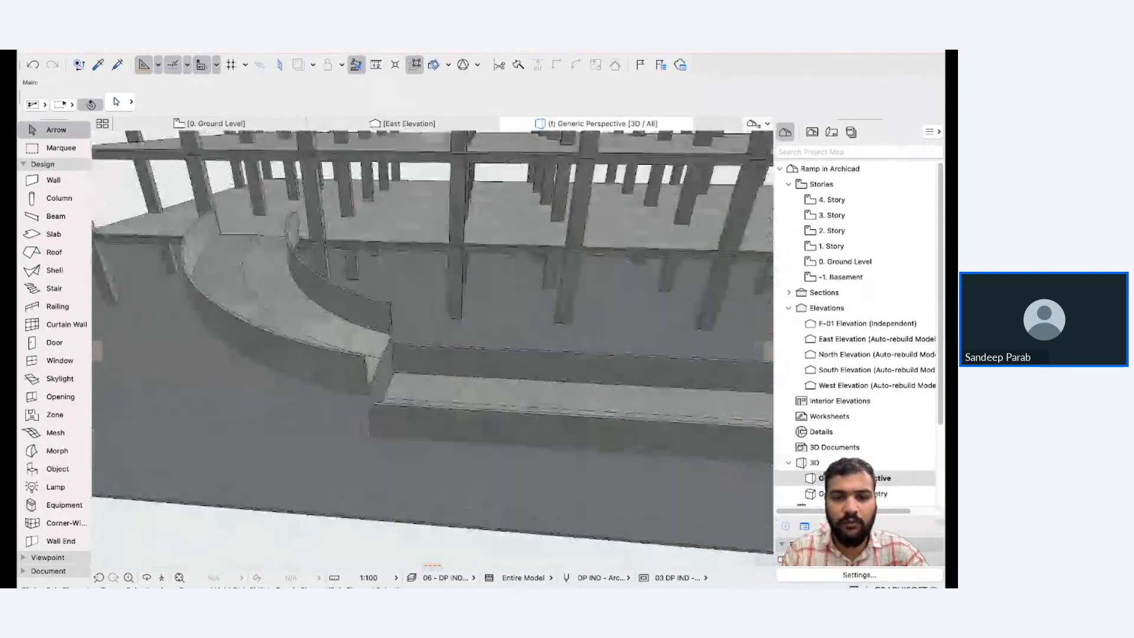
pyautogui.scroll(10, 393, 319)
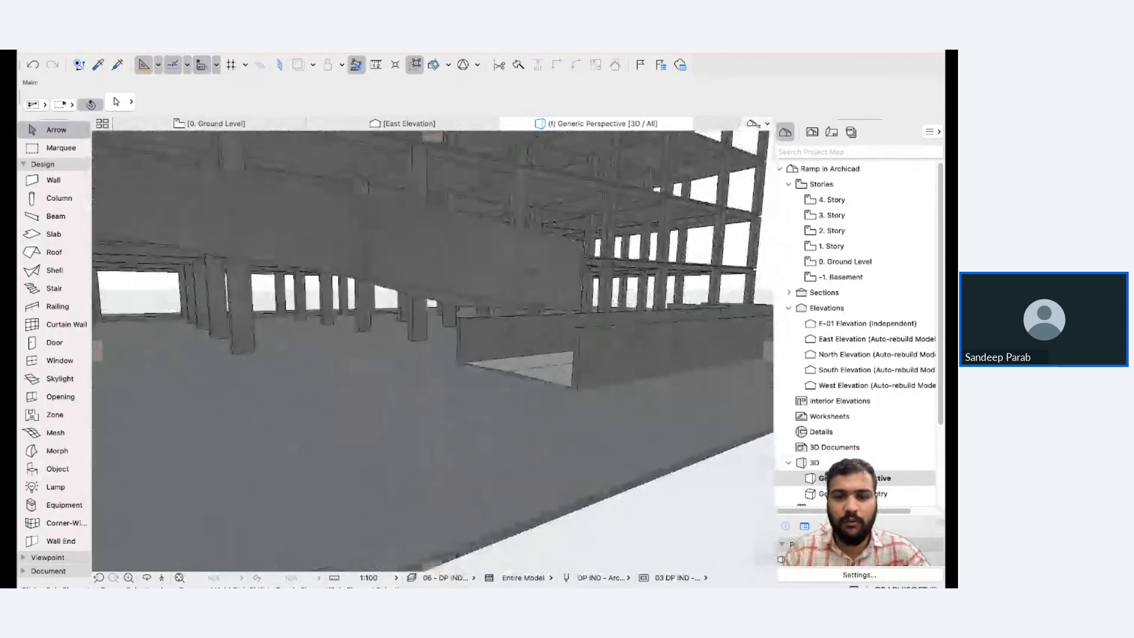
pyautogui.scroll(6, 458, 305)
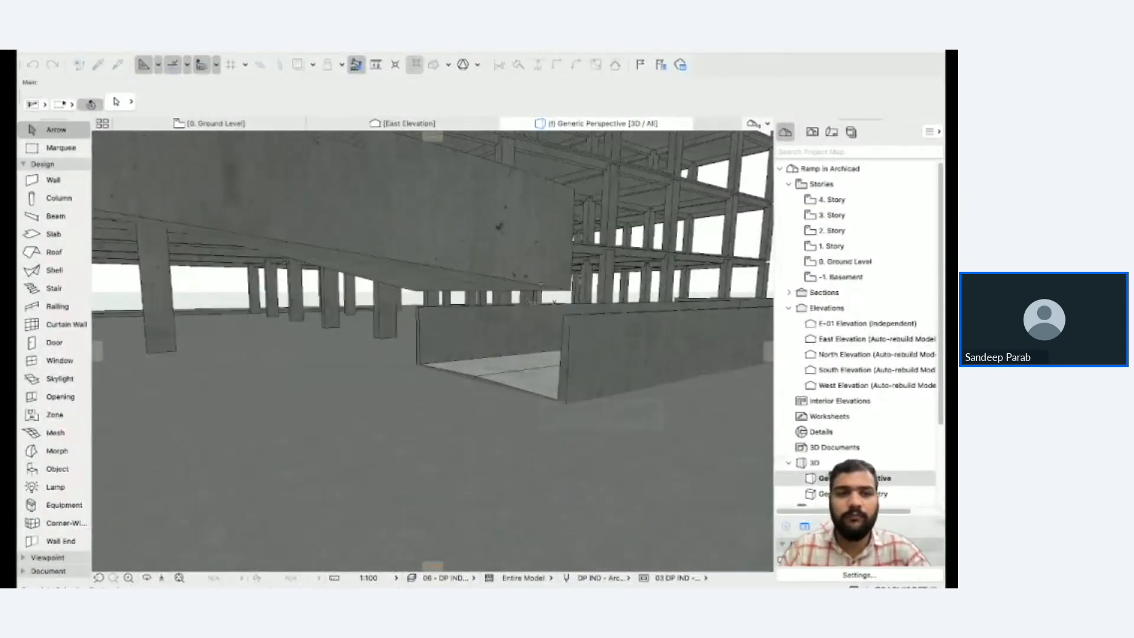
pyautogui.click(119, 102)
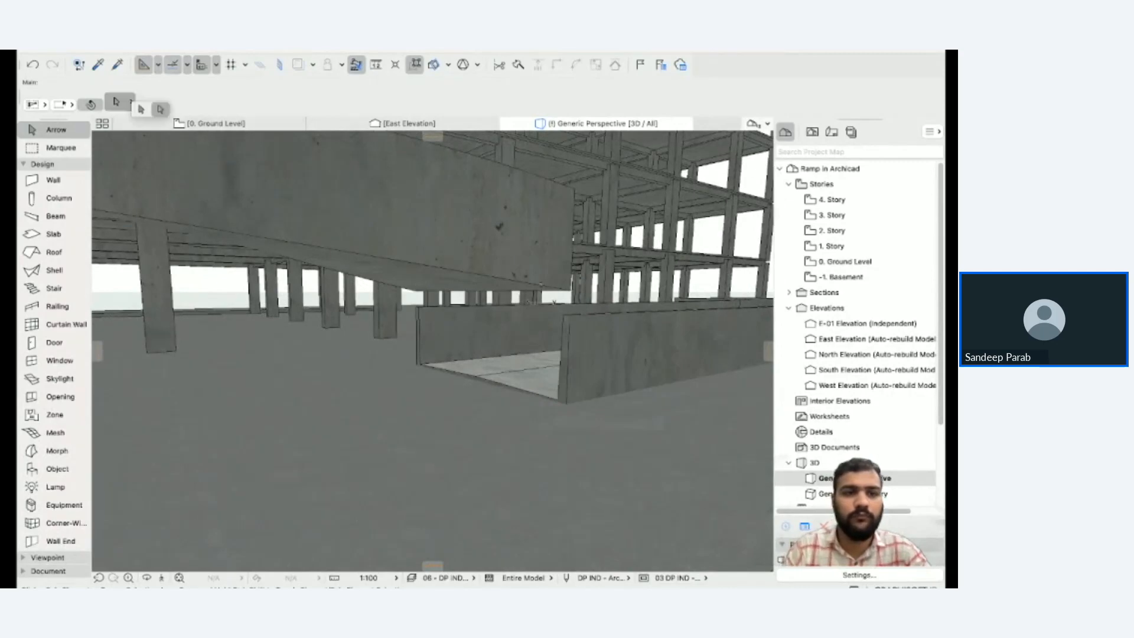
pyautogui.click(140, 109)
pyautogui.click(385, 459)
pyautogui.rightClick(385, 459)
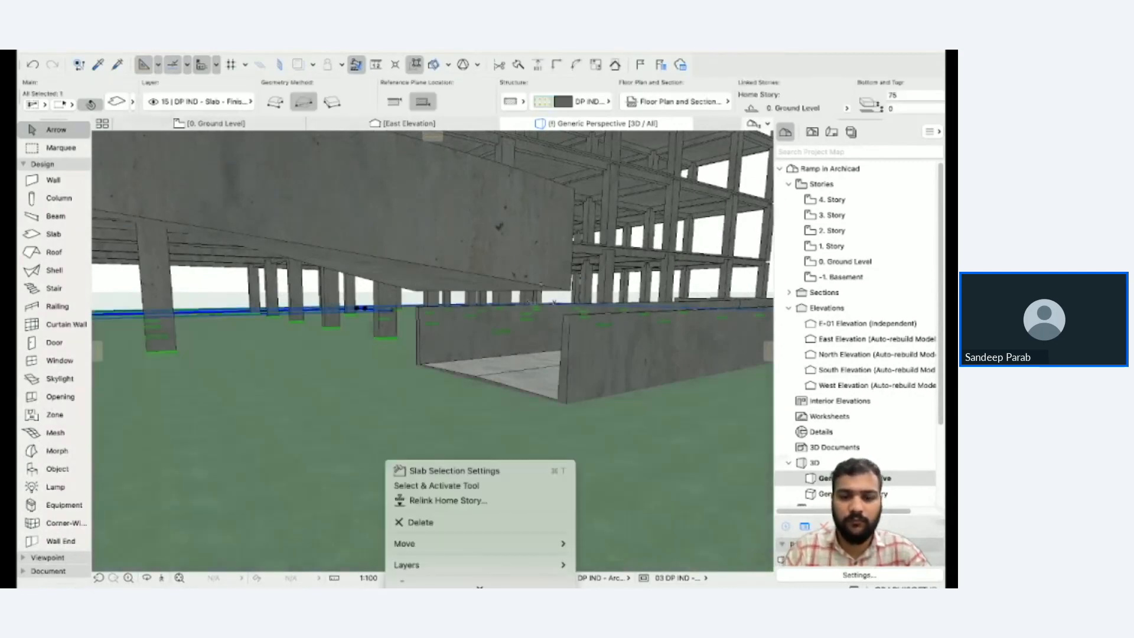
pyautogui.scroll(-5, 480, 519)
pyautogui.click(480, 516)
# Clear the straight ramp's selection, switch back to sub-element selection and face the open end of the straight ramp.
pyautogui.click(555, 302)
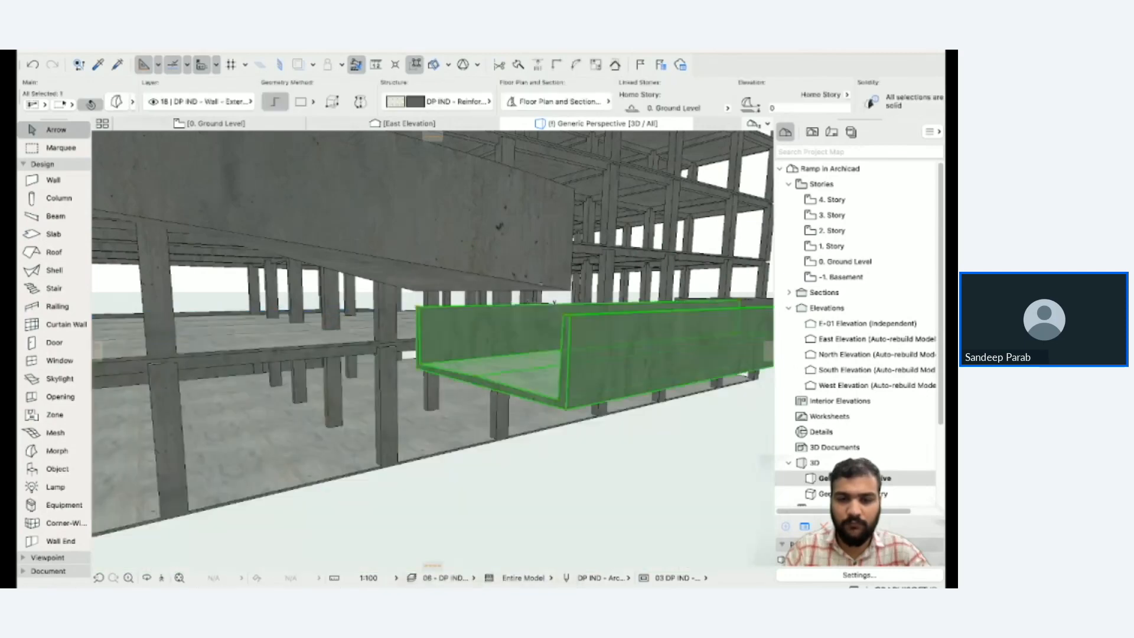
pyautogui.press('Escape')
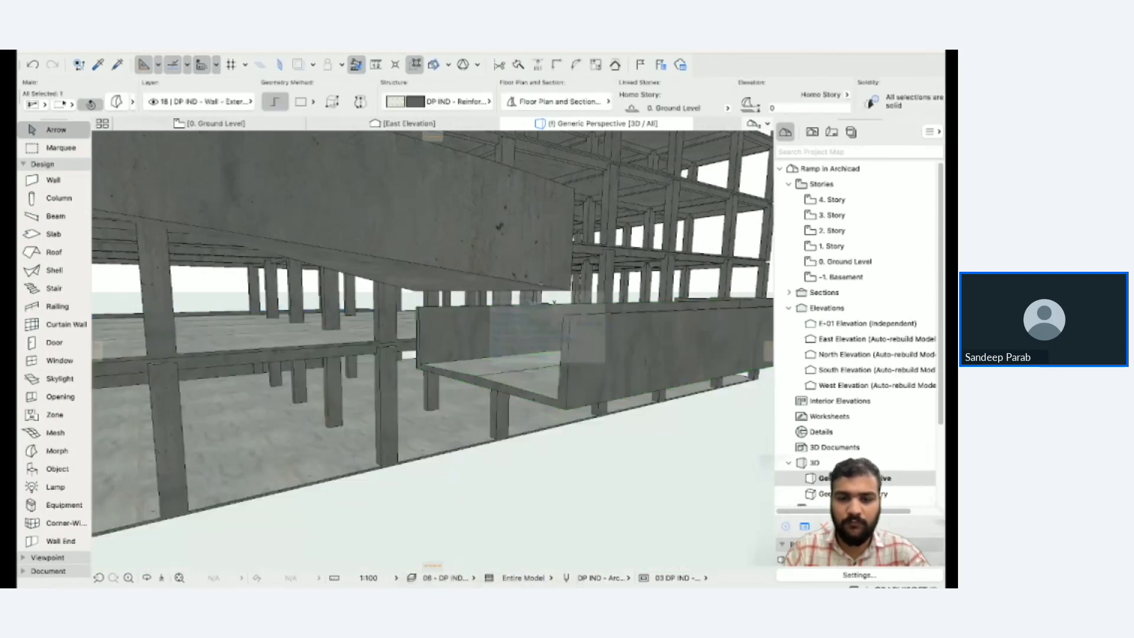
pyautogui.keyDown('shift'); pyautogui.moveTo(489, 290); pyautogui.dragTo(574, 267, button='middle'); pyautogui.keyUp('shift')
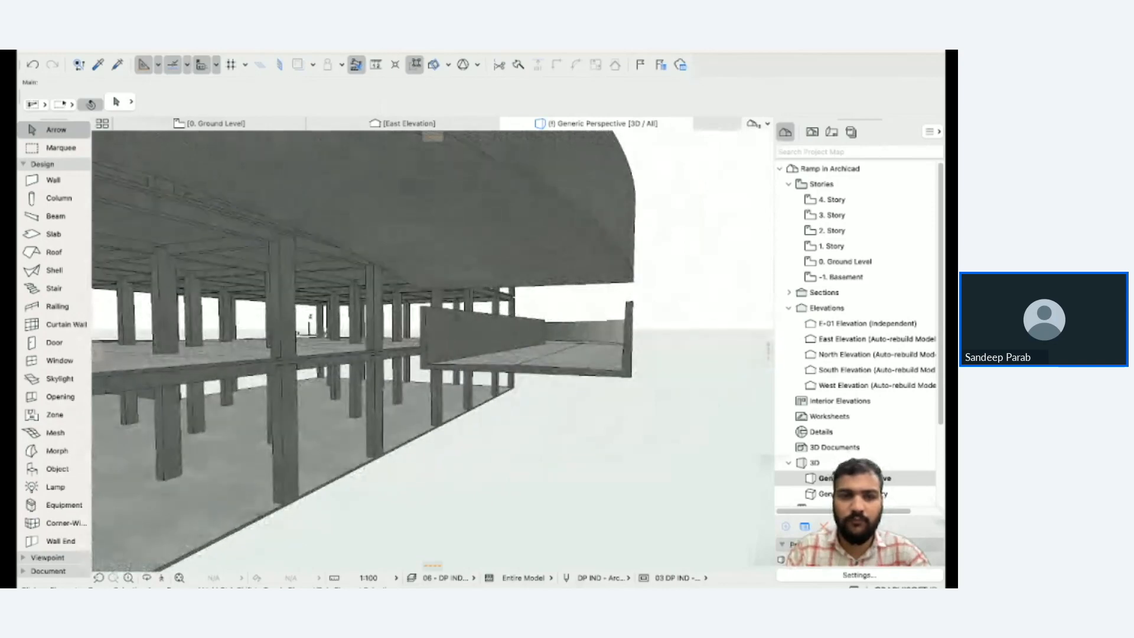
pyautogui.click(121, 102)
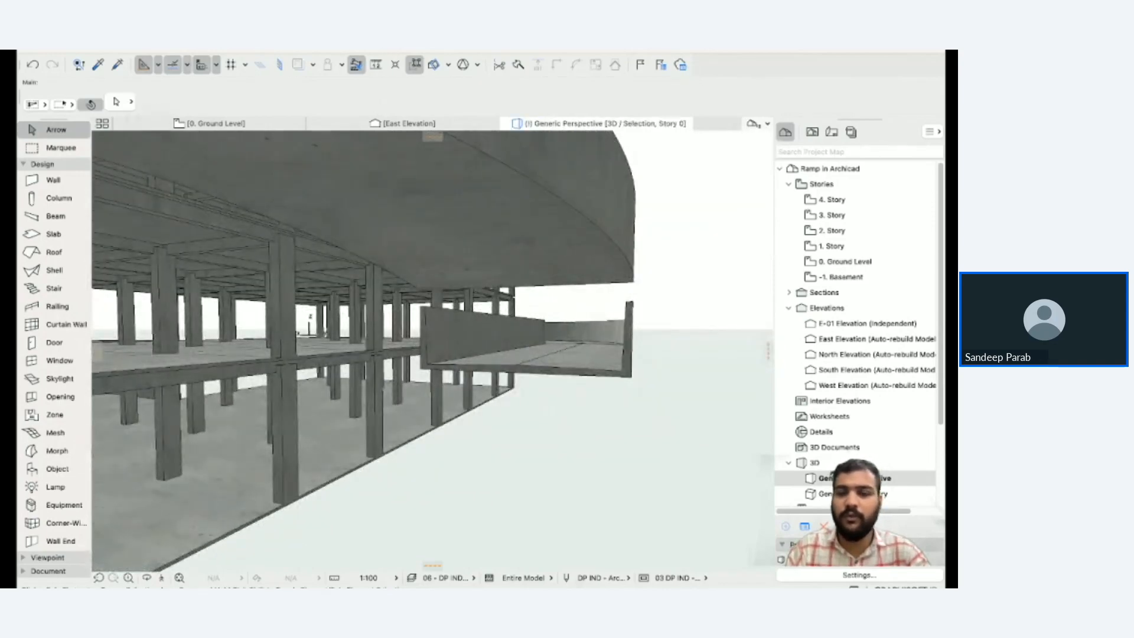
# Try to raise the straight ramp's end by 1500 mm using an area selection around its open end.
pyautogui.moveTo(662, 294); pyautogui.dragTo(386, 397)
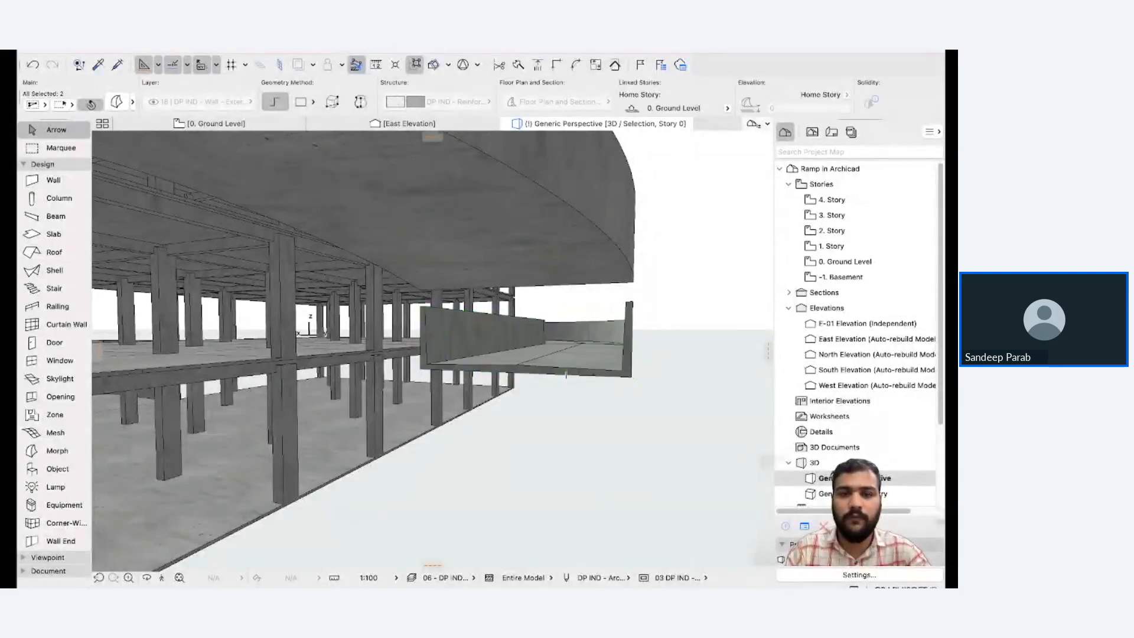
pyautogui.press('Escape')
pyautogui.keyDown('shift'); pyautogui.moveTo(565, 373); pyautogui.dragTo(568, 364, button='middle'); pyautogui.keyUp('shift')
pyautogui.moveTo(632, 305); pyautogui.dragTo(451, 398)
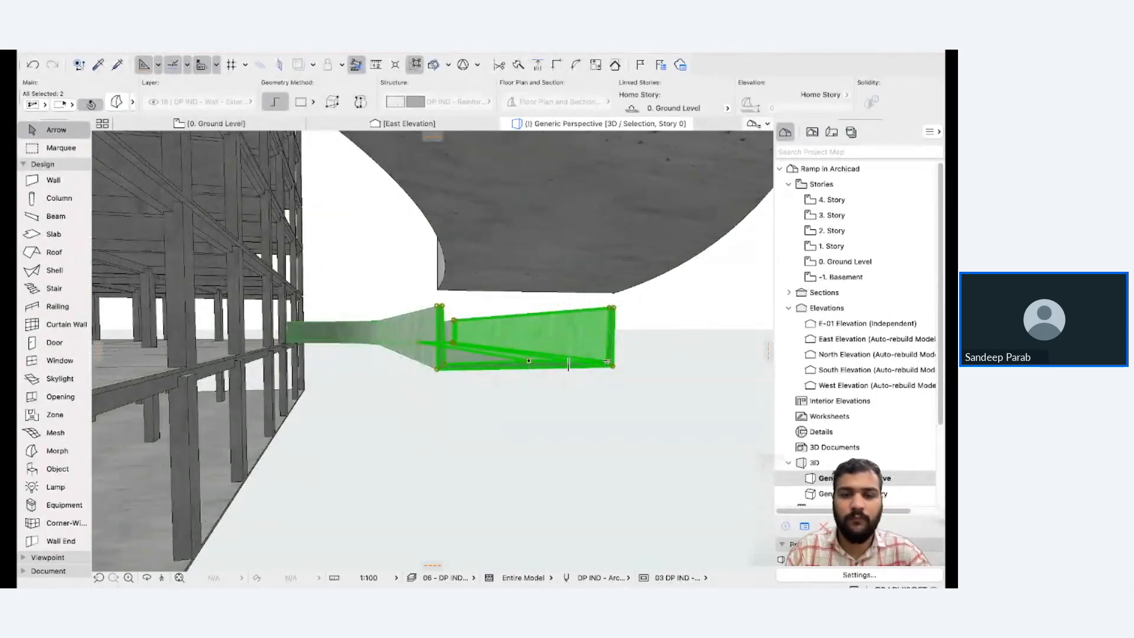
pyautogui.click(529, 362)
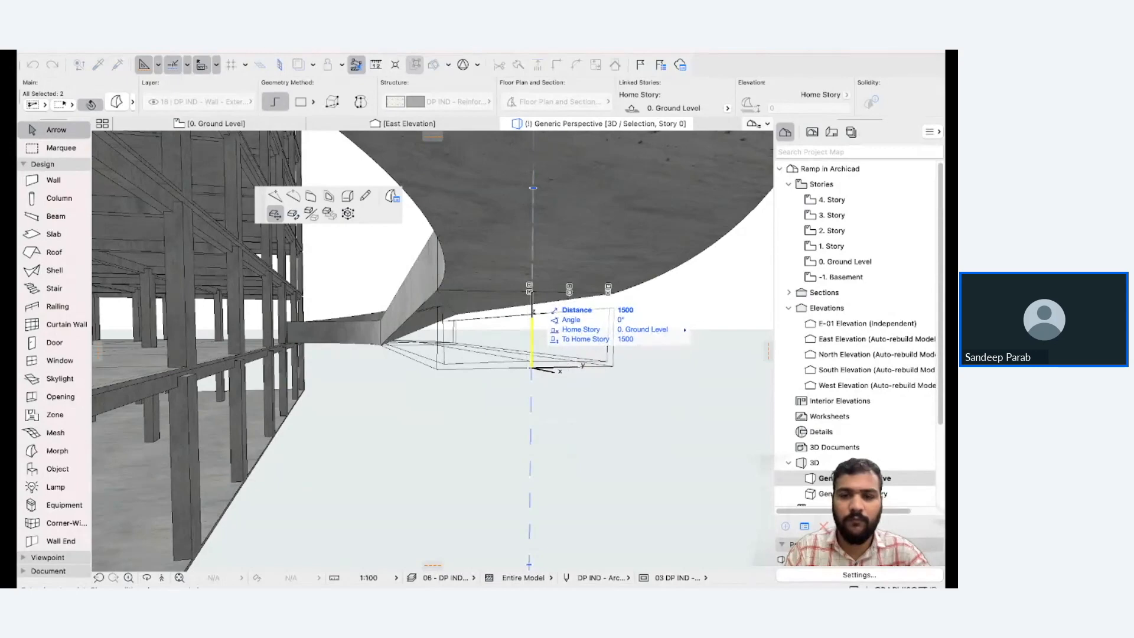
pyautogui.click(533, 289)
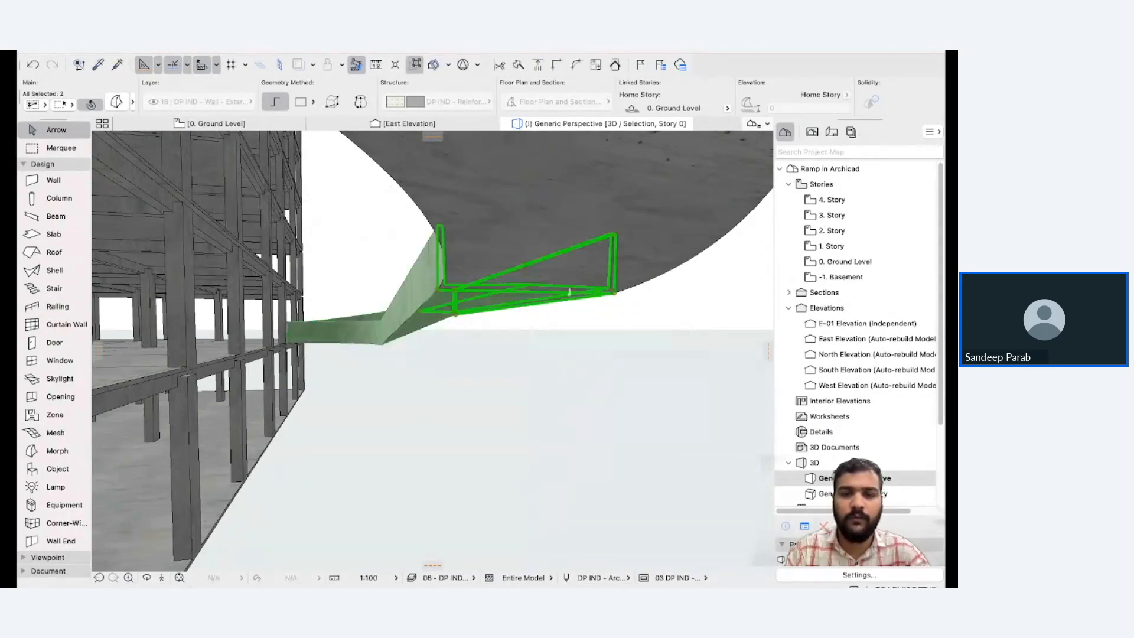
# Check the reshaped ramp from outside the building, undo the last raise and clear the selection.
pyautogui.keyDown('shift'); pyautogui.moveTo(570, 292); pyautogui.dragTo(384, 355, button='middle'); pyautogui.keyUp('shift')
pyautogui.keyDown('shift'); pyautogui.moveTo(676, 346); pyautogui.dragTo(337, 370, button='middle'); pyautogui.keyUp('shift')
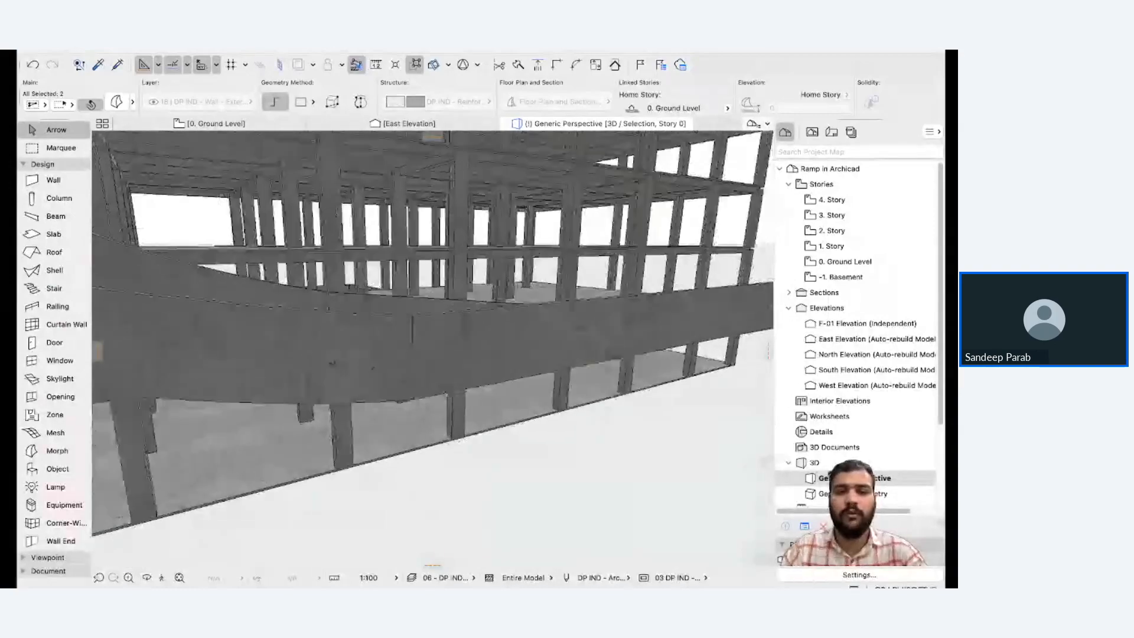
pyautogui.keyDown('shift'); pyautogui.moveTo(540, 267); pyautogui.dragTo(349, 362, button='middle'); pyautogui.keyUp('shift')
pyautogui.keyDown('shift'); pyautogui.moveTo(620, 275); pyautogui.dragTo(561, 354, button='middle'); pyautogui.keyUp('shift')
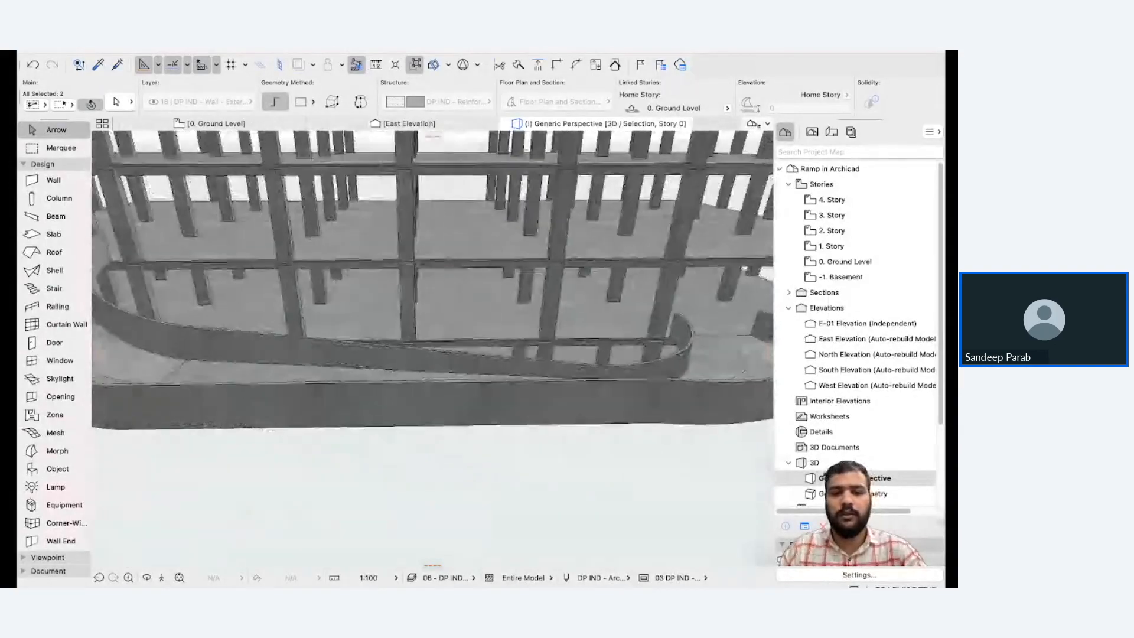
pyautogui.press('super+z')
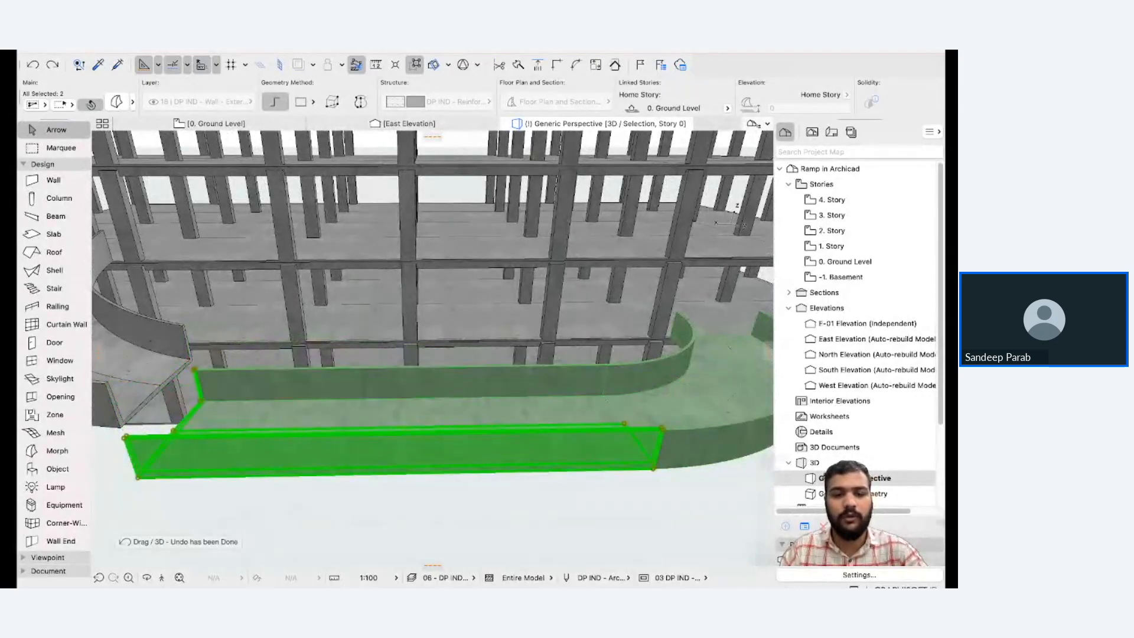
pyautogui.press('Escape')
# Sub-select only the open end profile of the straight ramp, below the raised curved piece, and raise it 1500 mm.
pyautogui.keyDown('shift'); pyautogui.moveTo(378, 437); pyautogui.dragTo(615, 319, button='middle'); pyautogui.keyUp('shift')
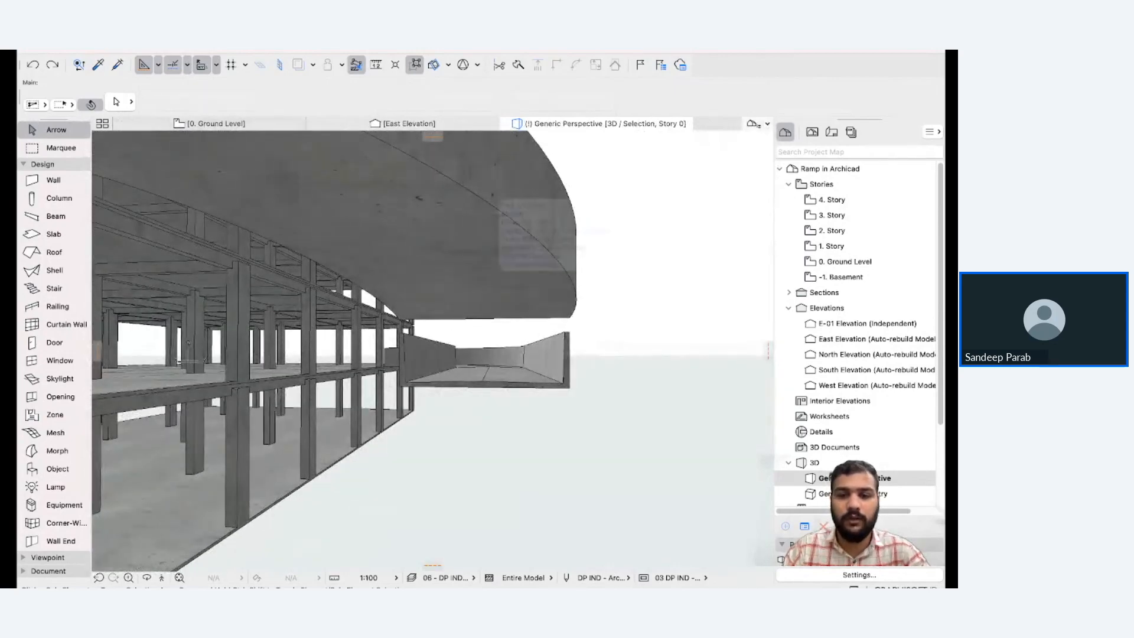
pyautogui.click(602, 327)
pyautogui.moveTo(555, 359); pyautogui.dragTo(413, 401)
pyautogui.keyDown('shift'); pyautogui.moveTo(412, 401); pyautogui.dragTo(208, 386, button='middle'); pyautogui.keyUp('shift')
pyautogui.press('Escape')
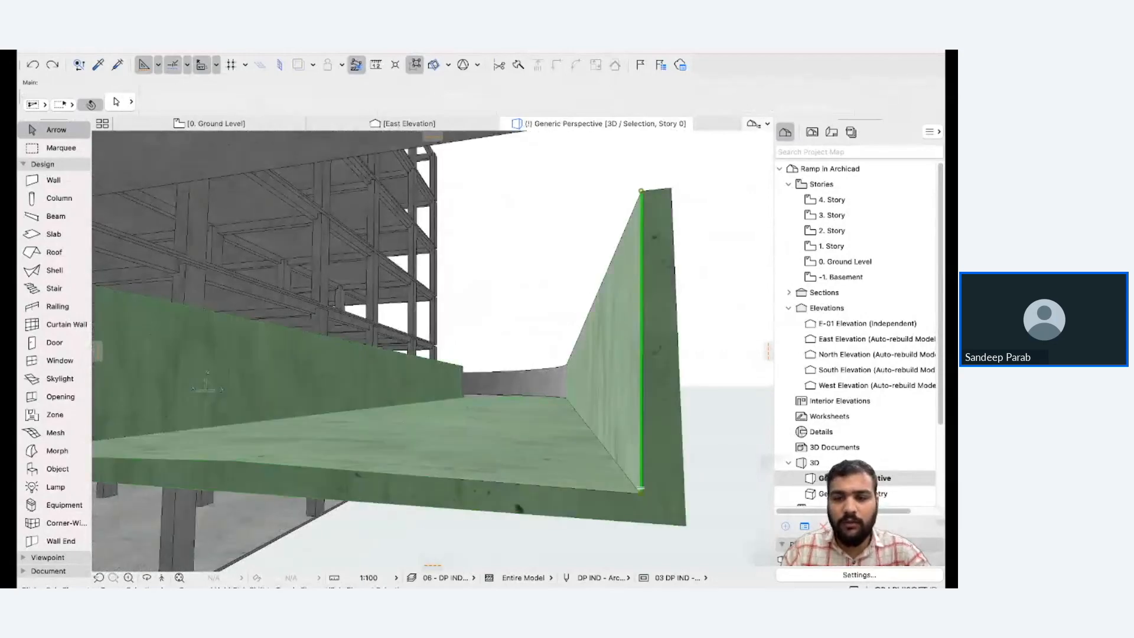
pyautogui.click(206, 385)
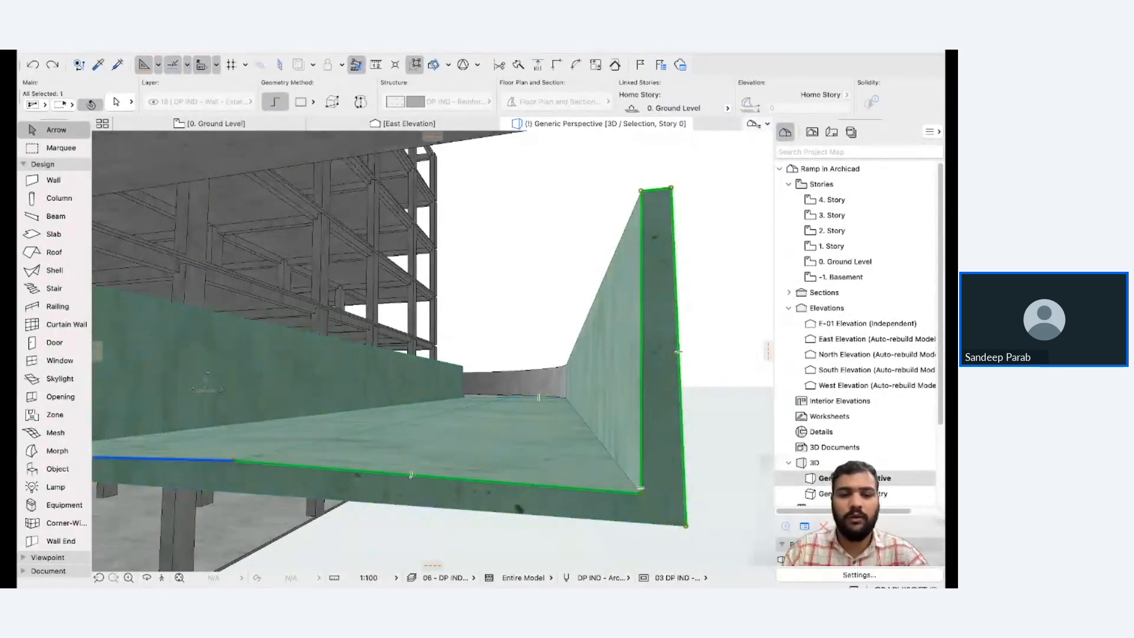
pyautogui.keyDown('shift'); pyautogui.moveTo(678, 351); pyautogui.dragTo(752, 524, button='middle'); pyautogui.keyUp('shift')
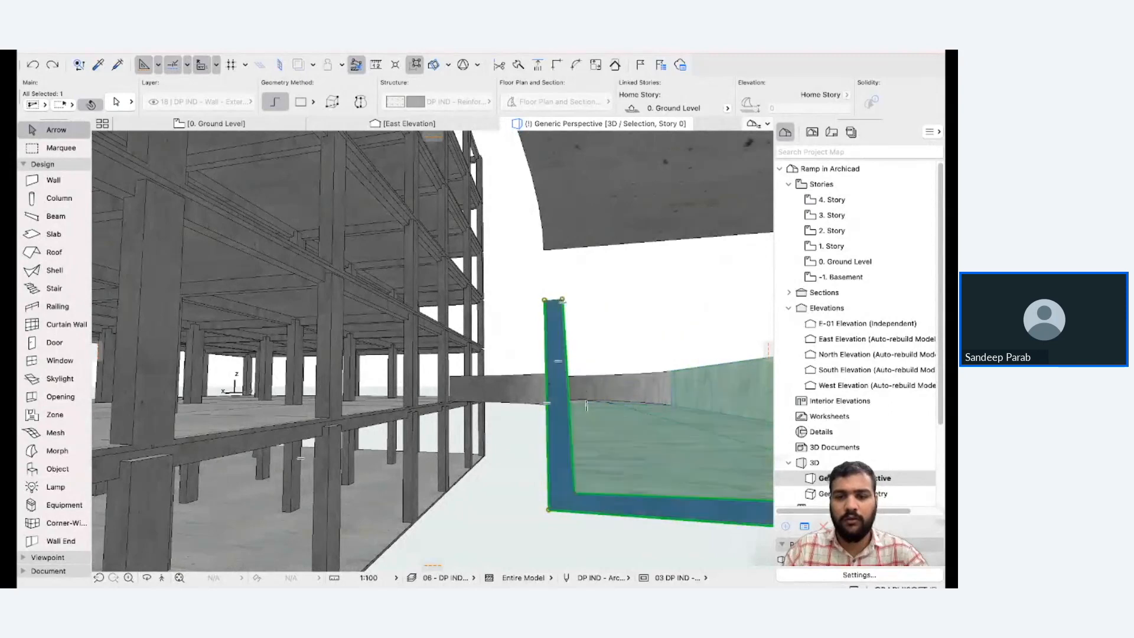
pyautogui.keyDown('shift'); pyautogui.moveTo(587, 405); pyautogui.dragTo(691, 424, button='middle'); pyautogui.keyUp('shift')
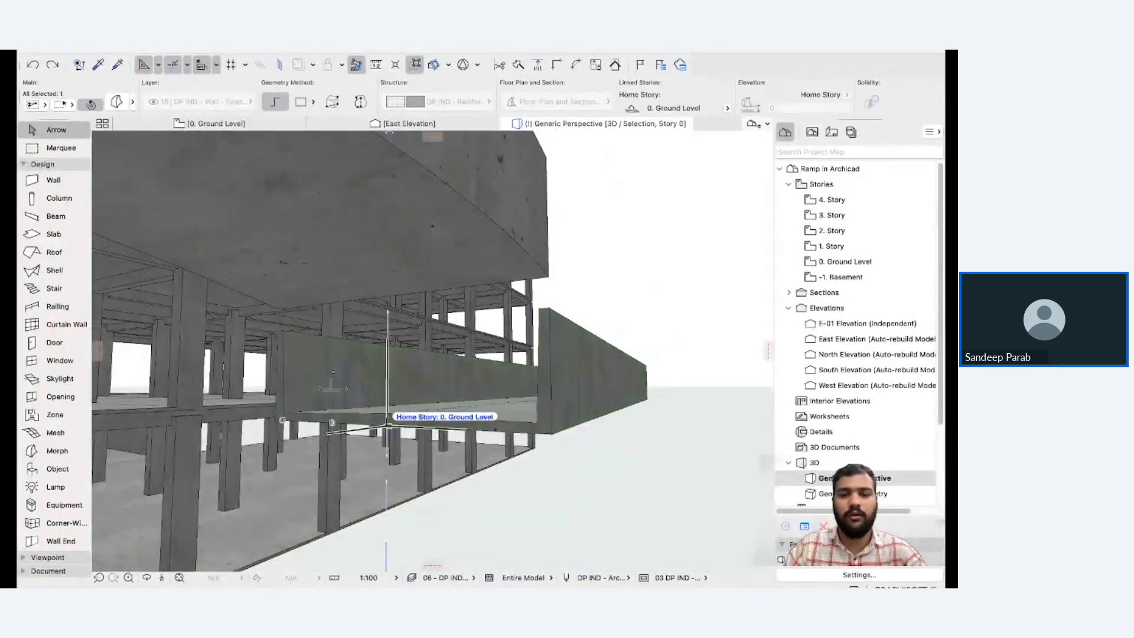
pyautogui.click(389, 424)
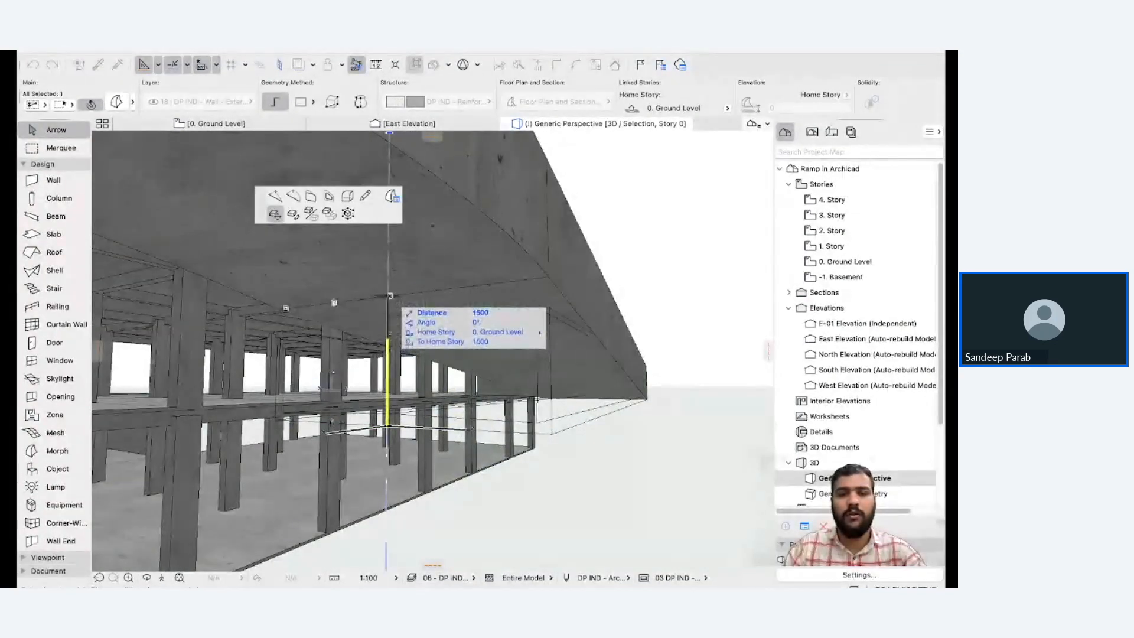
pyautogui.press('Return')
# Turn off group suspension and deselect the straight ramp after checking its connection to both curved pieces.
pyautogui.keyDown('shift'); pyautogui.moveTo(431, 349); pyautogui.dragTo(354, 301, button='middle'); pyautogui.keyUp('shift')
pyautogui.scroll(-10, 496, 328)
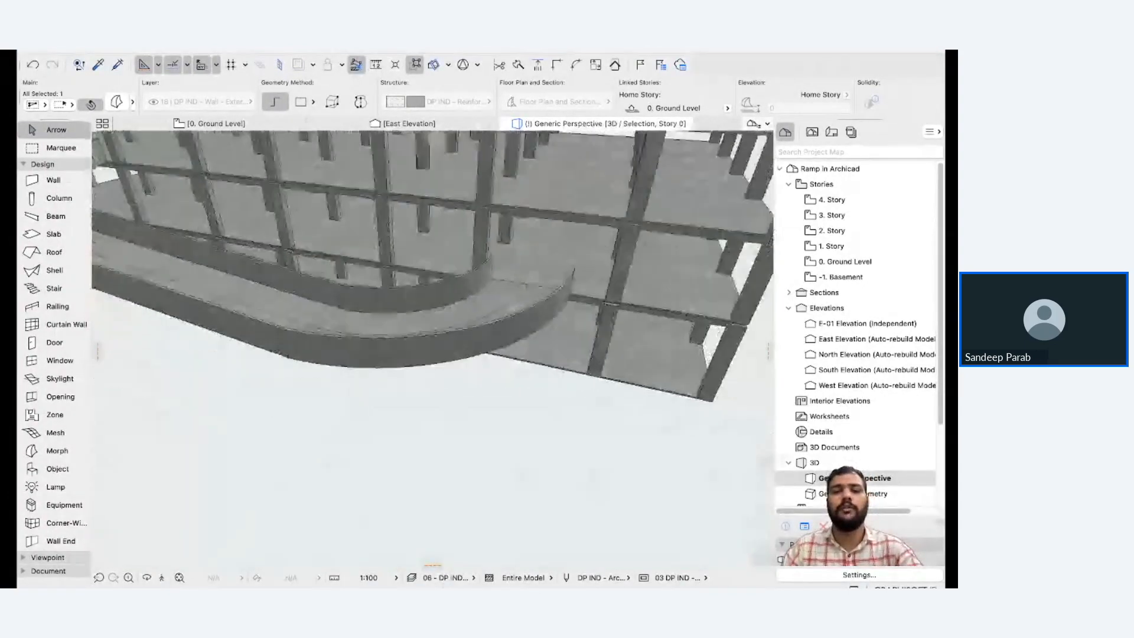
pyautogui.keyDown('shift'); pyautogui.moveTo(413, 296); pyautogui.dragTo(413, 373, button='middle'); pyautogui.keyUp('shift')
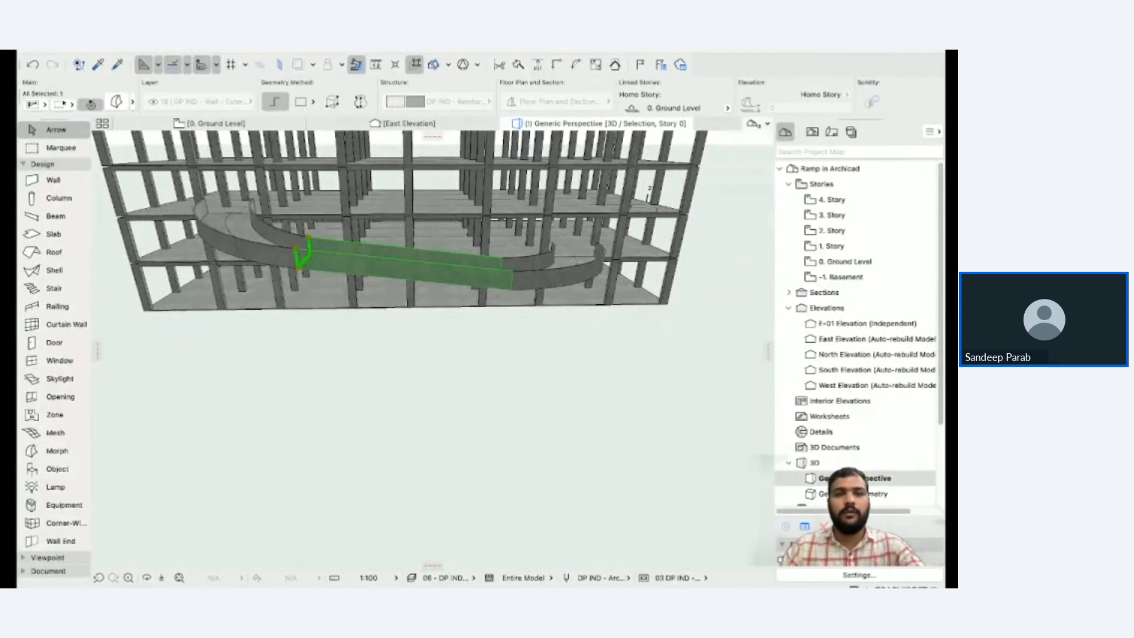
pyautogui.hotkey('alt', 'g')
pyautogui.press('Escape')
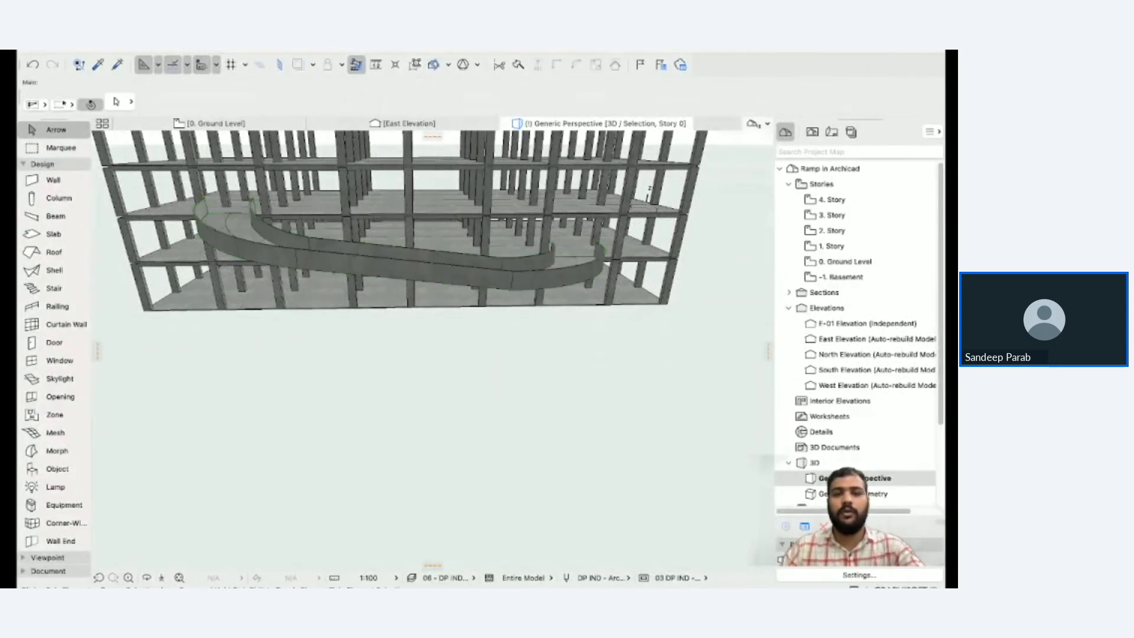
# Multiply the complete ramp upward by elevation in 3500 mm increments, making four copies for the upper stories, and clear the selection.
pyautogui.keyDown('shift'); pyautogui.moveTo(414, 249); pyautogui.dragTo(425, 267, button='middle'); pyautogui.keyUp('shift')
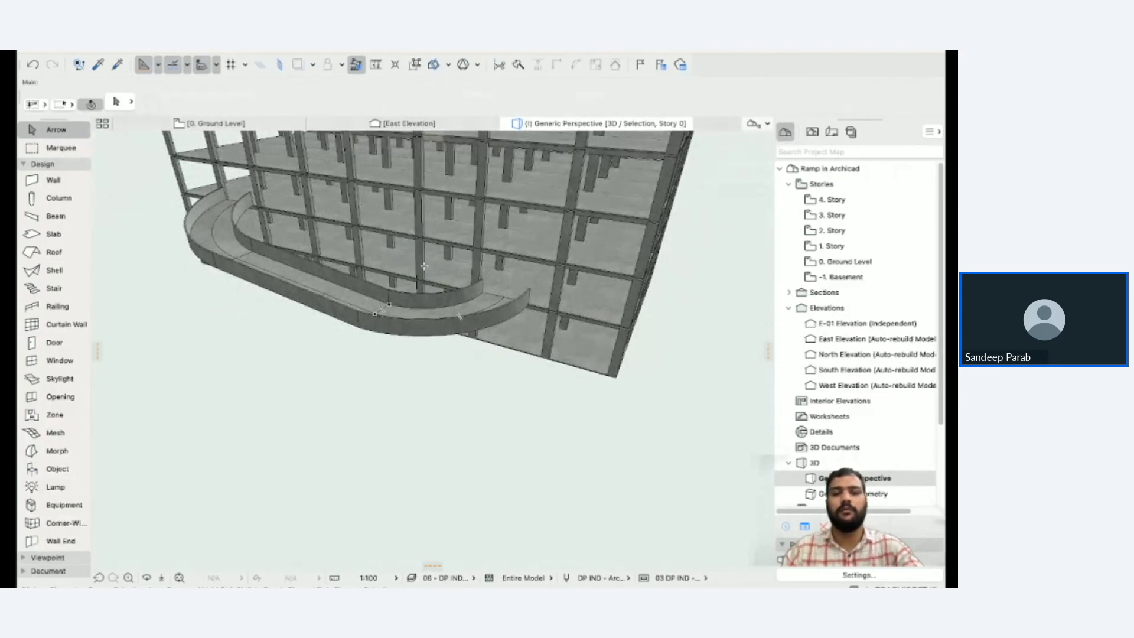
pyautogui.click(423, 312)
pyautogui.keyDown('shift'); pyautogui.moveTo(423, 312); pyautogui.dragTo(482, 282, button='middle'); pyautogui.keyUp('shift')
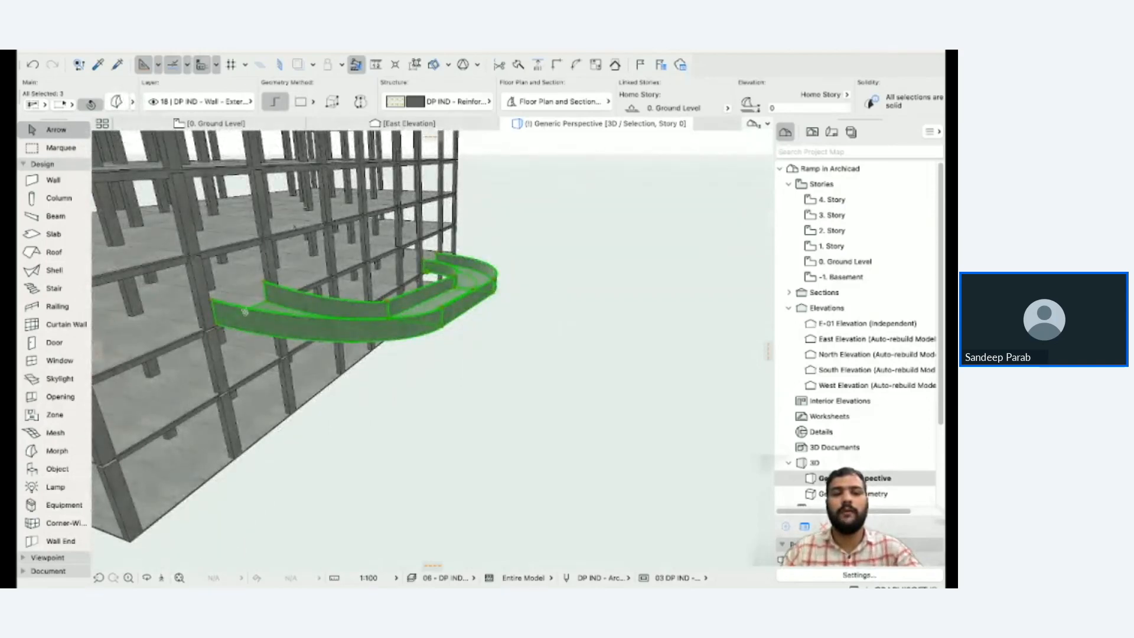
pyautogui.click(217, 327)
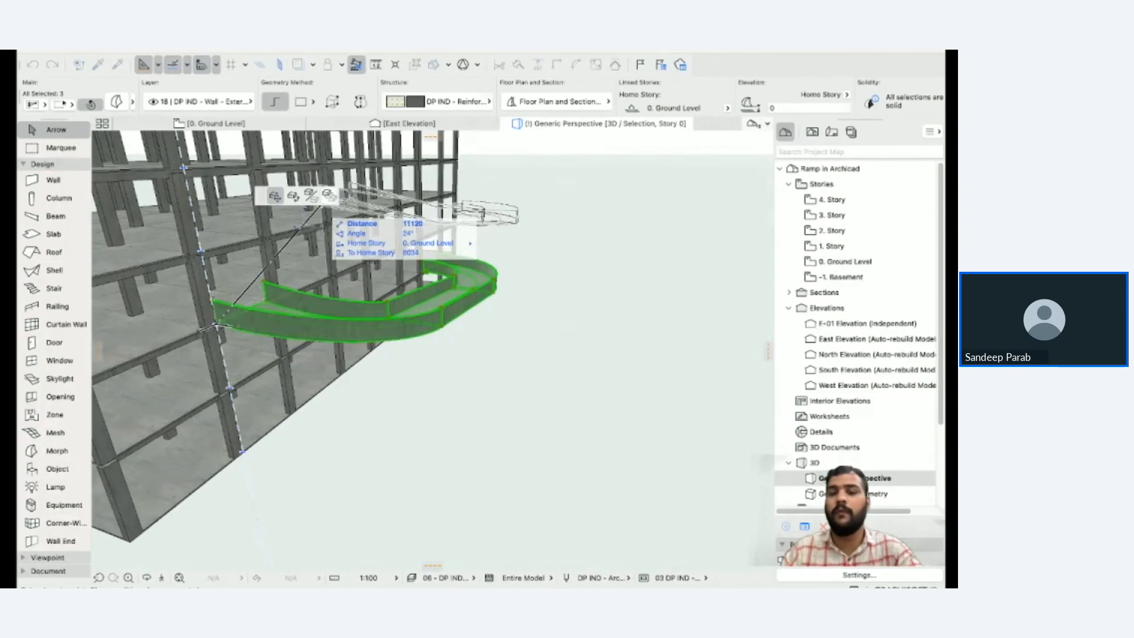
pyautogui.click(329, 195)
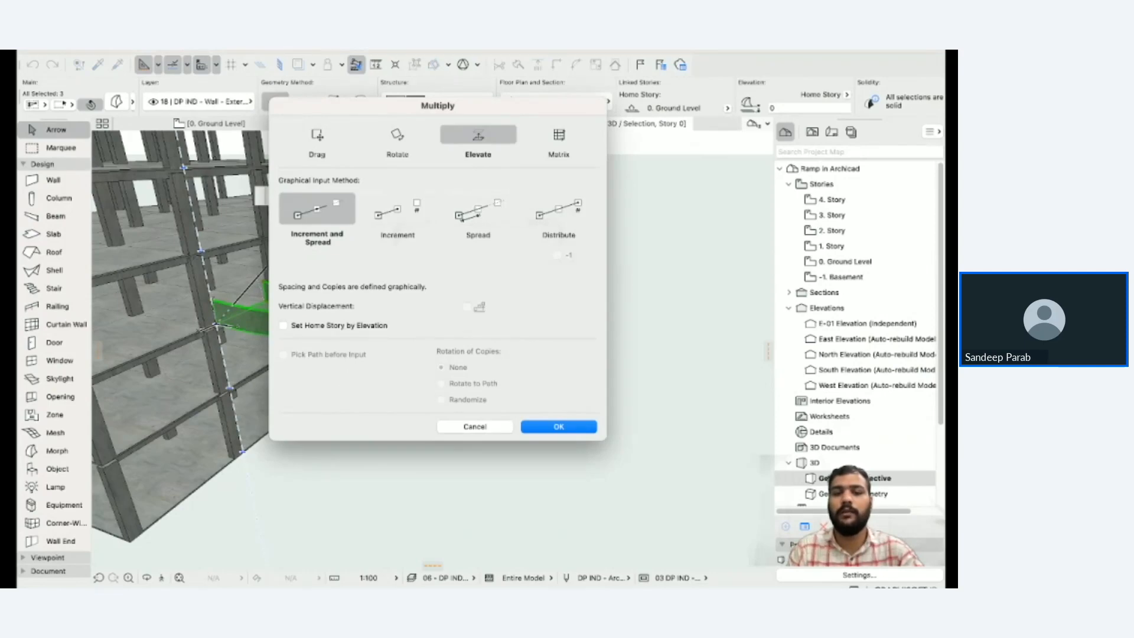
pyautogui.press('Return')
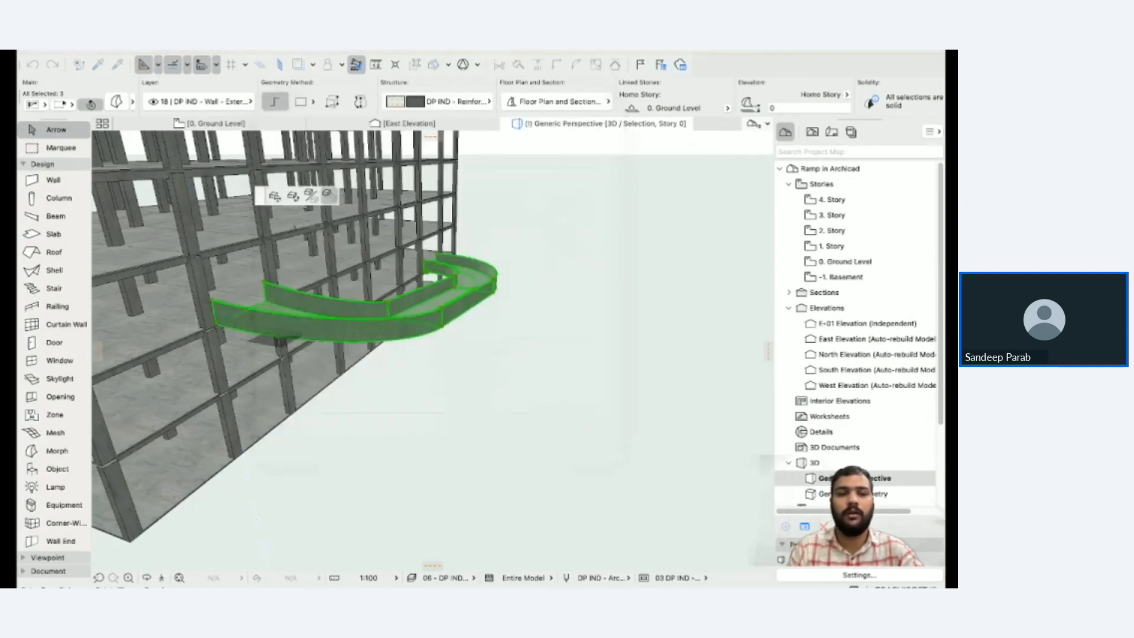
pyautogui.click(216, 324)
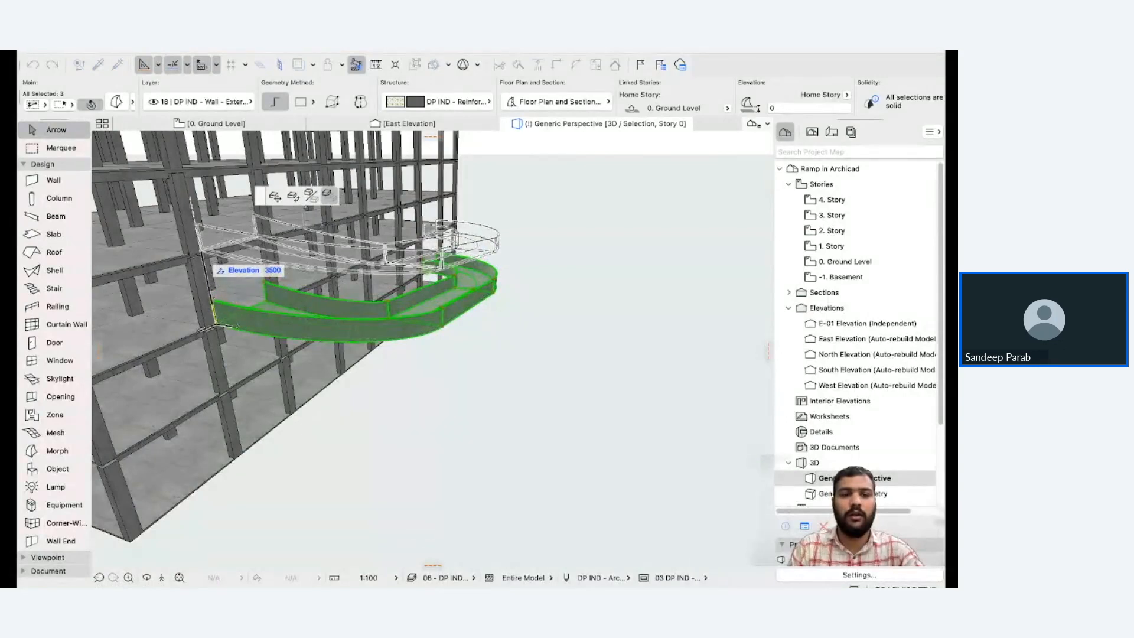
pyautogui.click(201, 253)
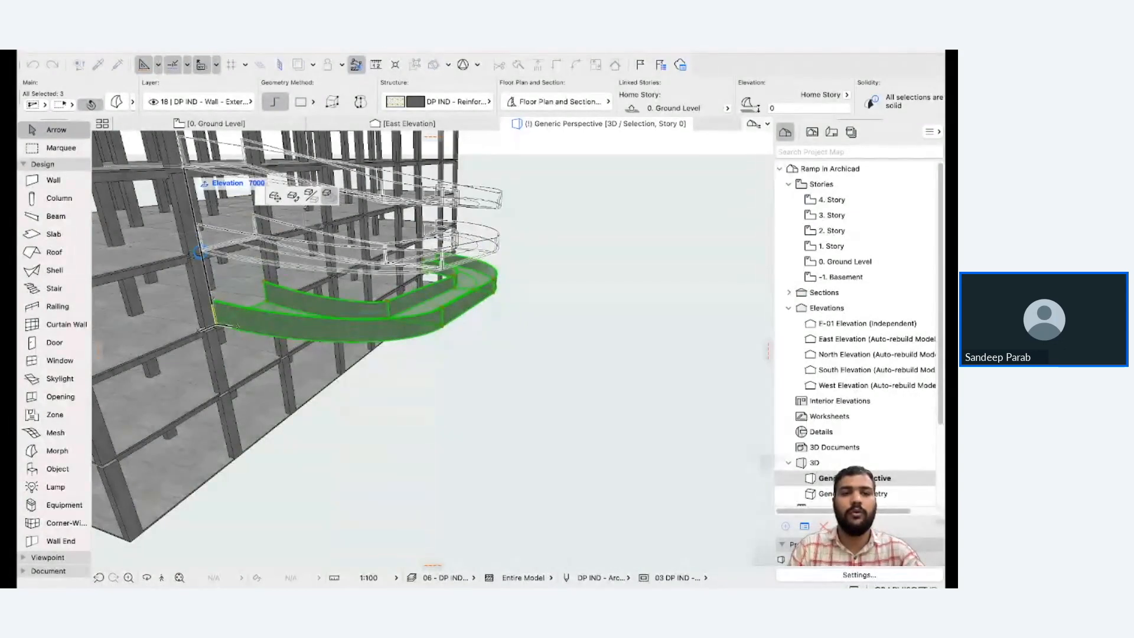
pyautogui.keyDown('shift'); pyautogui.moveTo(202, 252); pyautogui.dragTo(218, 311, button='middle'); pyautogui.keyUp('shift')
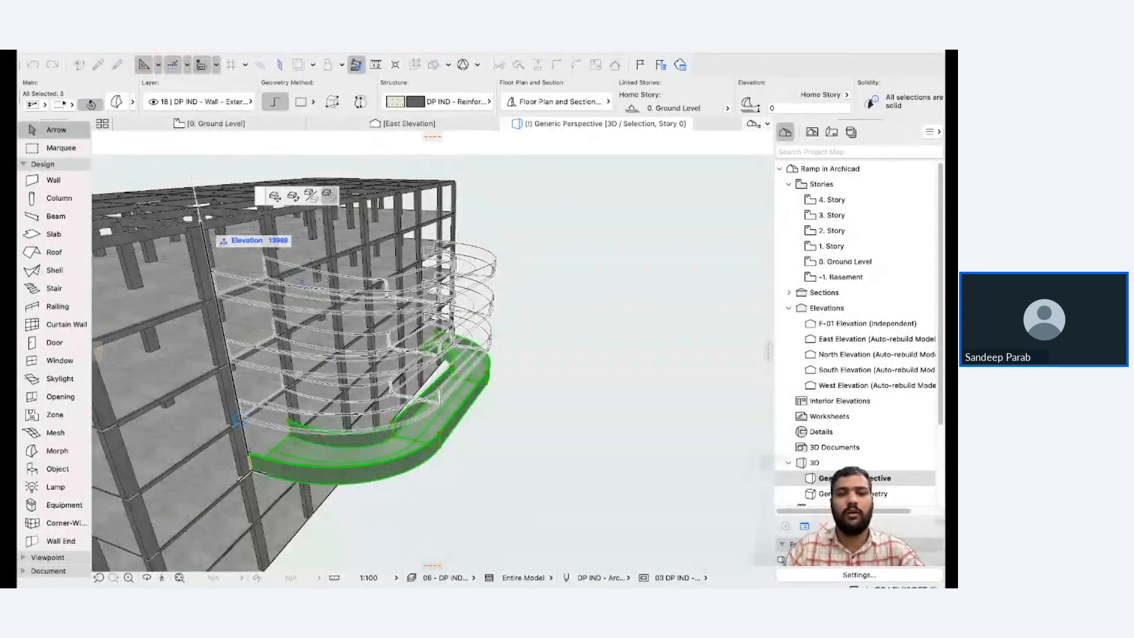
pyautogui.click(304, 281)
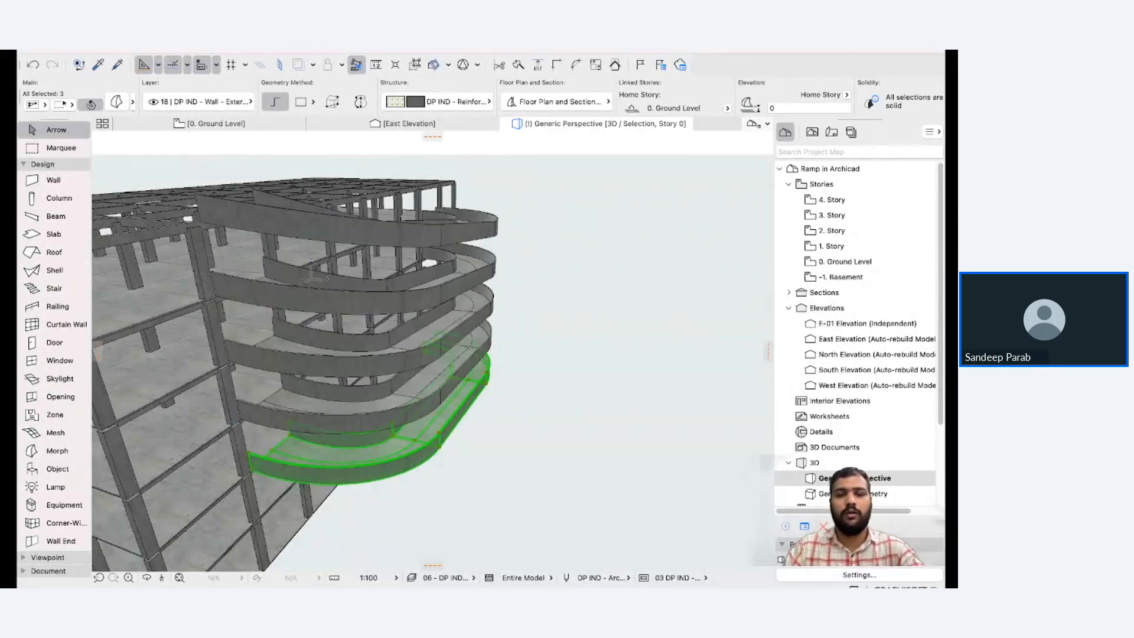
pyautogui.press('Escape')
pyautogui.keyDown('shift'); pyautogui.moveTo(567, 414); pyautogui.dragTo(266, 387, button='middle'); pyautogui.keyUp('shift')
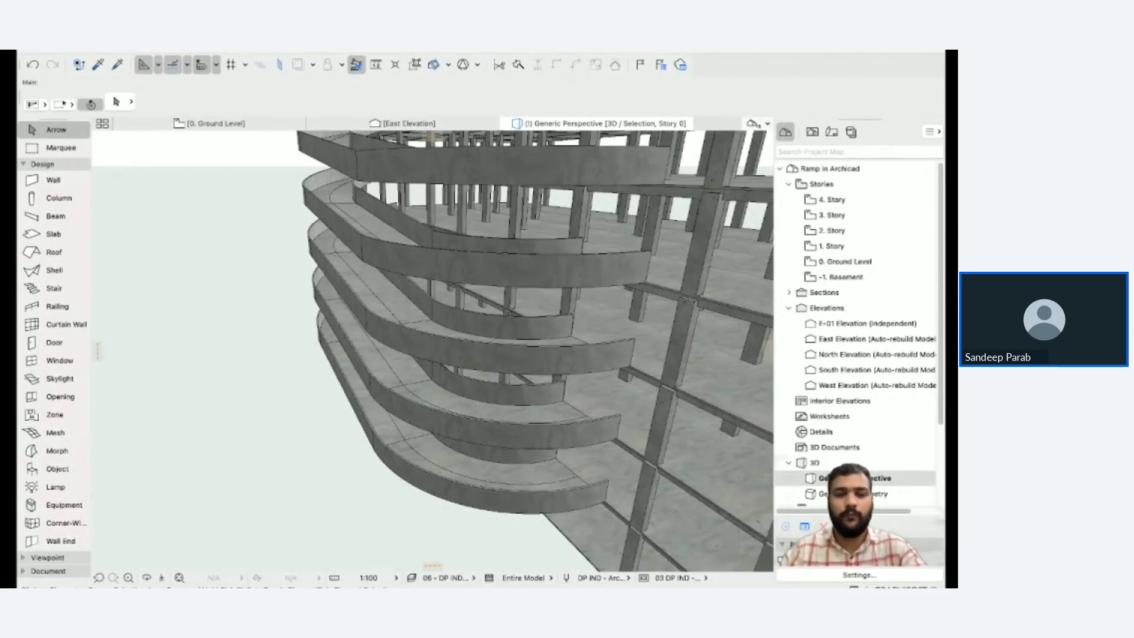
# Change the classification of all five stacked ramp levels to Ramp and deselect them.
pyautogui.scroll(-5, 337, 355)
pyautogui.keyDown('shift'); pyautogui.moveTo(337, 378); pyautogui.dragTo(431, 369, button='middle'); pyautogui.keyUp('shift')
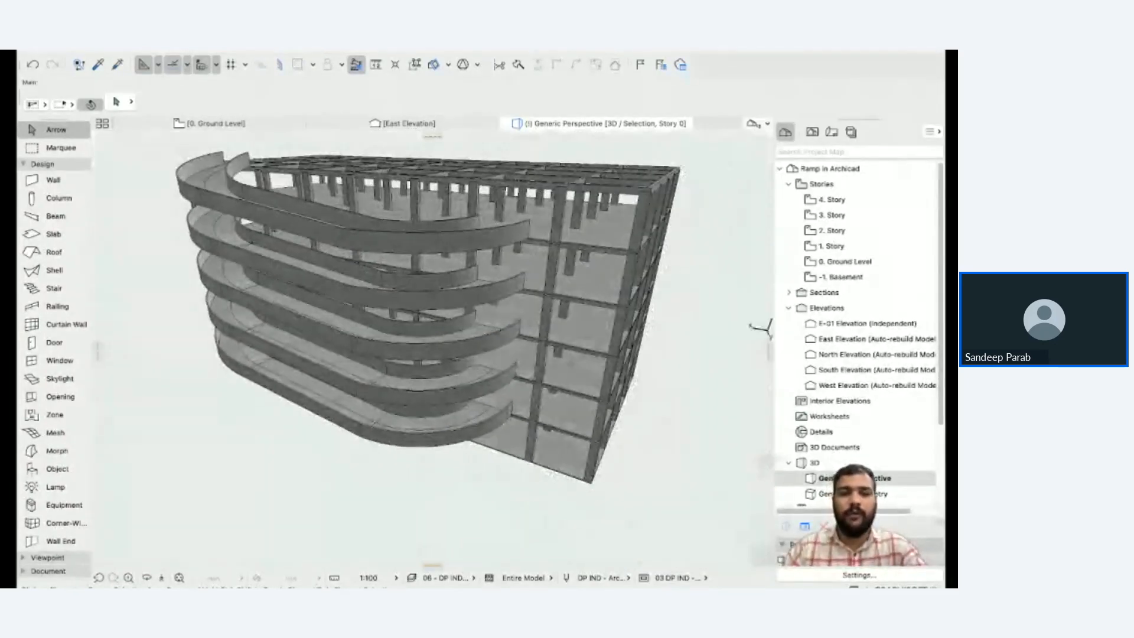
pyautogui.click(272, 216)
pyautogui.keyDown('shift'); pyautogui.click(273, 260); pyautogui.keyUp('shift')
pyautogui.keyDown('shift'); pyautogui.click(281, 308); pyautogui.keyUp('shift')
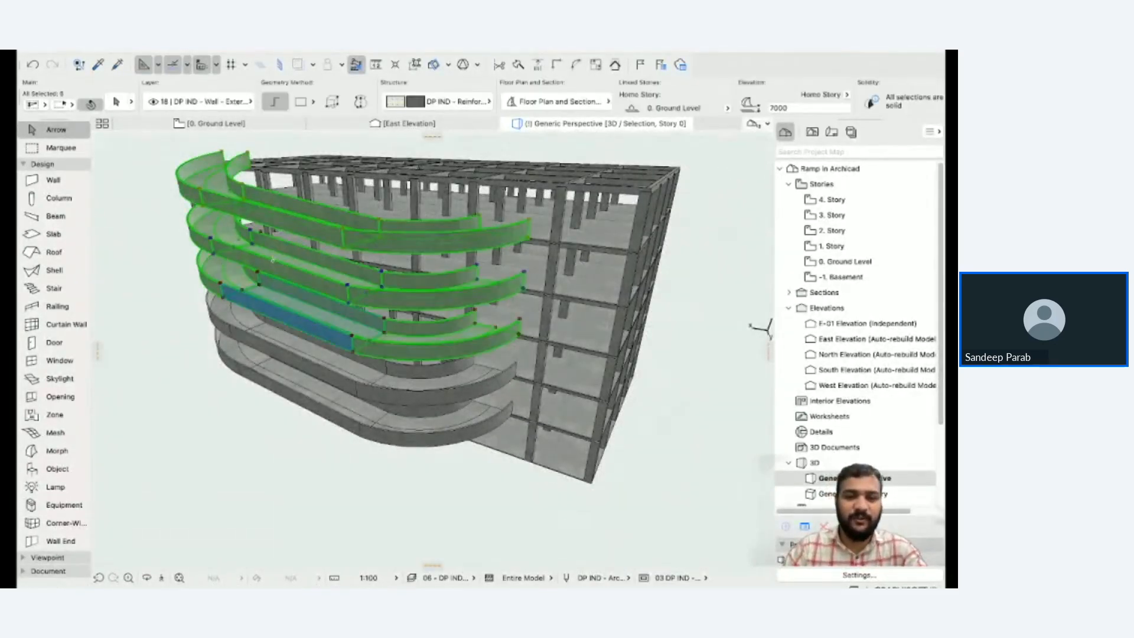
pyautogui.keyDown('shift'); pyautogui.click(308, 355); pyautogui.keyUp('shift')
pyautogui.keyDown('shift'); pyautogui.click(312, 391); pyautogui.keyUp('shift')
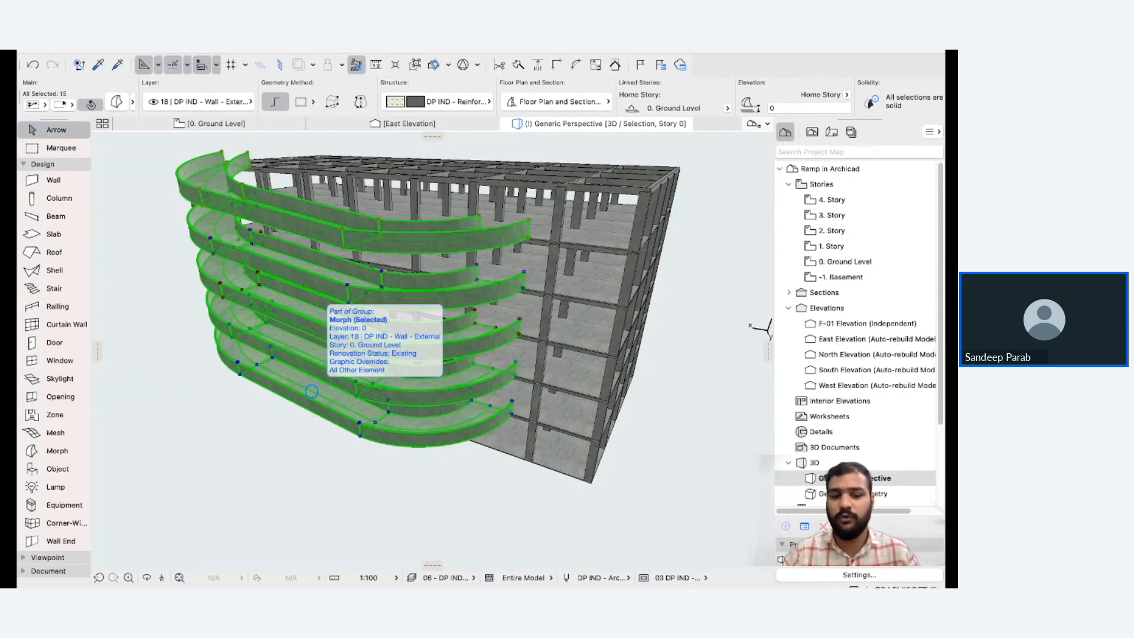
pyautogui.click(116, 101)
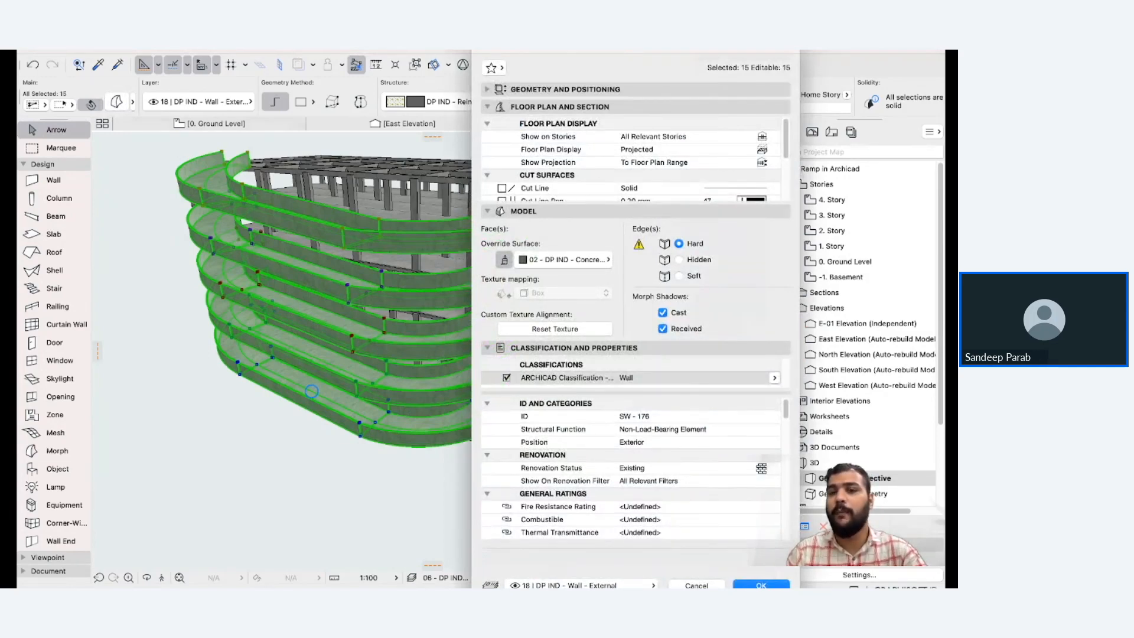
pyautogui.click(774, 378)
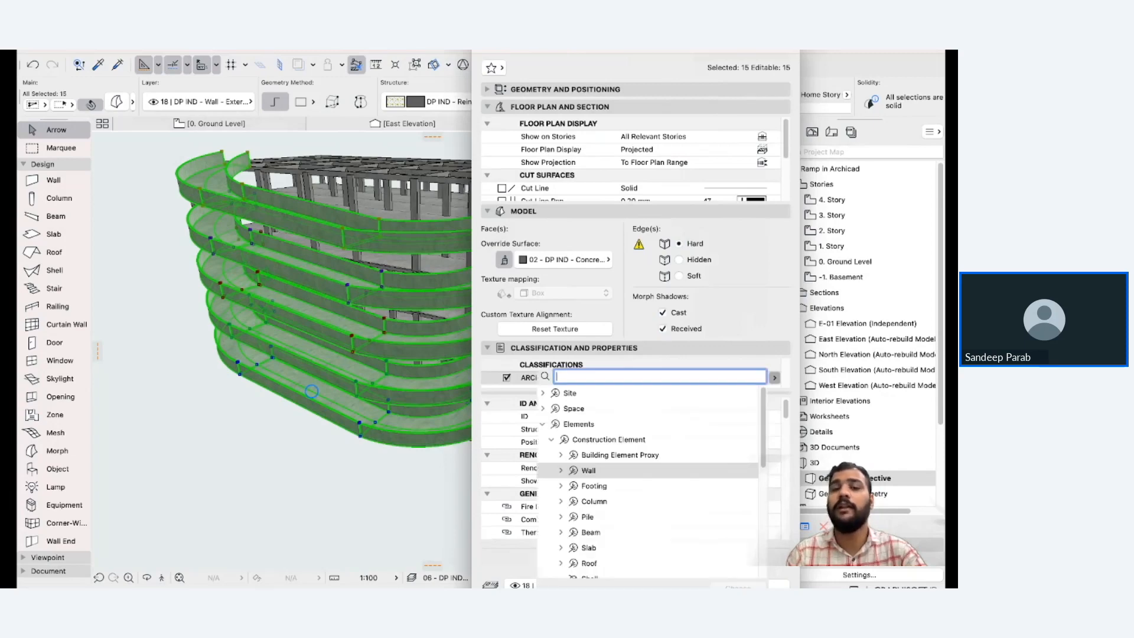
pyautogui.scroll(-3, 647, 482)
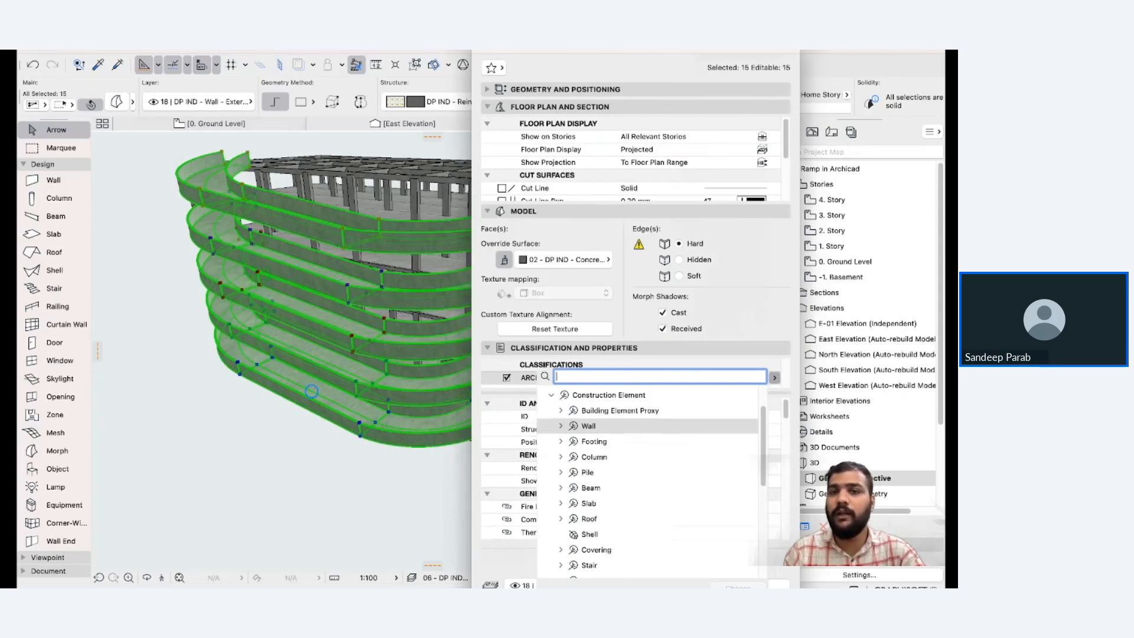
pyautogui.scroll(-4, 648, 459)
pyautogui.click(590, 459)
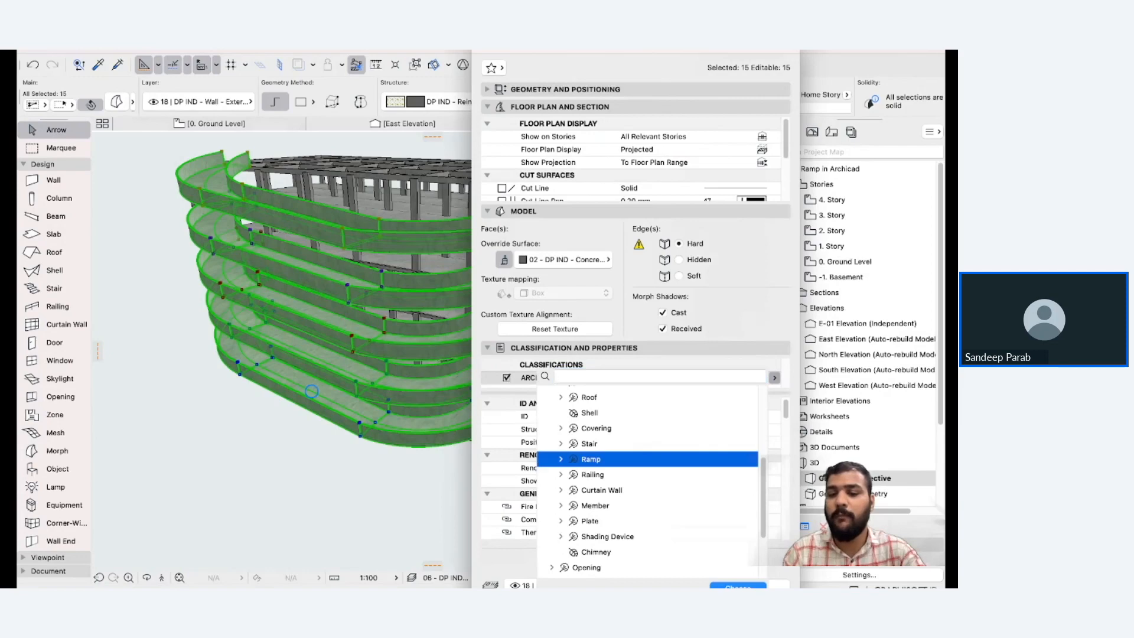
pyautogui.click(738, 586)
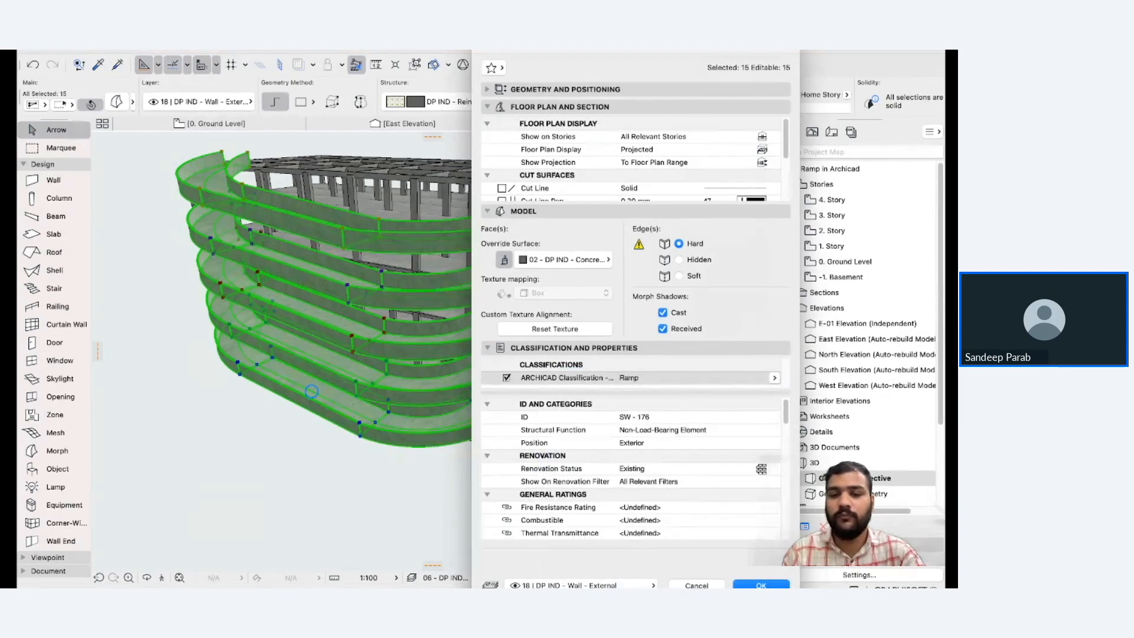
pyautogui.click(761, 585)
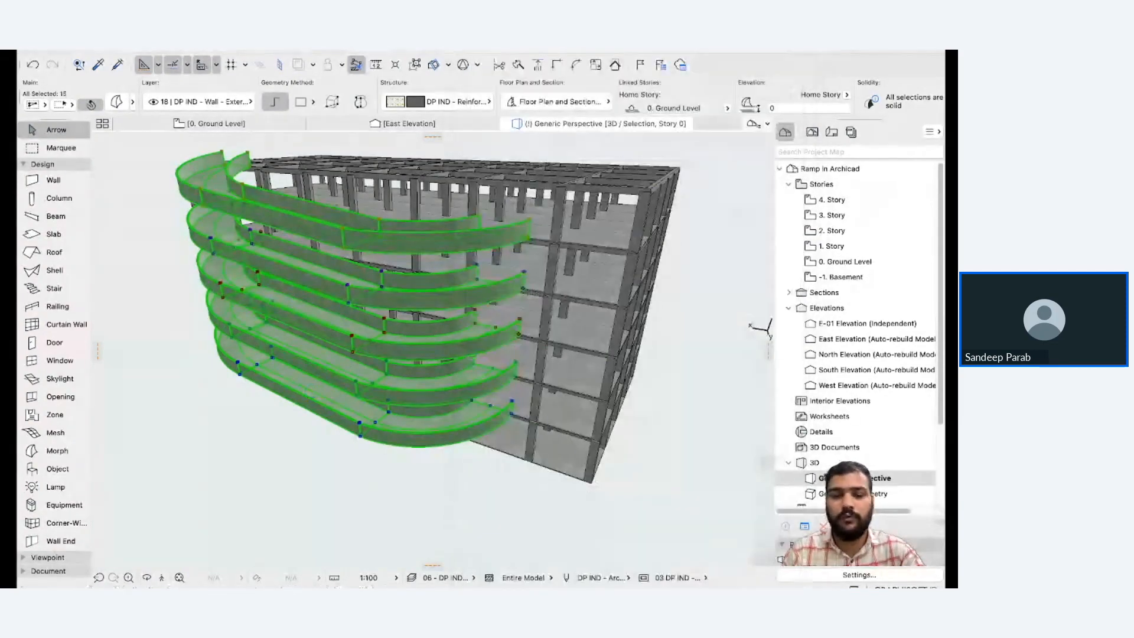
pyautogui.press('Escape')
# Change the classification of the sloped basement mesh beside the building from the site category to Ramp under Construction Element.
pyautogui.keyDown('shift'); pyautogui.moveTo(532, 354); pyautogui.dragTo(366, 396, button='middle'); pyautogui.keyUp('shift')
pyautogui.click(195, 464)
pyautogui.keyDown('shift'); pyautogui.moveTo(194, 464); pyautogui.dragTo(201, 398, button='middle'); pyautogui.keyUp('shift')
pyautogui.click(117, 102)
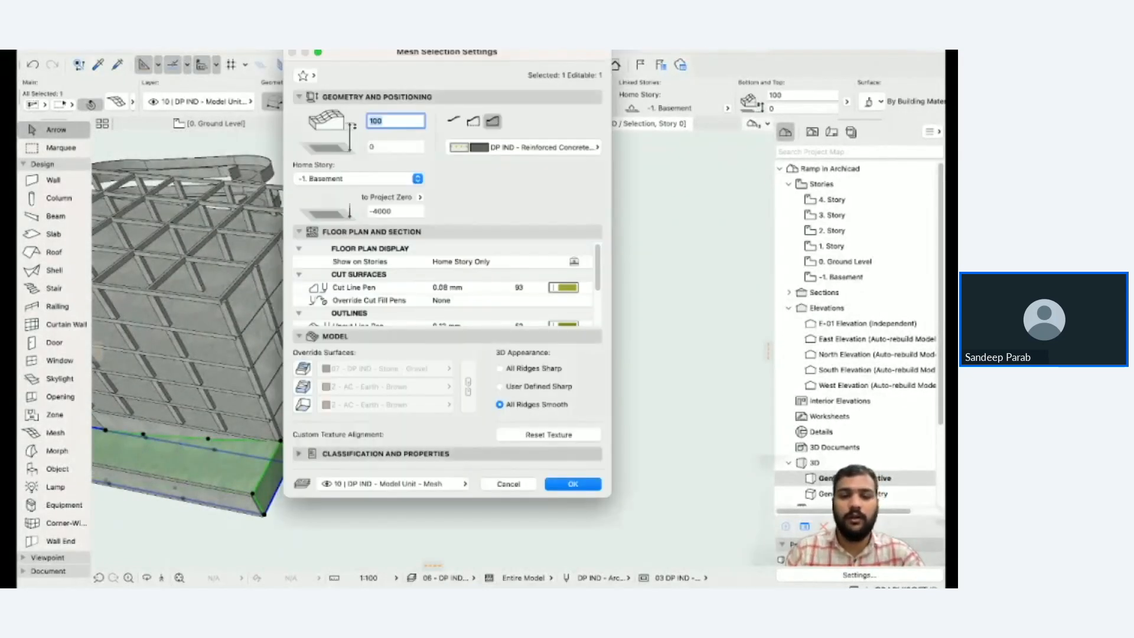
pyautogui.click(385, 454)
pyautogui.click(586, 383)
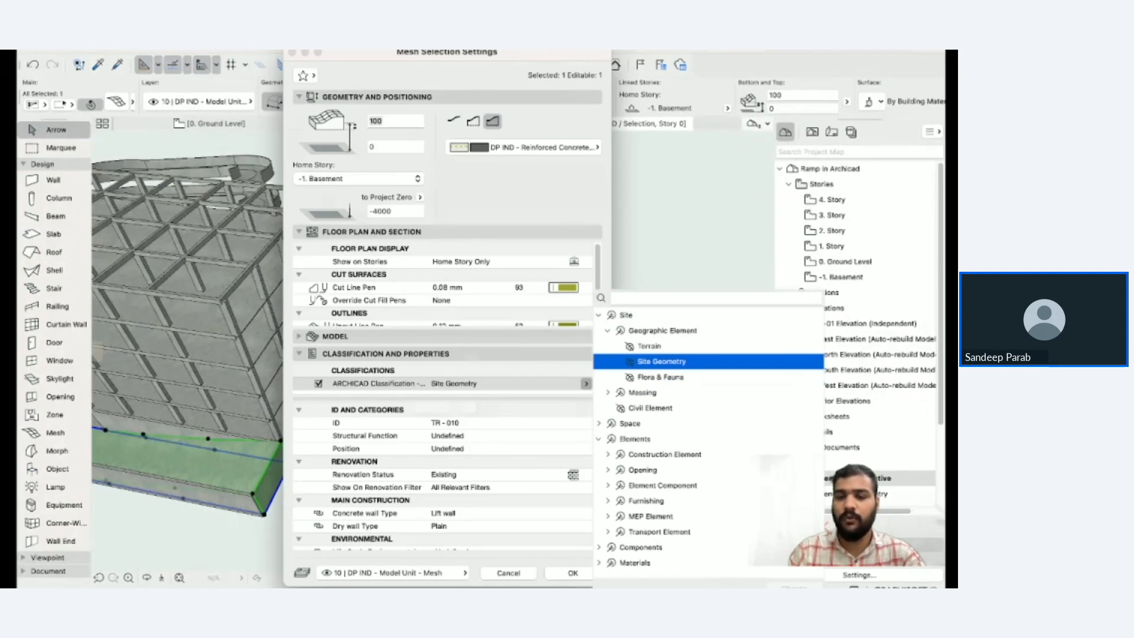
pyautogui.click(608, 455)
pyautogui.scroll(-5, 706, 366)
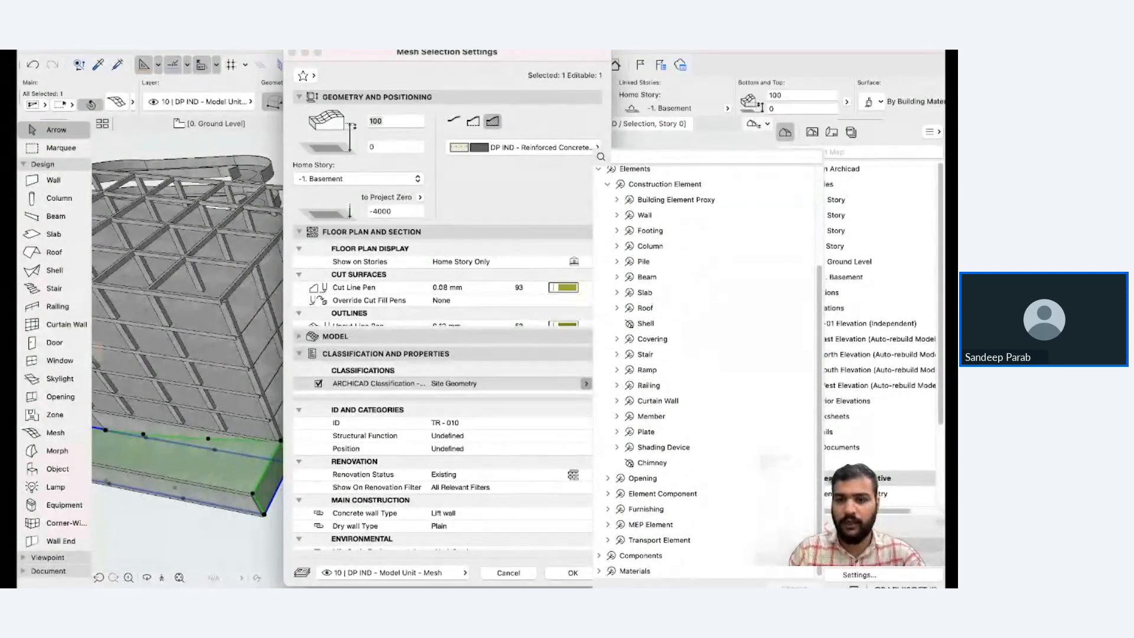
pyautogui.click(648, 370)
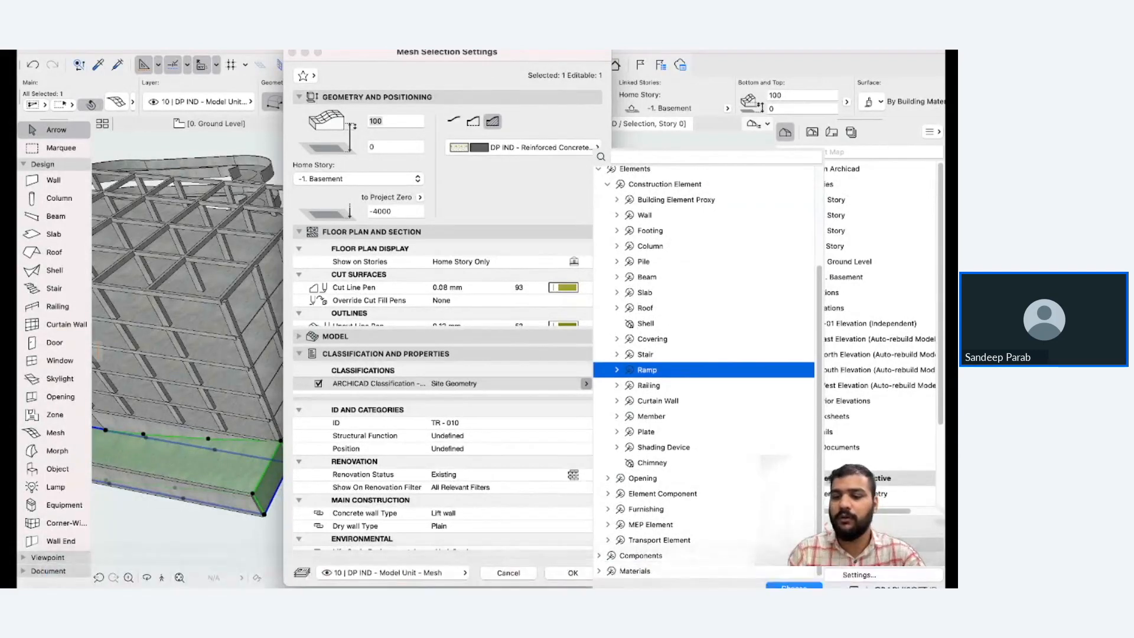
pyautogui.click(794, 587)
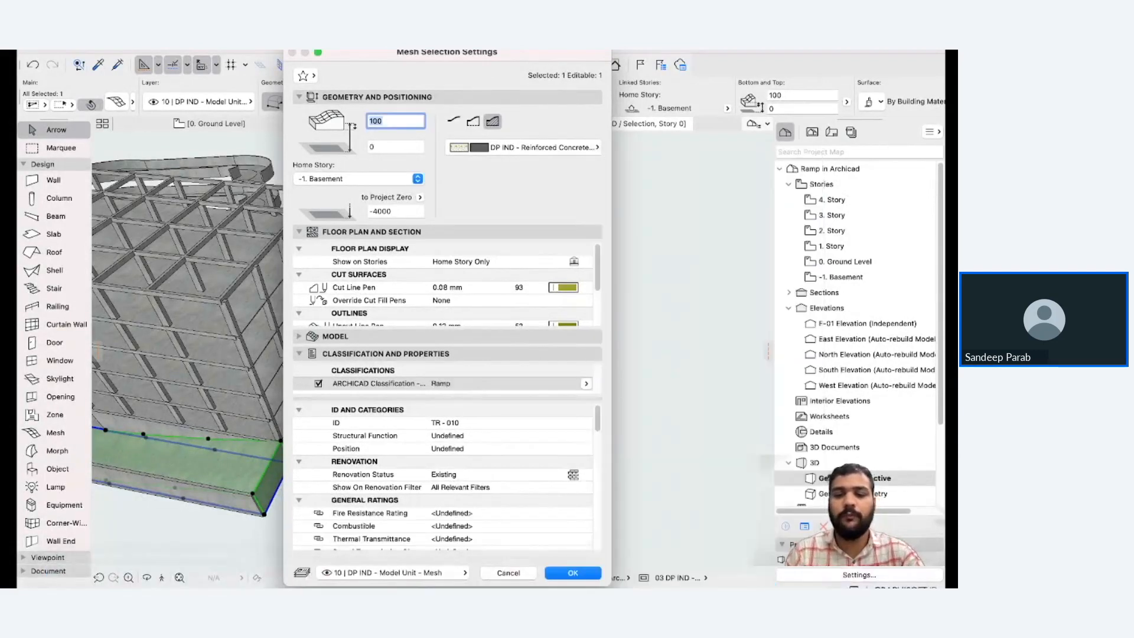
pyautogui.press('Return')
# Clear the mesh selection and show all elements of the project in the 3D view.
pyautogui.keyDown('shift'); pyautogui.moveTo(414, 348); pyautogui.dragTo(380, 303, button='middle'); pyautogui.keyUp('shift')
pyautogui.click(614, 230)
pyautogui.rightClick(614, 230)
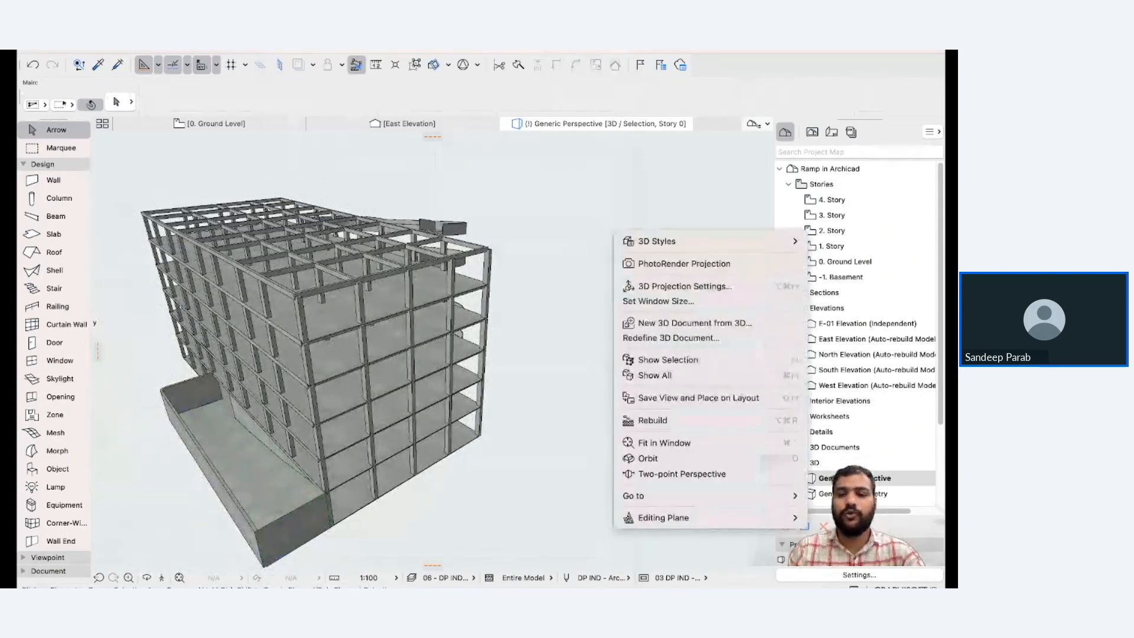
pyautogui.click(655, 375)
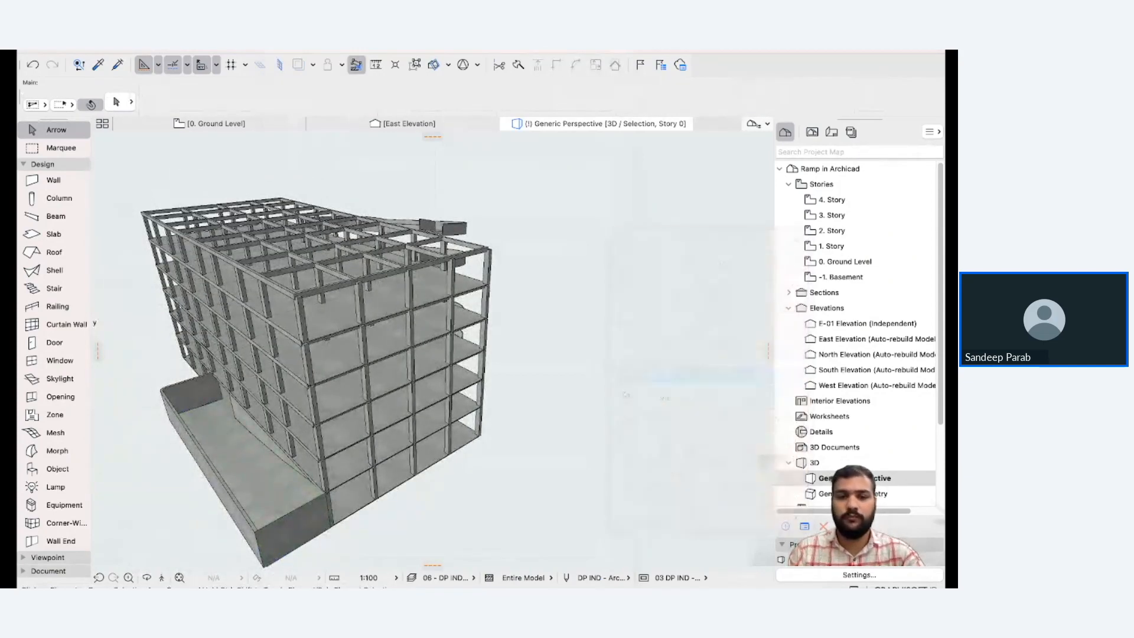
# Examine the complete building with its ground and the stacked curved ramps from several sides.
pyautogui.scroll(-3, 573, 302)
pyautogui.keyDown('shift'); pyautogui.moveTo(573, 301); pyautogui.dragTo(384, 272, button='middle'); pyautogui.keyUp('shift')
pyautogui.scroll(-2, 496, 324)
pyautogui.moveTo(579, 337); pyautogui.dragTo(461, 331, button='middle')
pyautogui.keyDown('shift'); pyautogui.moveTo(461, 330); pyautogui.dragTo(331, 351, button='middle'); pyautogui.keyUp('shift')
pyautogui.moveTo(520, 366); pyautogui.dragTo(384, 343, button='middle')
pyautogui.keyDown('shift'); pyautogui.moveTo(520, 361); pyautogui.dragTo(466, 343); pyautogui.keyUp('shift')
pyautogui.keyDown('shift'); pyautogui.moveTo(467, 343); pyautogui.dragTo(366, 337, button='middle'); pyautogui.keyUp('shift')
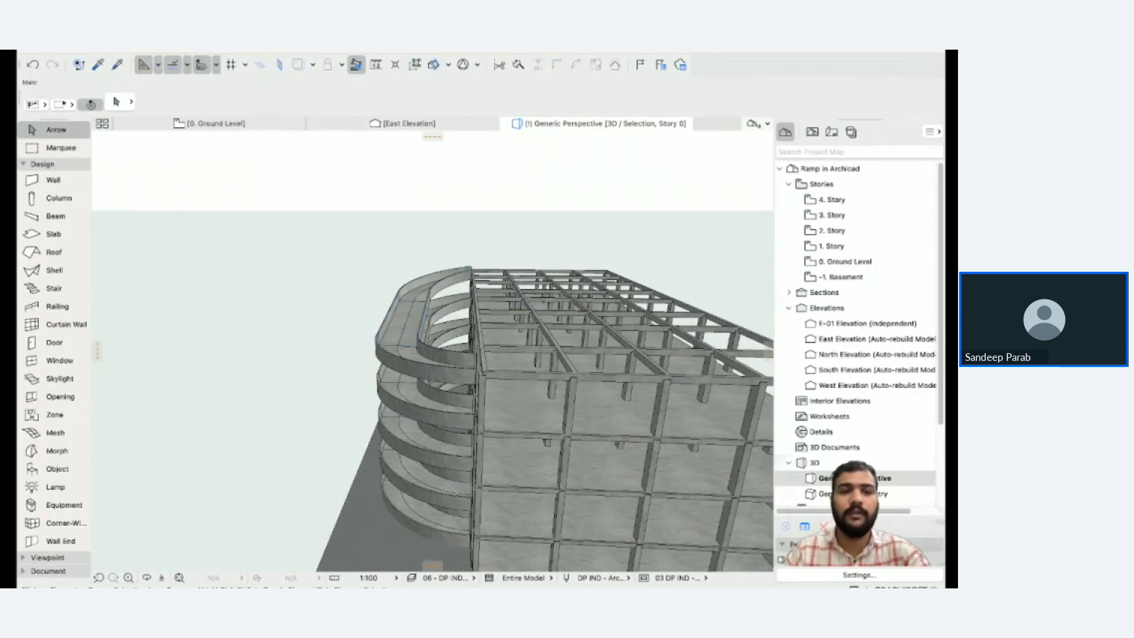
pyautogui.keyDown('shift'); pyautogui.moveTo(354, 393); pyautogui.dragTo(467, 417, button='middle'); pyautogui.keyUp('shift')
# Start saving the 3D model in IFC Files format with the export scope set to Entire project.
pyautogui.click(102, 49)
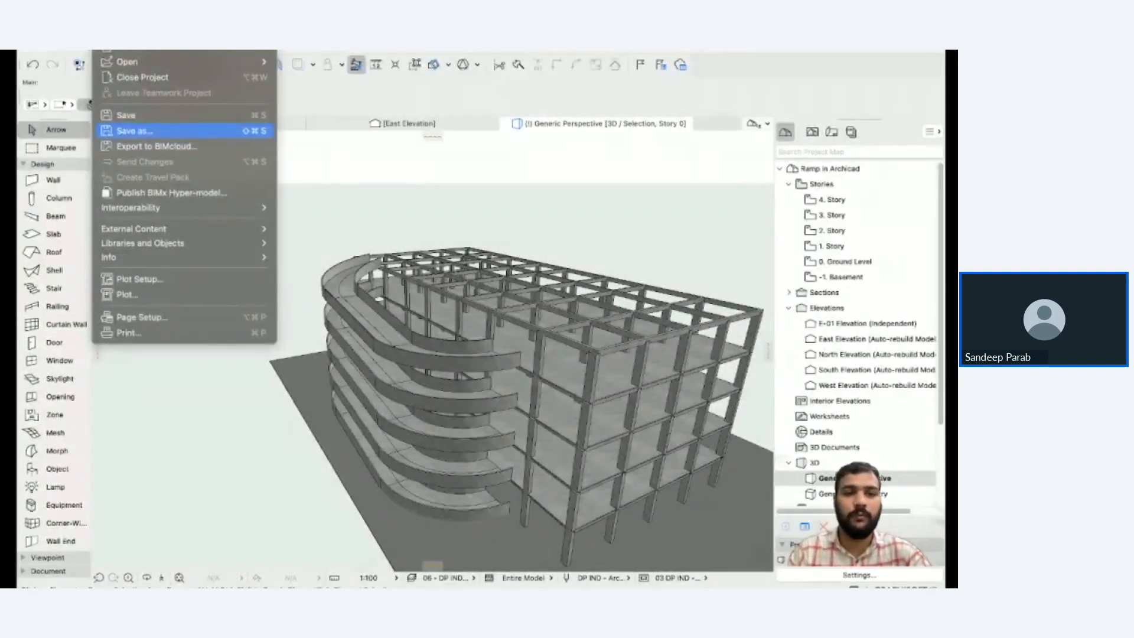
pyautogui.click(135, 131)
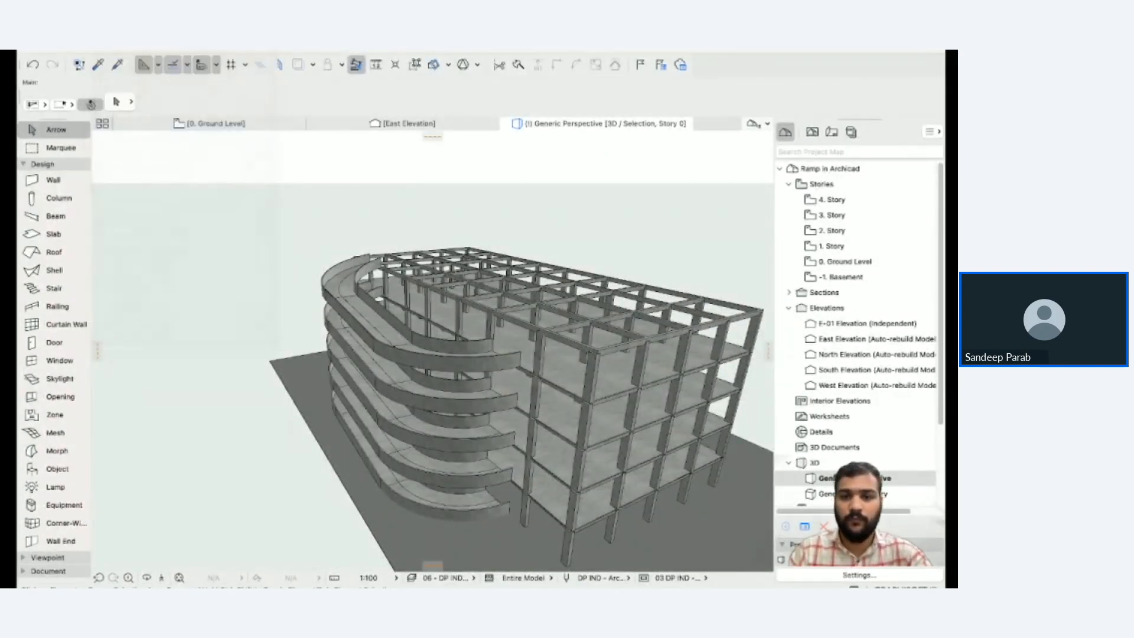
pyautogui.click(496, 239)
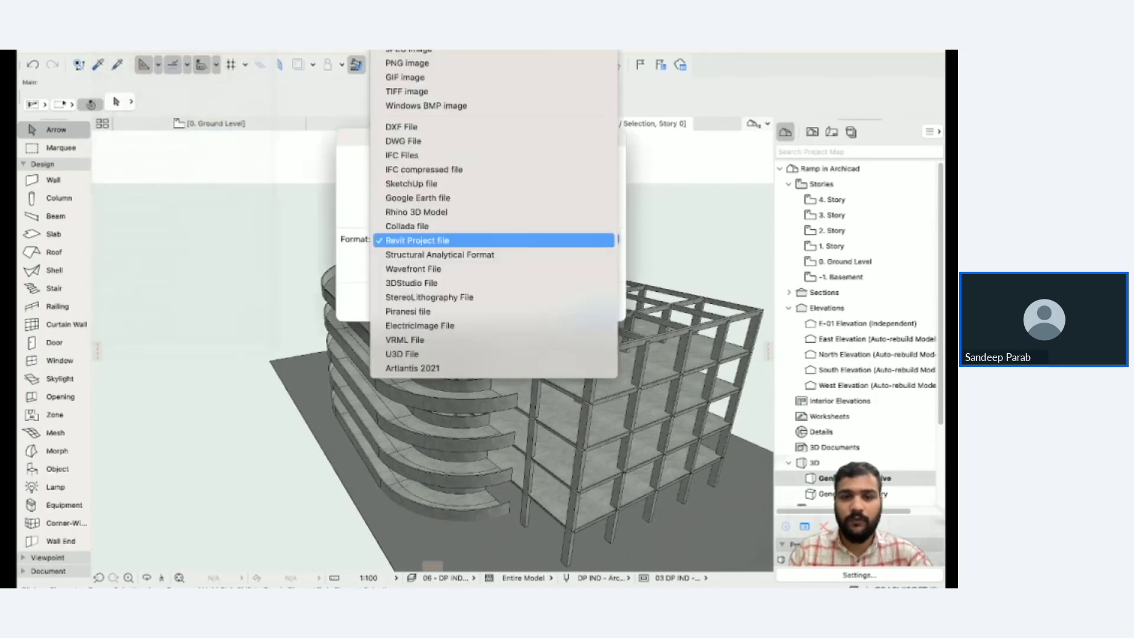
pyautogui.click(494, 156)
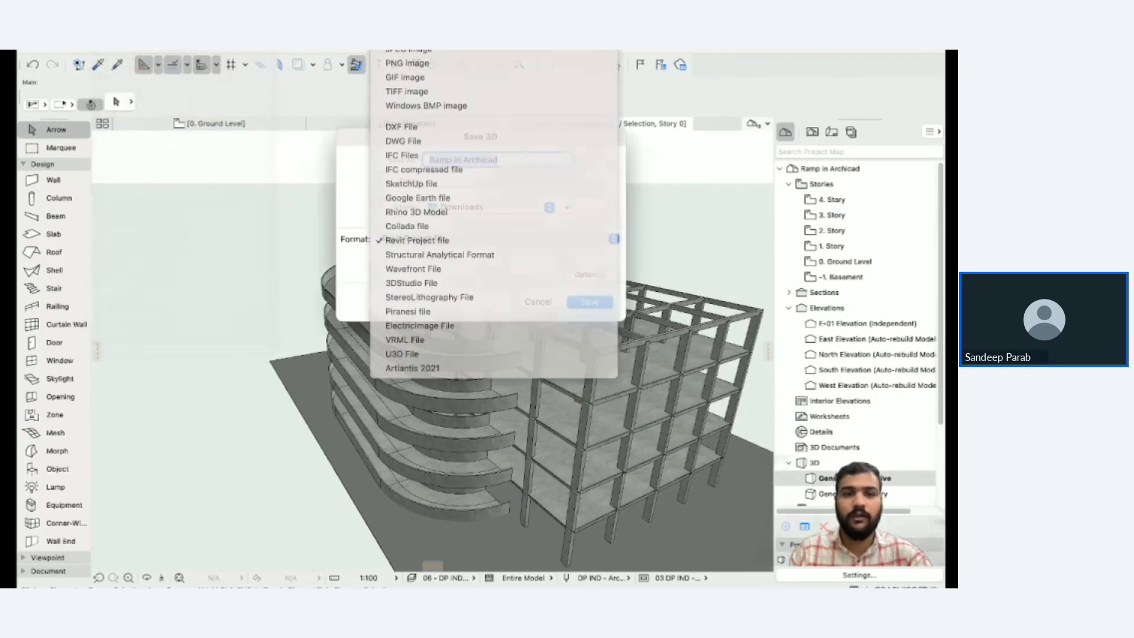
pyautogui.click(497, 238)
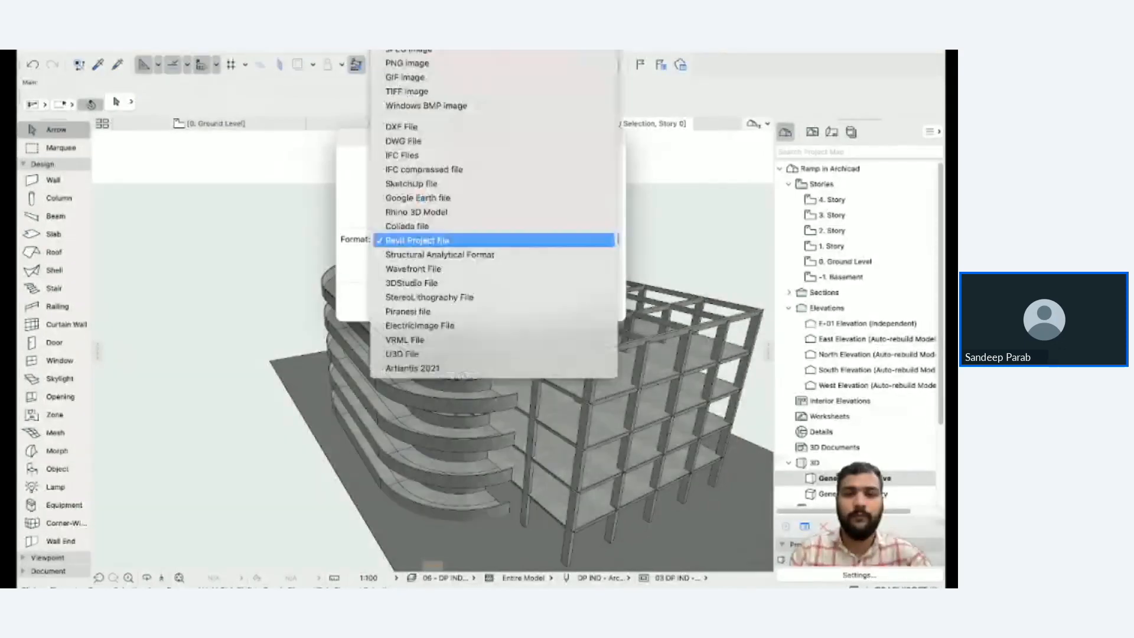
pyautogui.click(494, 155)
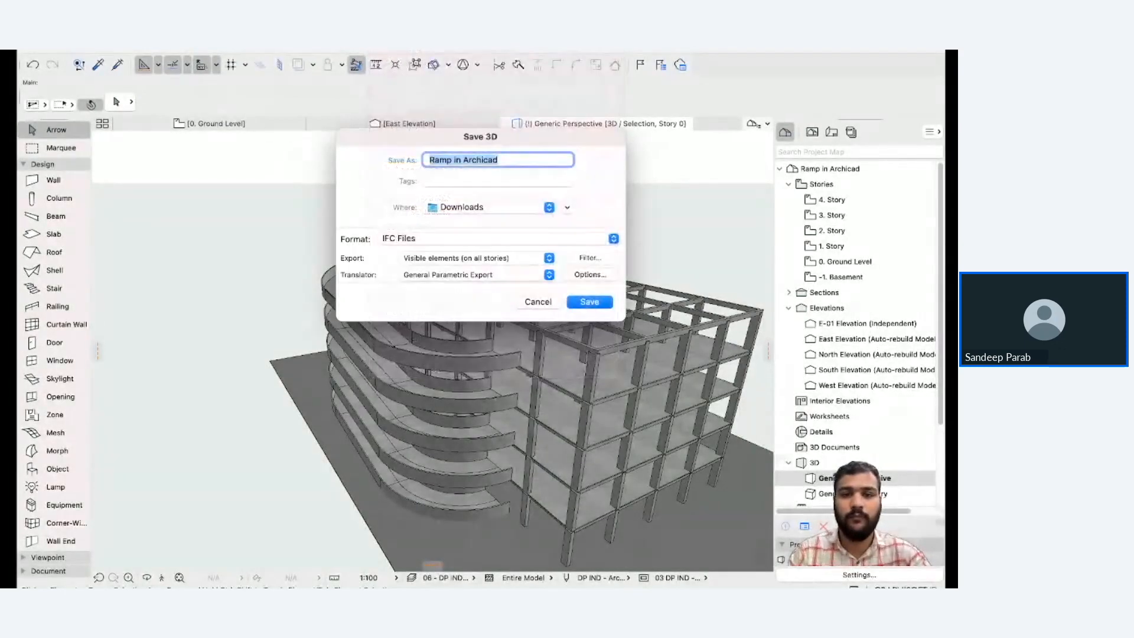
pyautogui.click(473, 258)
pyautogui.click(438, 247)
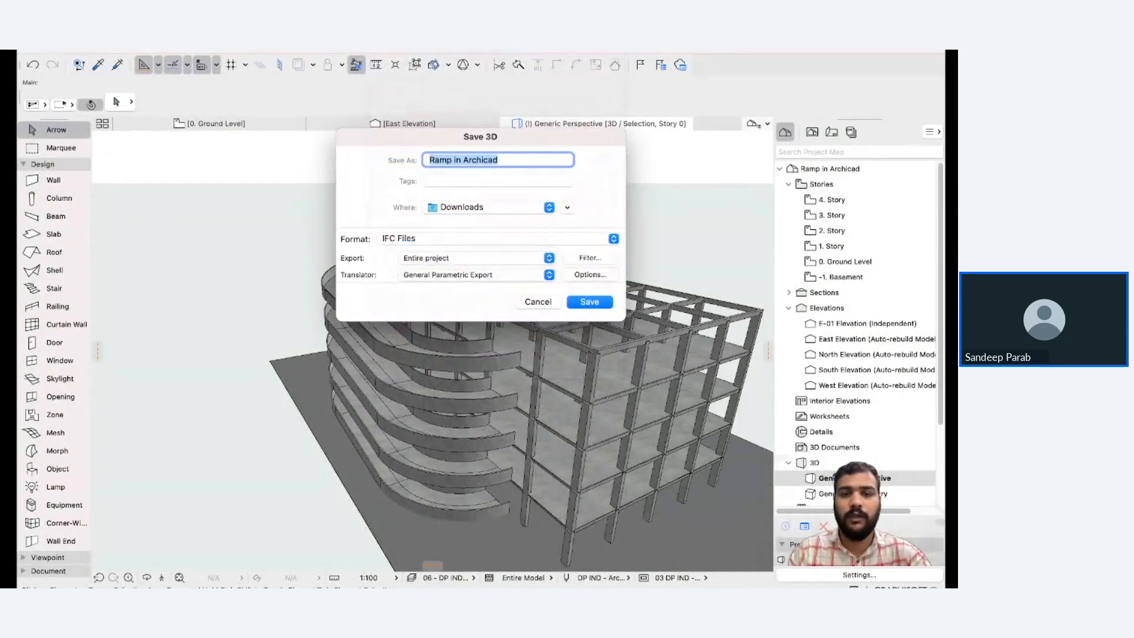
# Save the IFC export to the Desktop under the name Ramp in Archicad.
pyautogui.click(498, 160)
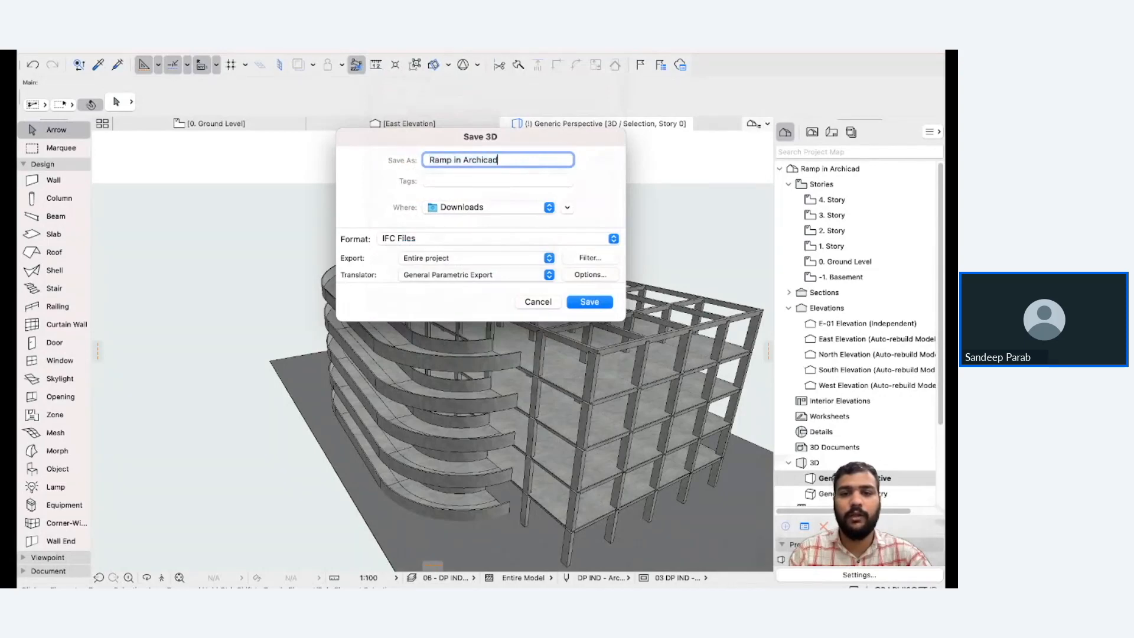
pyautogui.click(490, 207)
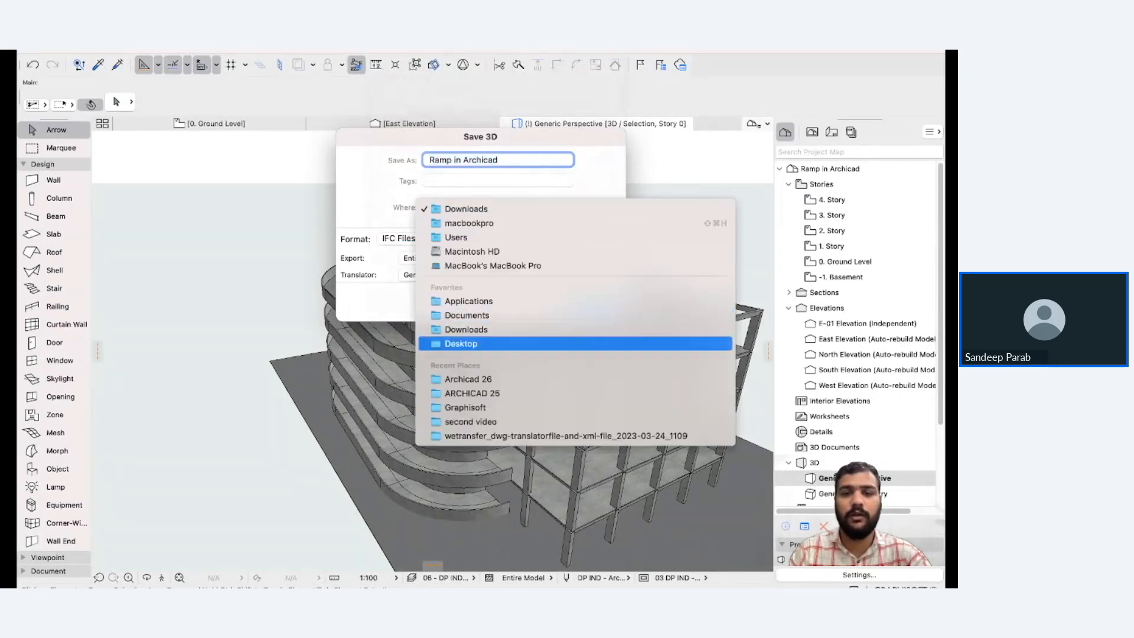
pyautogui.click(461, 343)
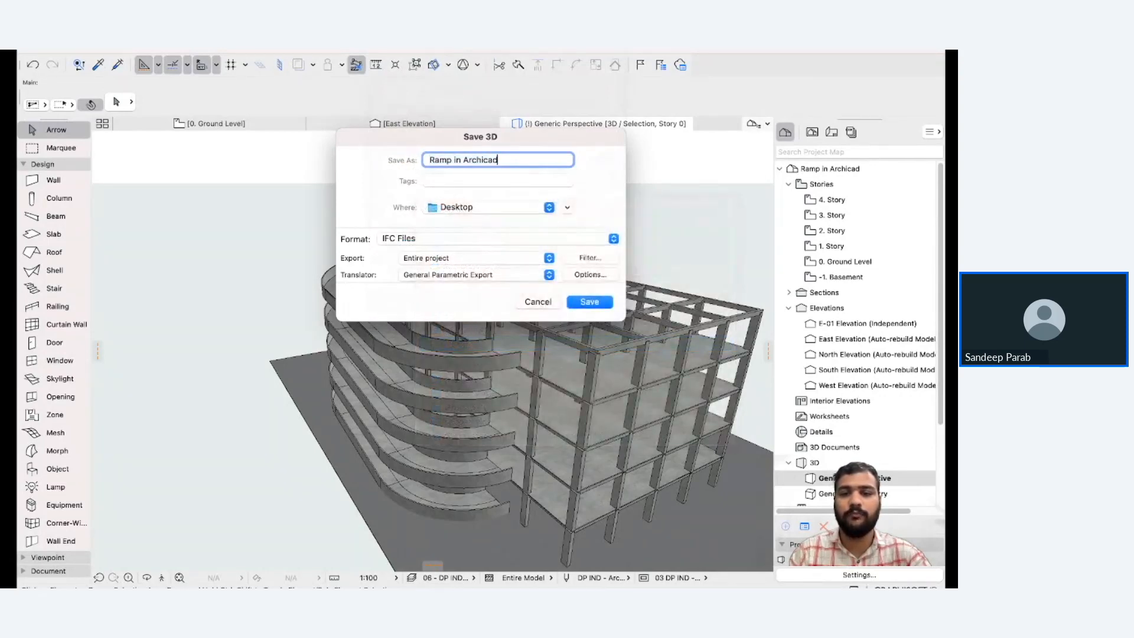
pyautogui.press('Return')
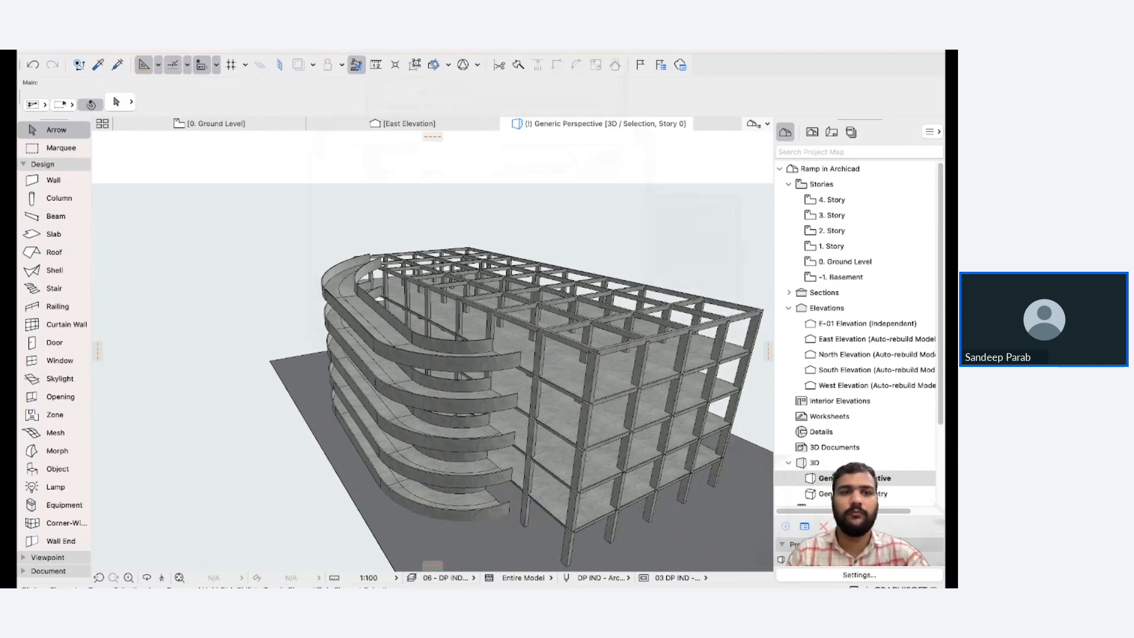
# Show the desktop and copy the exported file Ramp in Archicad.ifc.
pyautogui.hotkey('ctrl', 'Up')
pyautogui.press('super+F3')
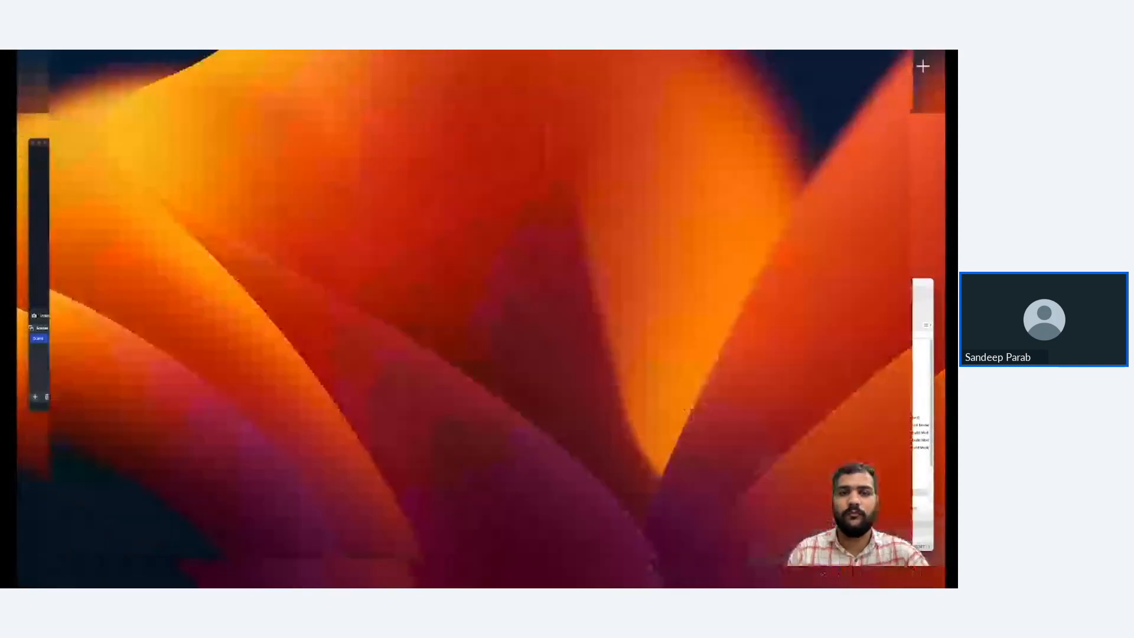
pyautogui.click(745, 350)
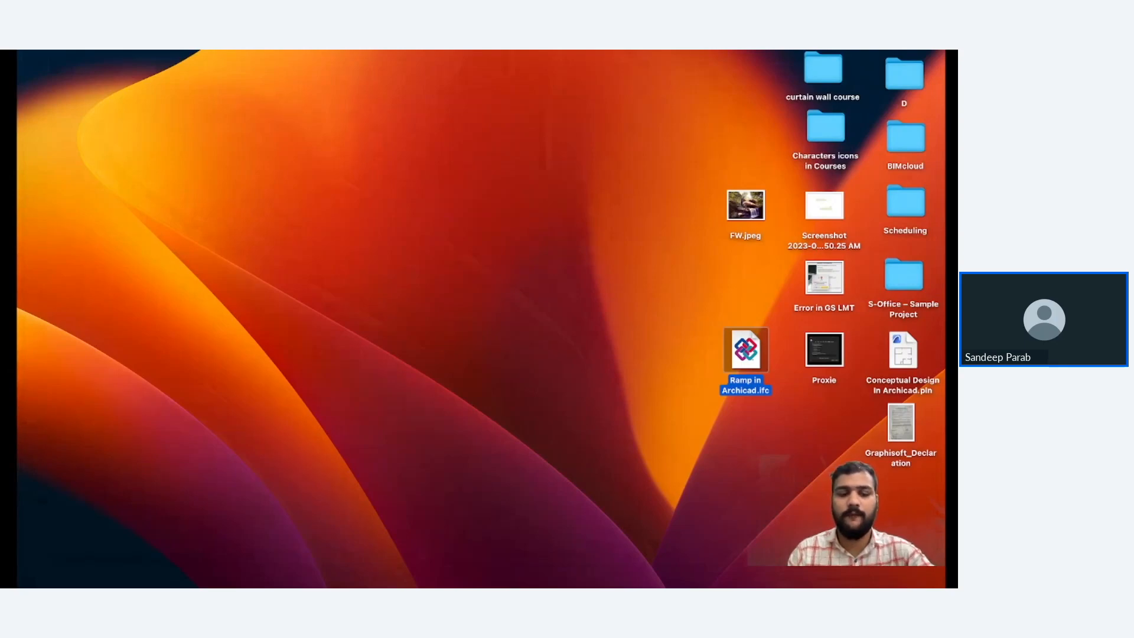
# Browse to the Applications folder in Finder and expand Solibri's Samples folder.
pyautogui.click(906, 137)
pyautogui.doubleClick(904, 74)
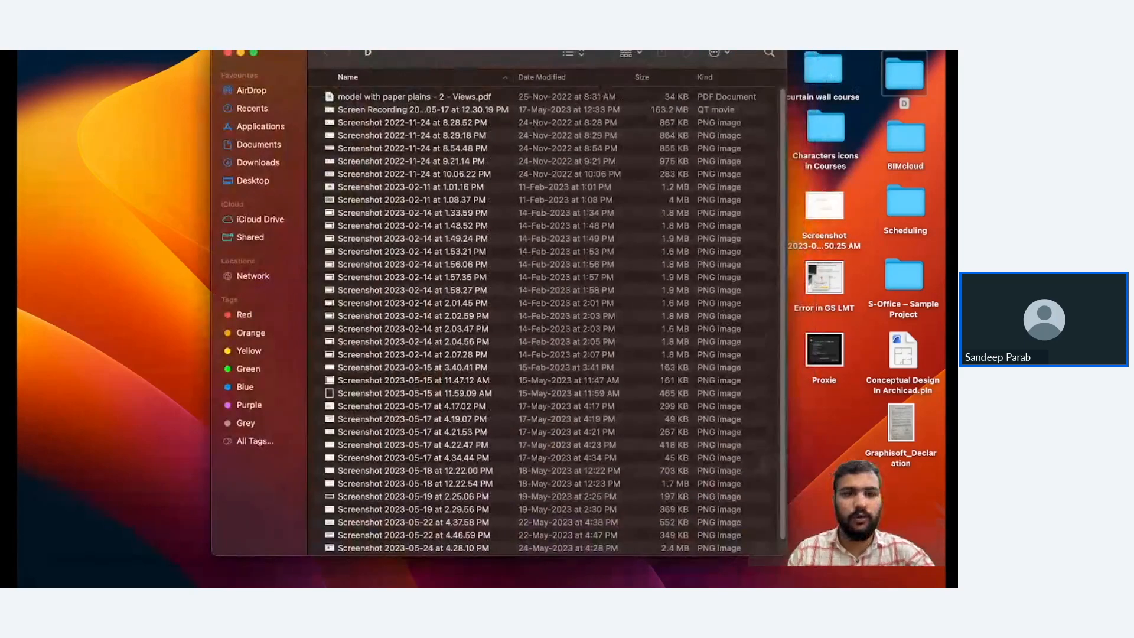
pyautogui.click(260, 126)
pyautogui.scroll(-1, 540, 318)
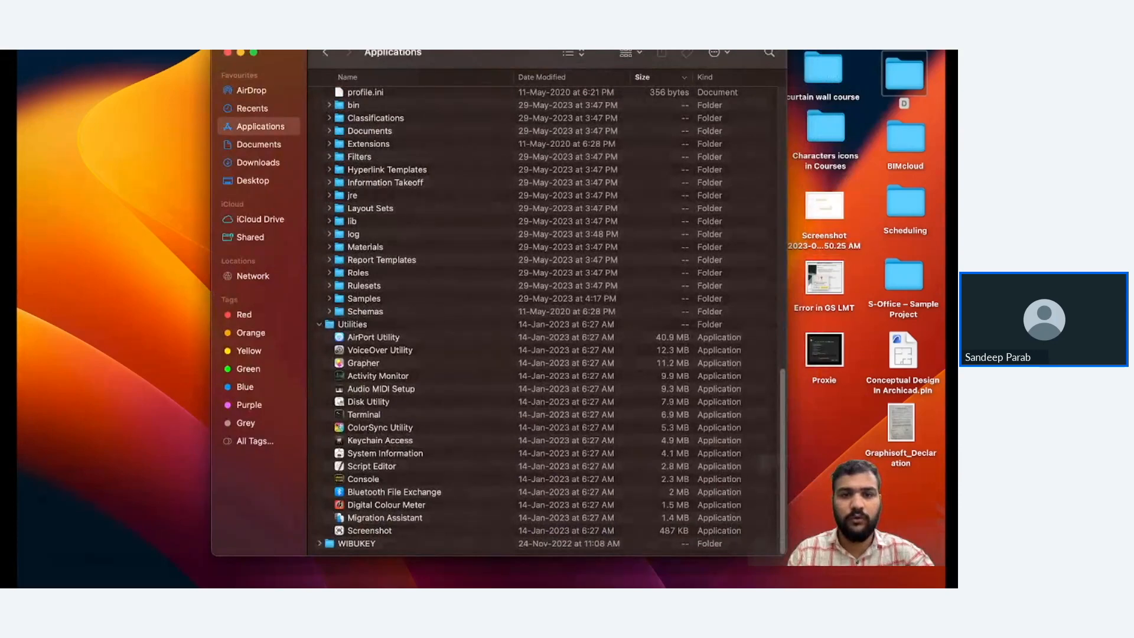
pyautogui.scroll(5, 547, 319)
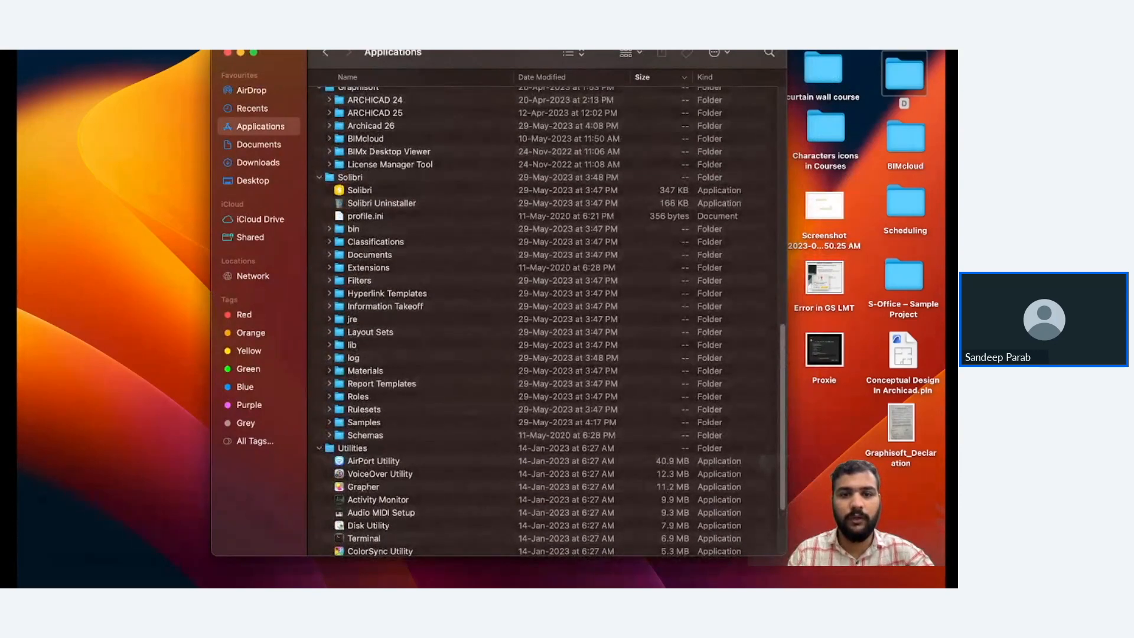
pyautogui.click(364, 422)
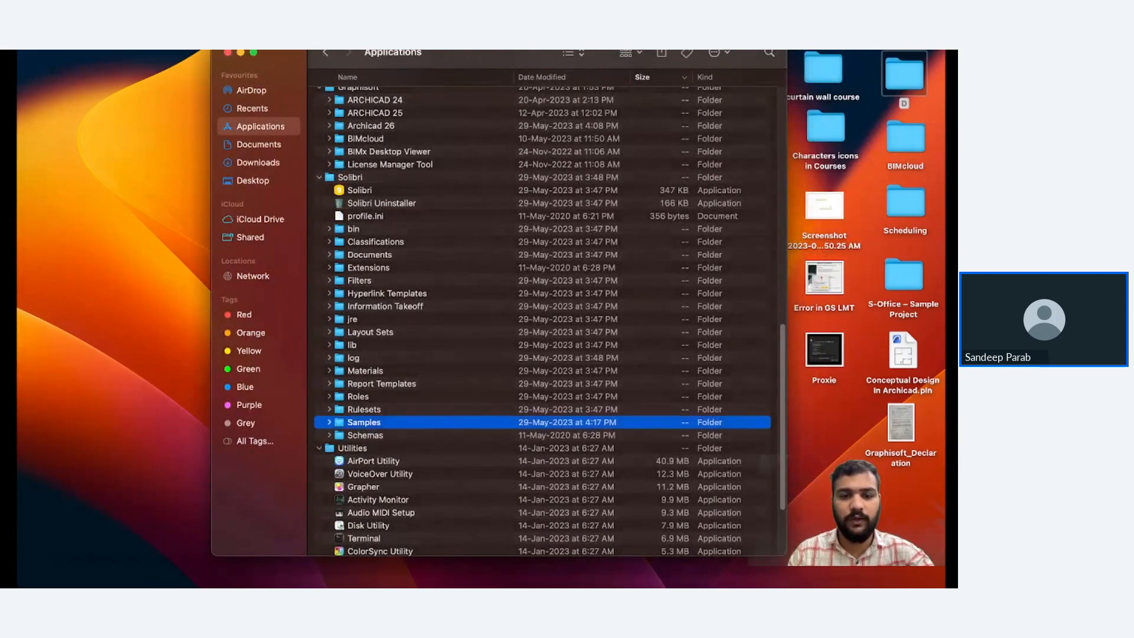
pyautogui.click(329, 422)
pyautogui.scroll(-3, 547, 322)
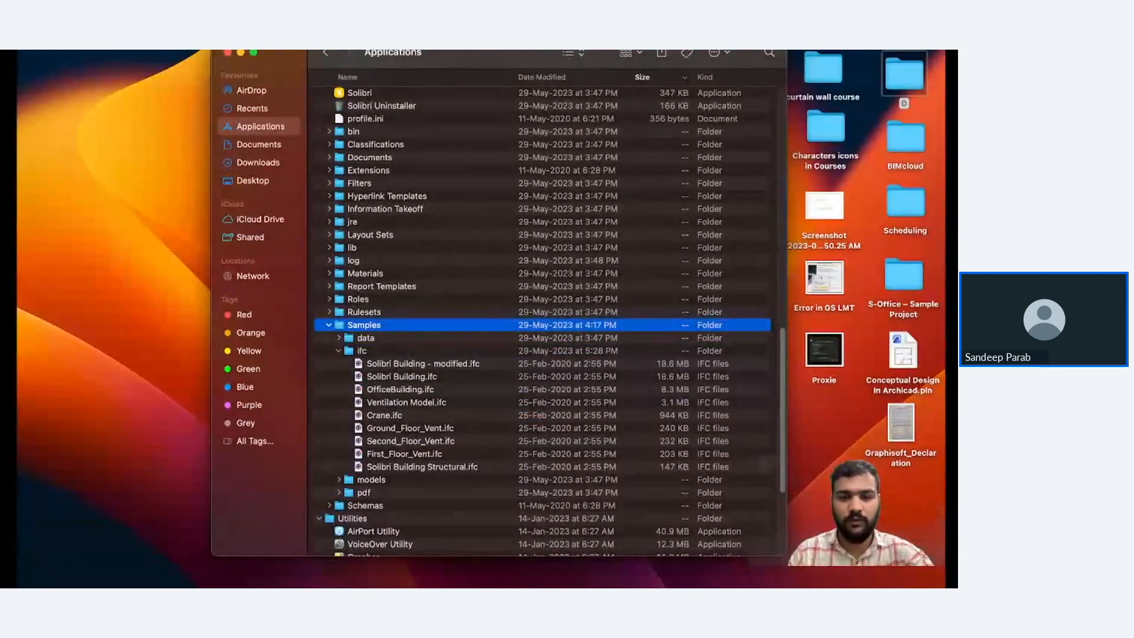
# Paste the copied IFC file into the ifc folder inside Samples and close the Finder window.
pyautogui.click(362, 351)
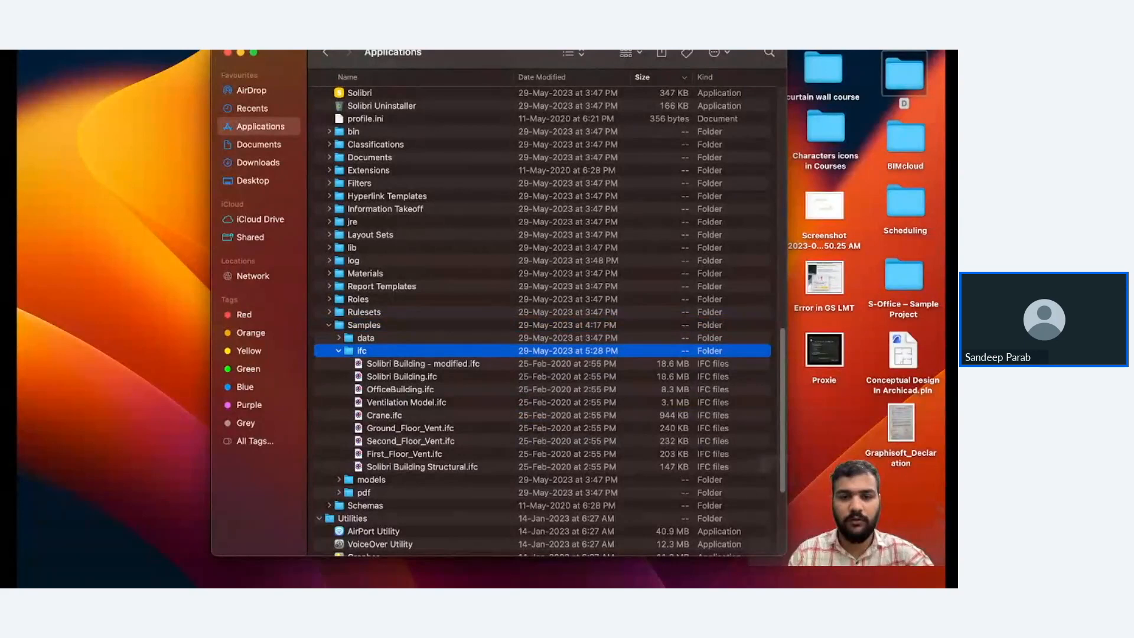
pyautogui.rightClick(382, 350)
pyautogui.click(409, 327)
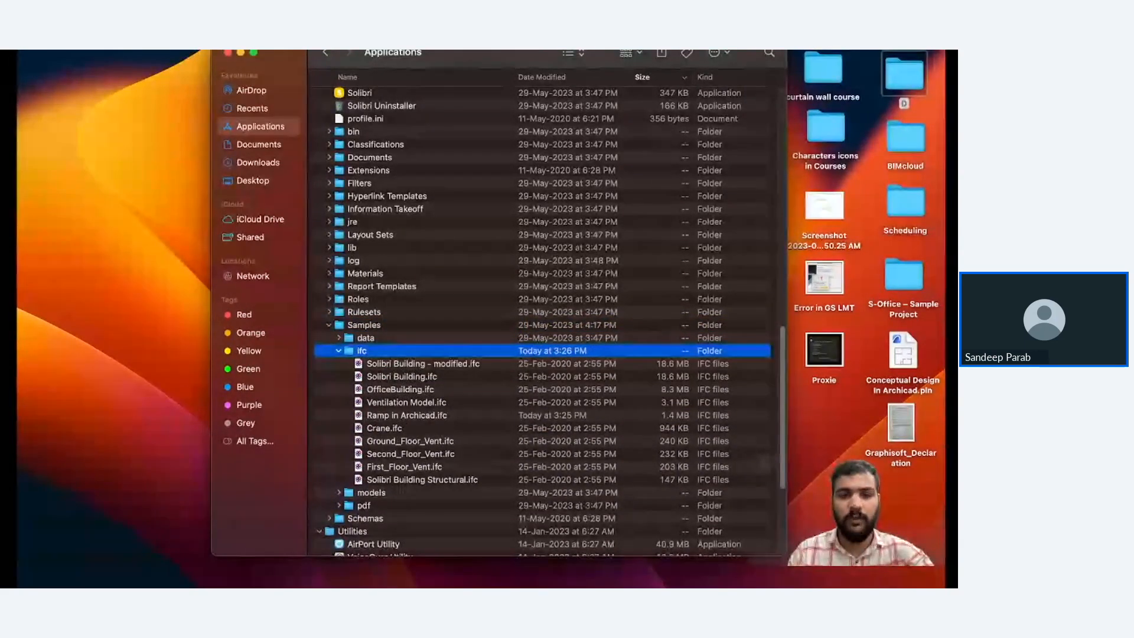
pyautogui.click(339, 351)
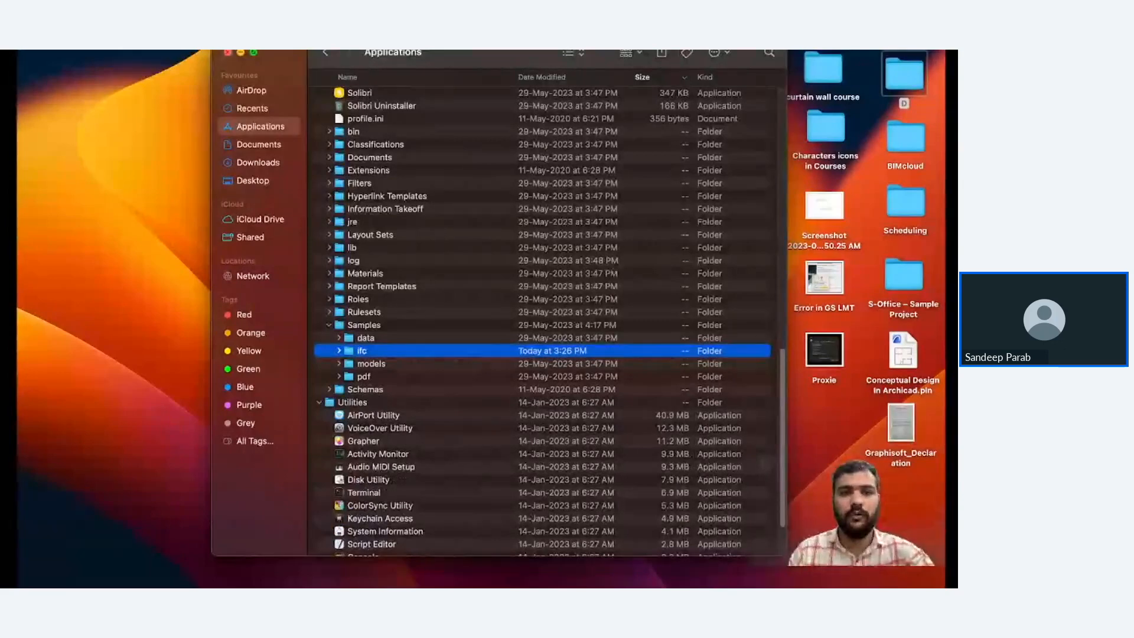
pyautogui.click(228, 52)
# Launch Solibri and continue with the Solibri Office product.
pyautogui.press('super+space')
pyautogui.write('S')
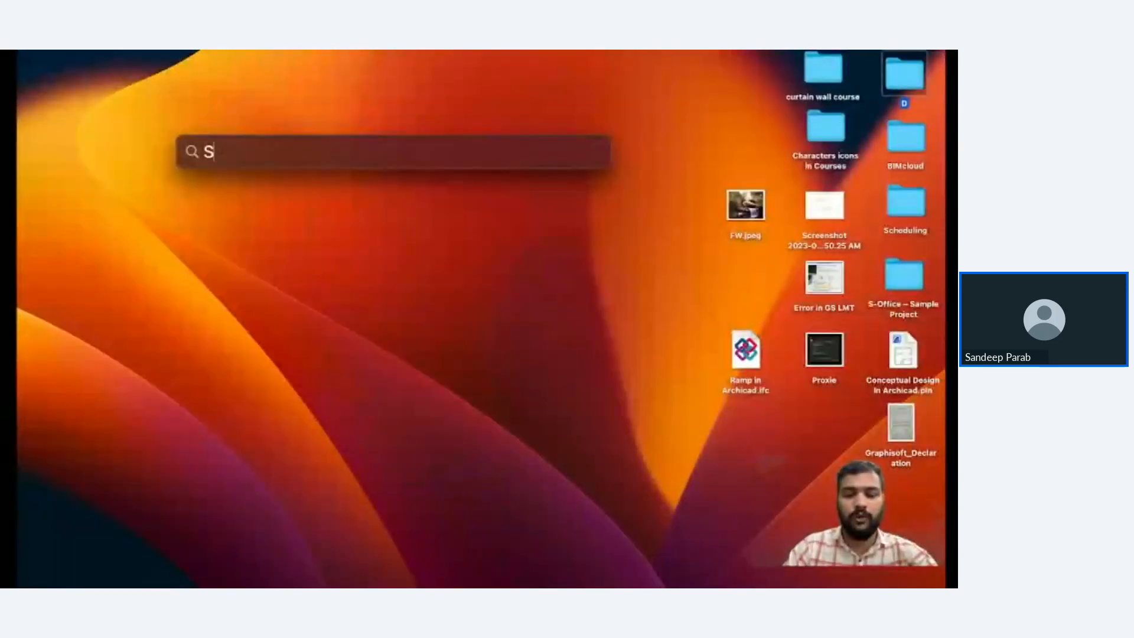
pyautogui.write('olibri')
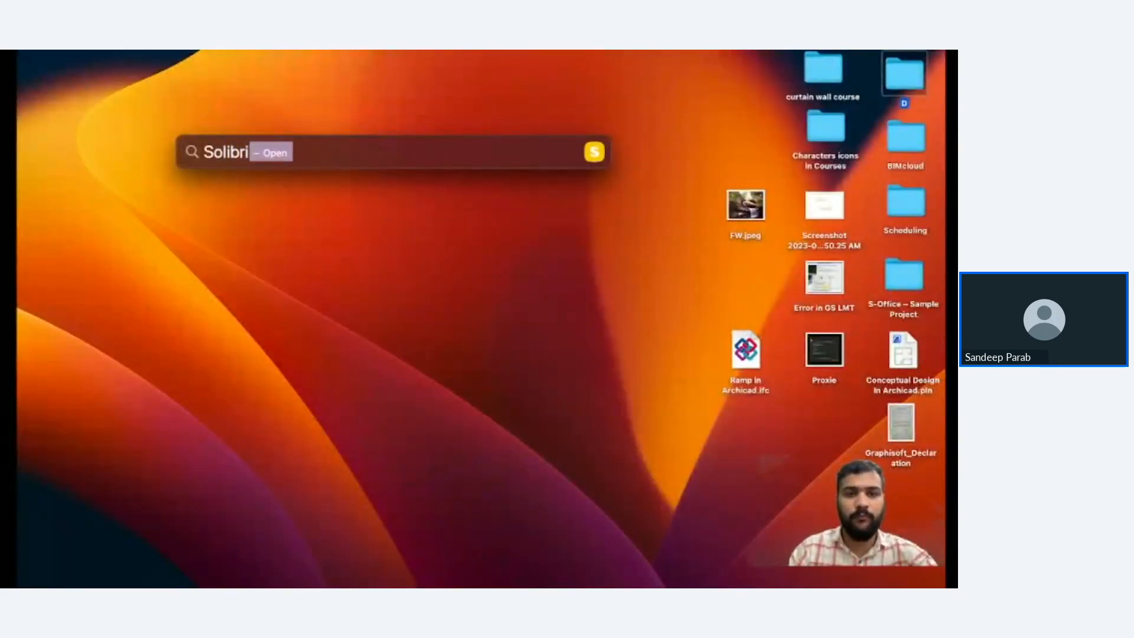
pyautogui.press('Return')
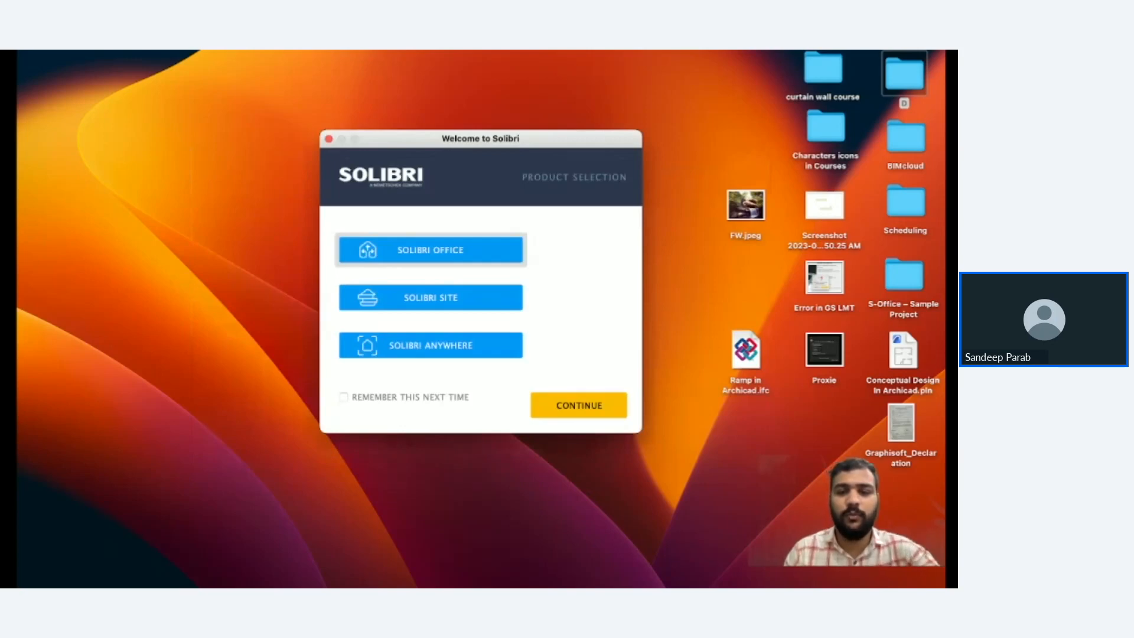
pyautogui.click(579, 405)
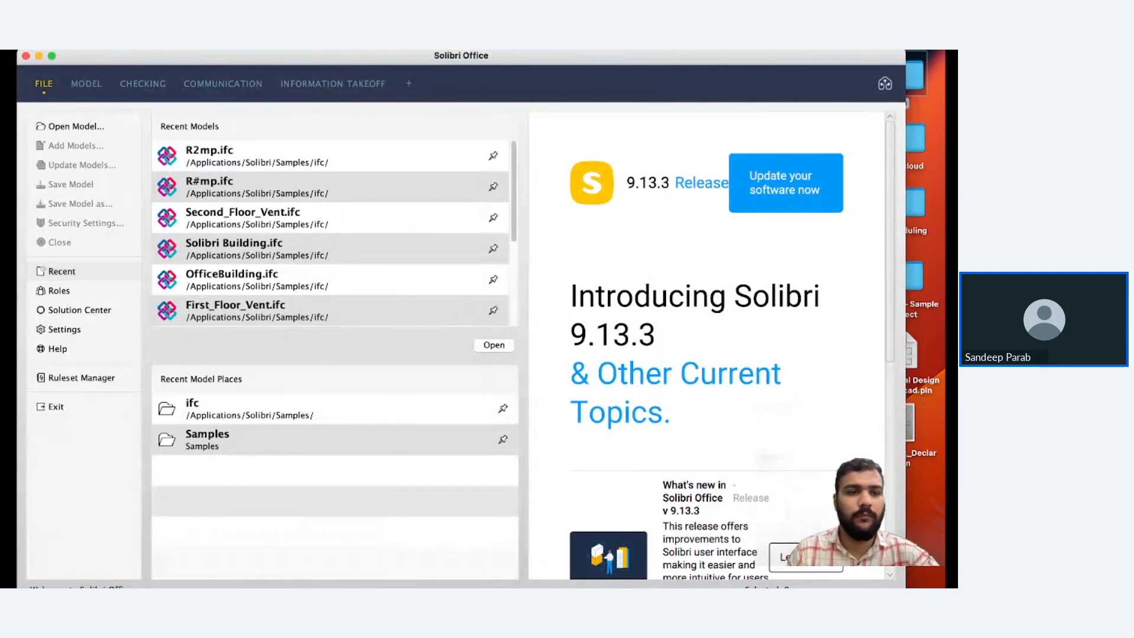
# Open Ramp in Archicad.ifc from the Samples ifc folder and accept Architectural as its discipline.
pyautogui.click(75, 126)
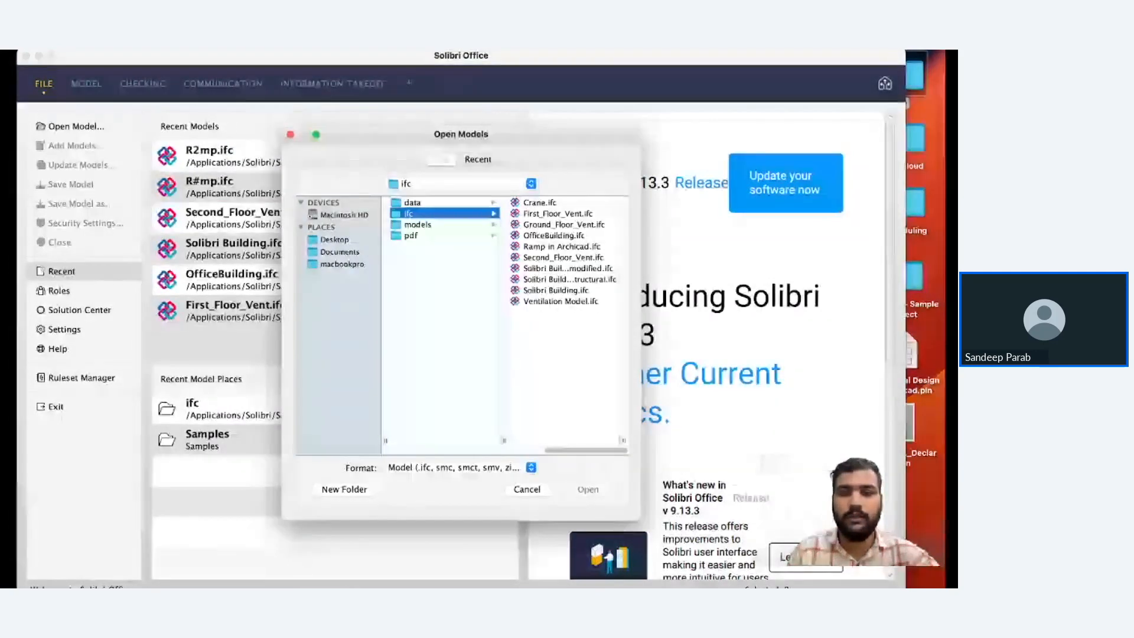
pyautogui.click(561, 247)
pyautogui.click(588, 490)
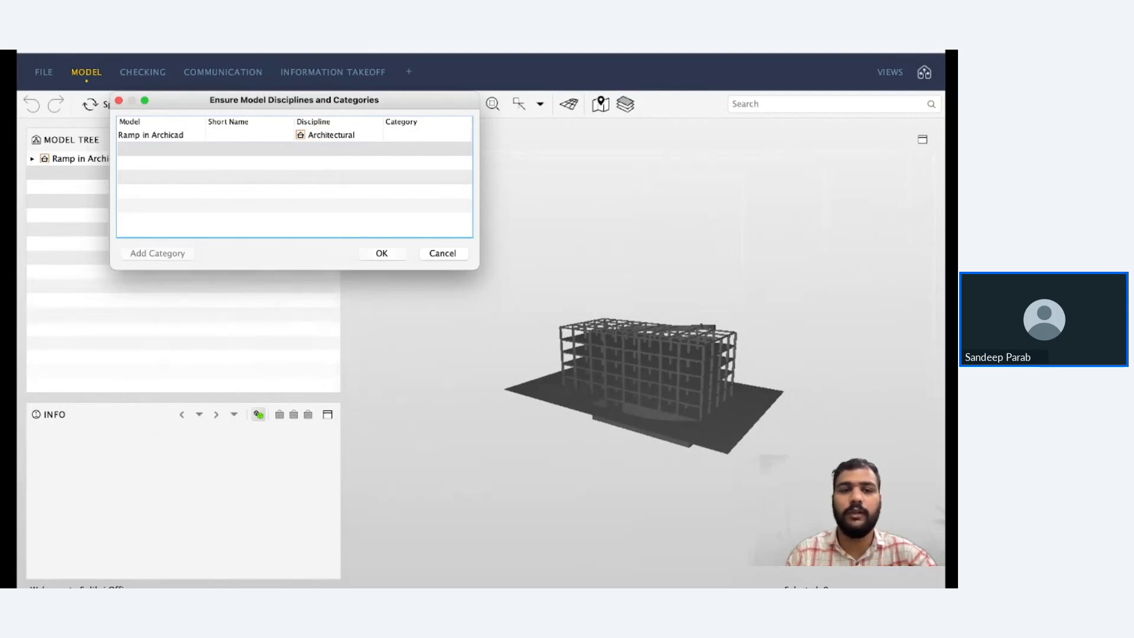
pyautogui.click(338, 135)
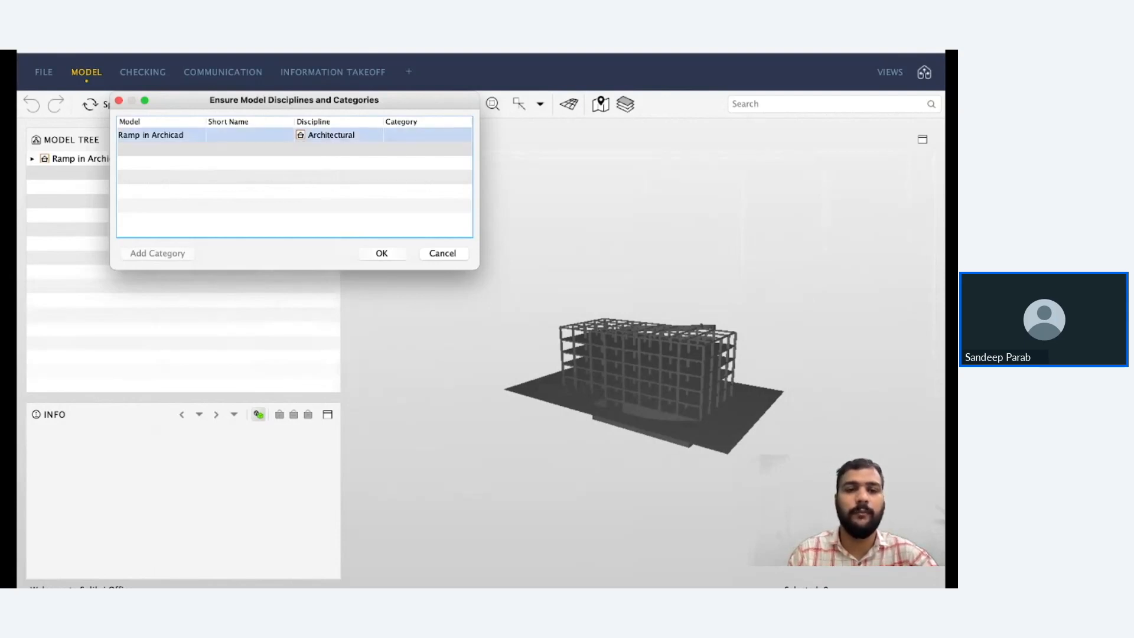
pyautogui.click(339, 135)
pyautogui.click(339, 146)
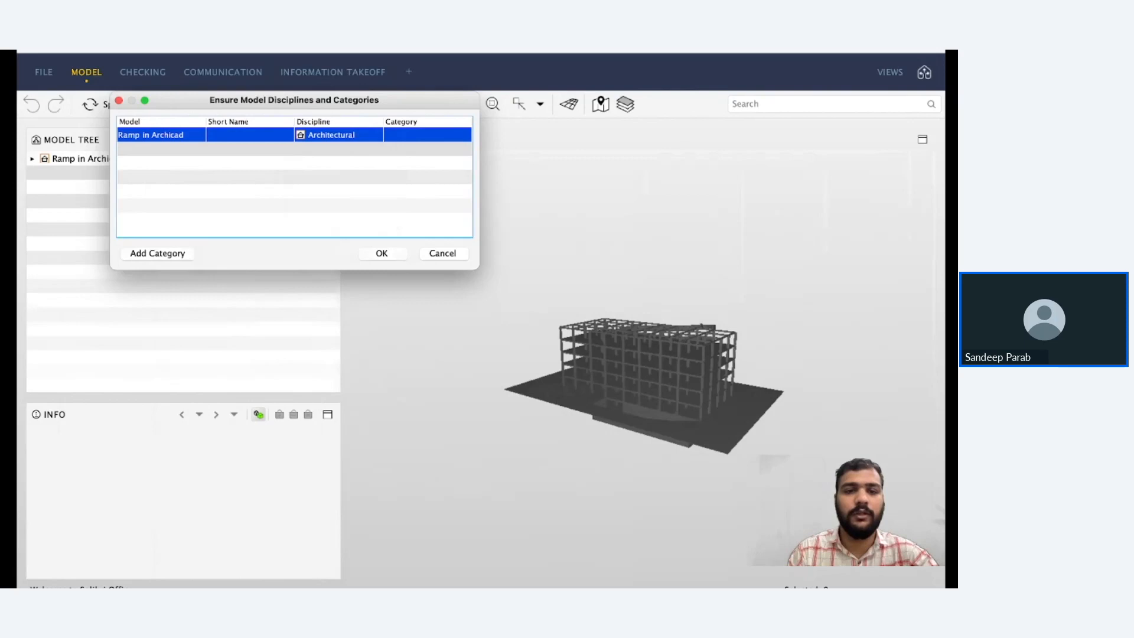
pyautogui.click(383, 254)
# Select the sloped basement ramp beside the building and check its IFC Entity among the identification properties.
pyautogui.scroll(-2, 596, 346)
pyautogui.scroll(8, 596, 346)
pyautogui.scroll(-4, 596, 345)
pyautogui.moveTo(680, 367); pyautogui.dragTo(544, 331)
pyautogui.click(607, 454)
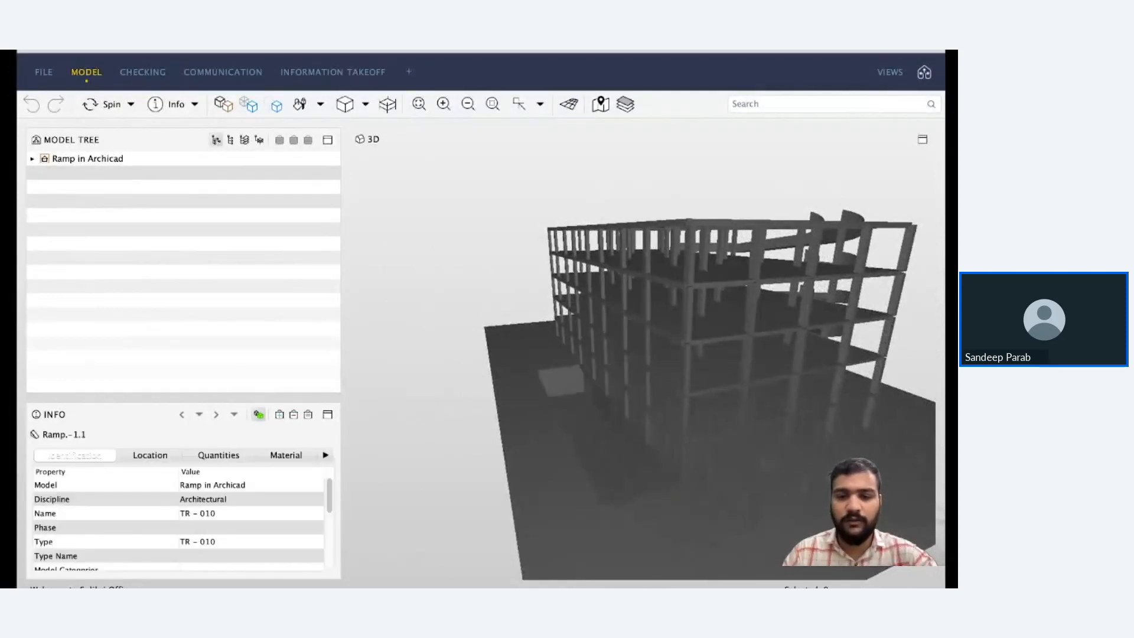
pyautogui.click(177, 485)
pyautogui.click(178, 499)
pyautogui.scroll(-4, 243, 502)
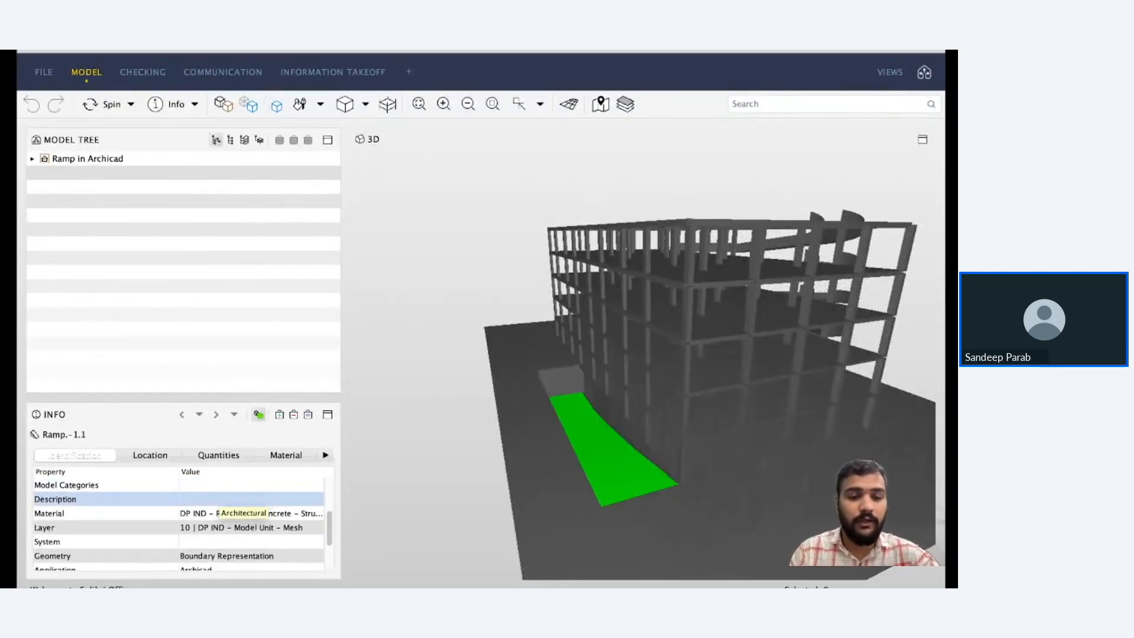
pyautogui.scroll(-1, 236, 506)
pyautogui.click(144, 521)
pyautogui.click(142, 522)
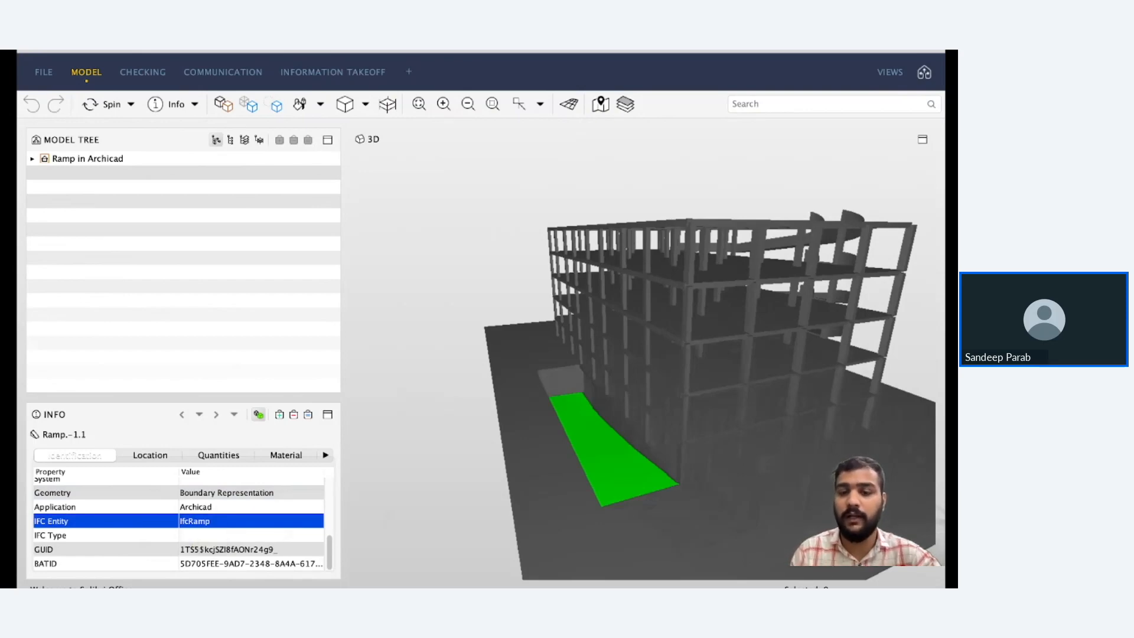
# Select several segments of the two upper levels of the curved ramp and check the IFC Entity of each.
pyautogui.scroll(-1, 602, 436)
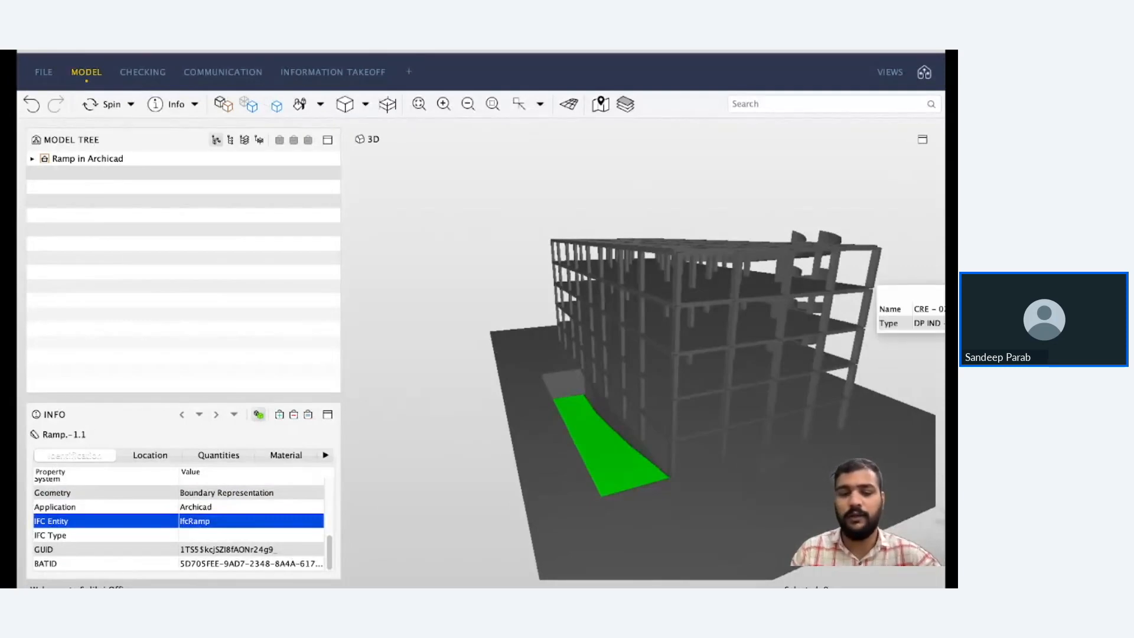
pyautogui.moveTo(827, 361); pyautogui.dragTo(531, 354)
pyautogui.scroll(-10, 697, 349)
pyautogui.moveTo(697, 351); pyautogui.dragTo(709, 334)
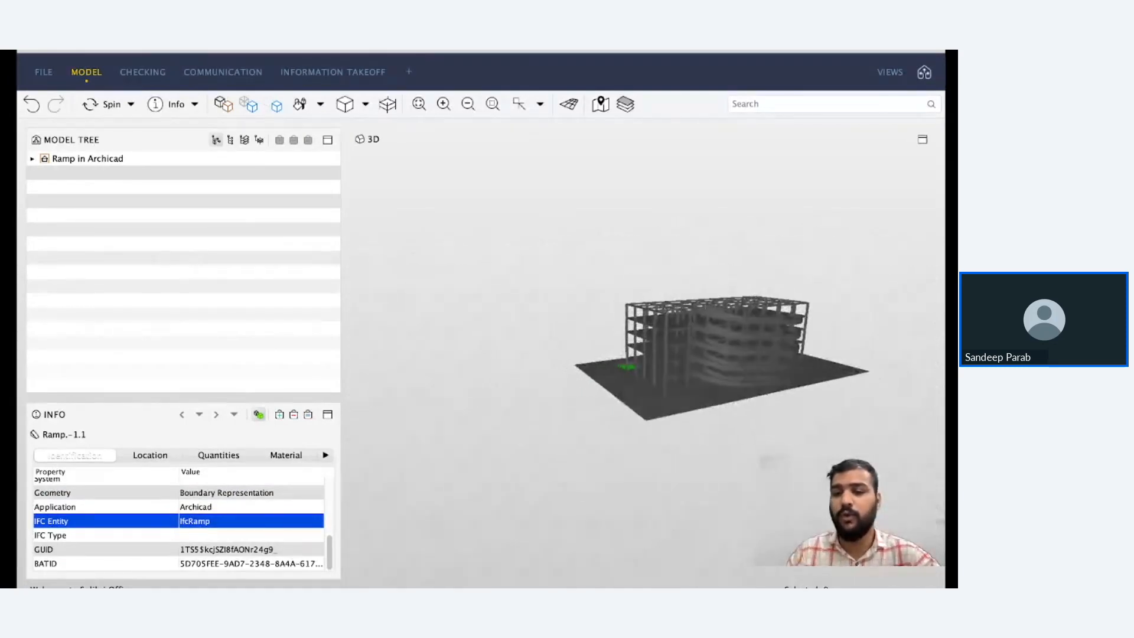
pyautogui.scroll(7, 709, 333)
pyautogui.moveTo(709, 354); pyautogui.dragTo(691, 342, button='middle')
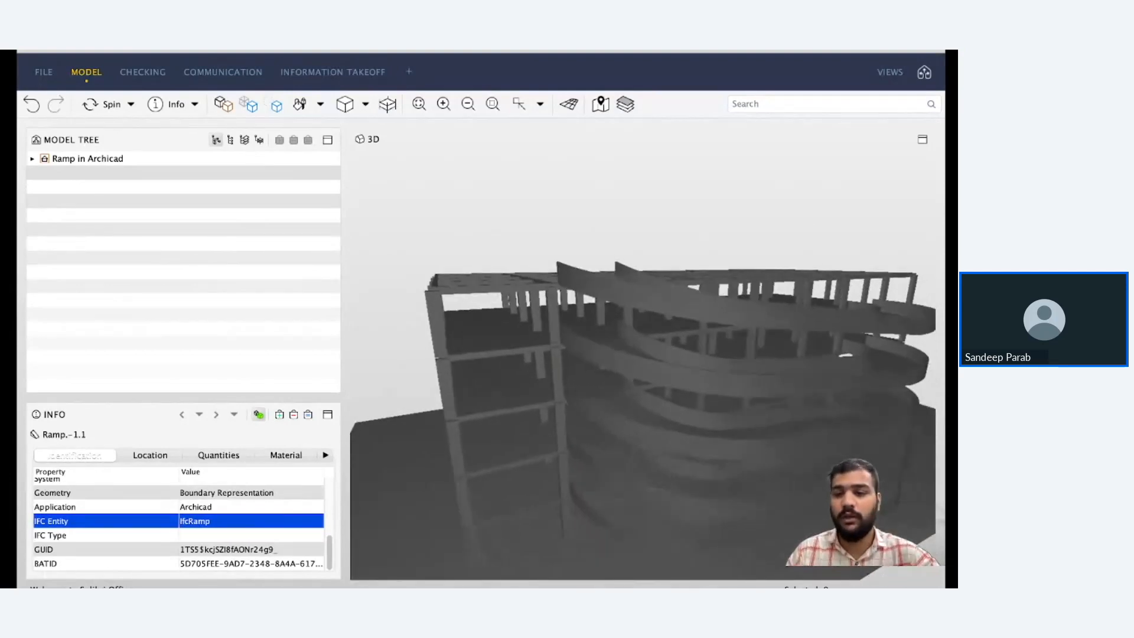
pyautogui.click(700, 295)
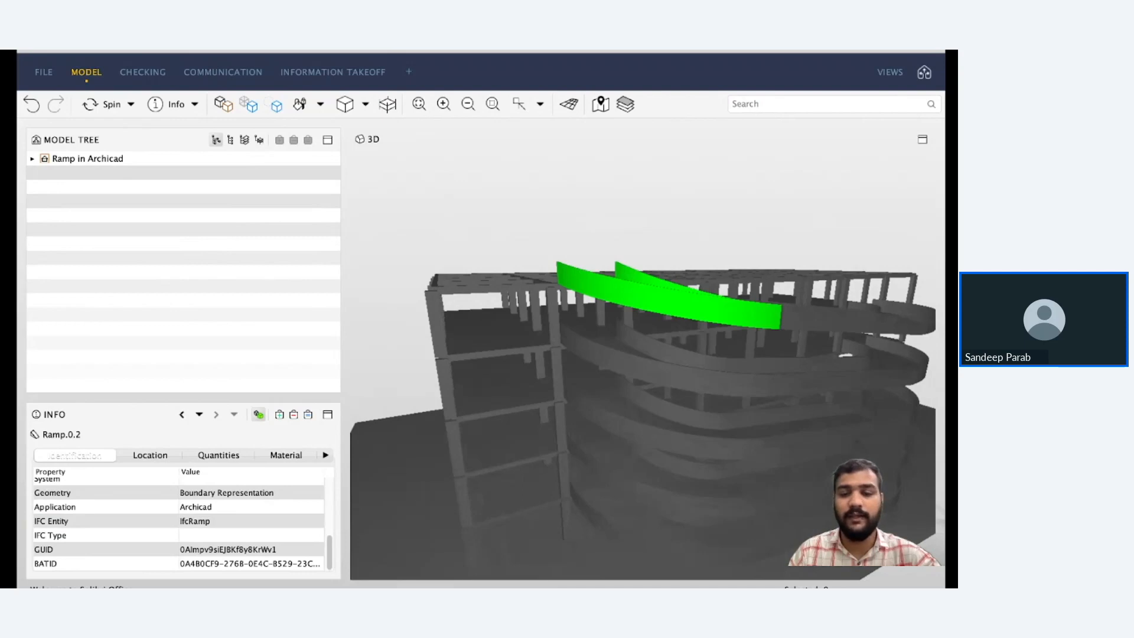
pyautogui.click(845, 321)
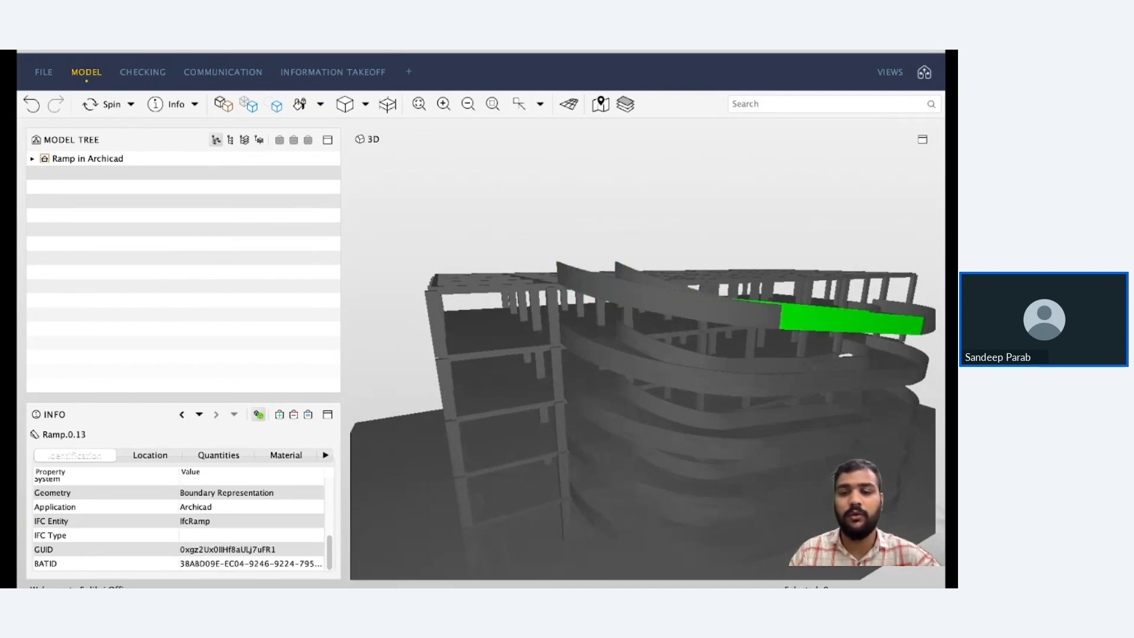
pyautogui.click(697, 378)
pyautogui.click(846, 358)
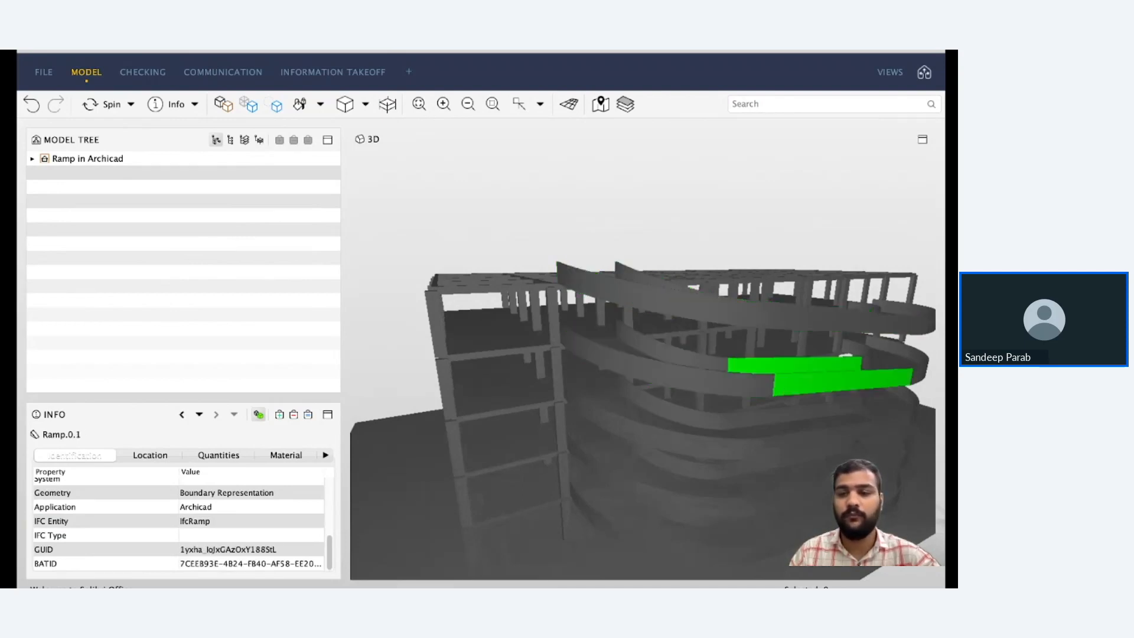
pyautogui.scroll(-1, 881, 381)
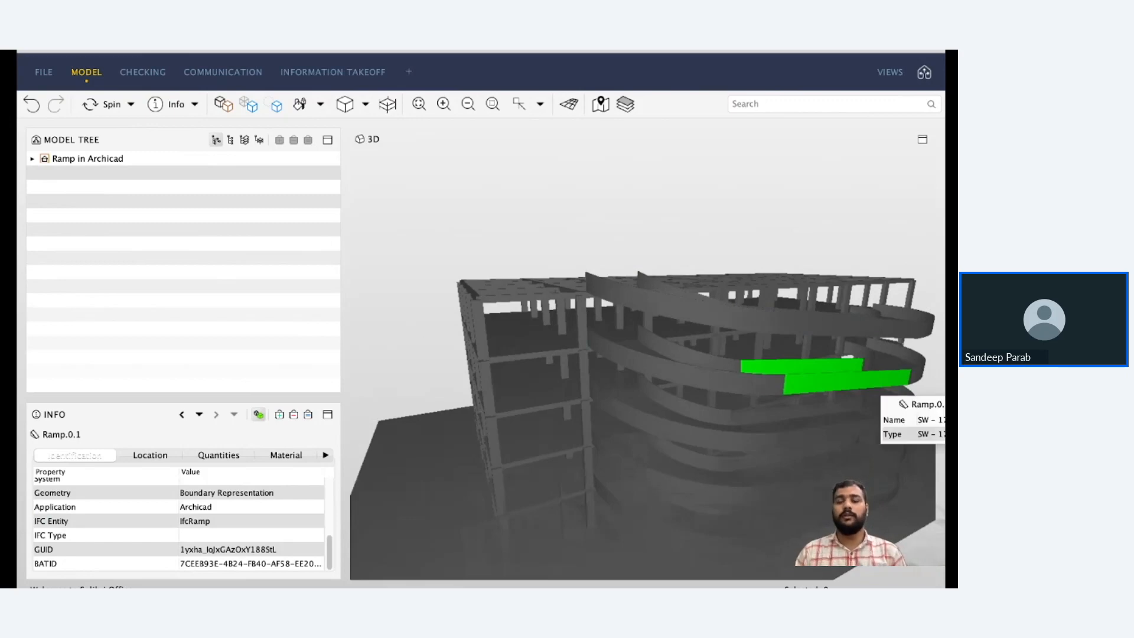